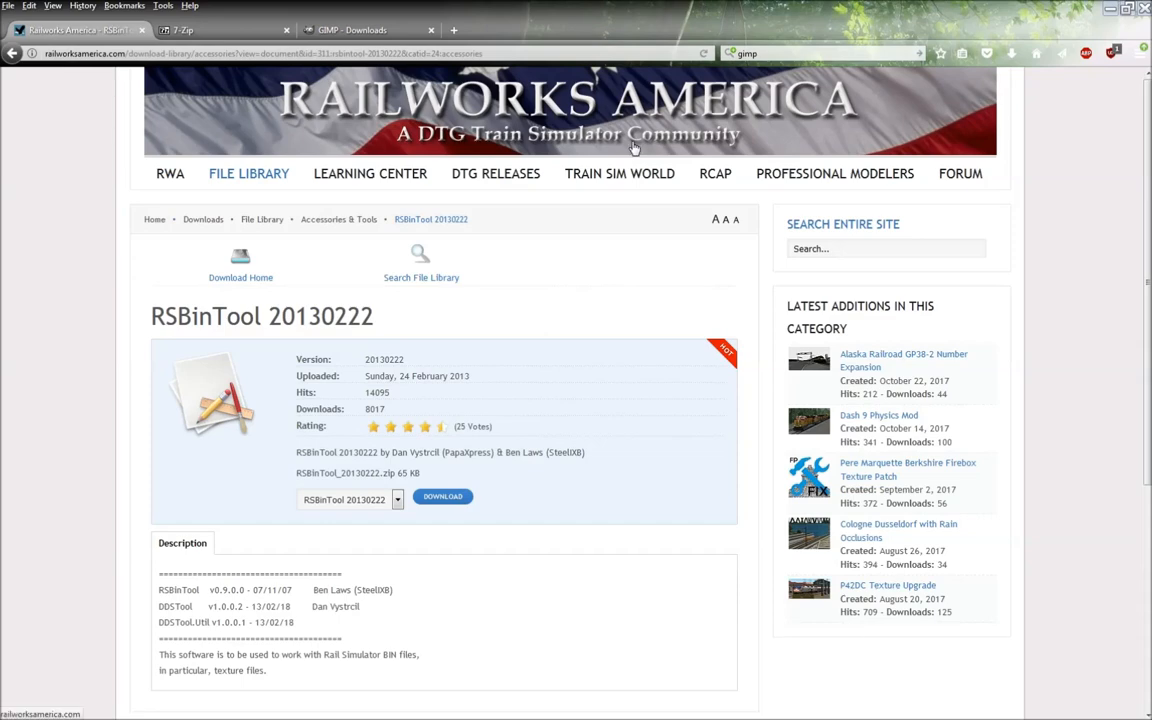
Step: View the 7-Zip website and the GIMP downloads page in the already open browser pages
click(196, 38)
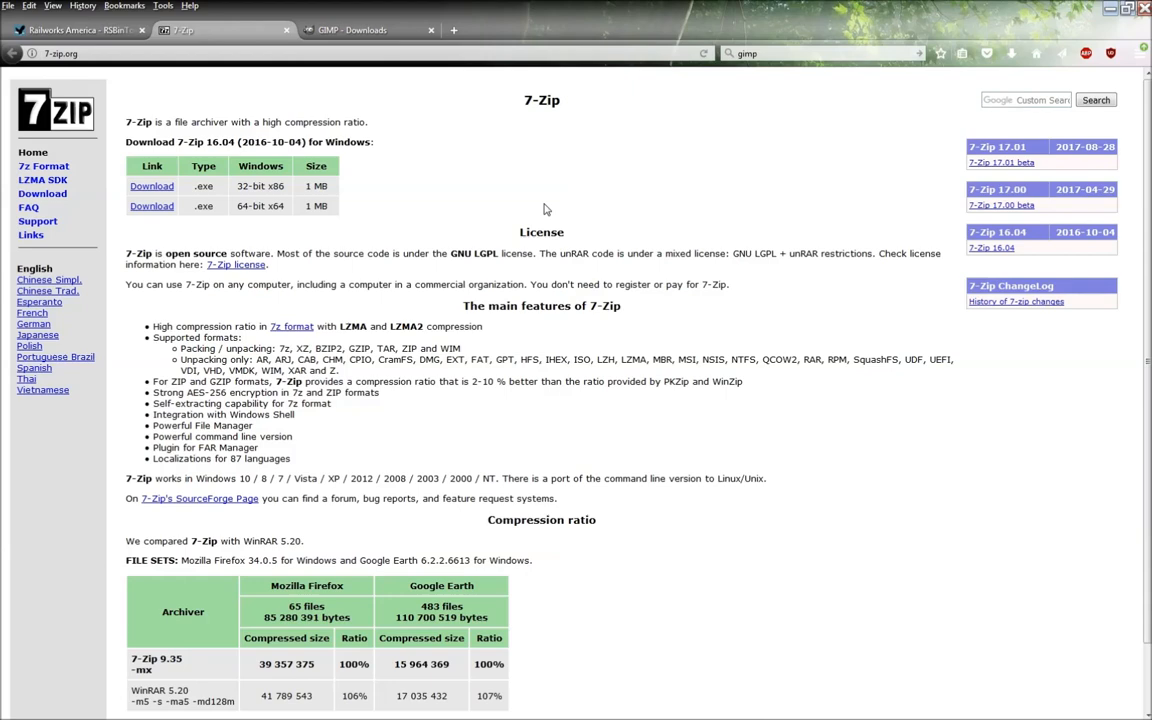
click(372, 32)
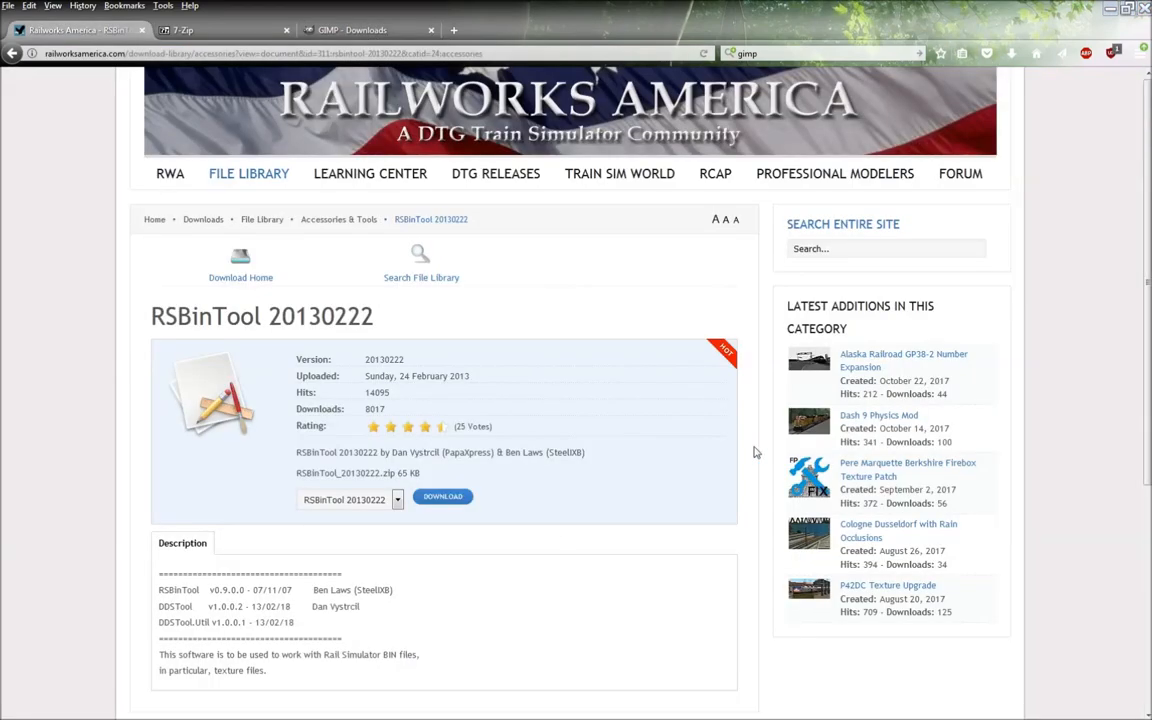
Step: Download RSBinTool 20130222 from Railworks America, accept its license agreement and open the zip with Windows Explorer
click(438, 498)
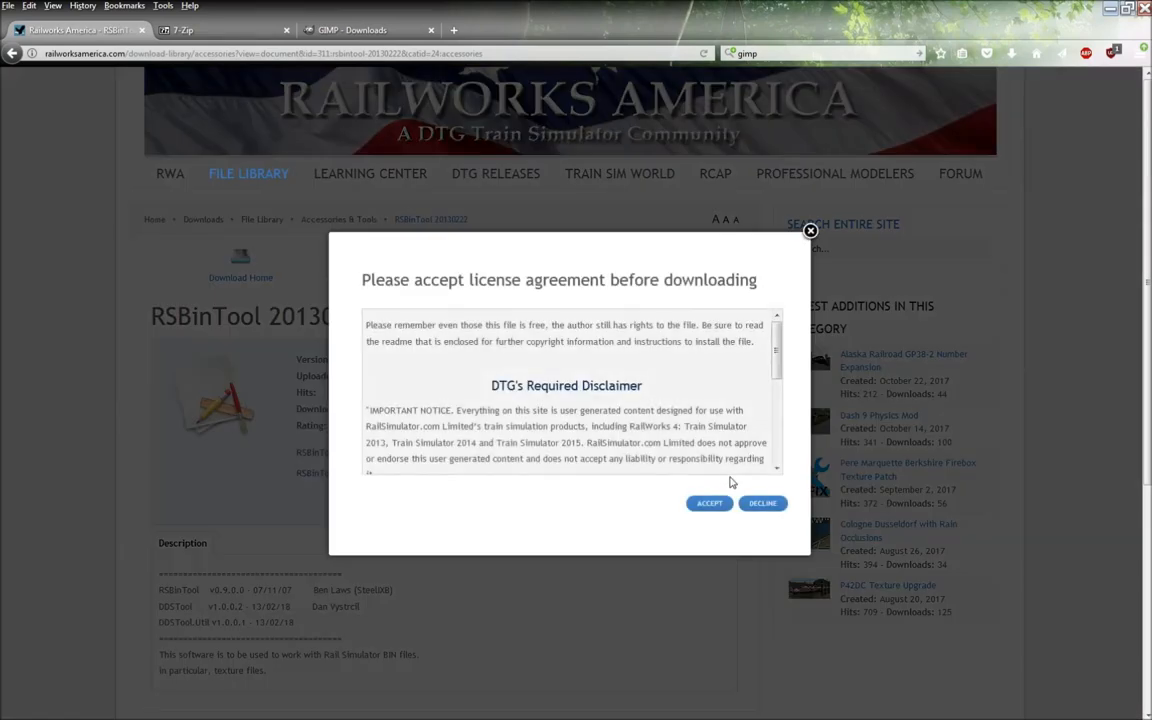
scroll(663, 429, down, 5)
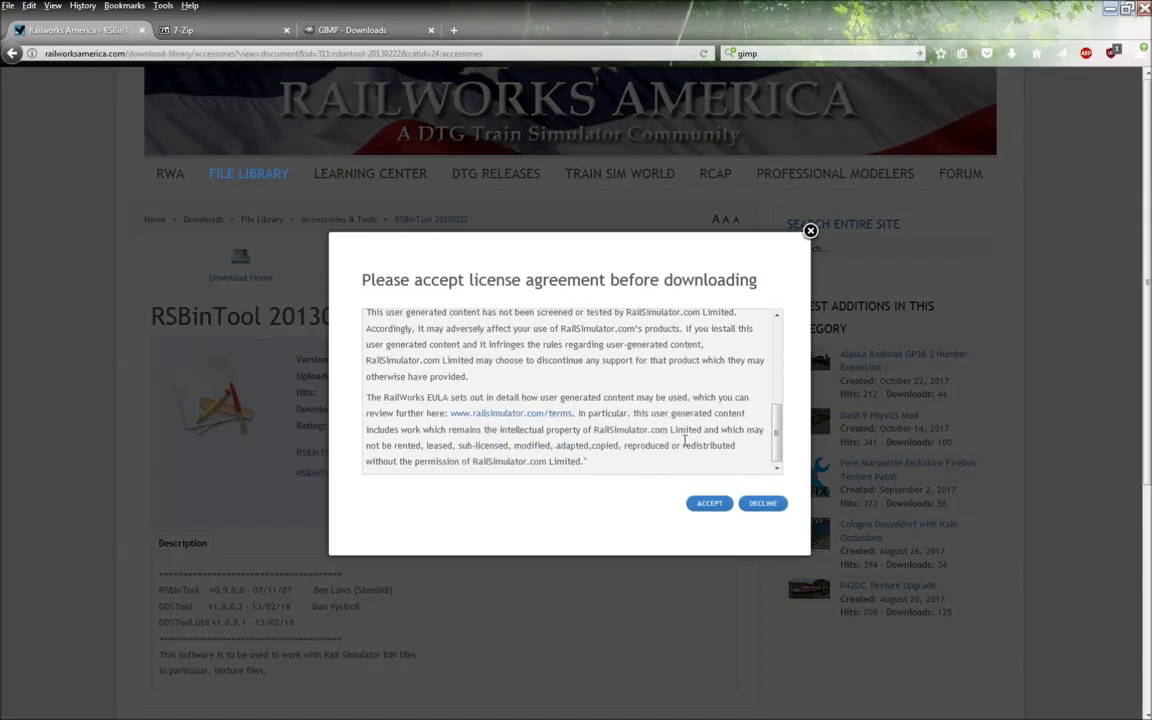
click(709, 504)
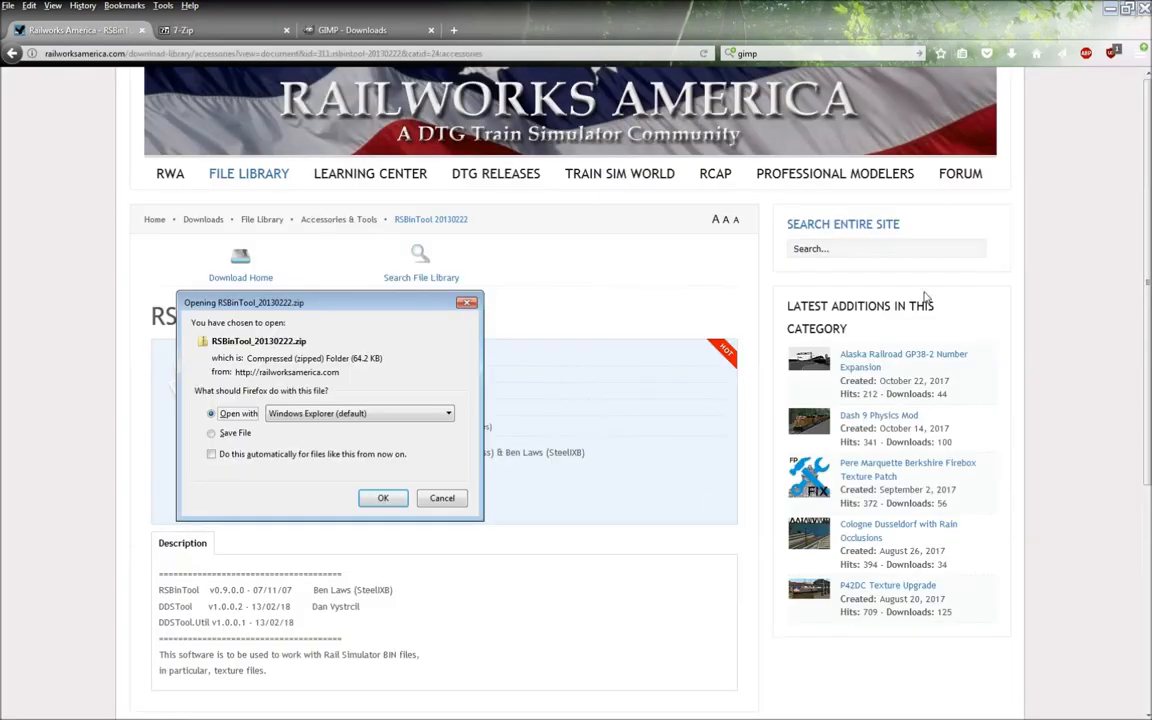
click(393, 498)
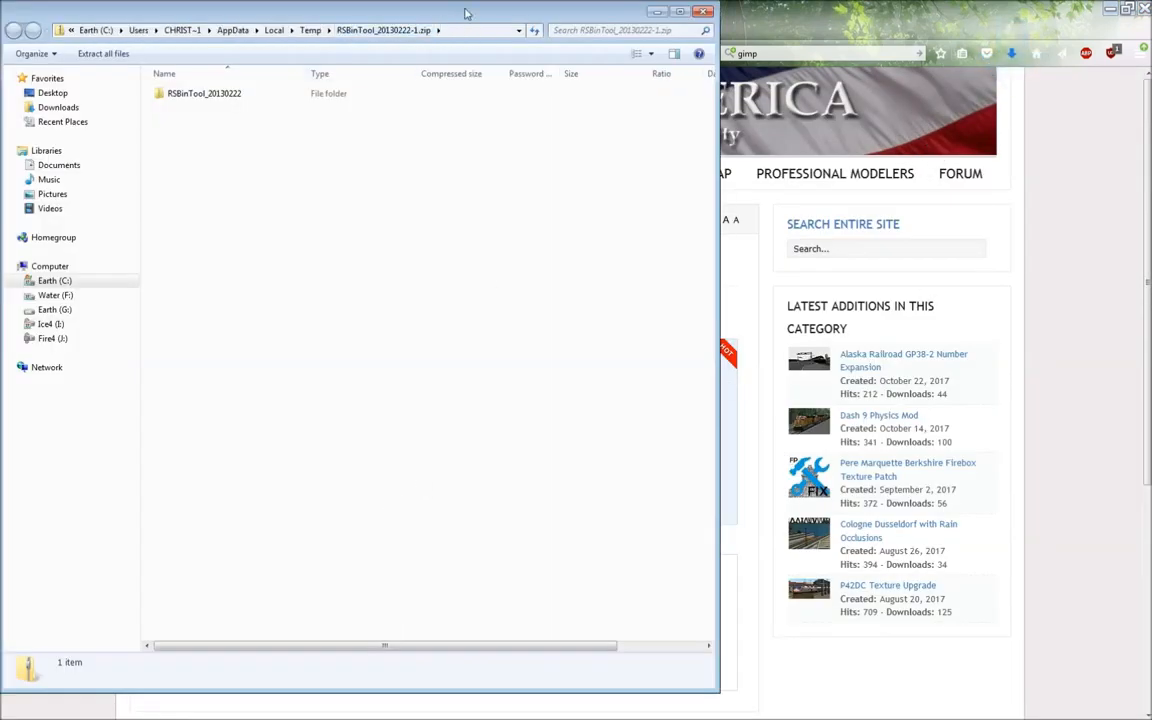
Step: Look inside the RSBinTool_20130222 folder of the downloaded archive, return to the archive's root and select the folder
drag(463, 8, 924, 233)
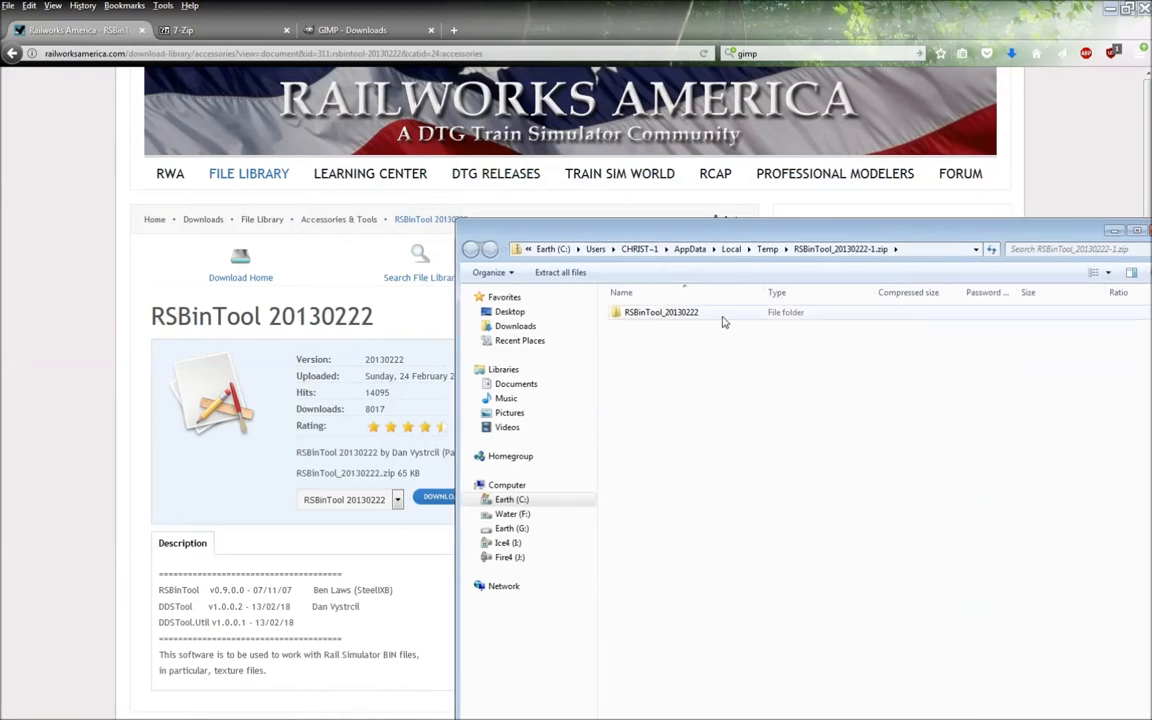
double_click(690, 312)
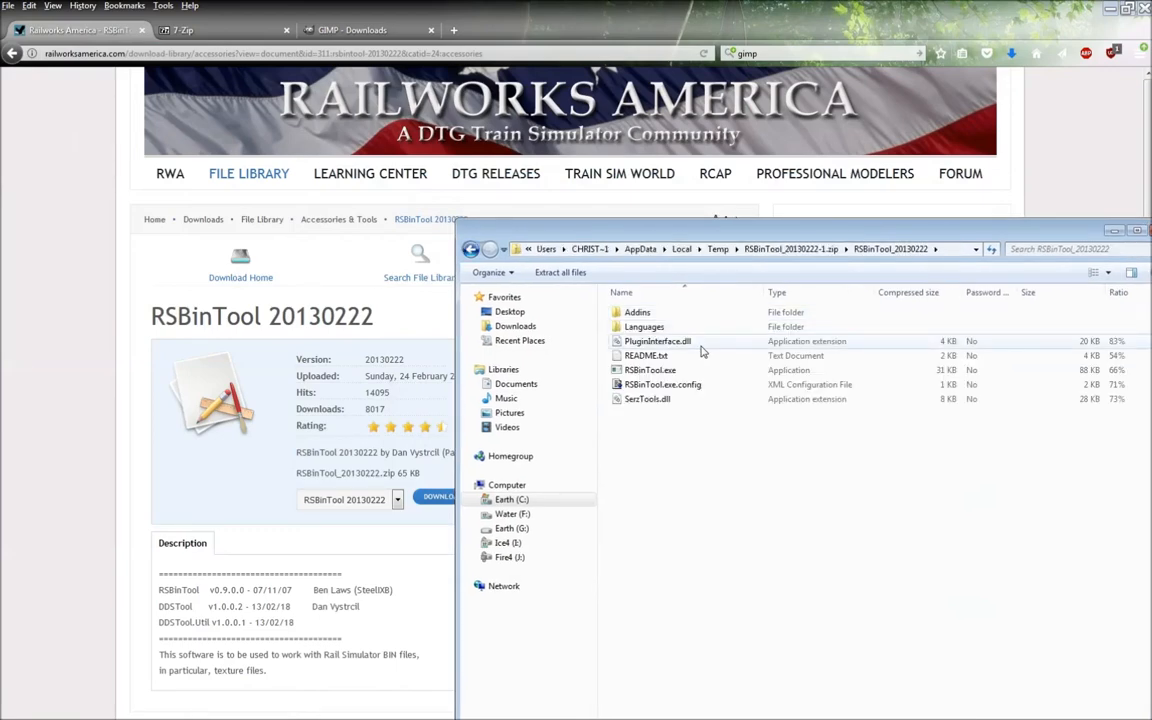
key(BackSpace)
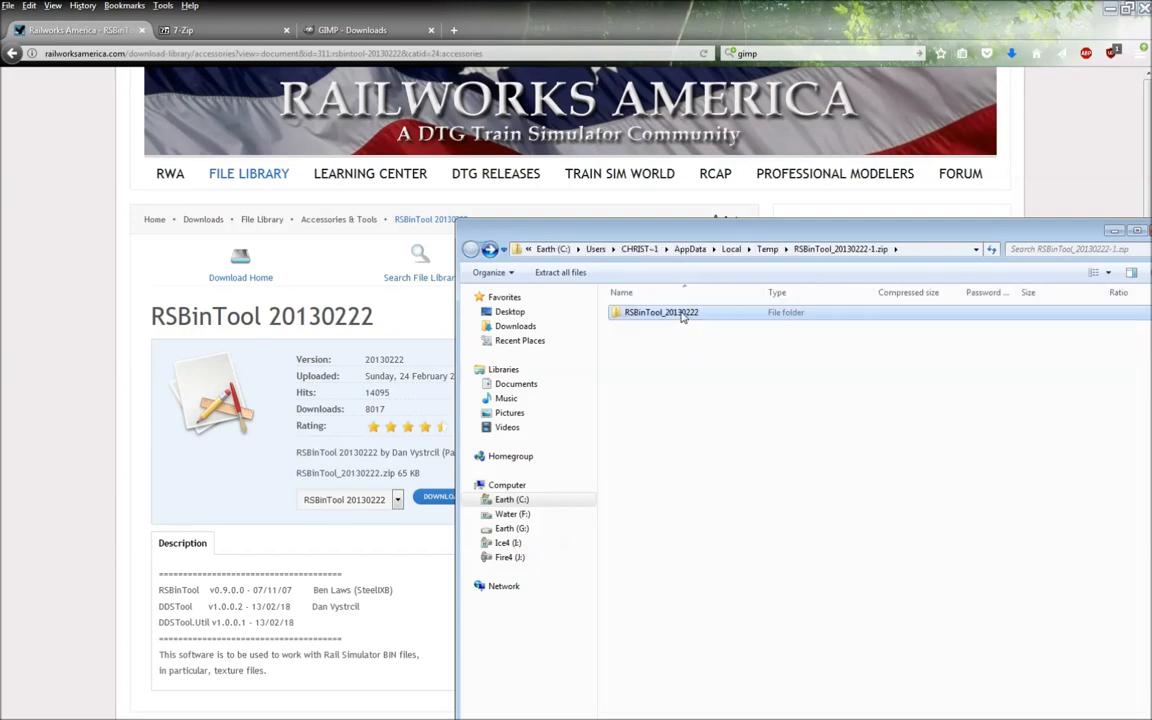
right_click(682, 313)
click(646, 316)
Step: Open the RSBinTool folder in Program Files (x86) on the Earth (C:) drive
click(511, 499)
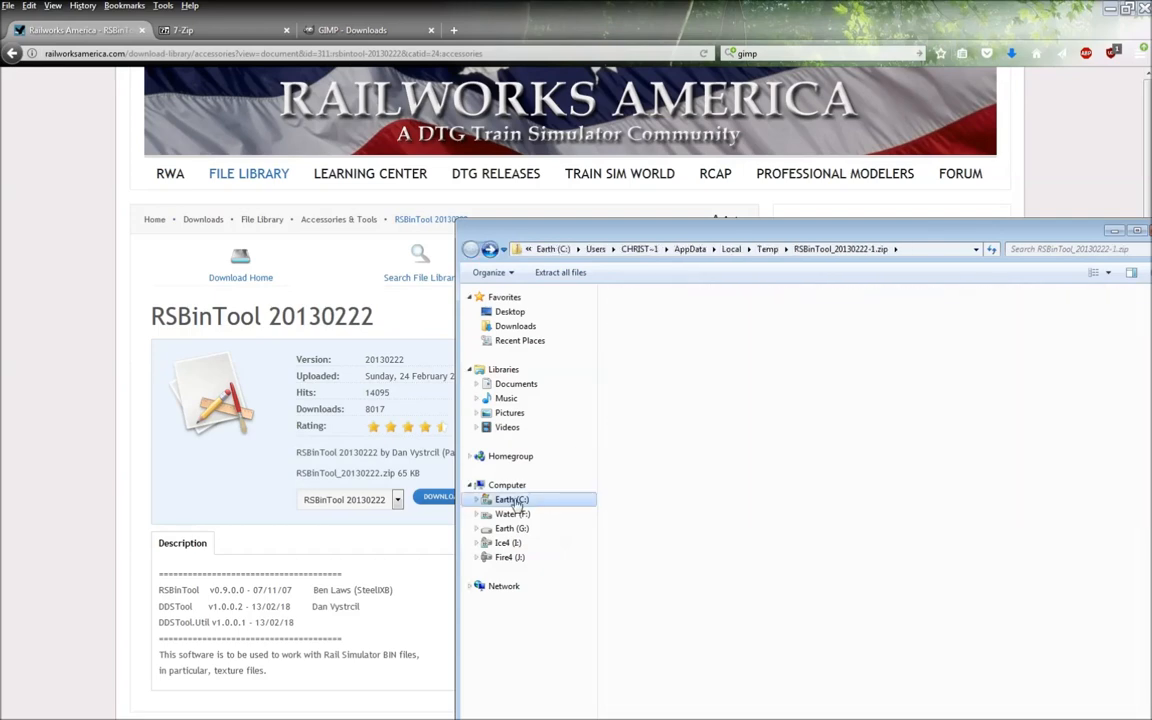
double_click(665, 399)
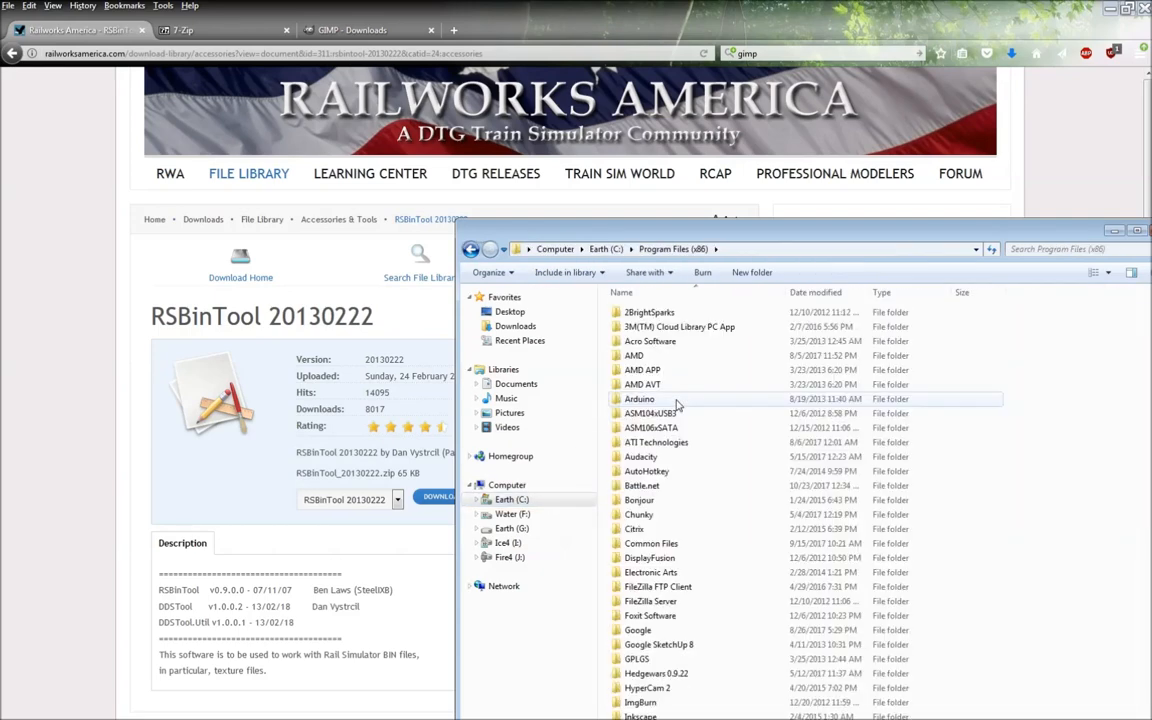
scroll(677, 404, down, 5)
scroll(677, 404, down, 9)
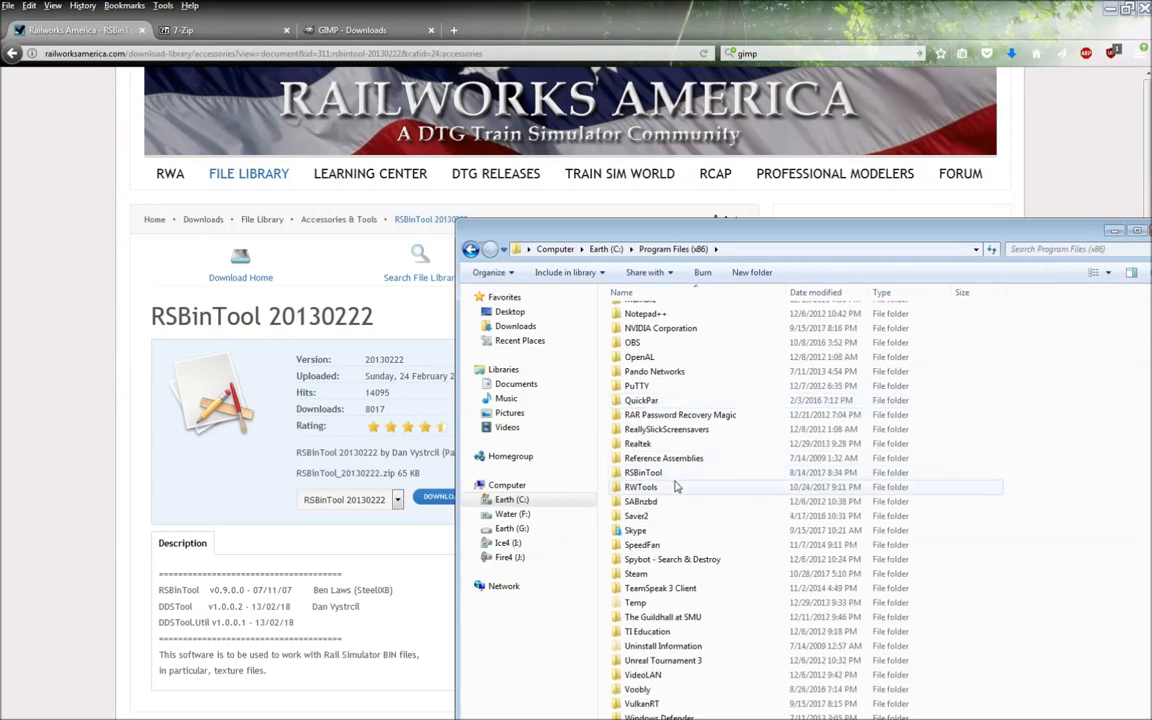
click(645, 474)
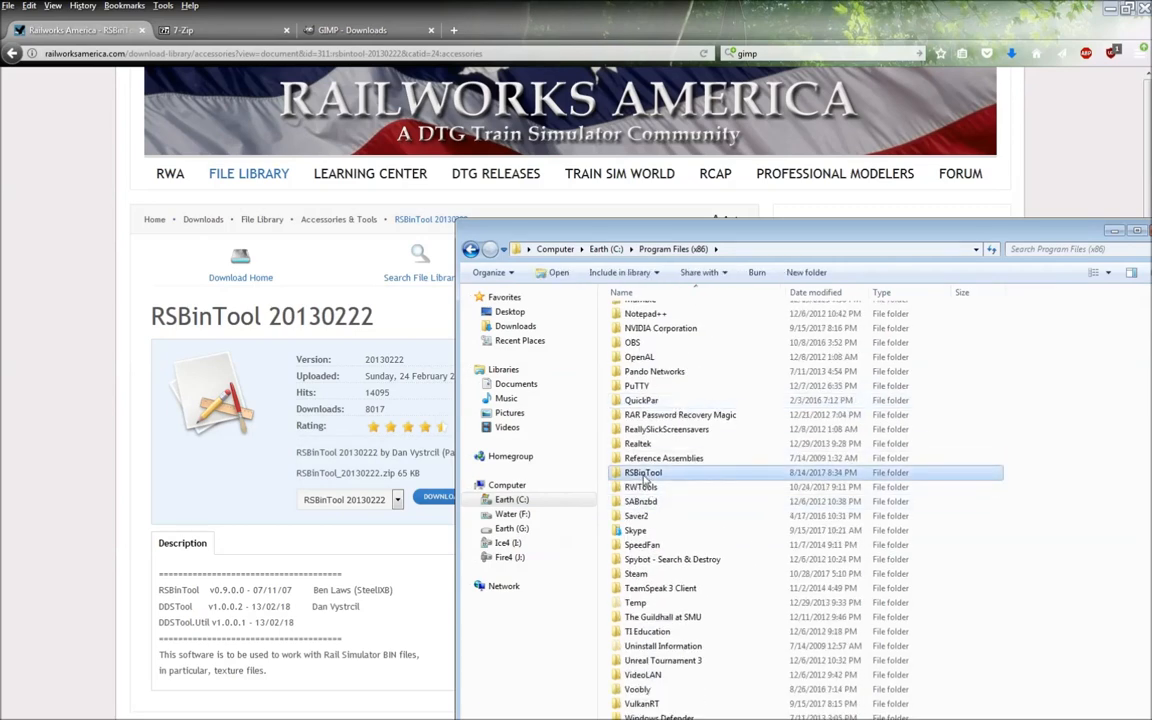
double_click(645, 474)
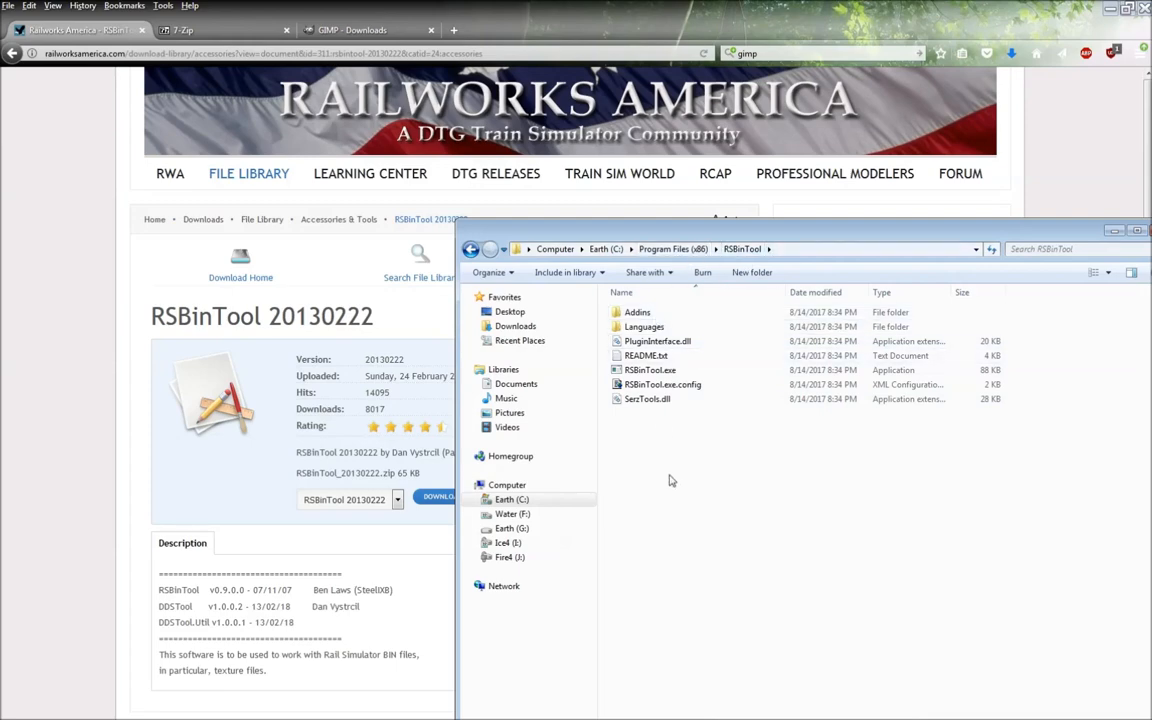
Step: Launch RSBinTool.exe from its program folder to view its main window, and clear the program and folder windows away
click(663, 371)
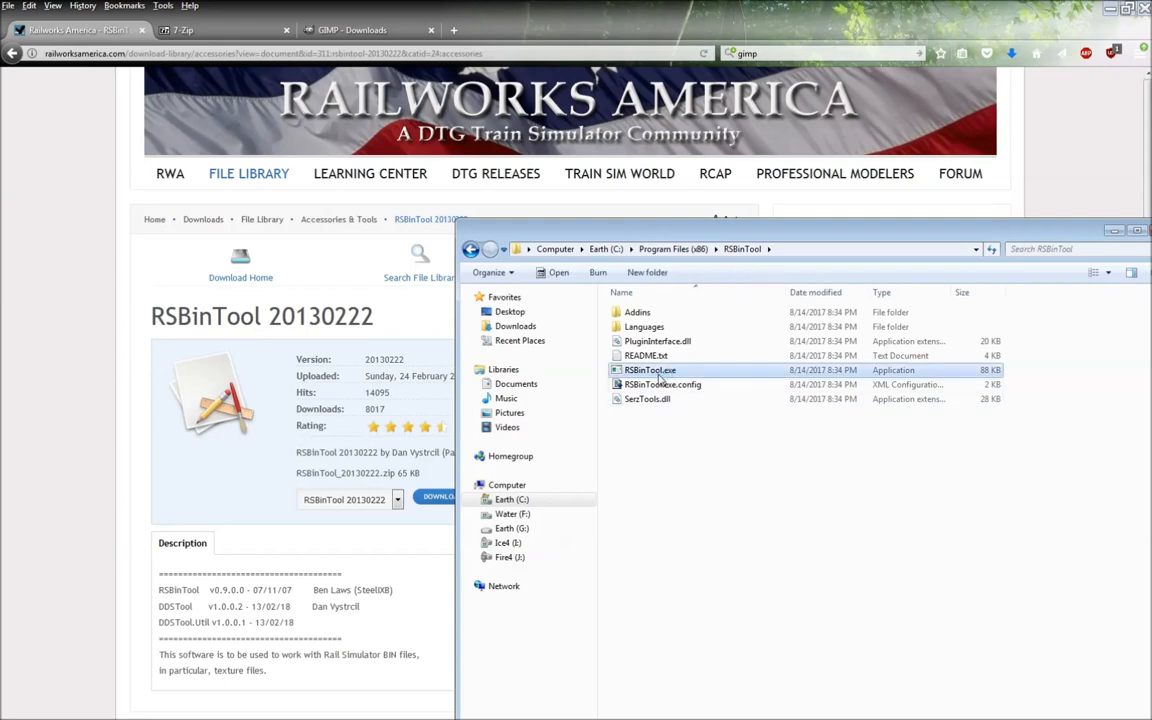
double_click(658, 375)
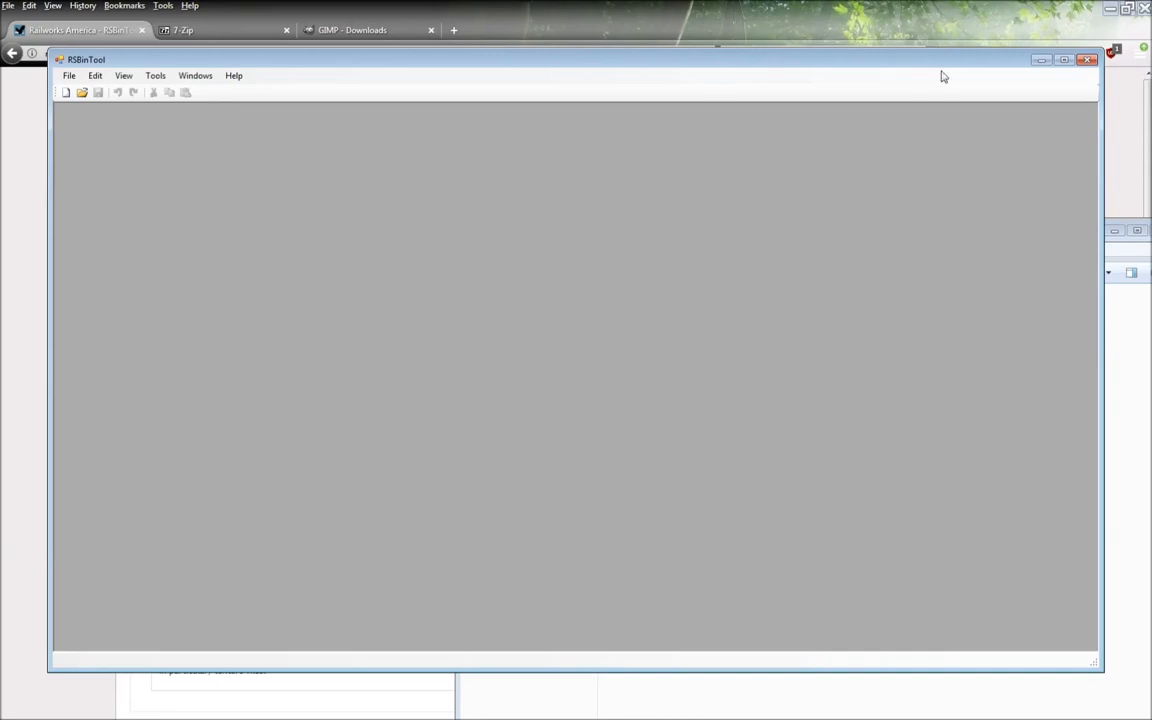
drag(944, 64, 1151, 100)
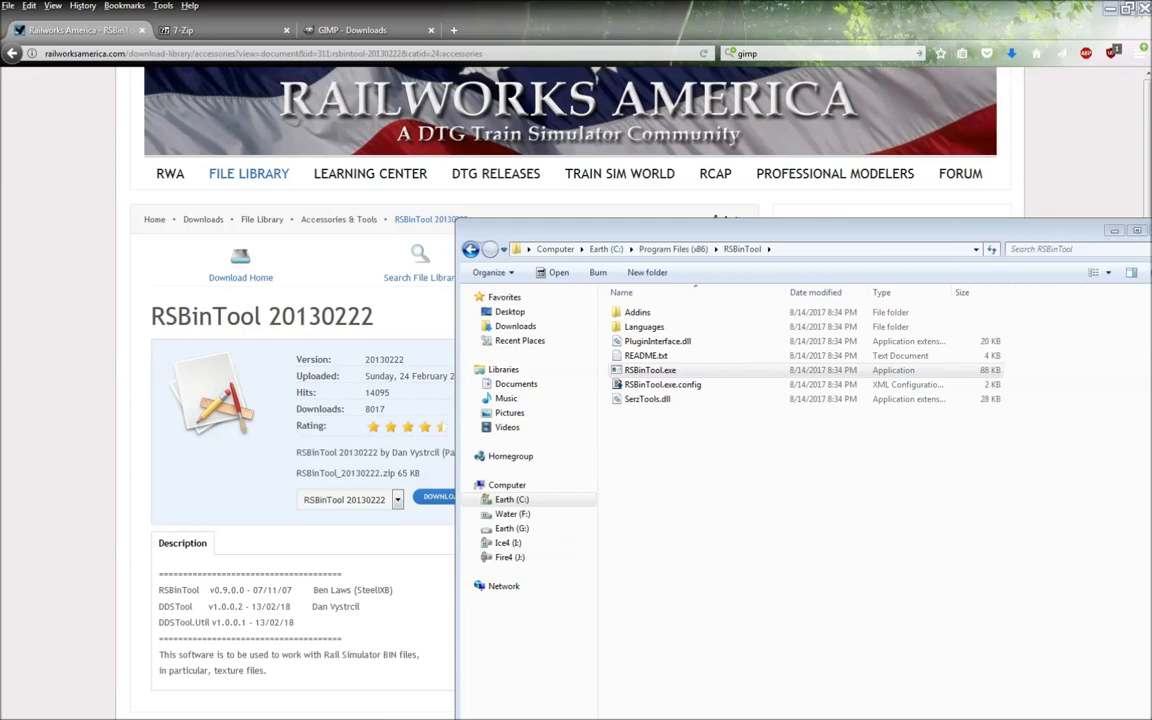
click(1151, 230)
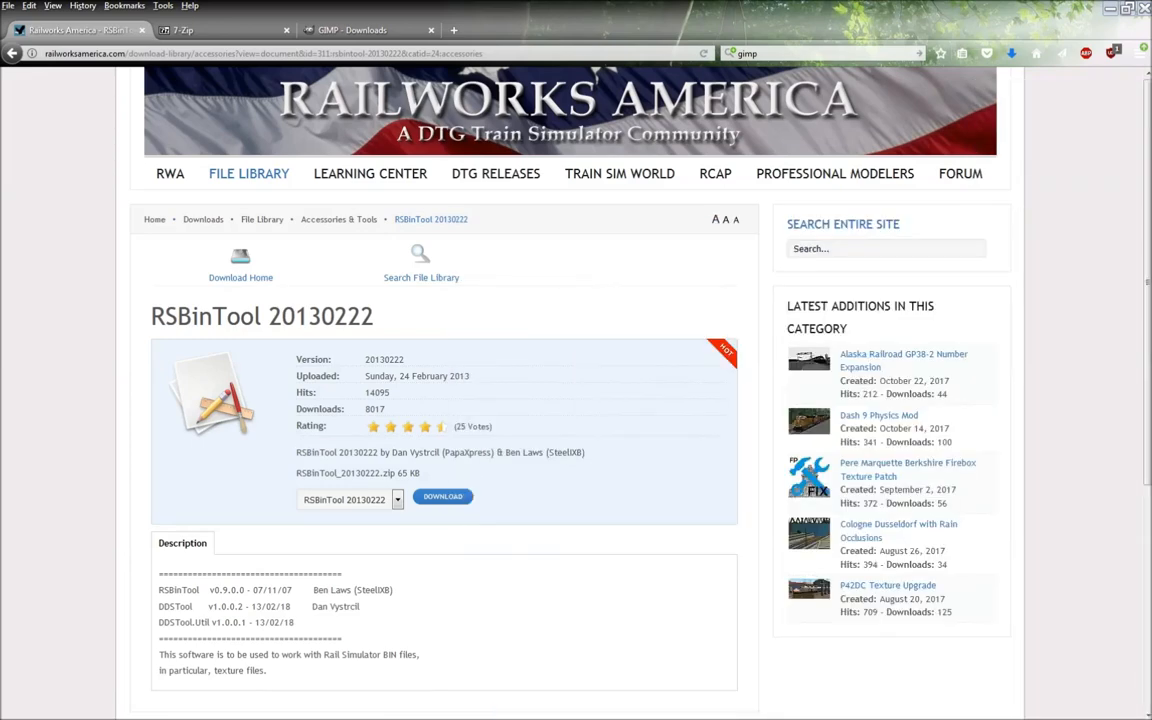
Step: Return to the 7-Zip website and proceed to the GIMP downloads page
click(228, 32)
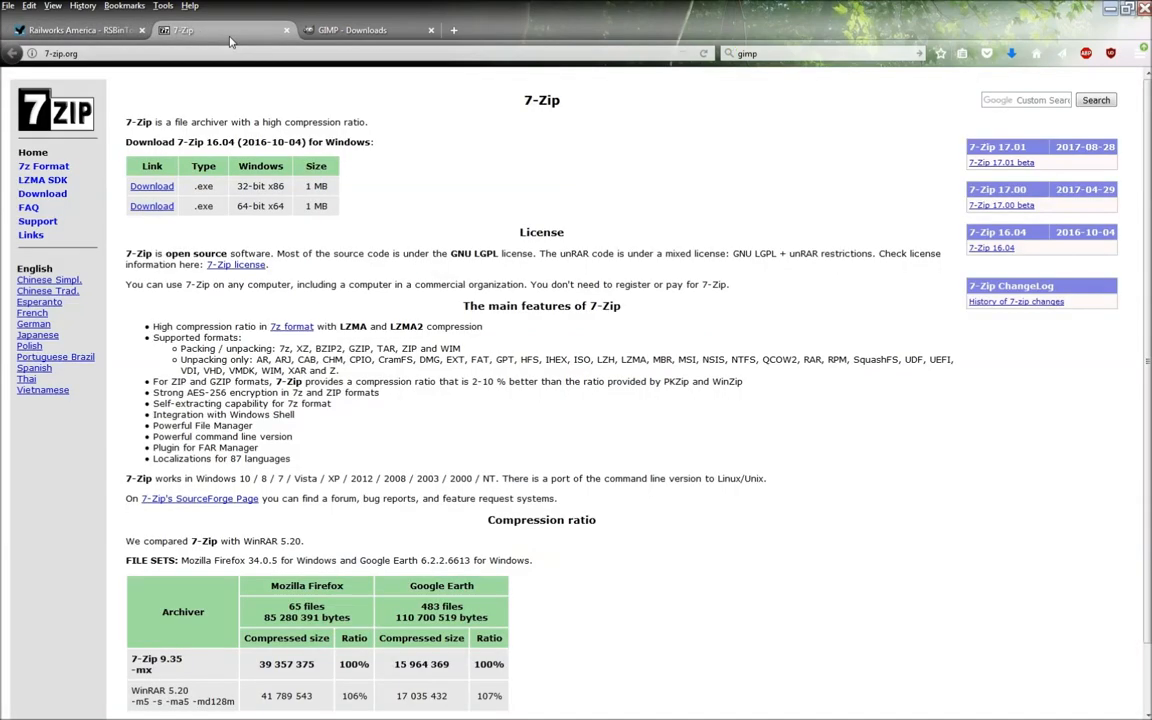
click(337, 31)
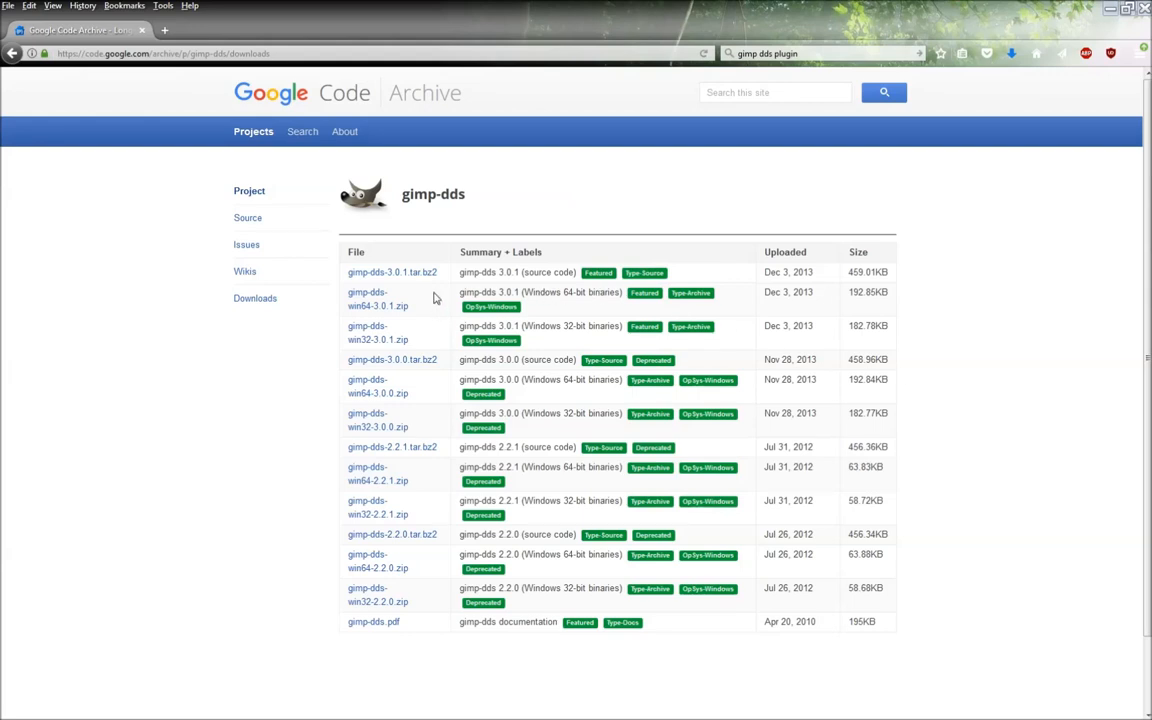
Step: Download gimp-dds-win64-3.0.1.zip from the gimp-dds Google Code Archive page and open the archive
click(381, 308)
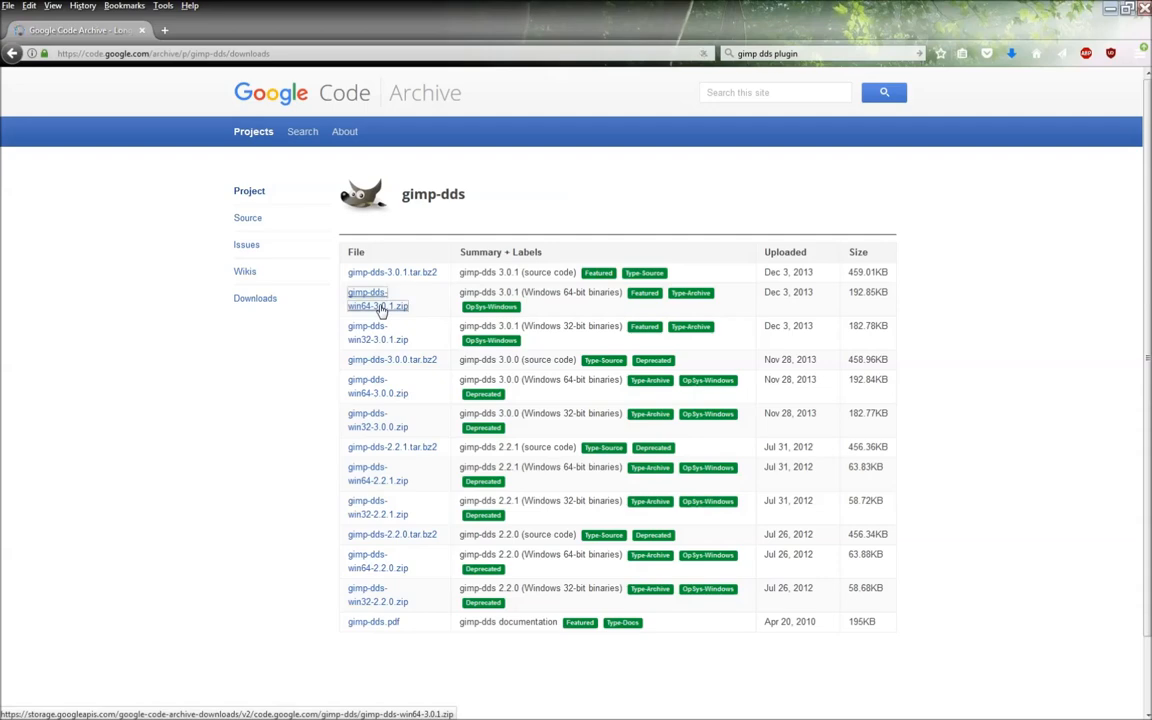
click(384, 497)
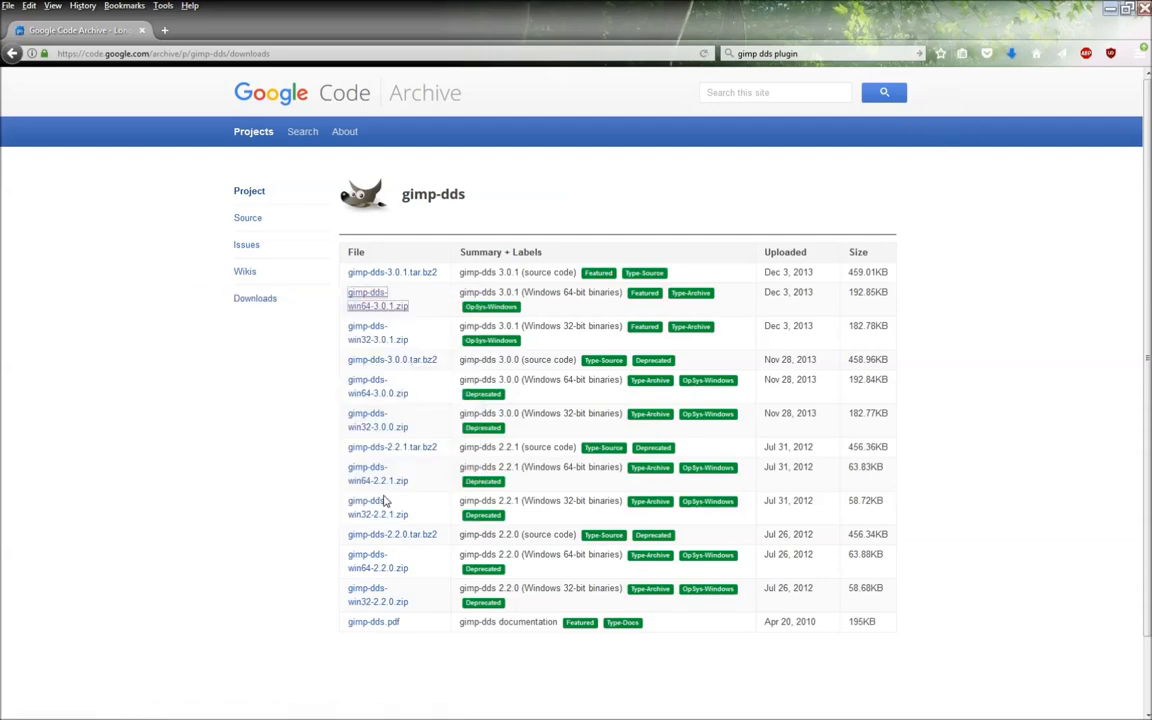
drag(1151, 20, 749, 219)
Step: Copy dds.exe from the gimp-dds-win64-3.0.1.zip archive
click(552, 294)
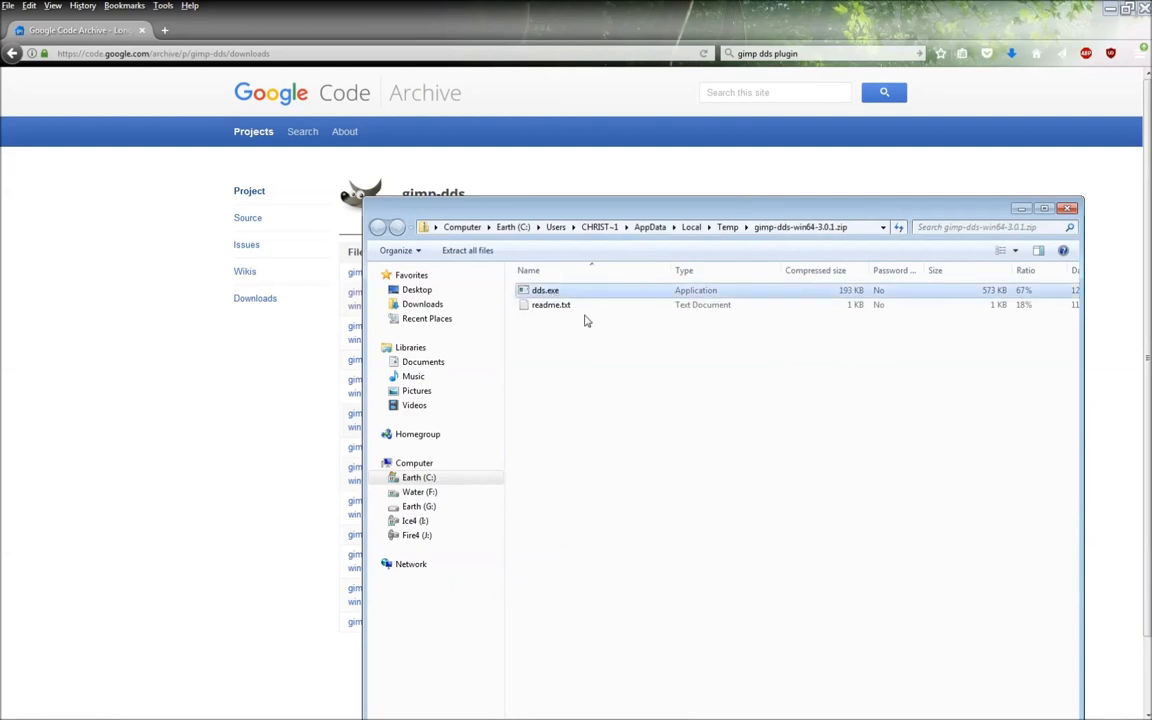
click(562, 305)
click(545, 296)
right_click(545, 296)
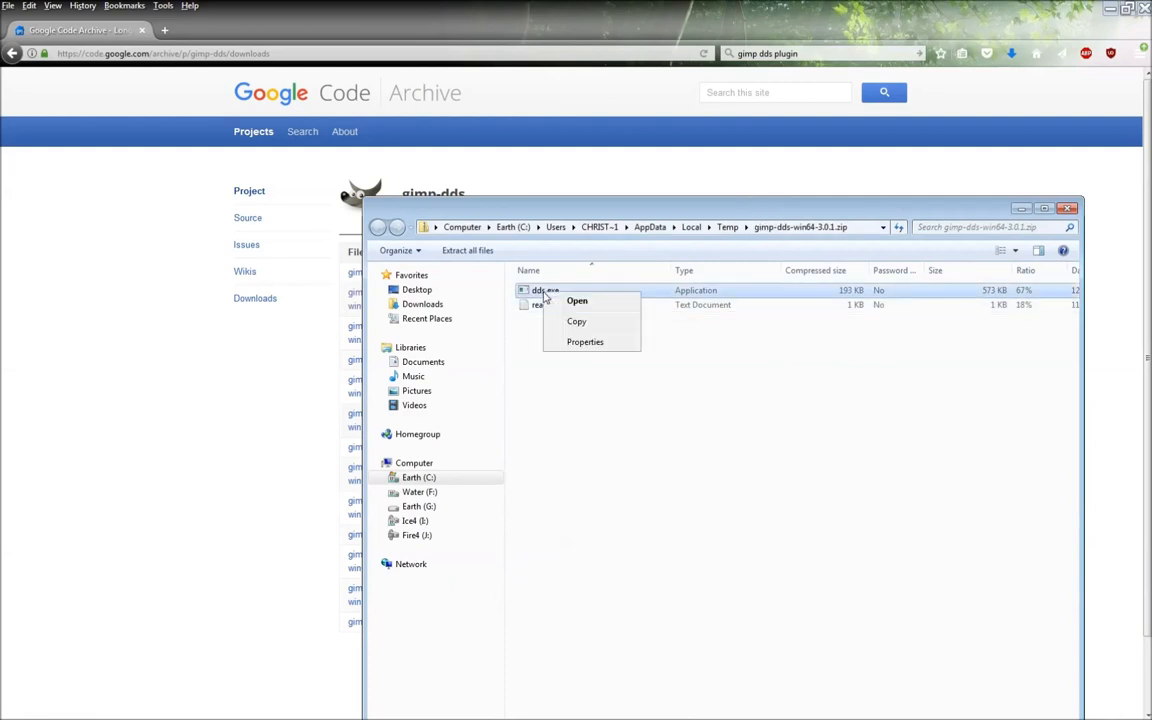
click(580, 322)
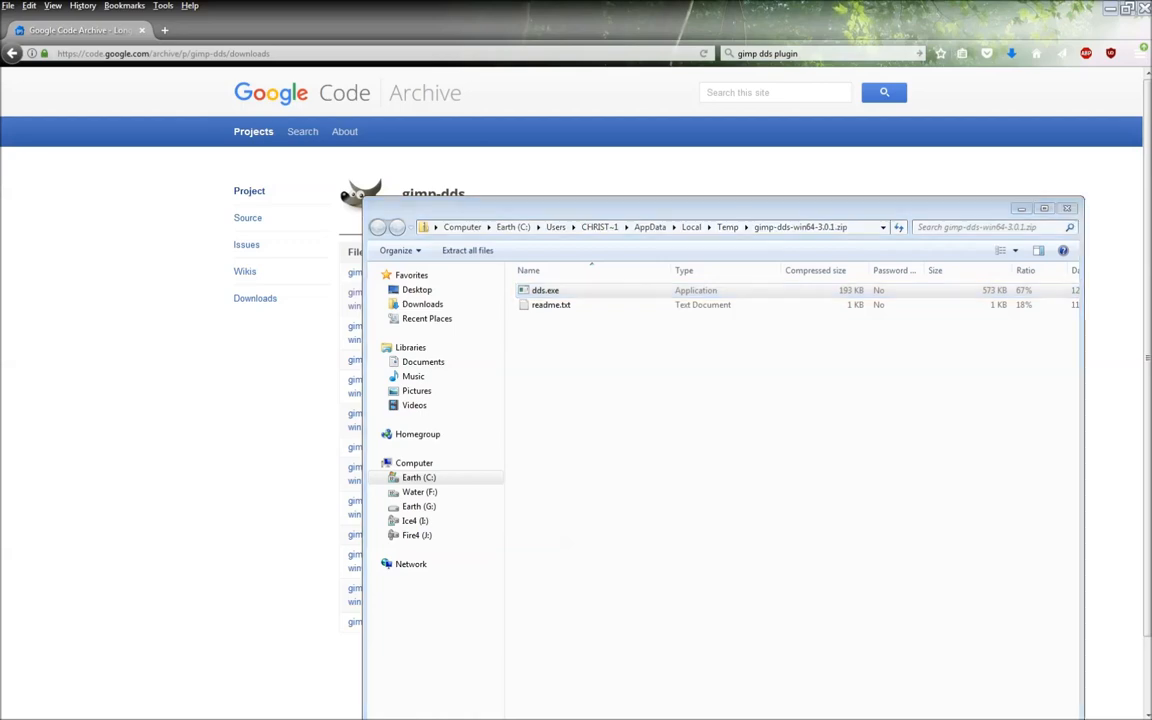
Step: Browse to Program Files\GIMP 2\lib\gimp\2.0\plug-ins on the Earth (C:) drive and select dds.exe
drag(1151, 197, 616, 202)
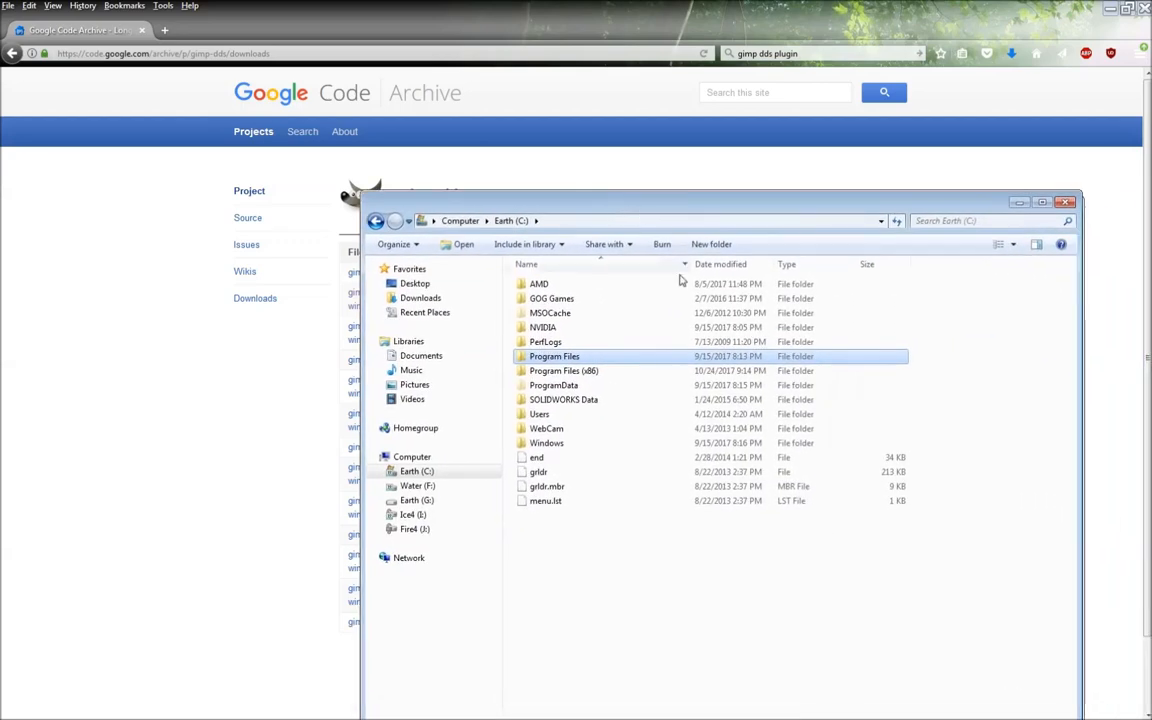
double_click(556, 358)
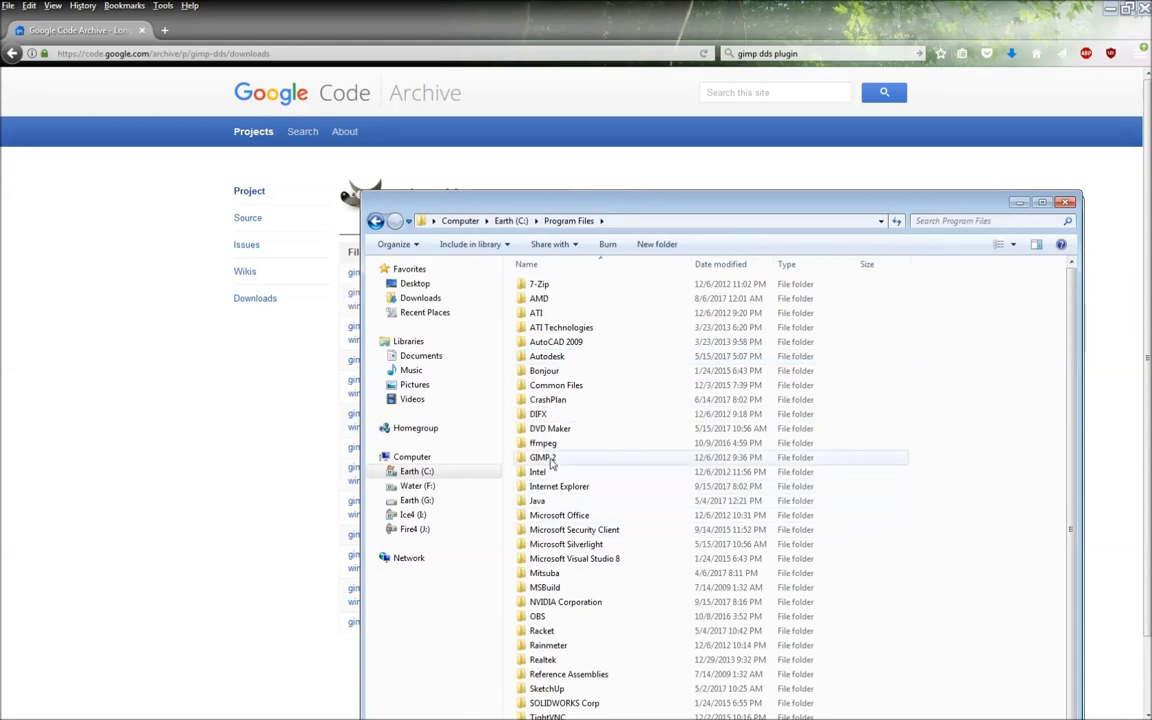
double_click(549, 459)
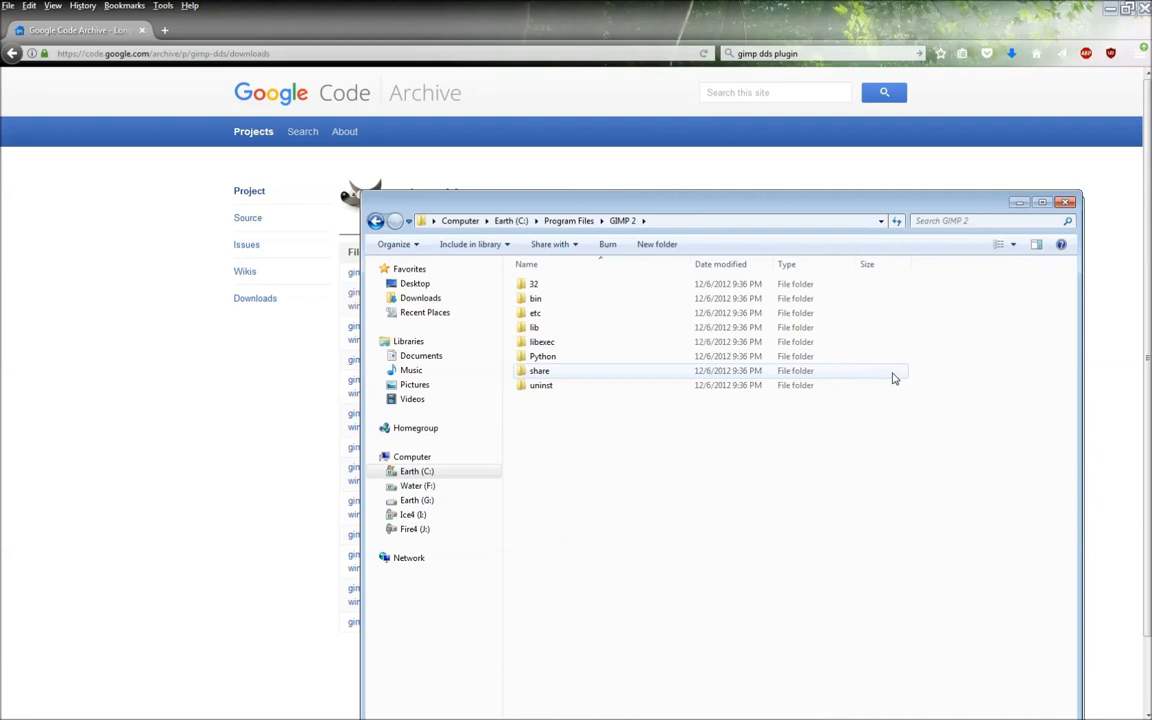
double_click(540, 328)
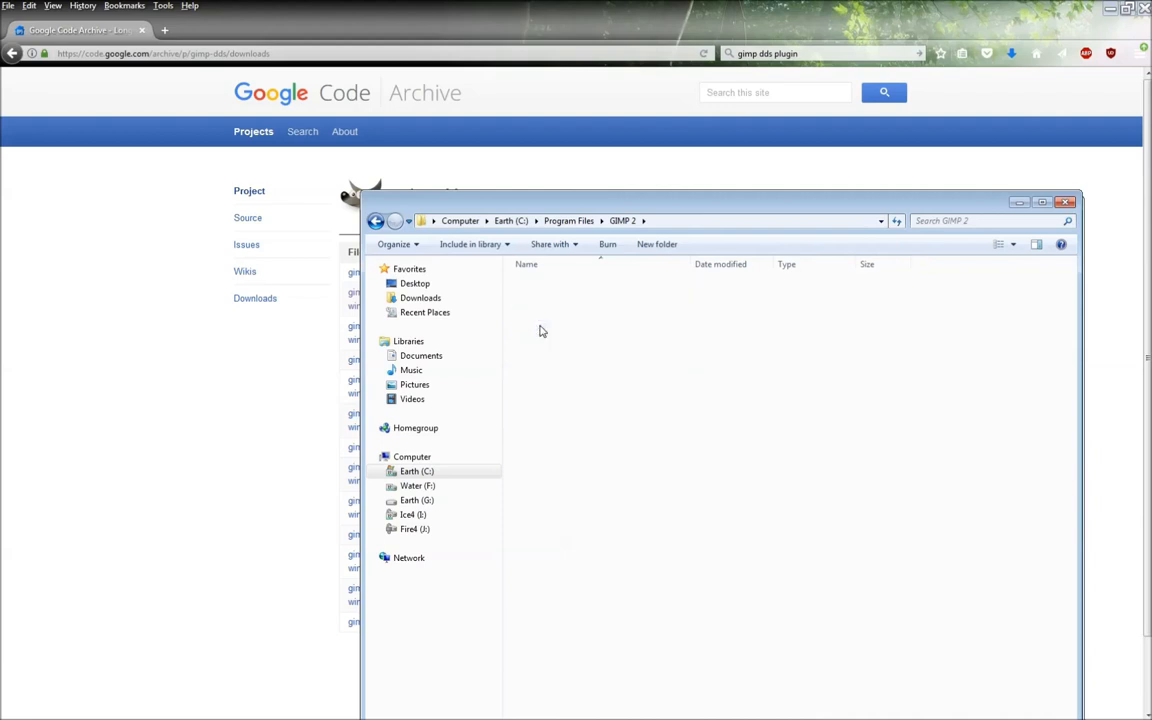
double_click(551, 314)
double_click(539, 288)
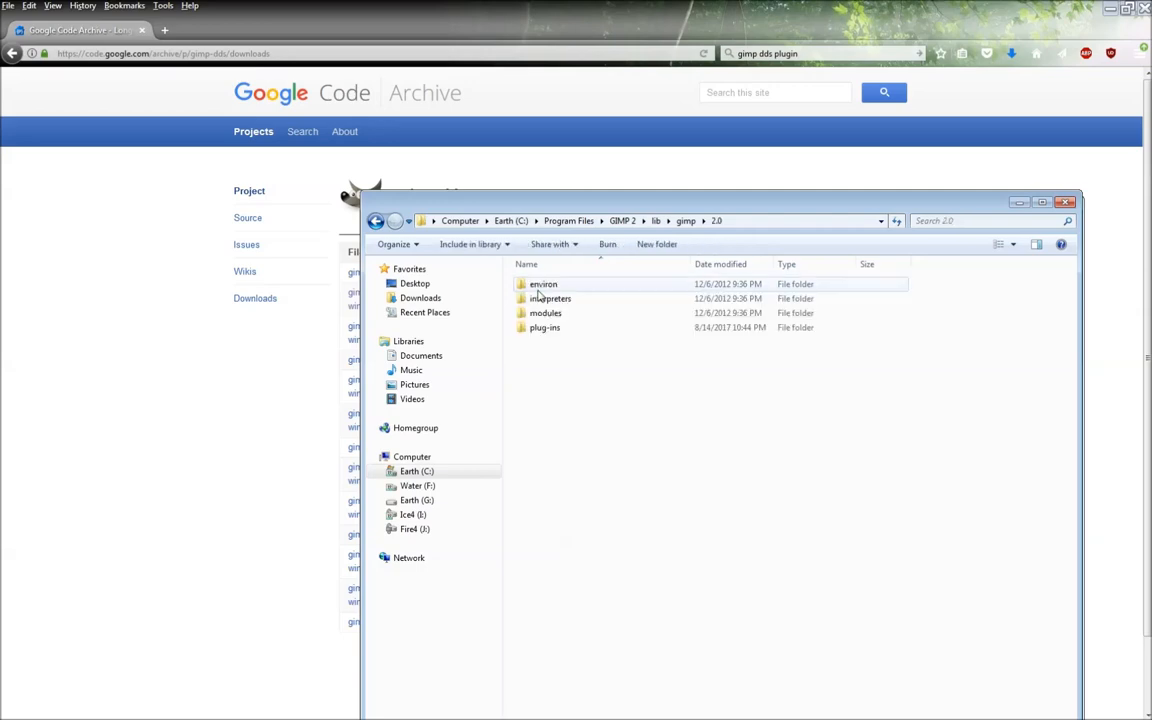
double_click(560, 330)
scroll(620, 376, down, 7)
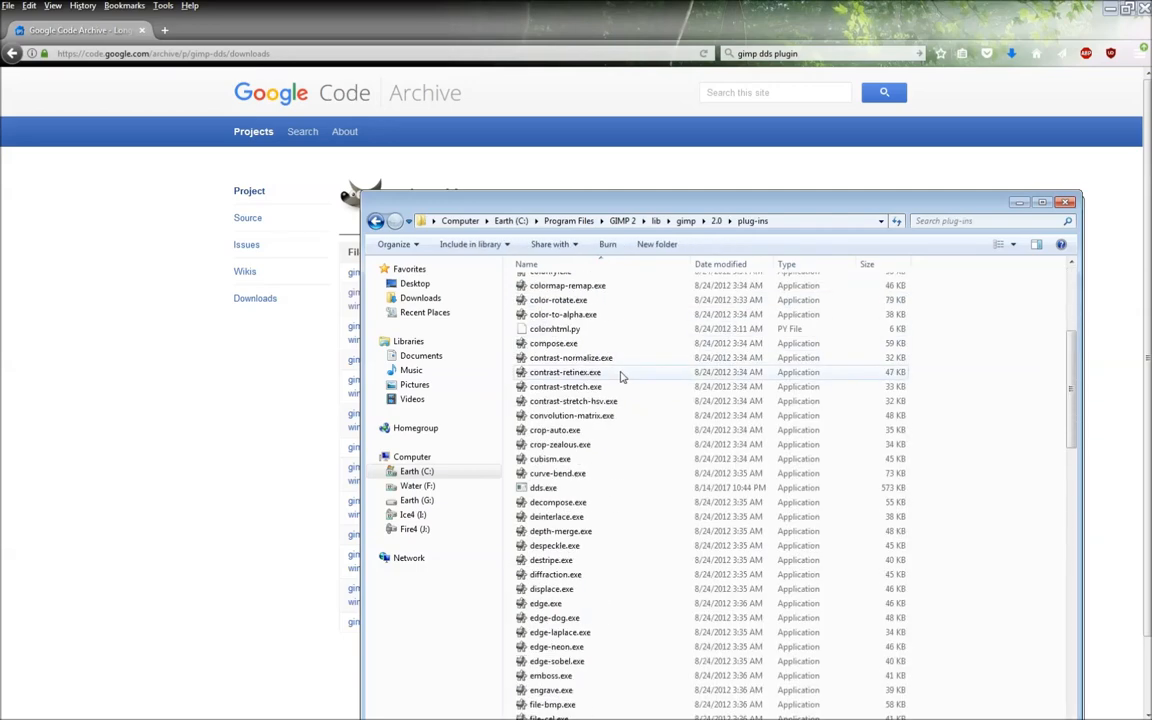
click(571, 488)
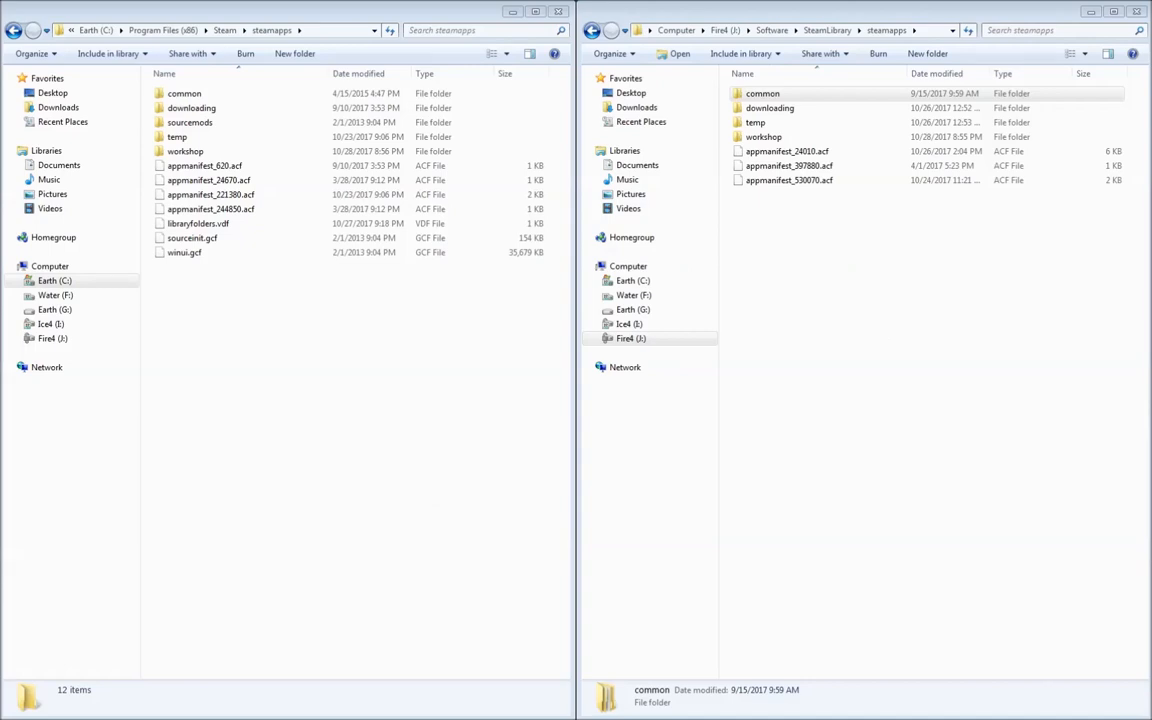
Step: Close the Program Files (x86) steamapps window and maximize the one showing SteamLibrary\steamapps on the Fire4 (J:) drive
click(388, 372)
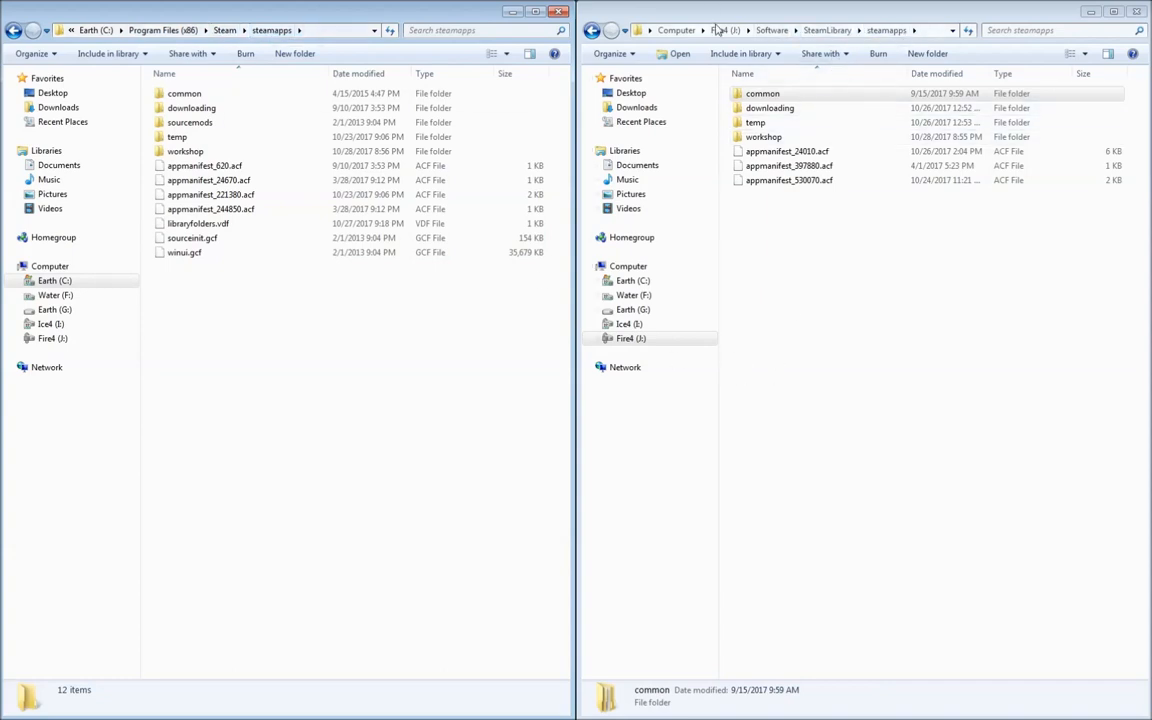
click(558, 14)
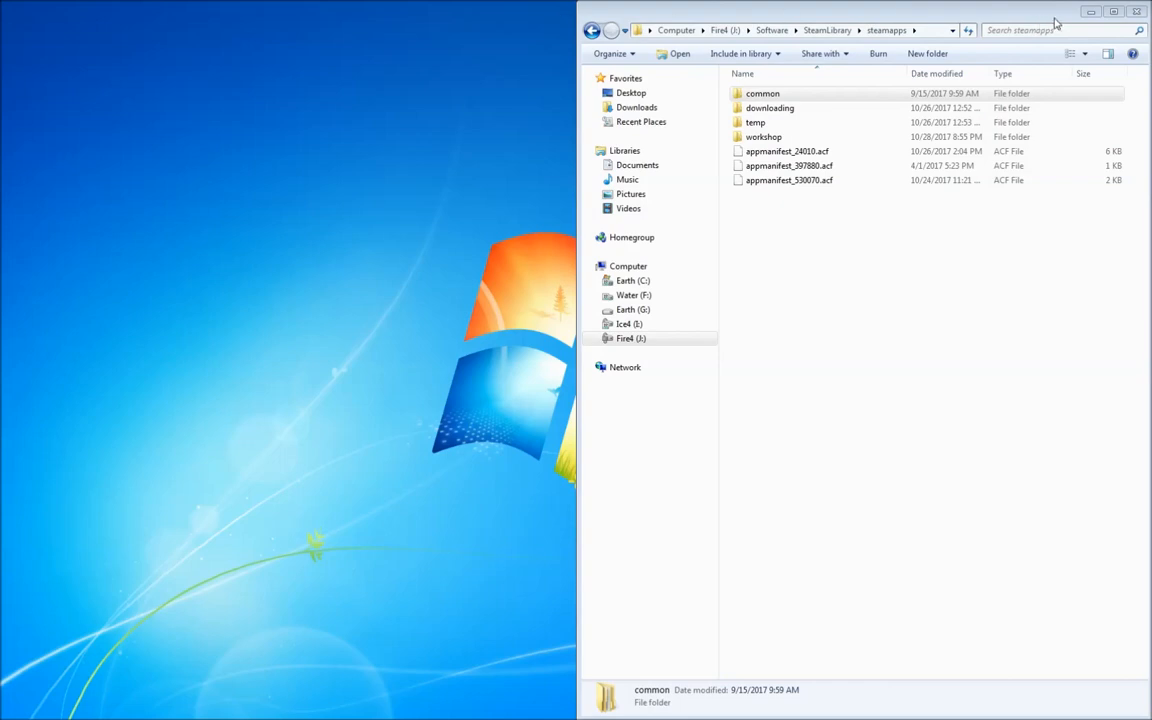
double_click(1000, 12)
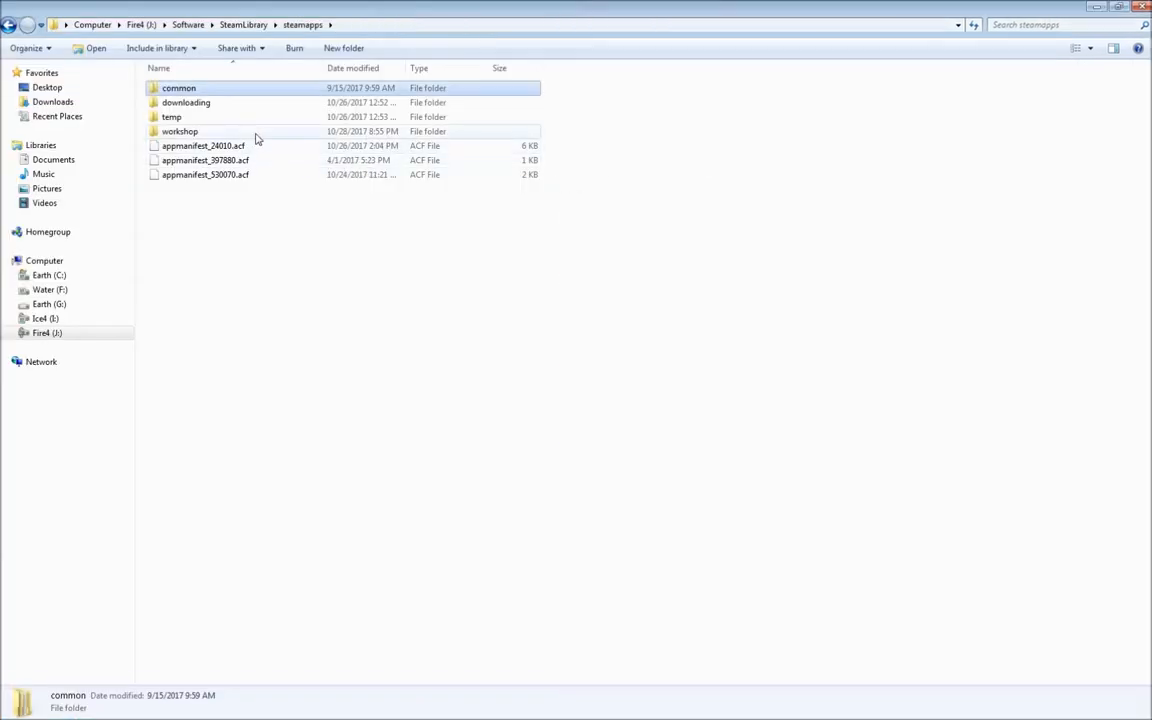
Step: Copy serz.exe, stlport_vc10.5.2.dll, zlib1.dll and zlibwapi.dll from the common\RailWorks folder
double_click(236, 90)
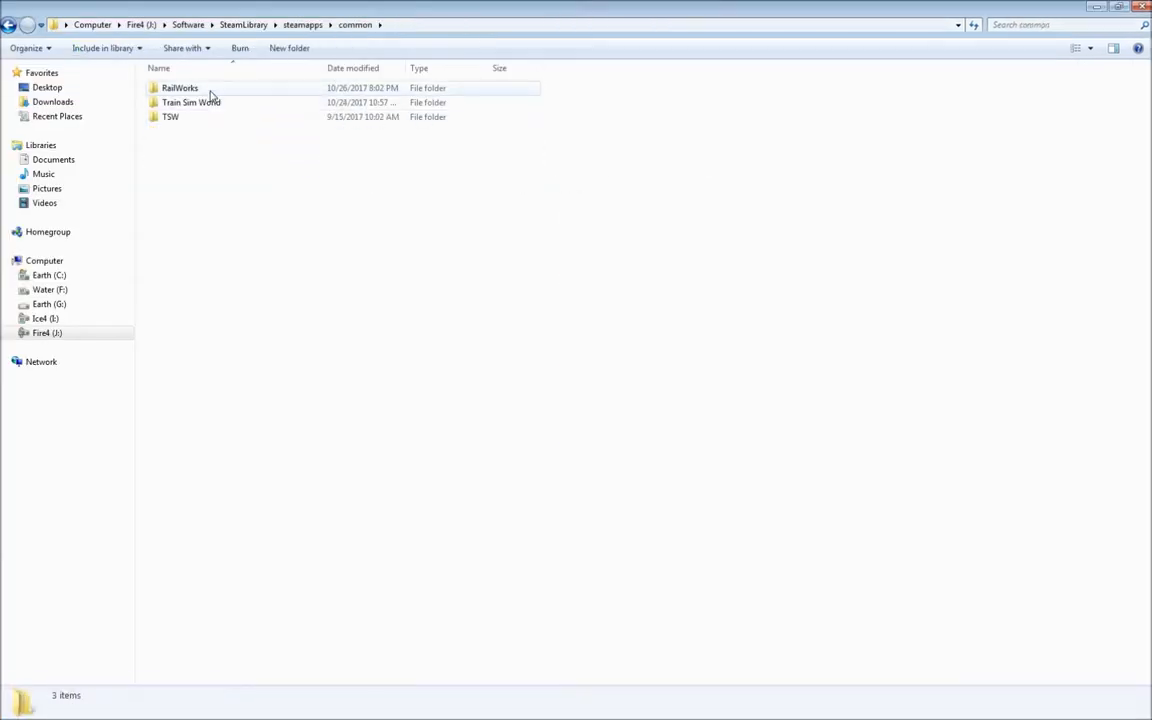
double_click(210, 91)
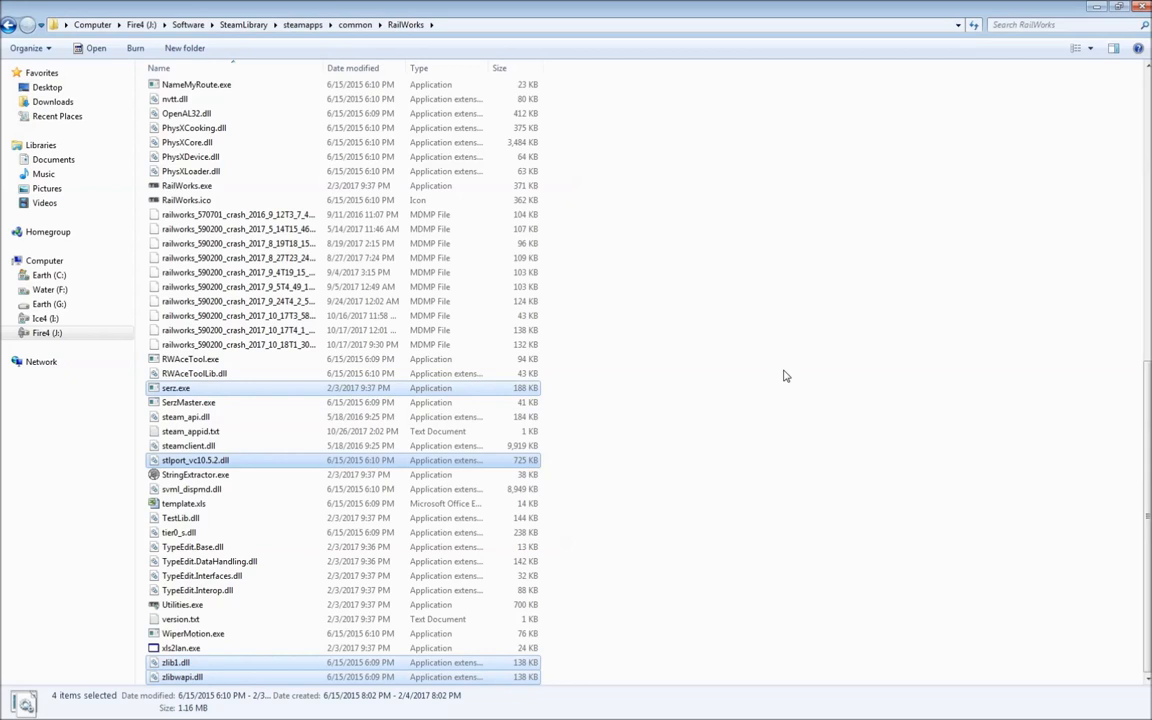
right_click(498, 390)
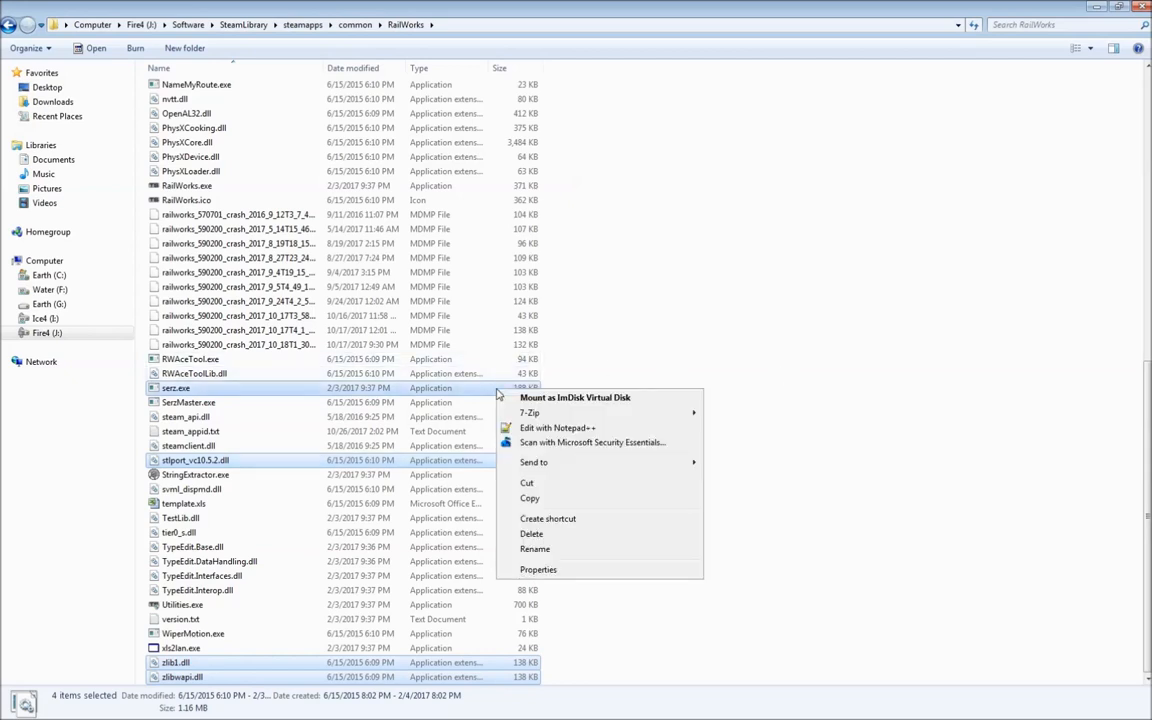
click(587, 500)
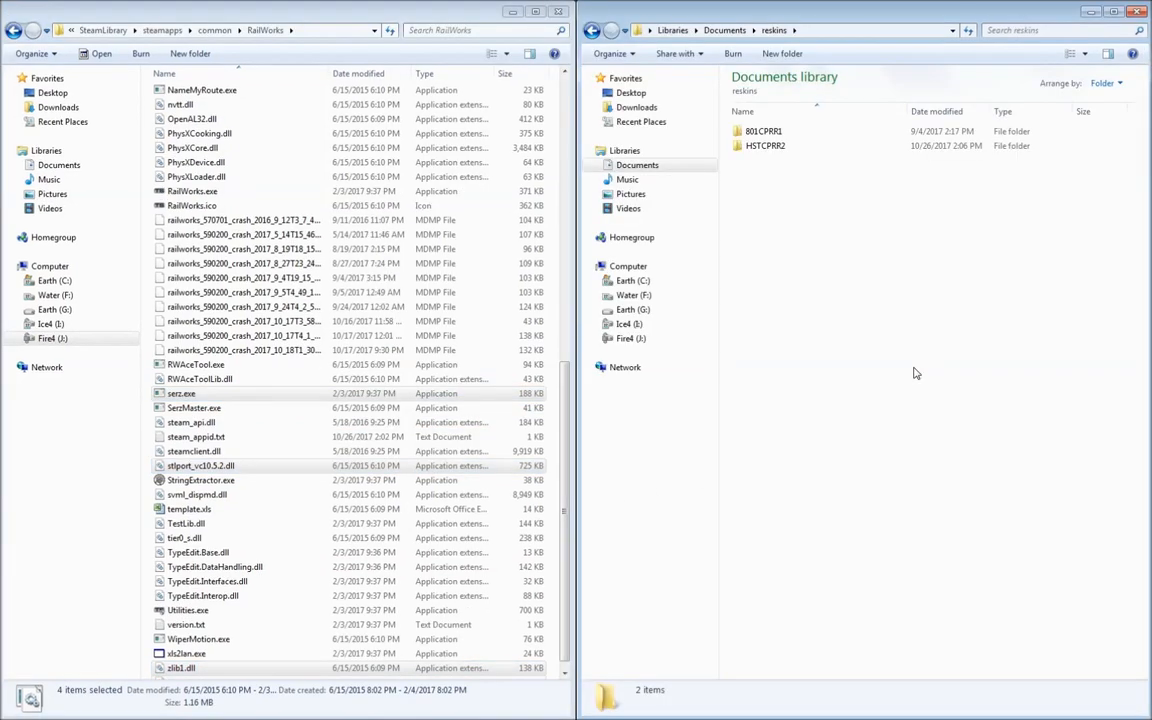
Step: Create a folder named HSTCPRR in Documents\reskins and open it
right_click(775, 215)
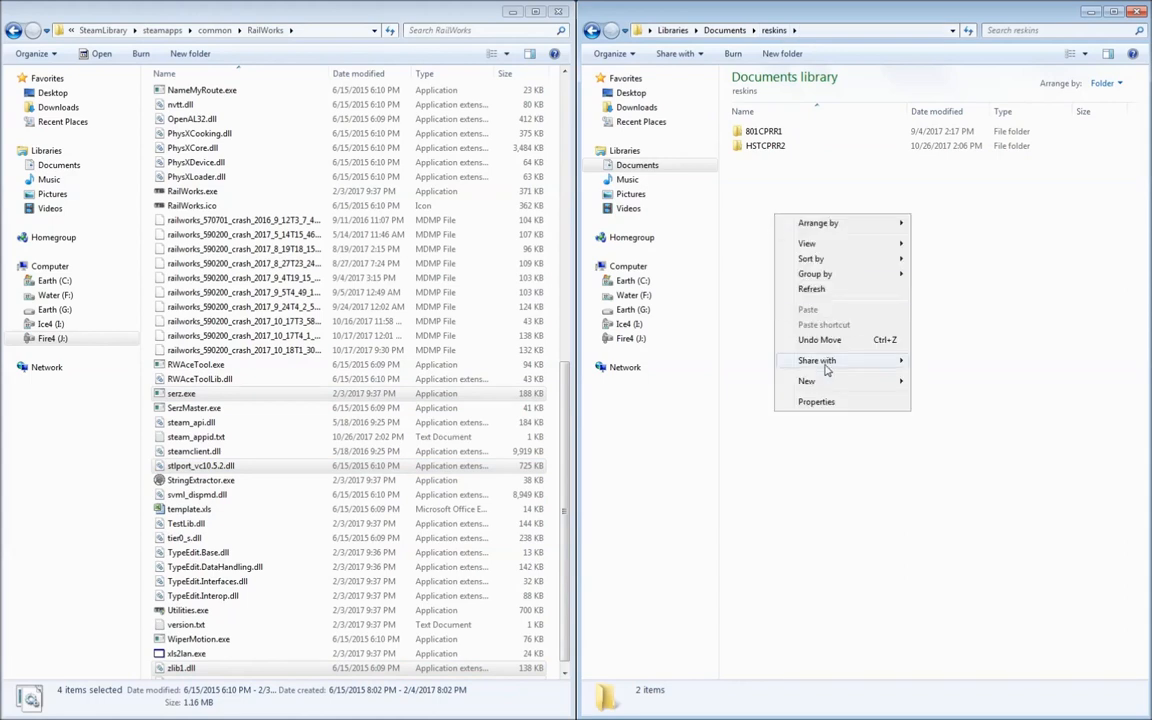
mouse_move(830, 380)
click(925, 384)
text(H)
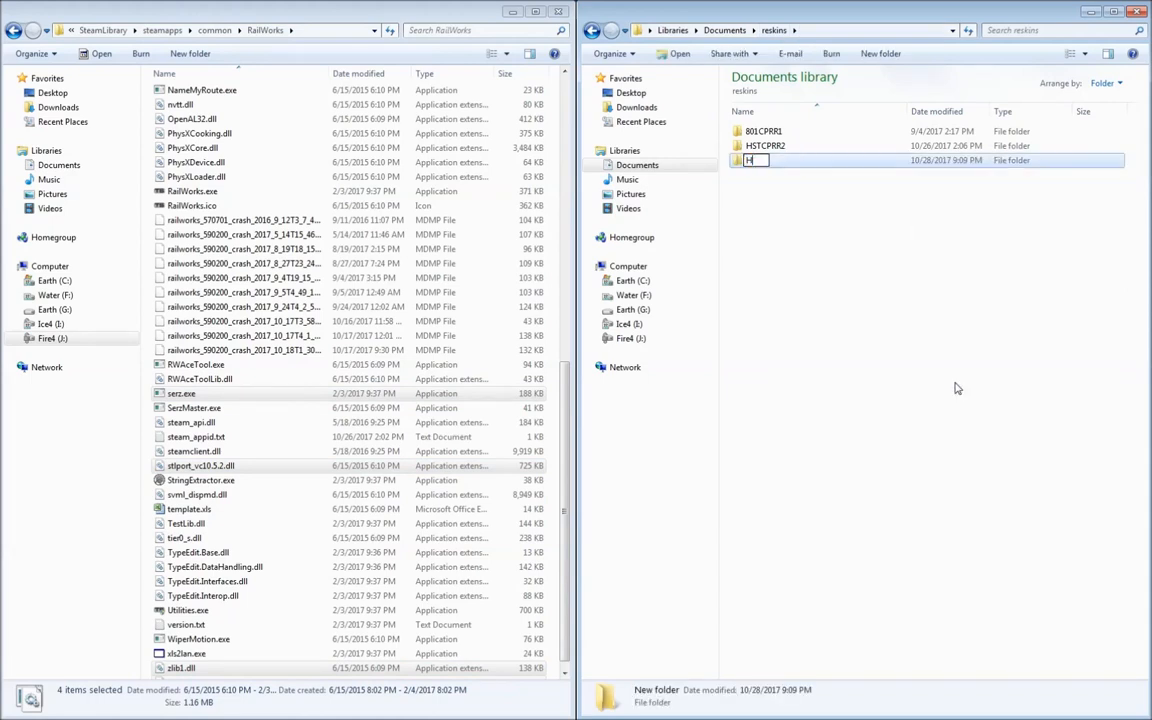
text(STCPRR)
key(Return)
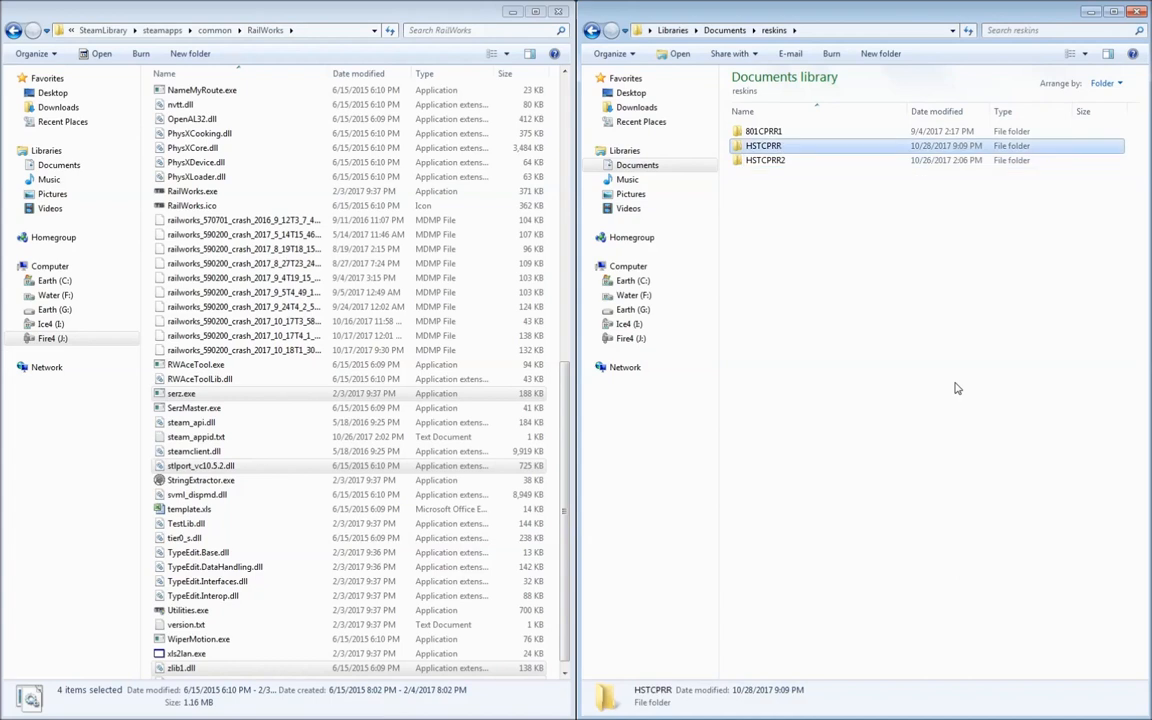
key(Return)
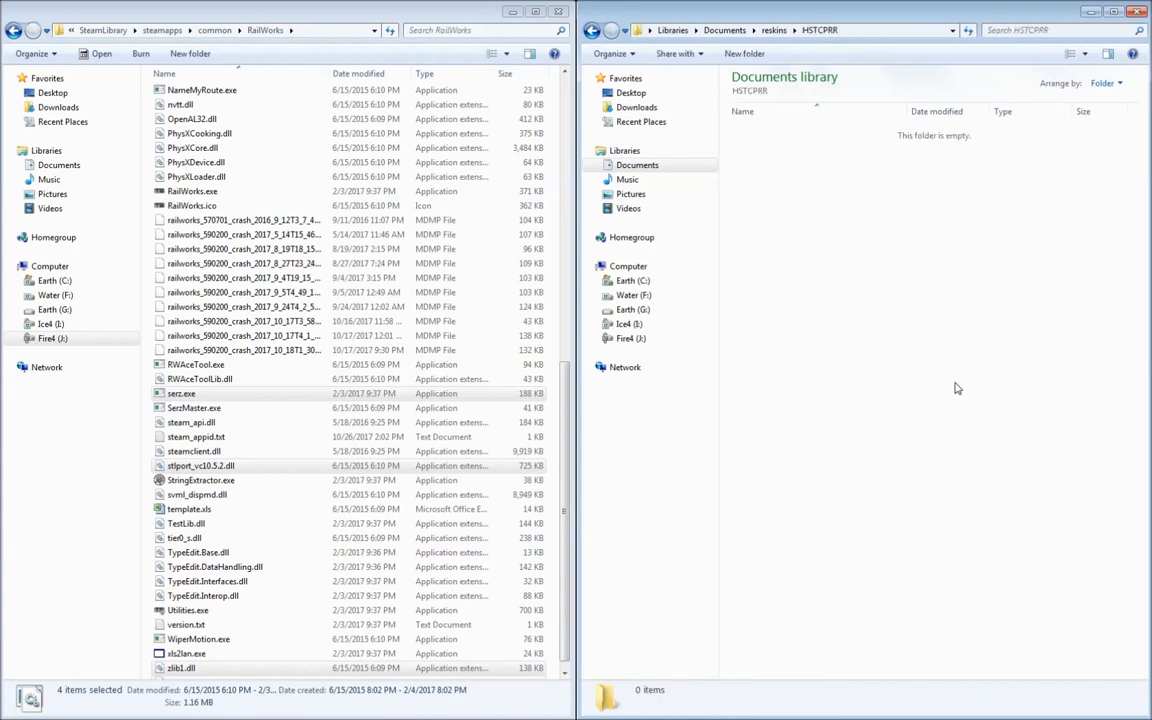
Step: Copy the four selected RailWorks files, serz.exe and its three DLLs, into the empty HSTCPRR folder
right_click(243, 395)
click(290, 459)
right_click(745, 296)
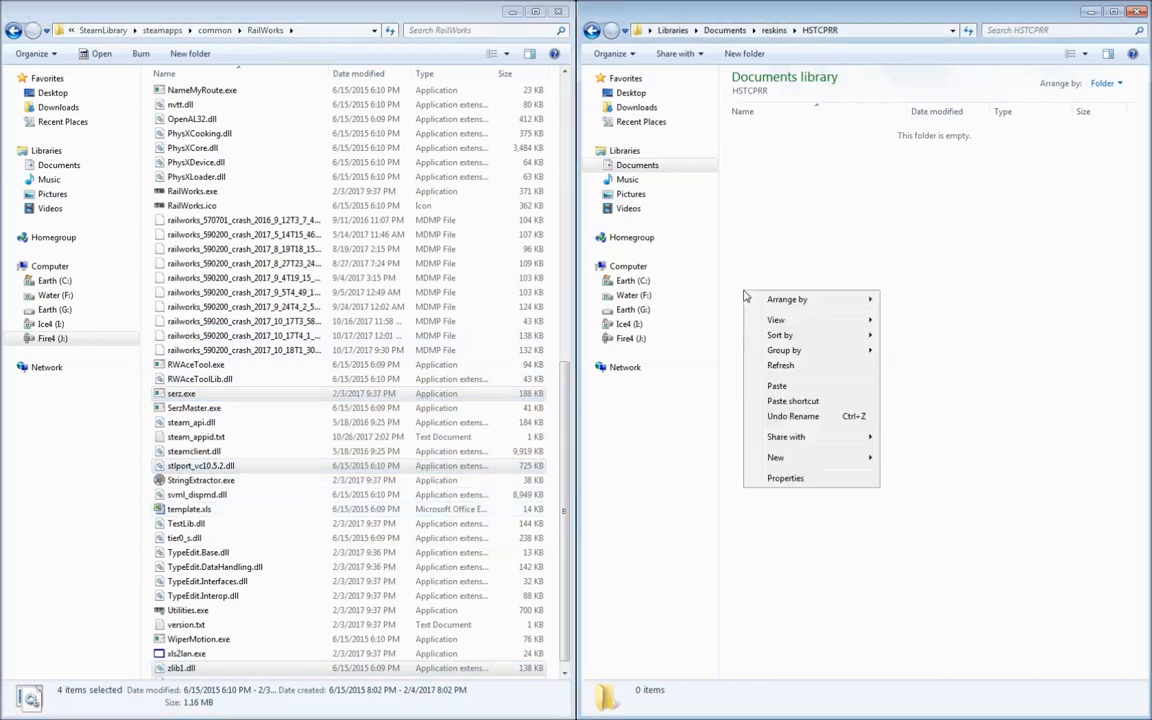
click(778, 386)
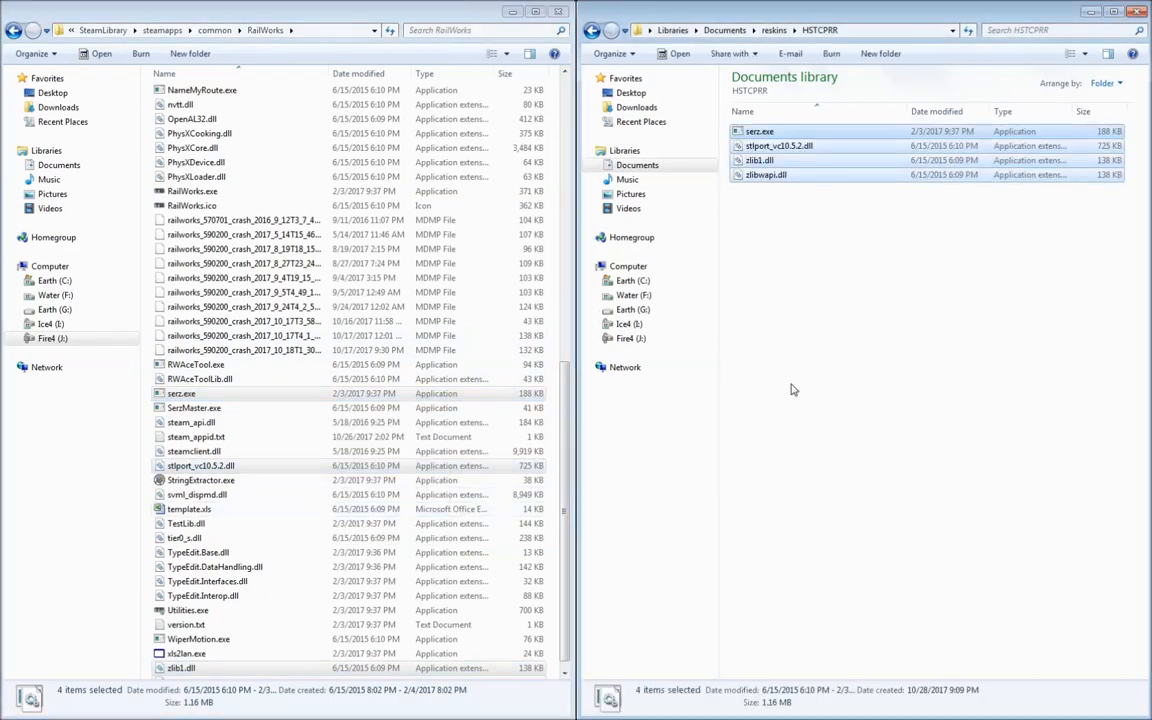
click(790, 390)
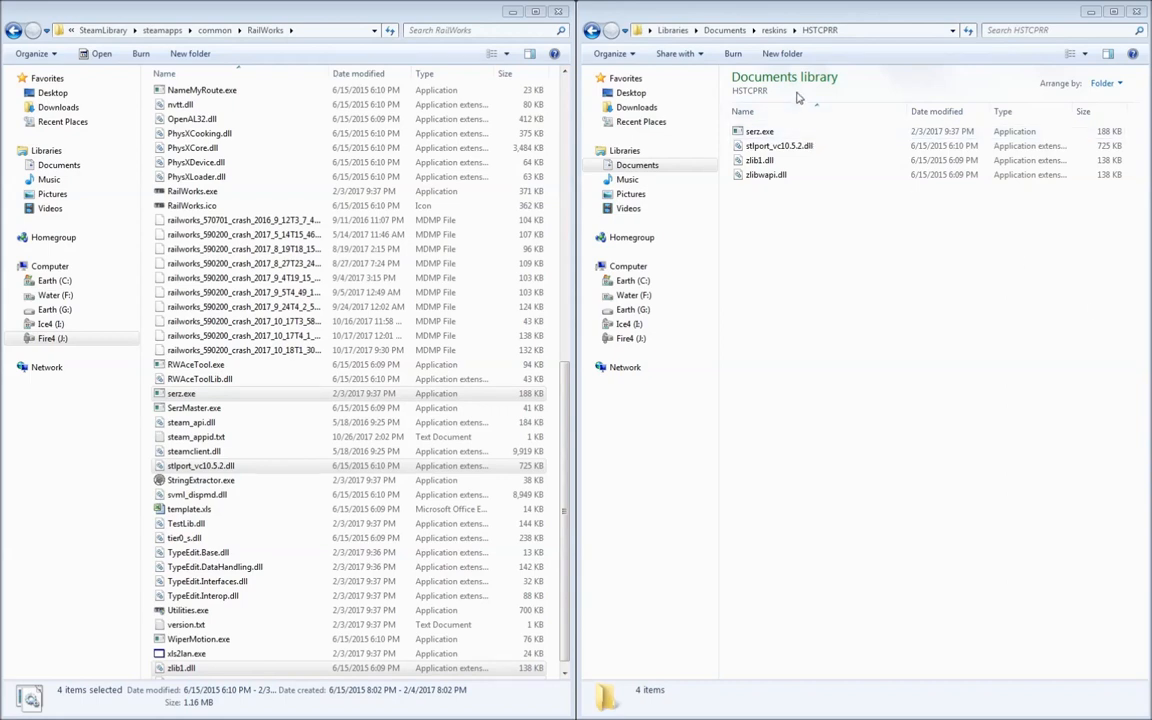
Step: Open a command window for the HSTCPRR folder in reskins and list its contents with dir
click(774, 30)
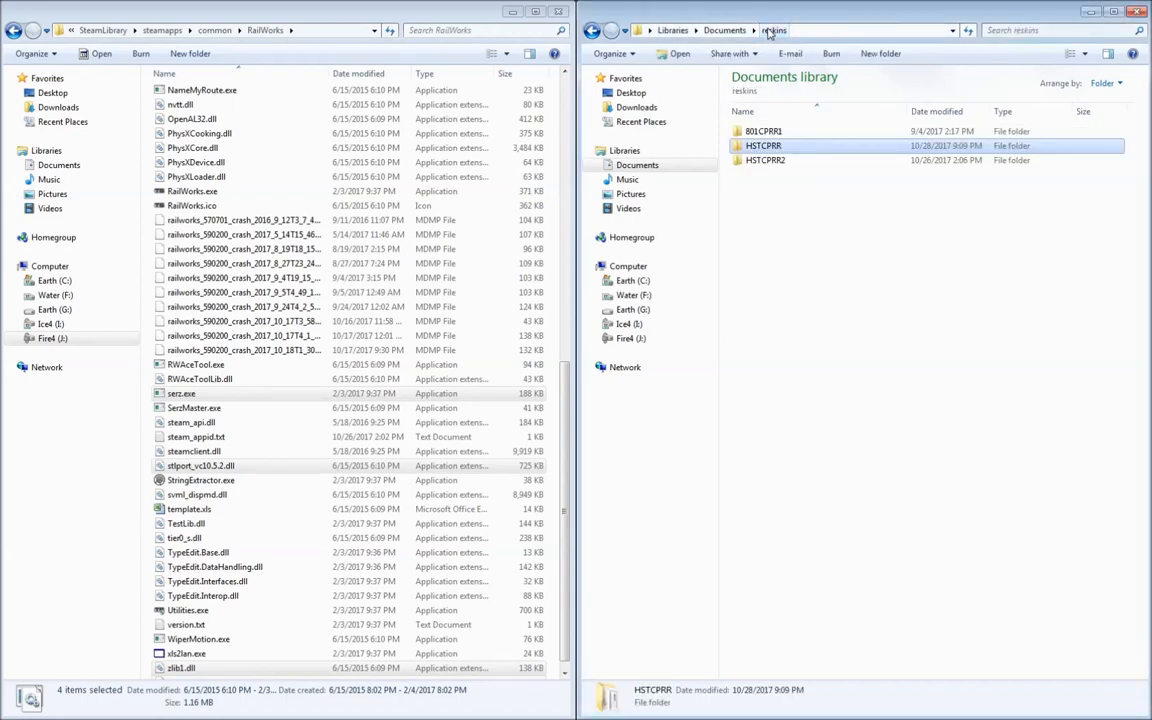
right_click(776, 148)
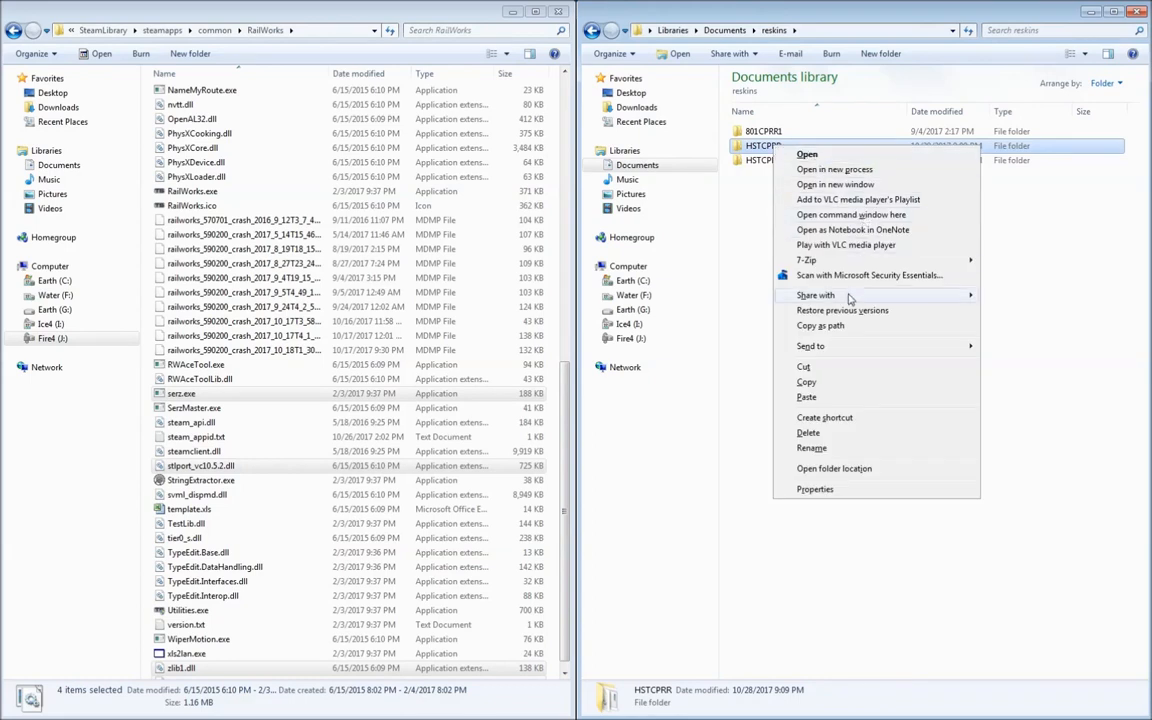
click(847, 216)
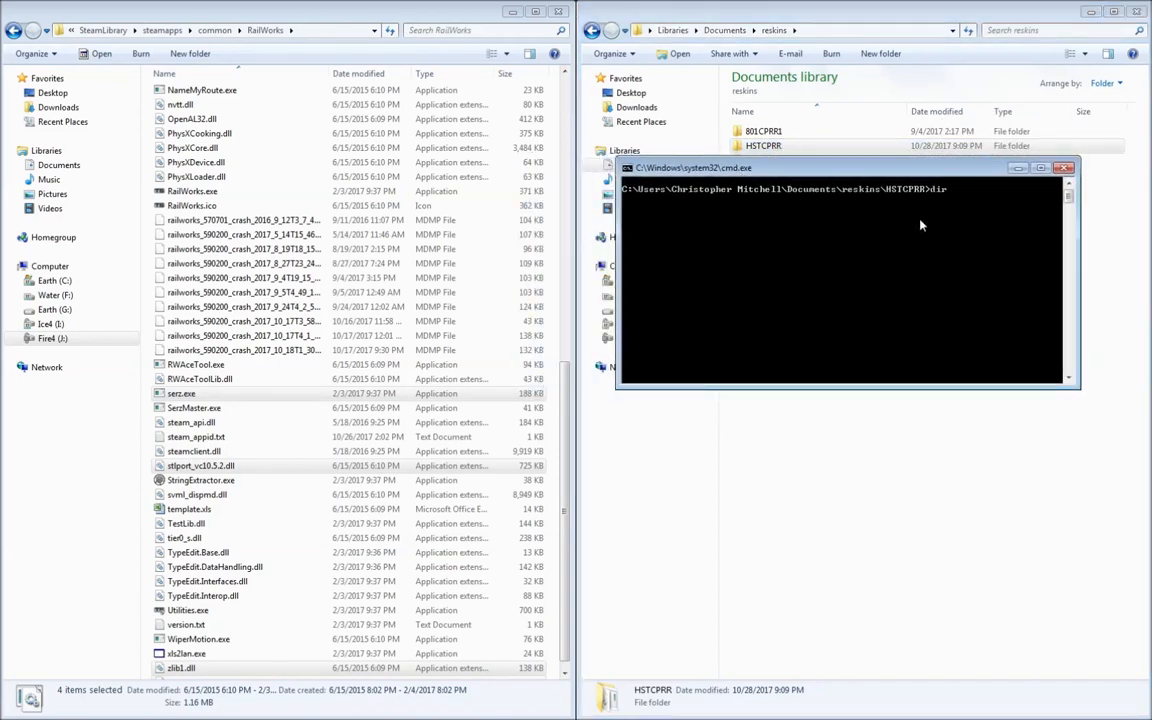
text(dir)
key(Return)
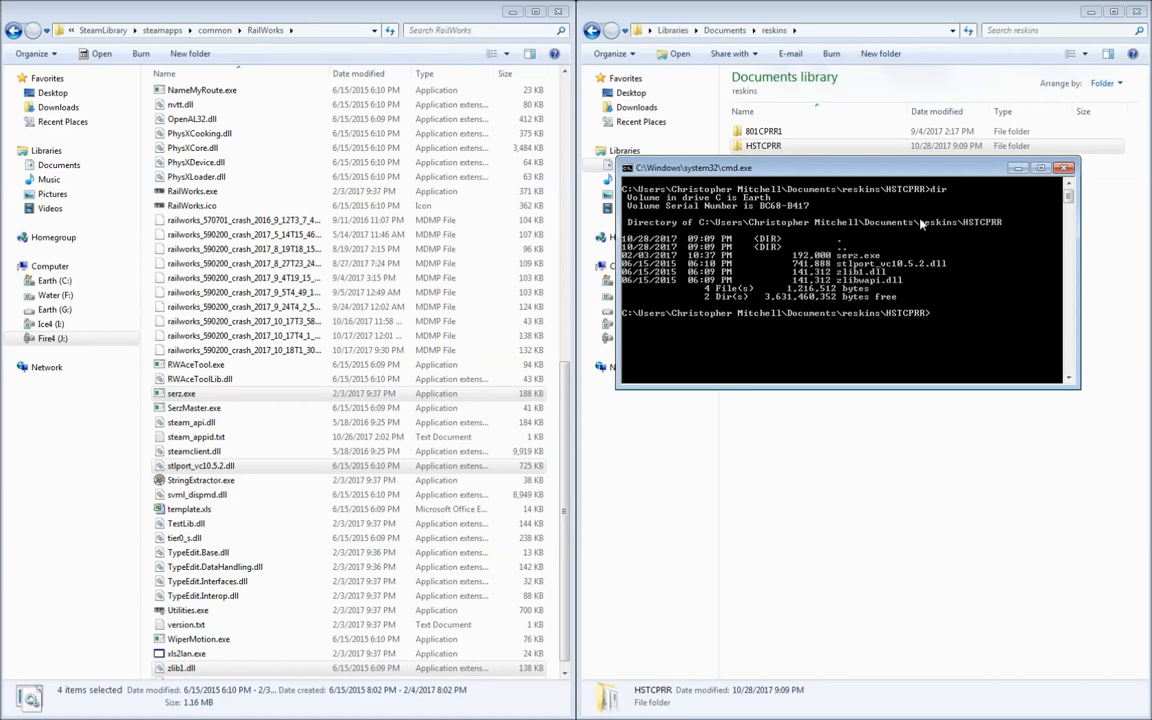
click(855, 466)
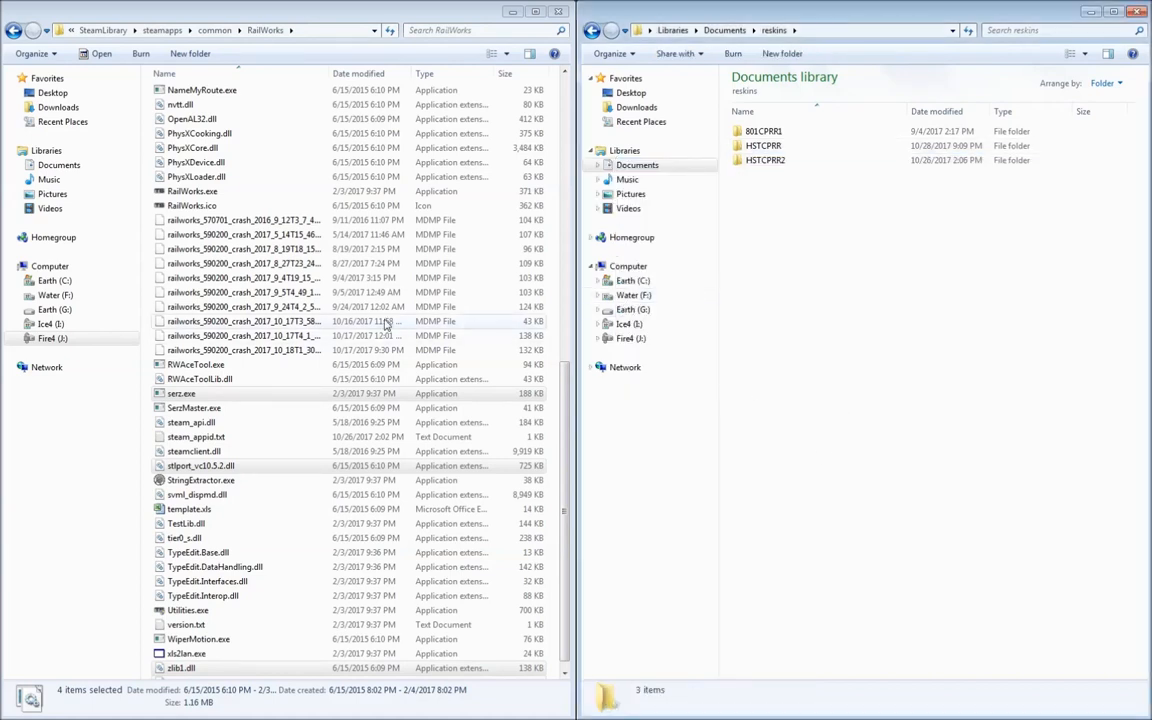
Step: Maximize the RailWorks window and browse to the Assets\DTG\BristolCardiff folder
click(536, 14)
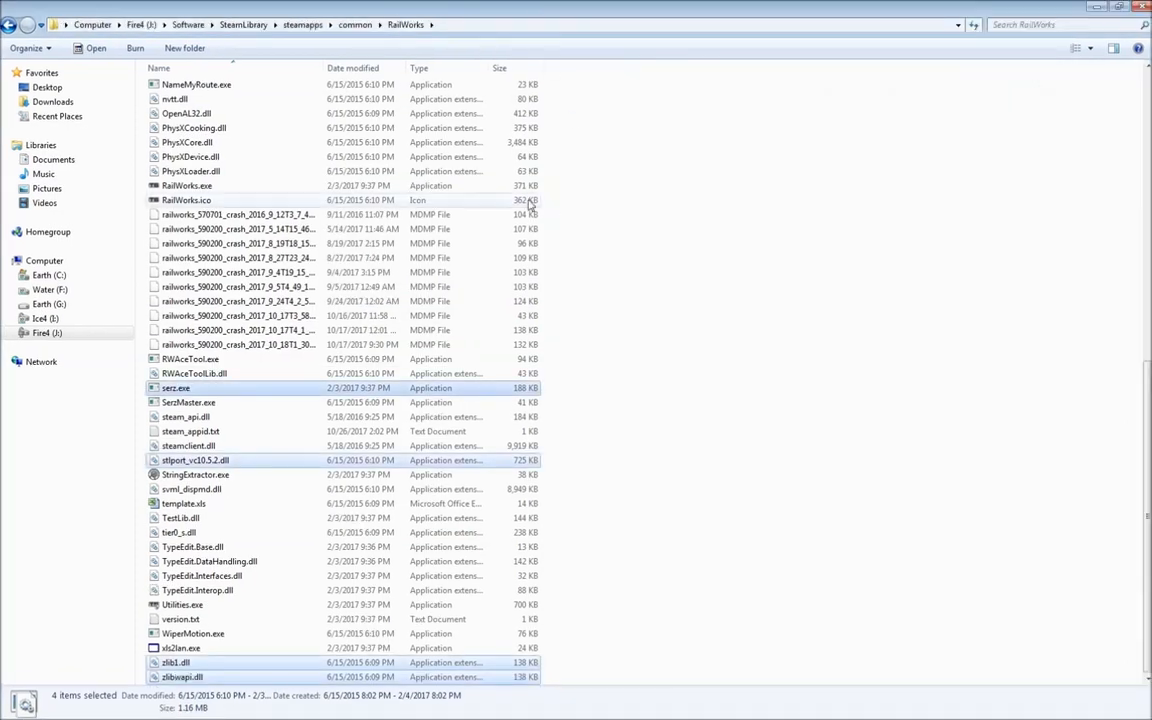
click(460, 200)
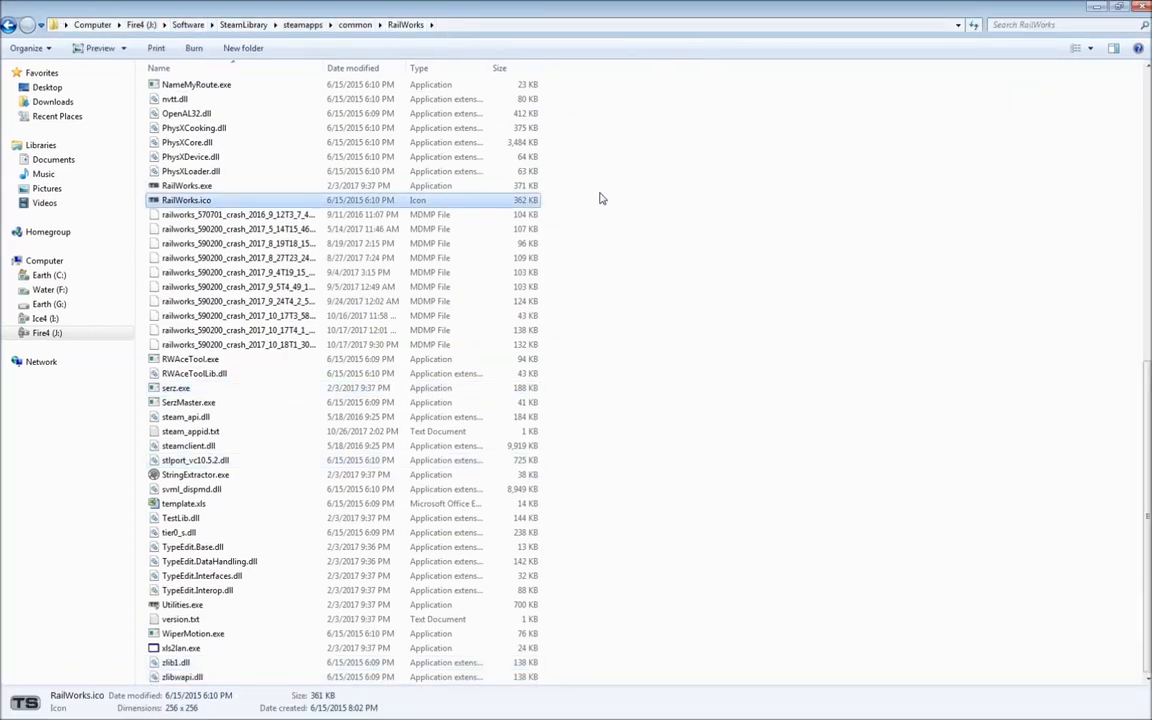
click(658, 244)
scroll(658, 245, up, 13)
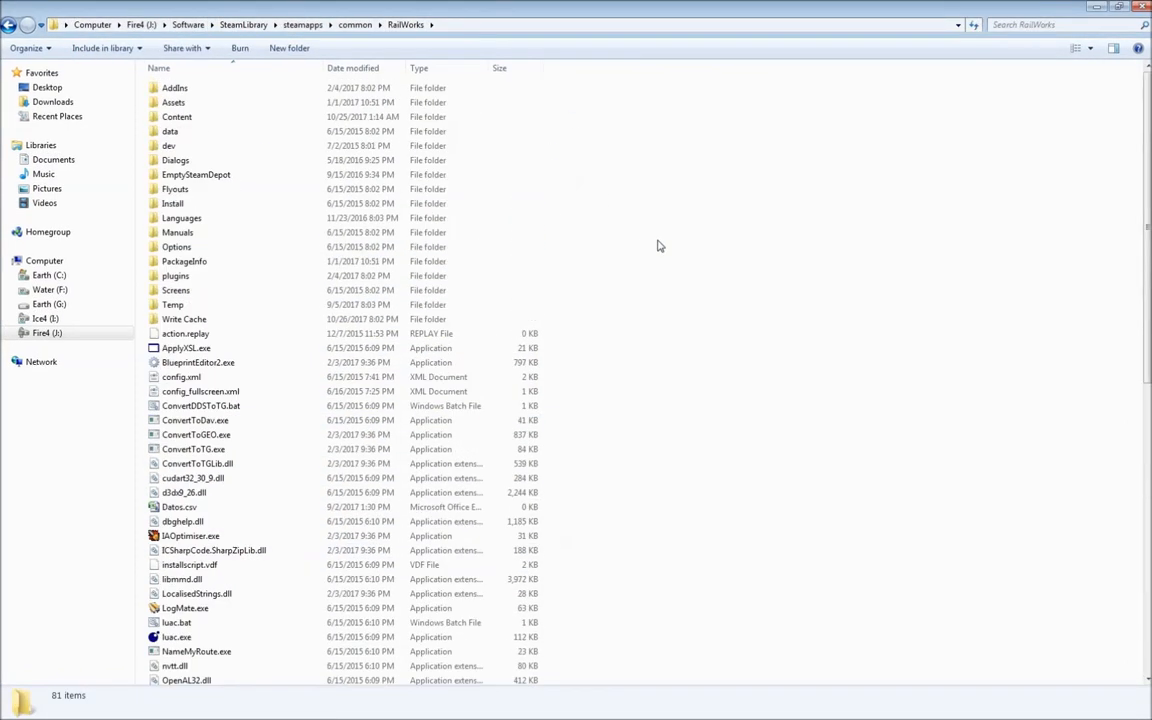
click(276, 104)
double_click(276, 104)
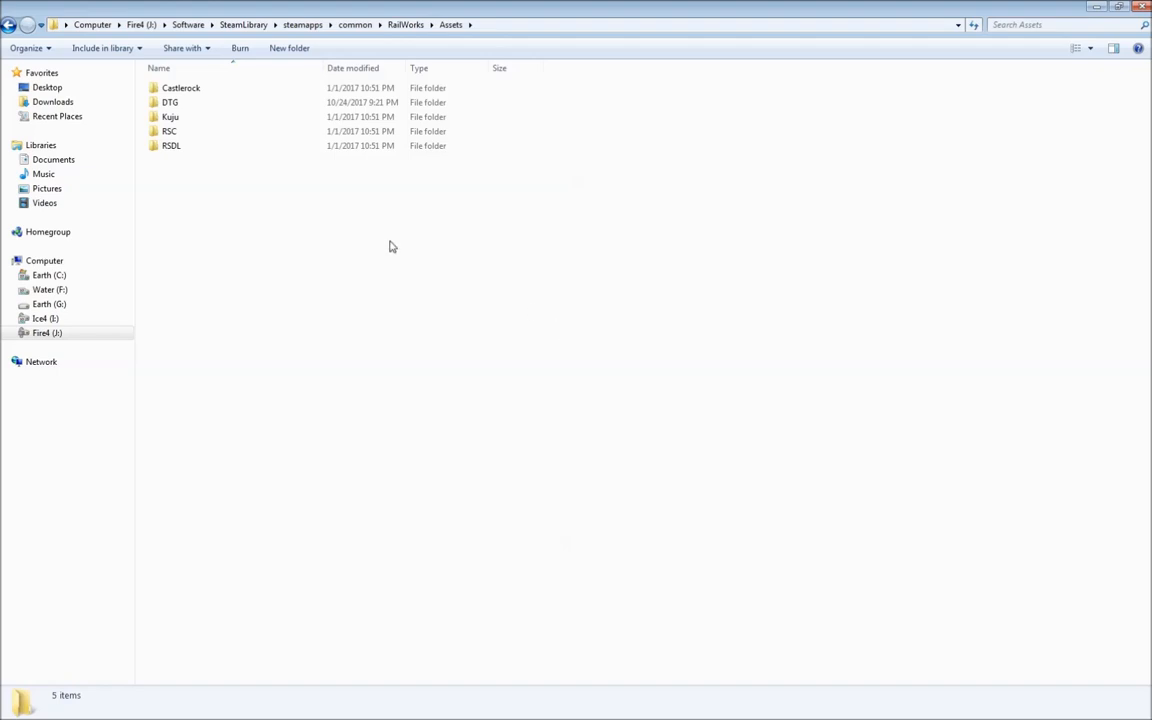
double_click(175, 103)
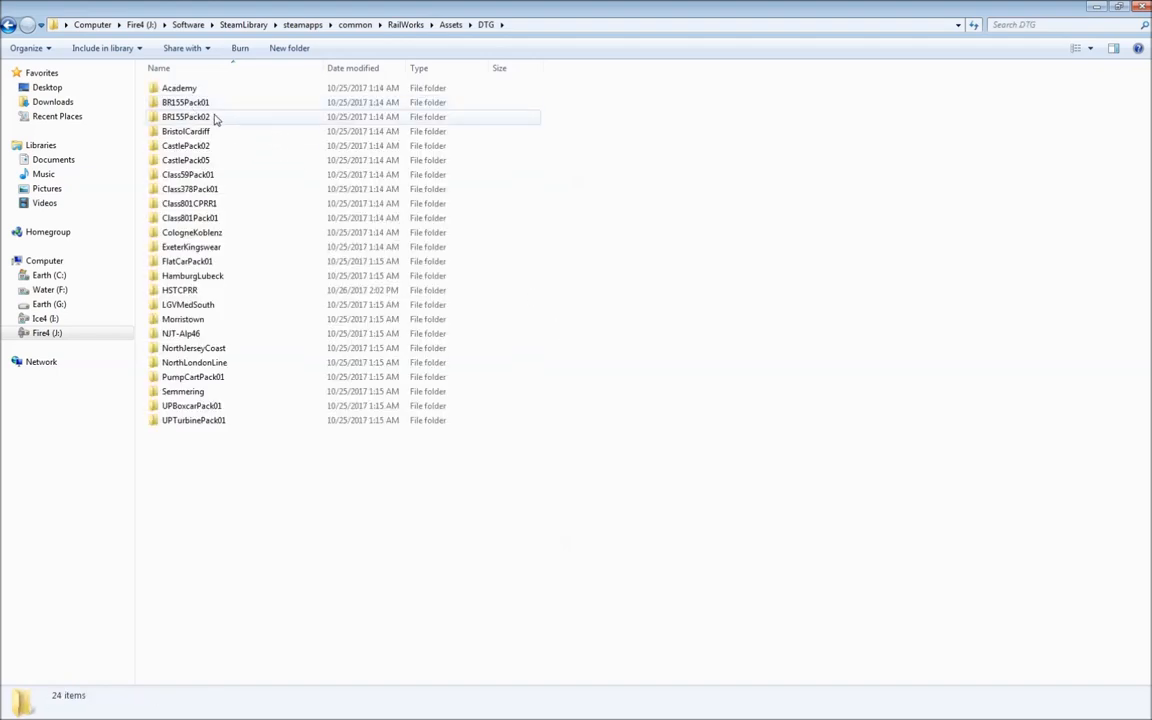
double_click(252, 134)
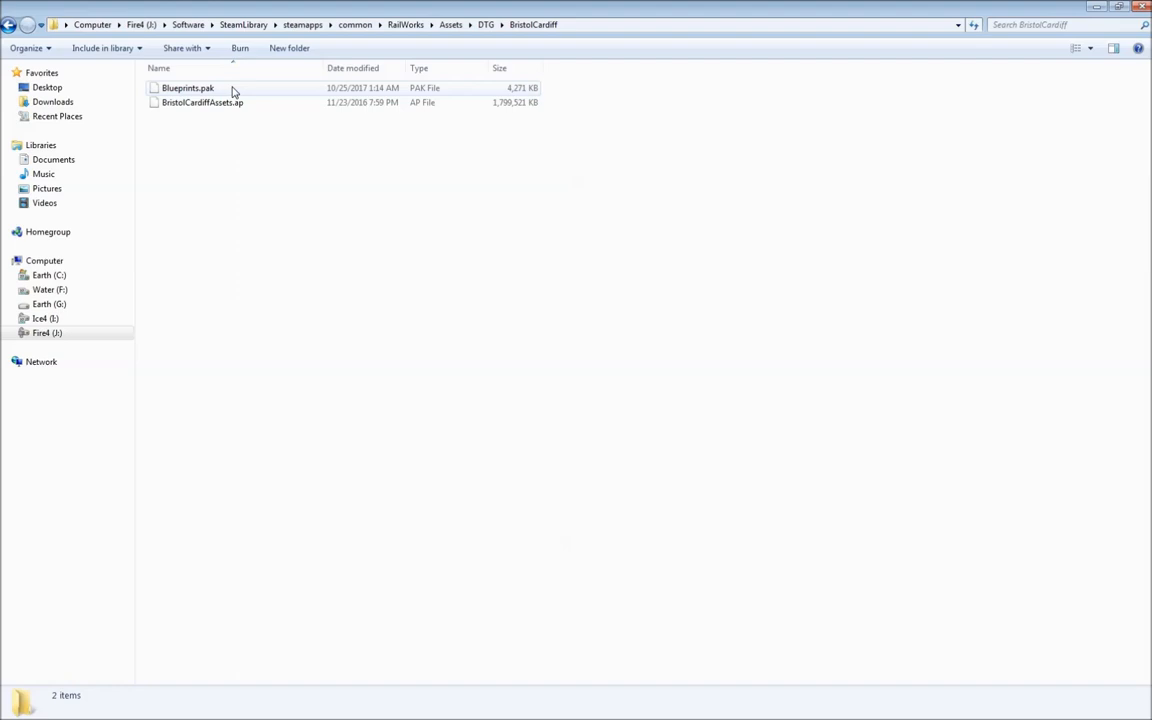
Step: Open BristolCardiffAssets.ap as an archive with 7-Zip
click(235, 106)
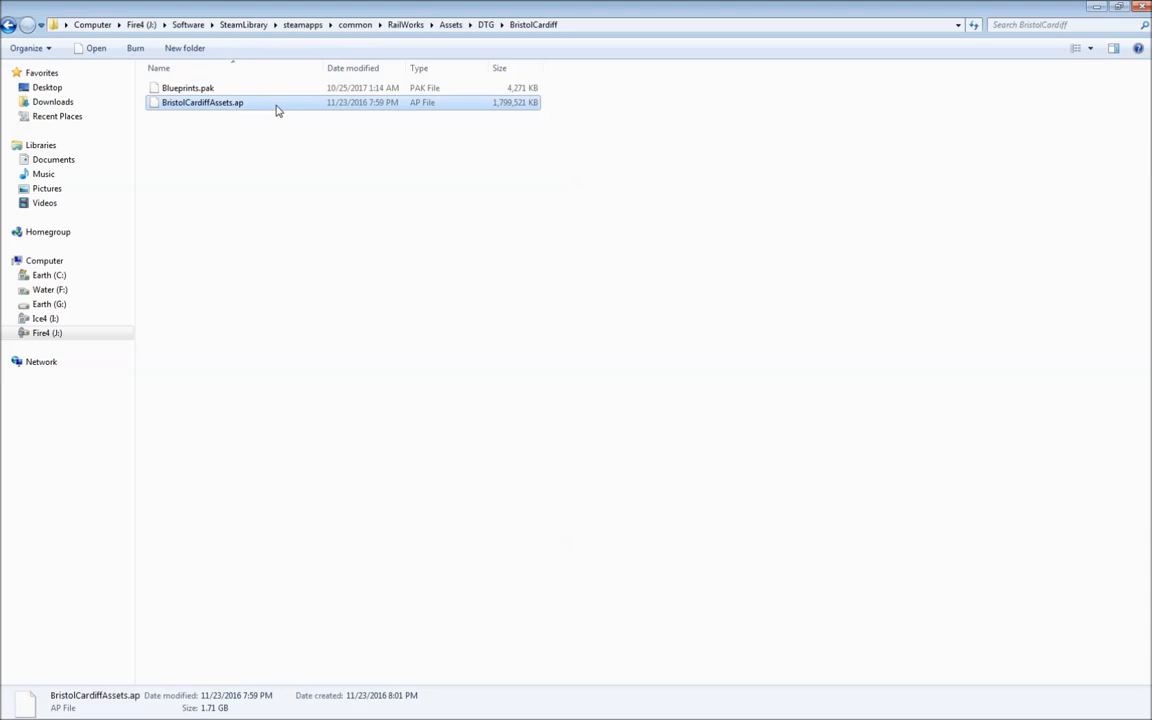
right_click(272, 107)
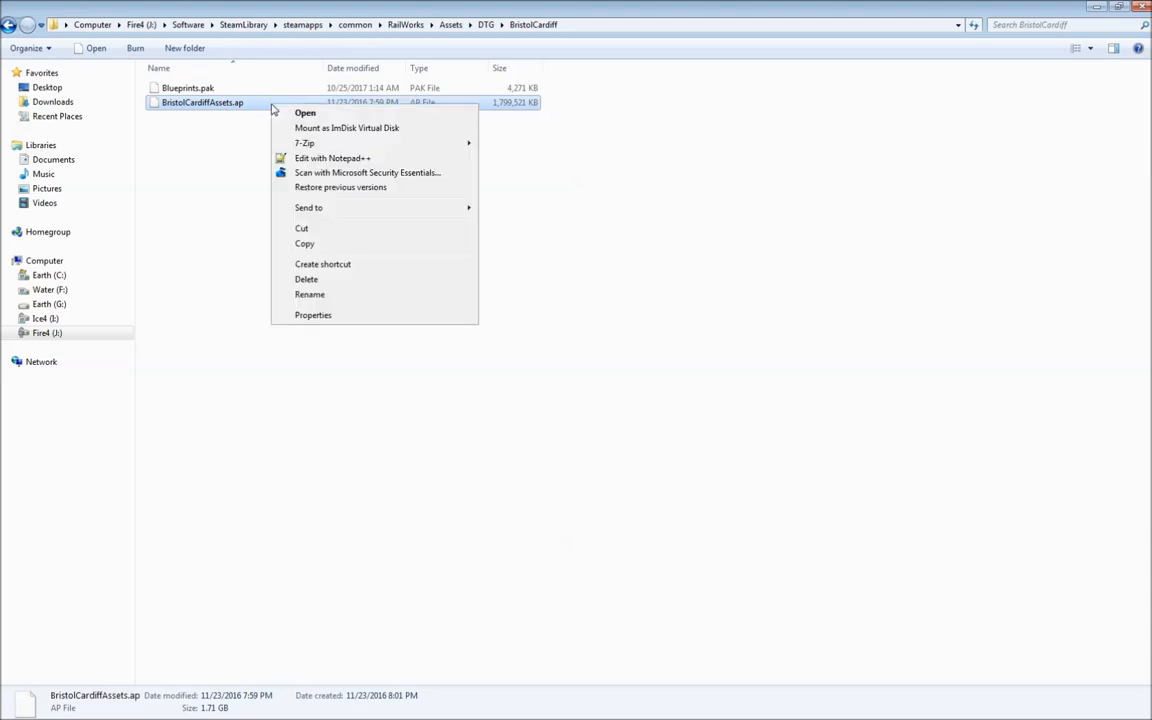
mouse_move(305, 143)
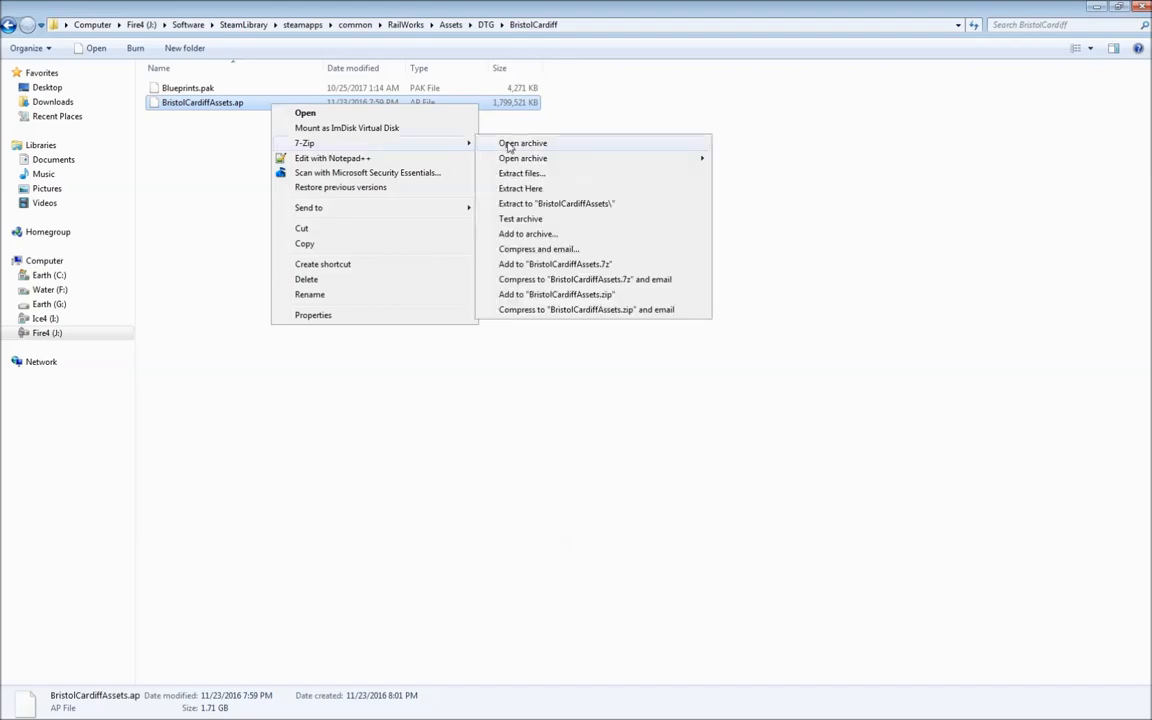
click(508, 144)
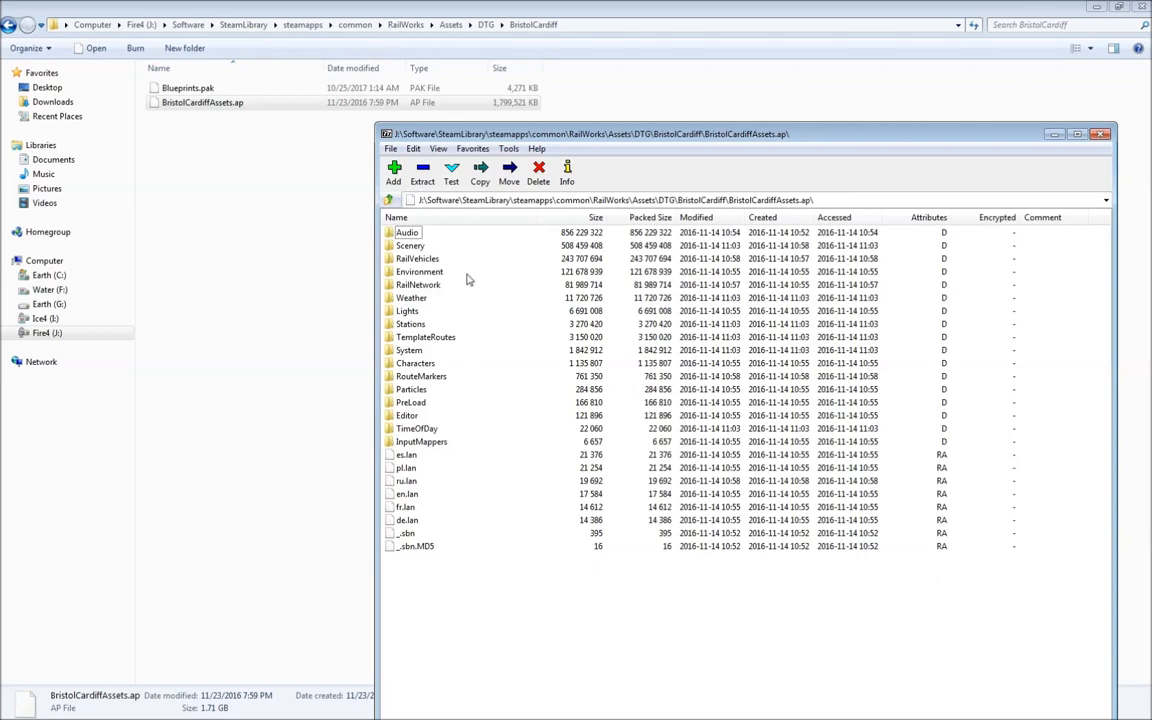
Step: Examine the train folders under RailVehicles\Diesel\HST\GWR in the BristolCardiffAssets.ap archive, and close the archive
double_click(410, 258)
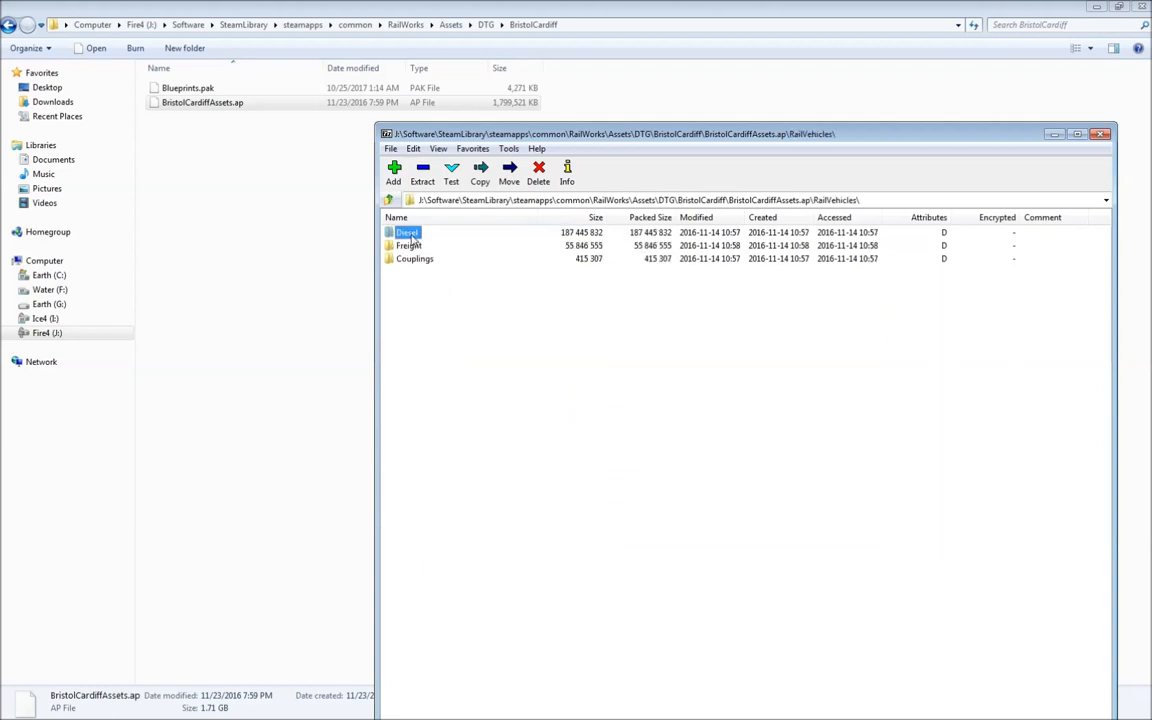
key(Return)
key(Down)
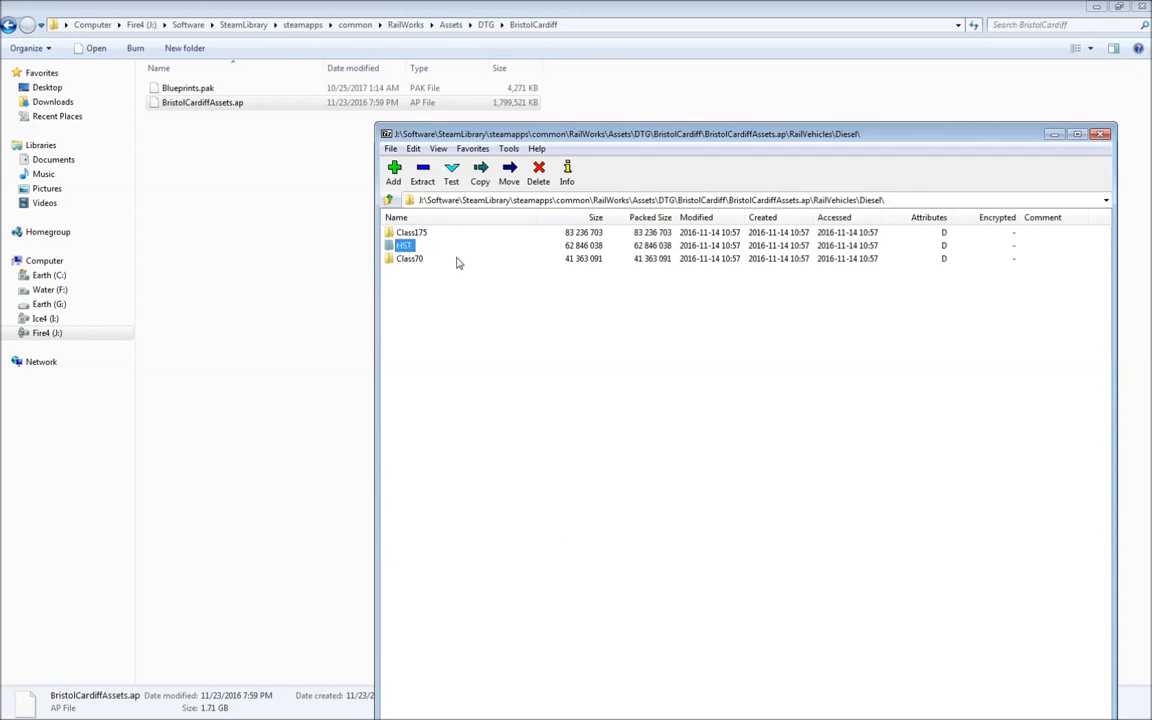
click(414, 260)
click(420, 233)
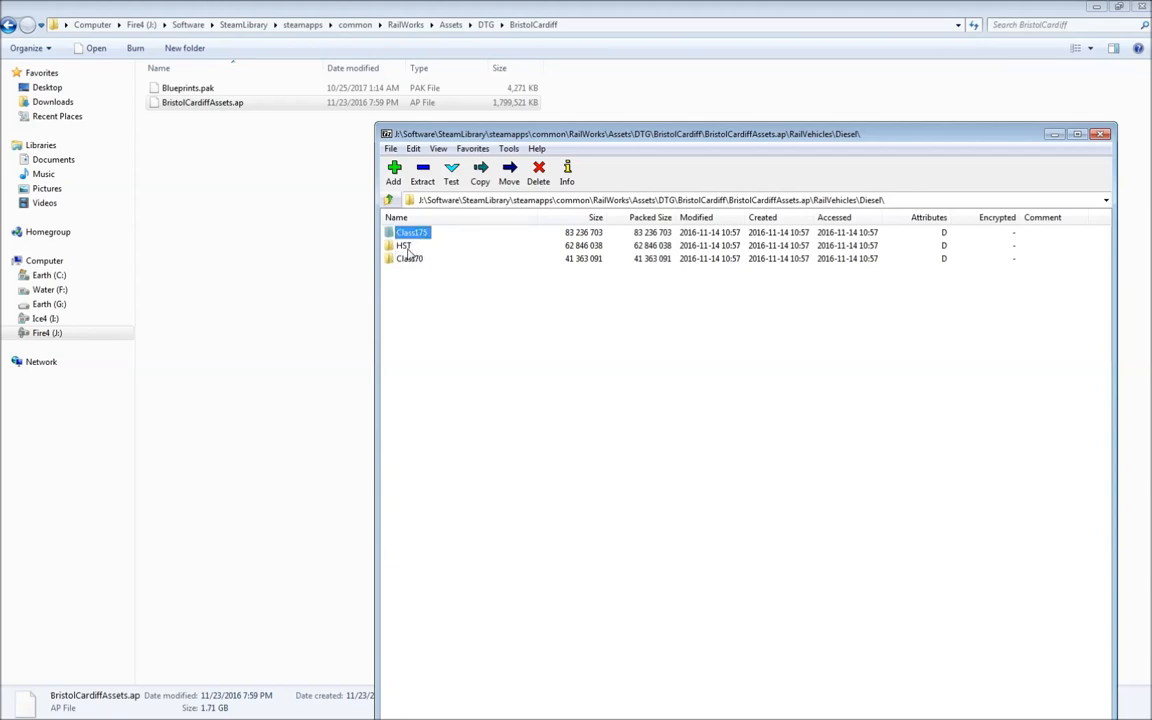
double_click(405, 246)
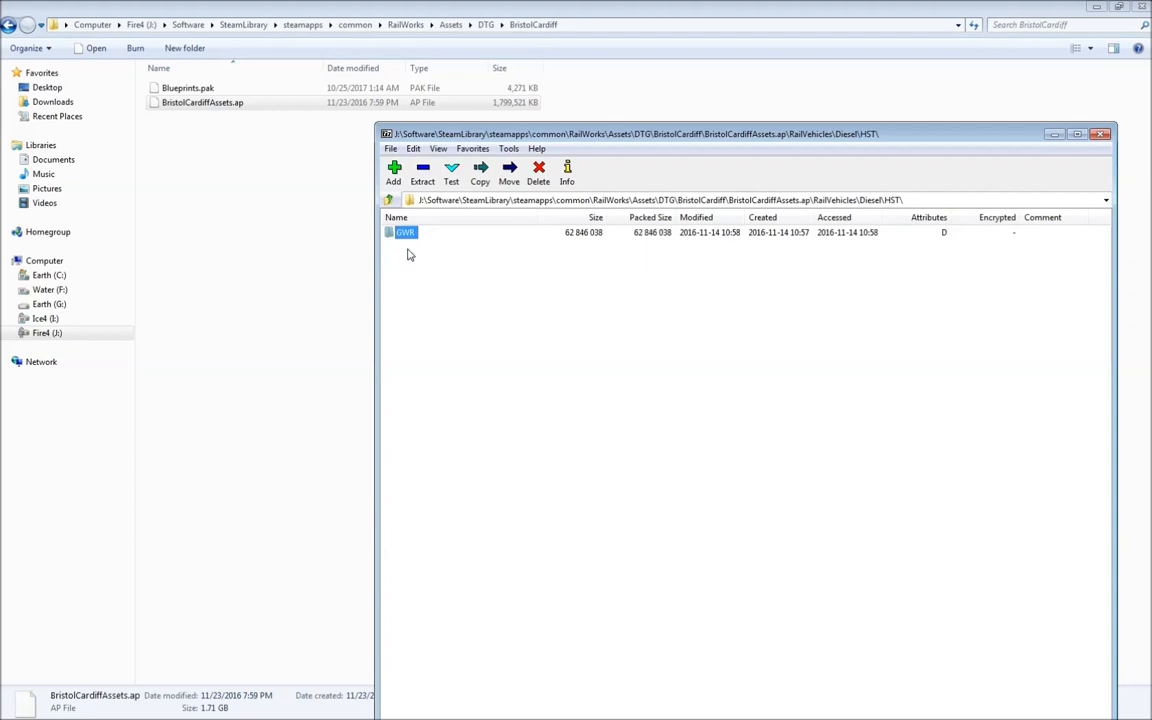
double_click(405, 234)
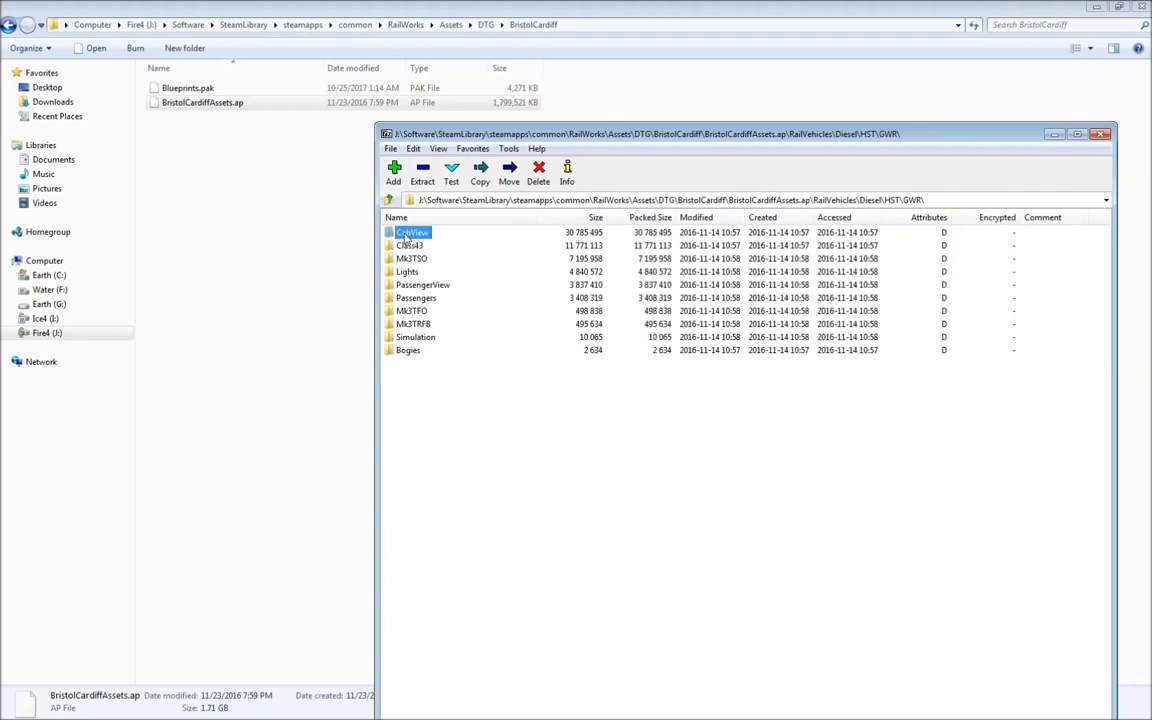
click(503, 432)
click(1100, 134)
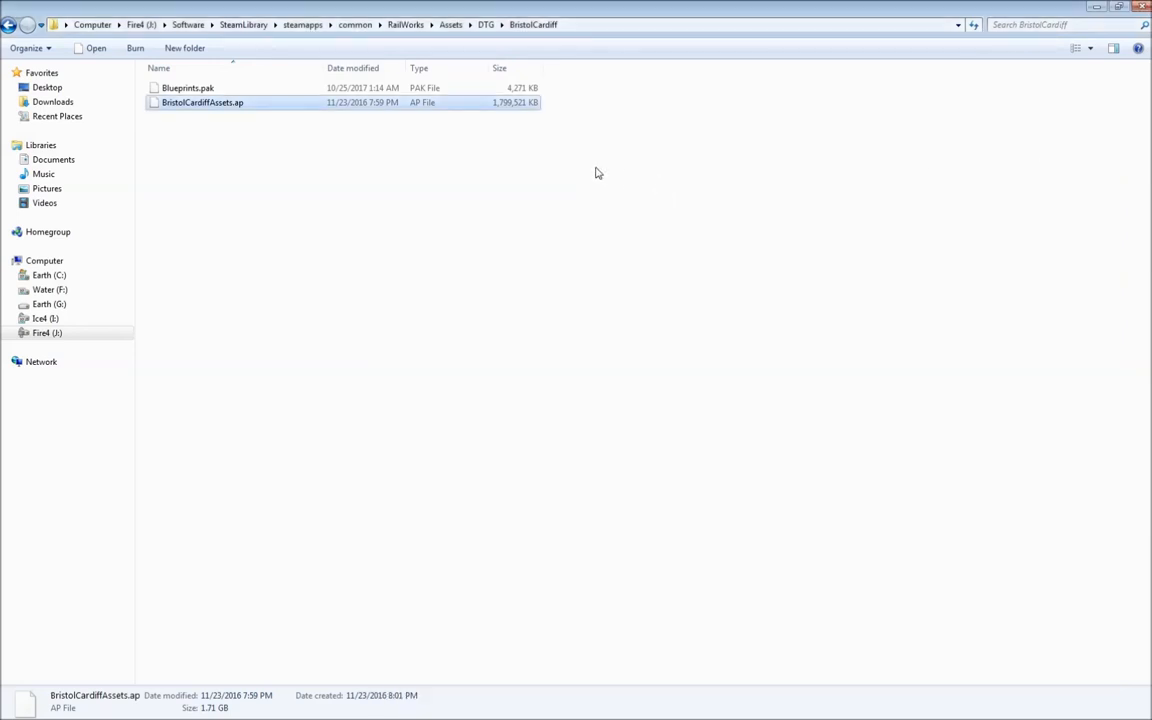
Step: Return to the DTG folder and copy the BristolCardiff folder
click(488, 26)
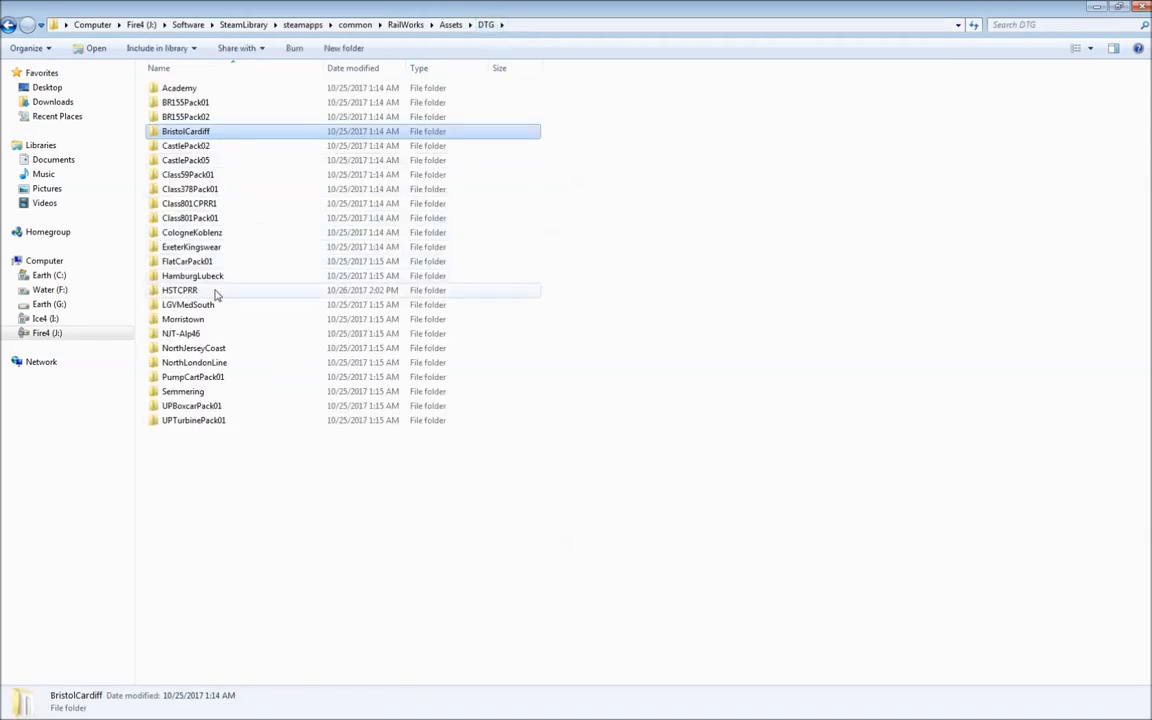
right_click(194, 137)
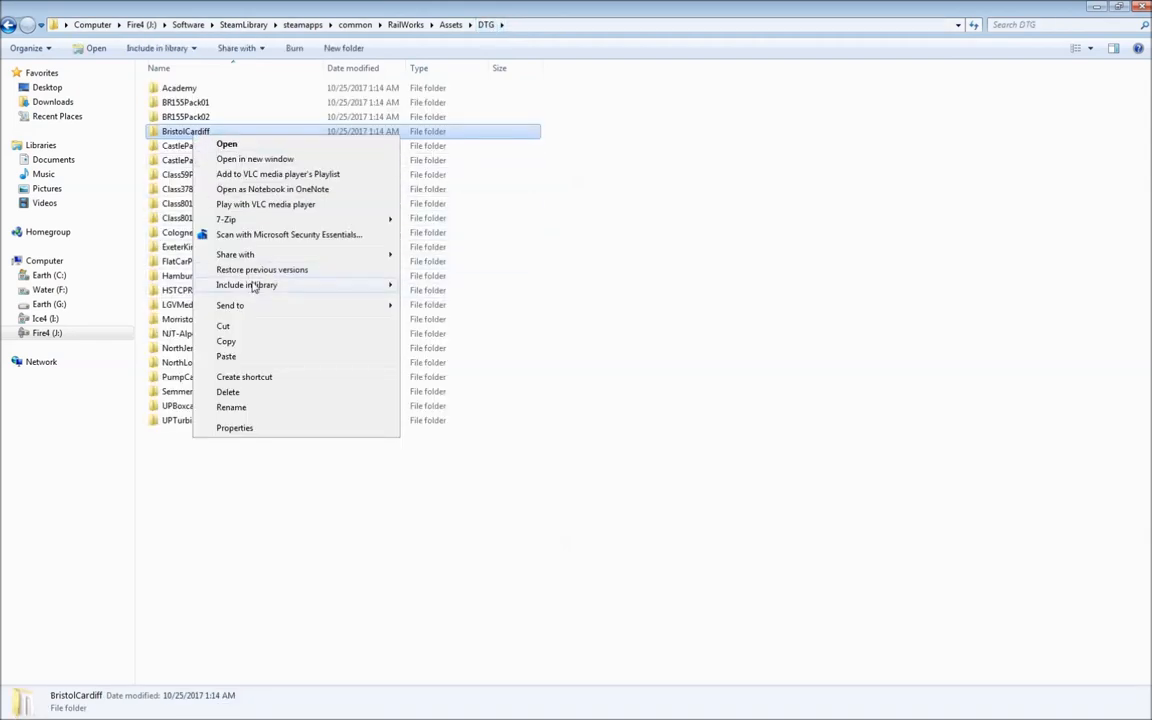
click(240, 346)
click(560, 290)
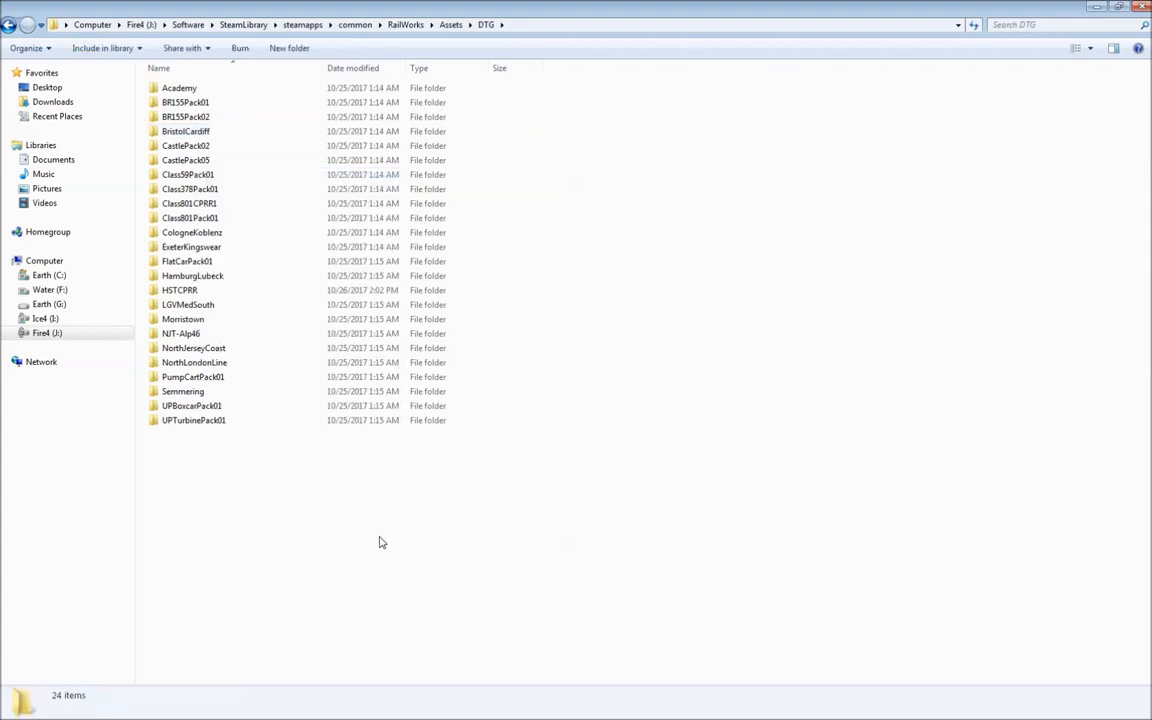
Step: Rename the existing HSTCPRR folder in DTG as HSTCPRR2
click(199, 291)
click(199, 291)
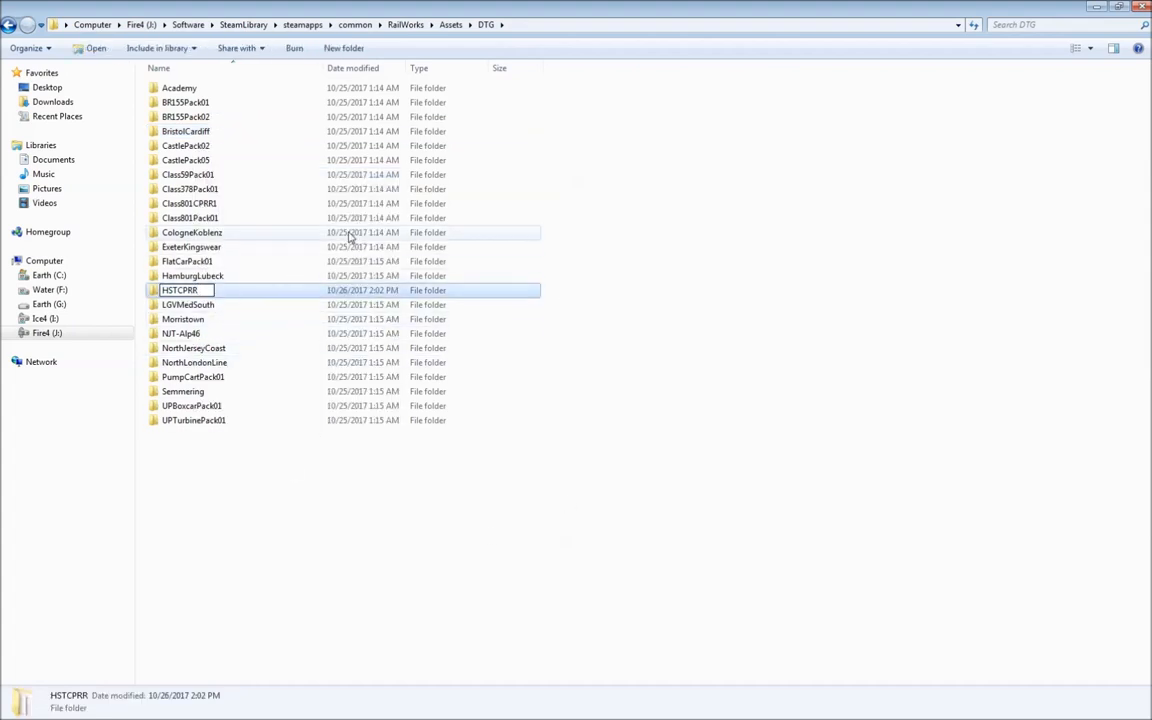
key(End)
text(2)
key(Return)
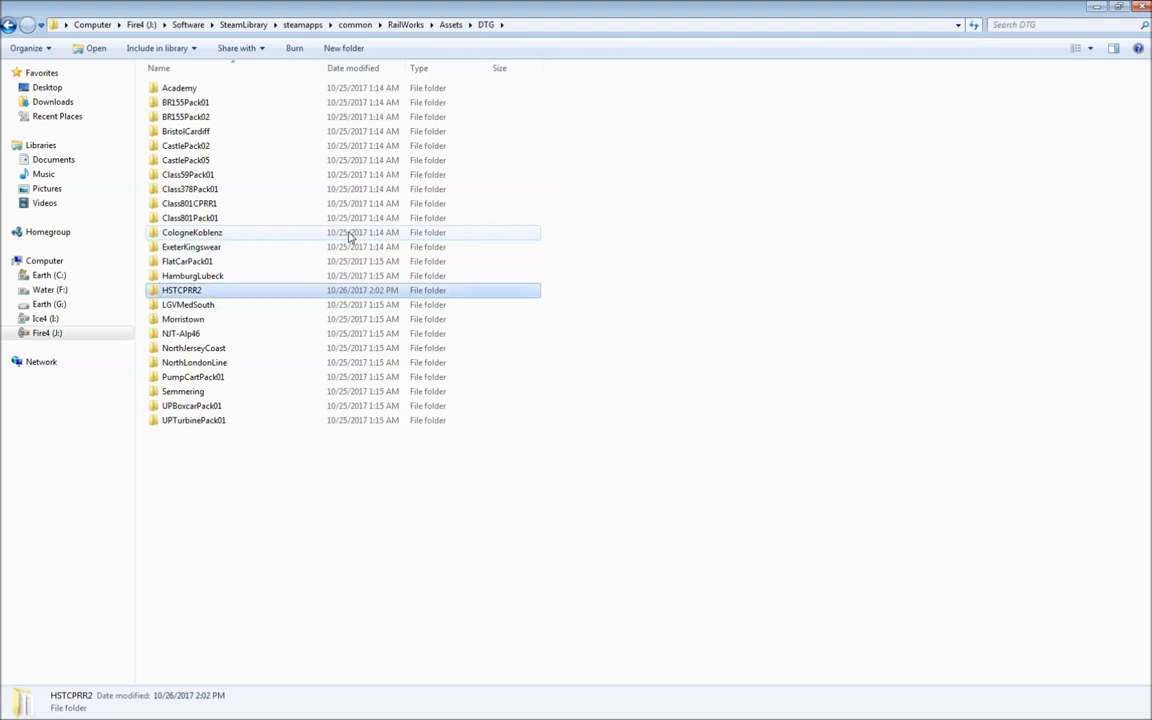
Step: Duplicate the BristolCardiff folder within the DTG folder
right_click(190, 134)
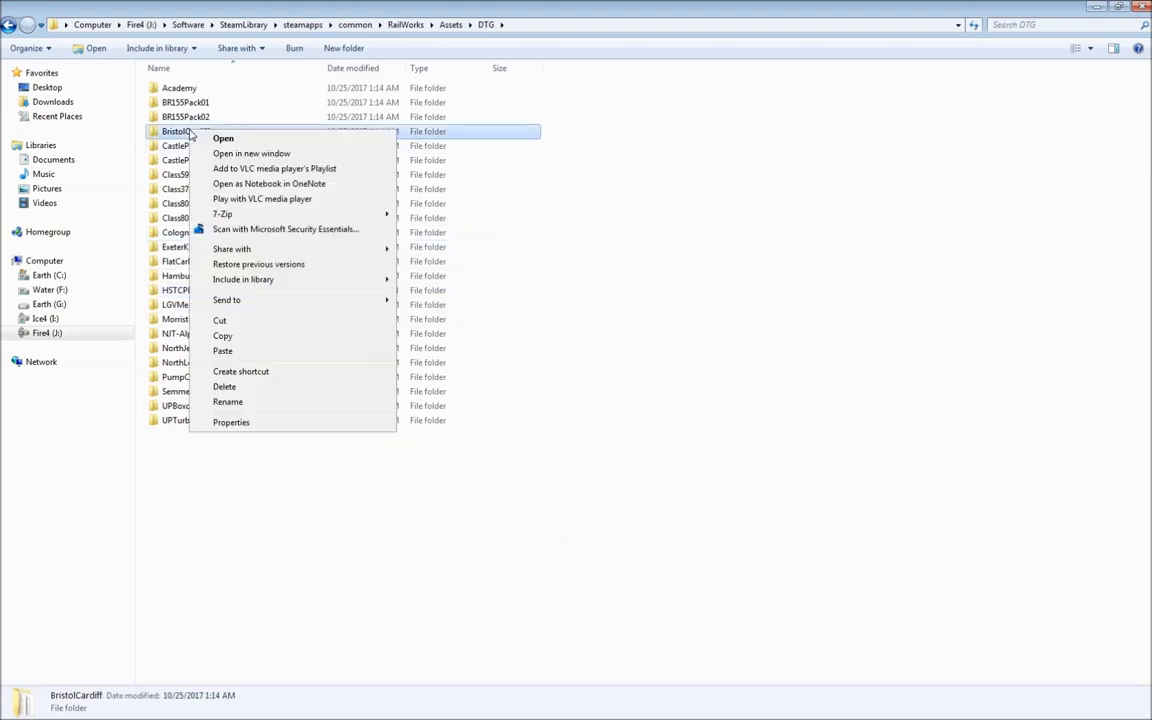
click(257, 319)
right_click(254, 490)
click(282, 601)
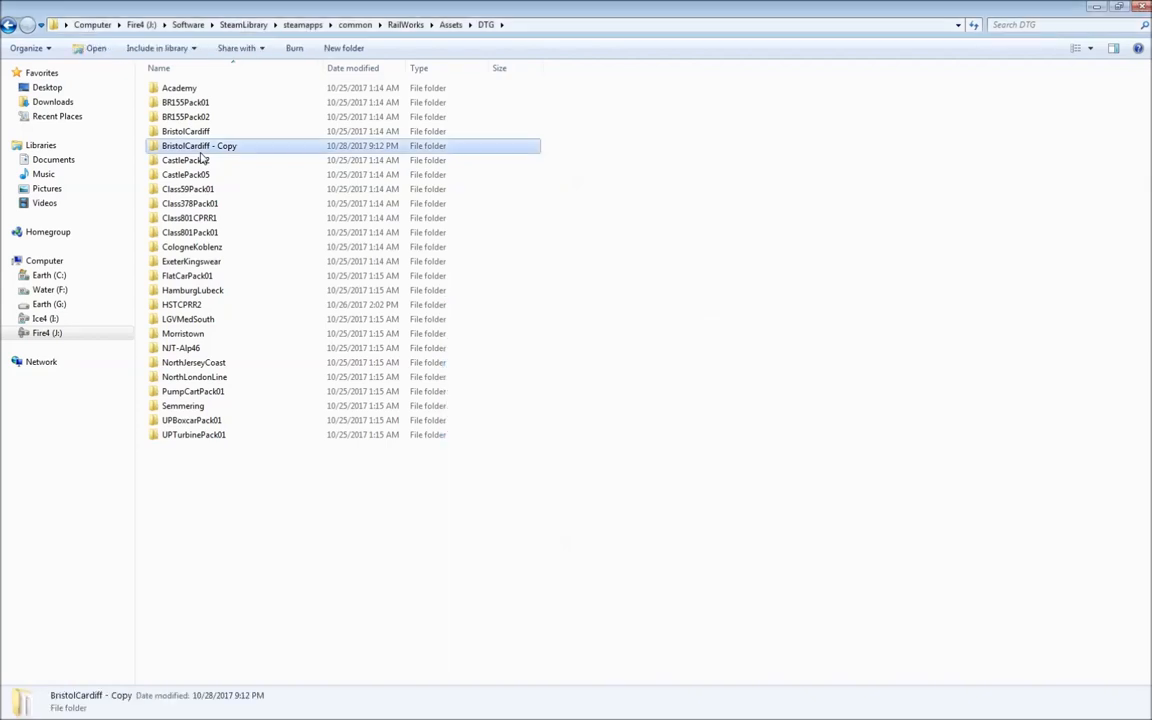
Step: Rename the BristolCardiff copy as HSTCPRR and open the folder
click(226, 146)
text(HSTCPRR)
key(Return)
key(Return)
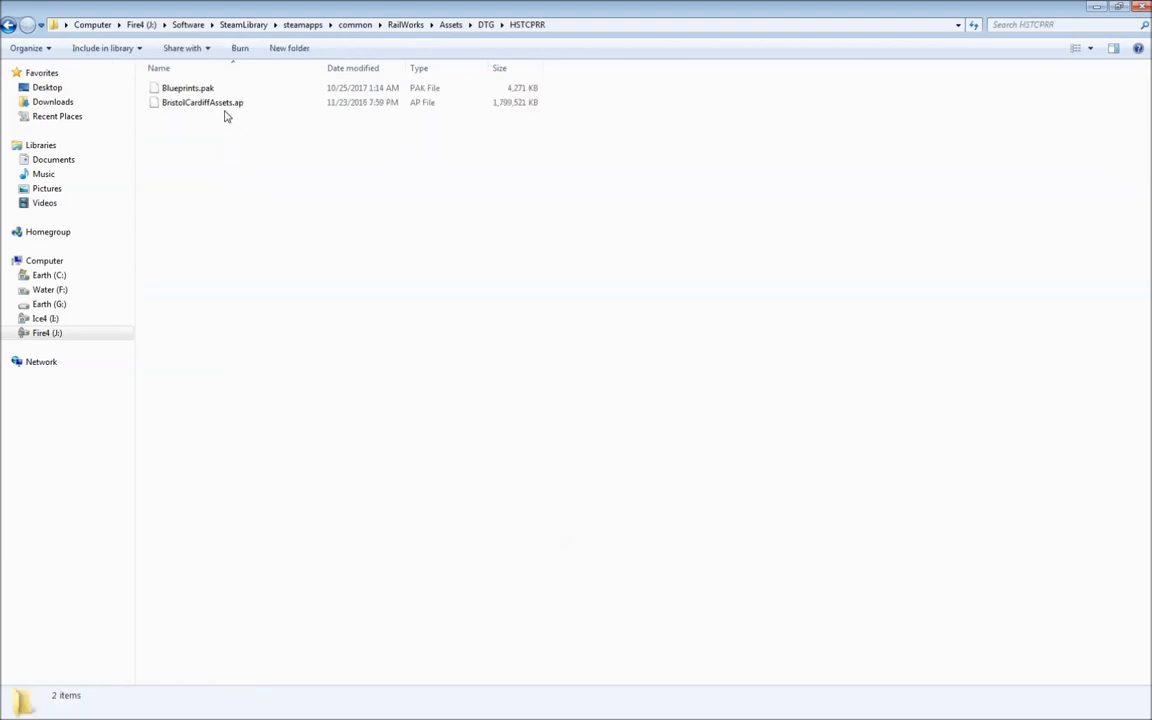
Step: Open BristolCardiffAssets.ap from the HSTCPRR folder as an archive with 7-Zip
click(205, 104)
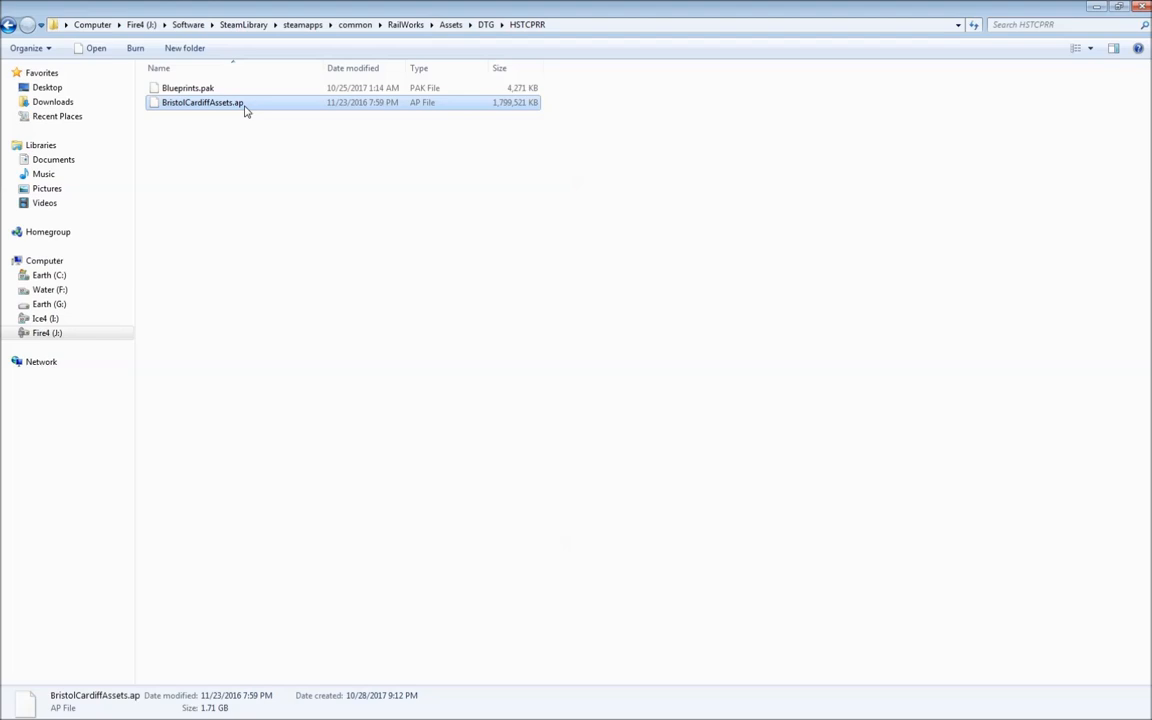
right_click(245, 110)
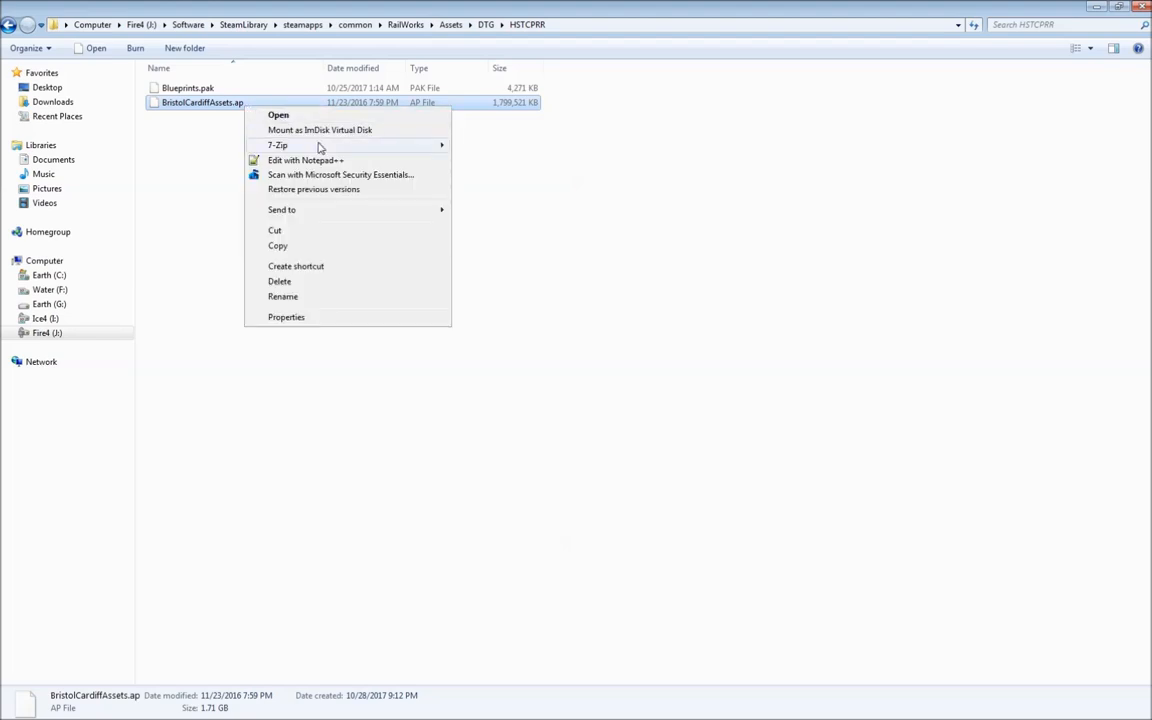
mouse_move(295, 134)
click(485, 143)
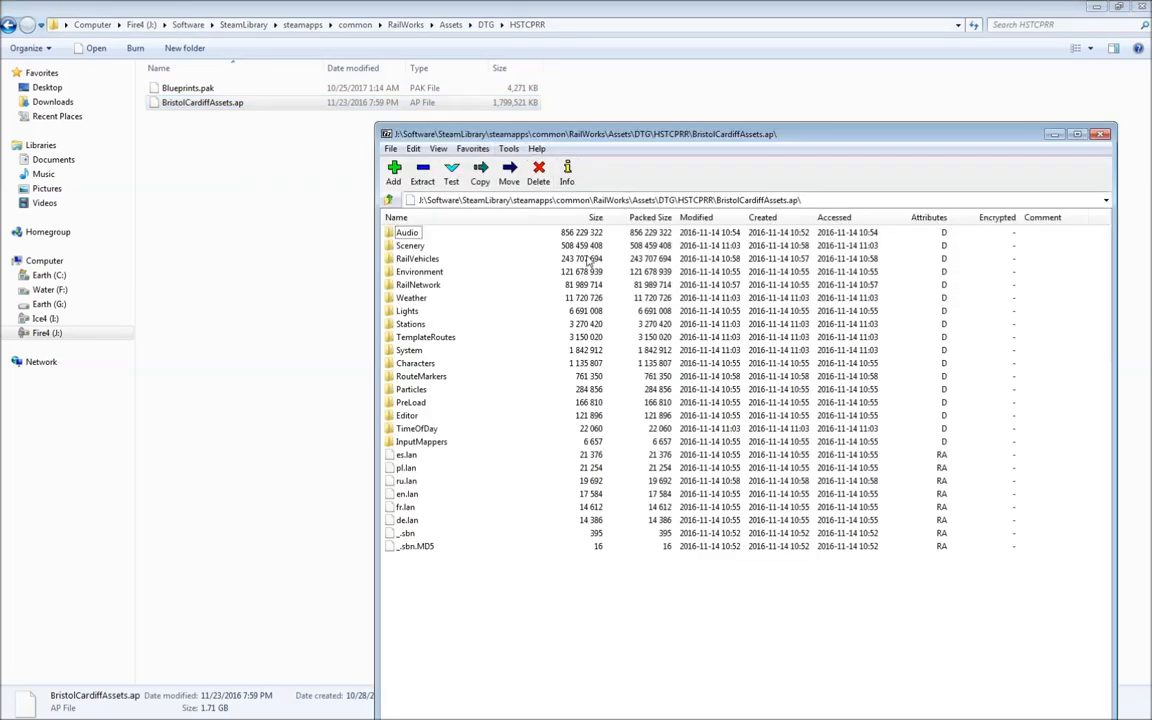
Step: Delete the Ambient, Weather, RailNetwork and Markers folders from the archive's Audio folder
double_click(406, 232)
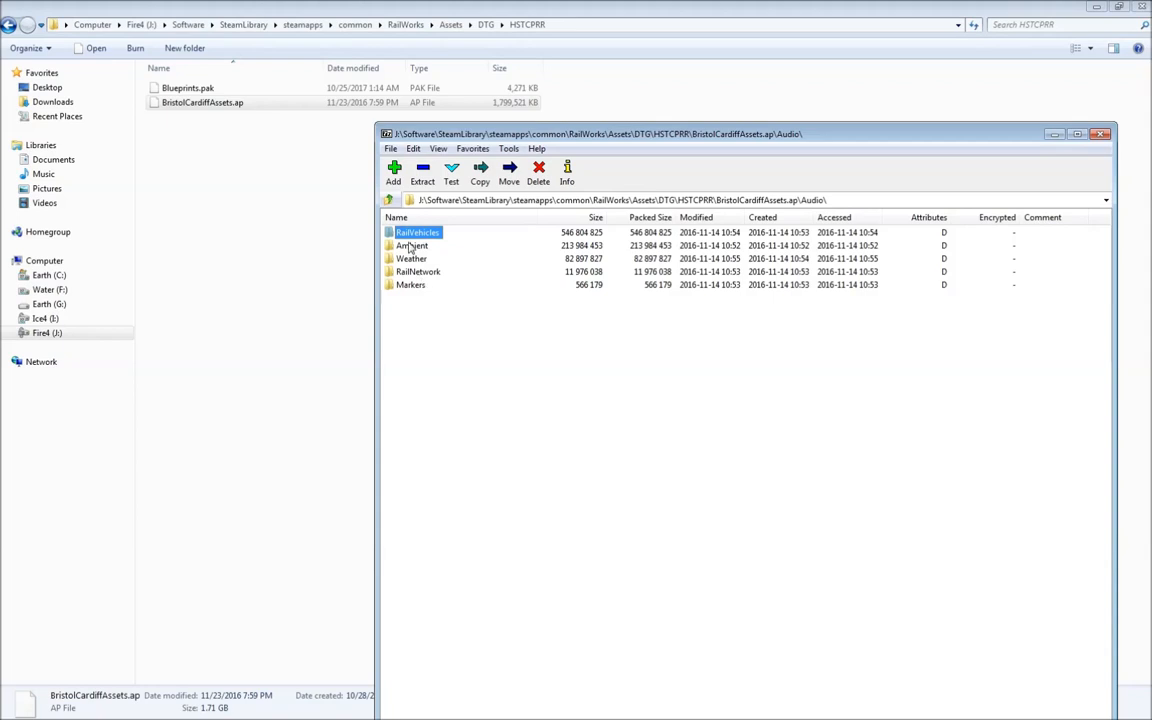
key(Down)
shift+click(418, 288)
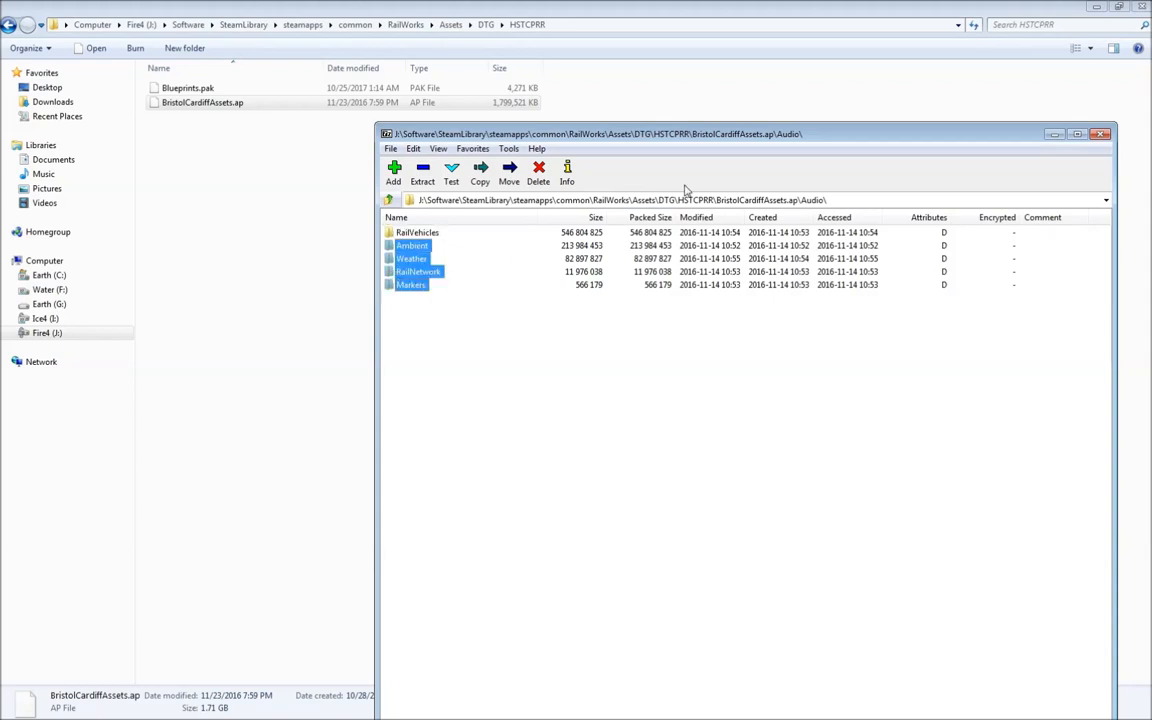
key(Delete)
key(Return)
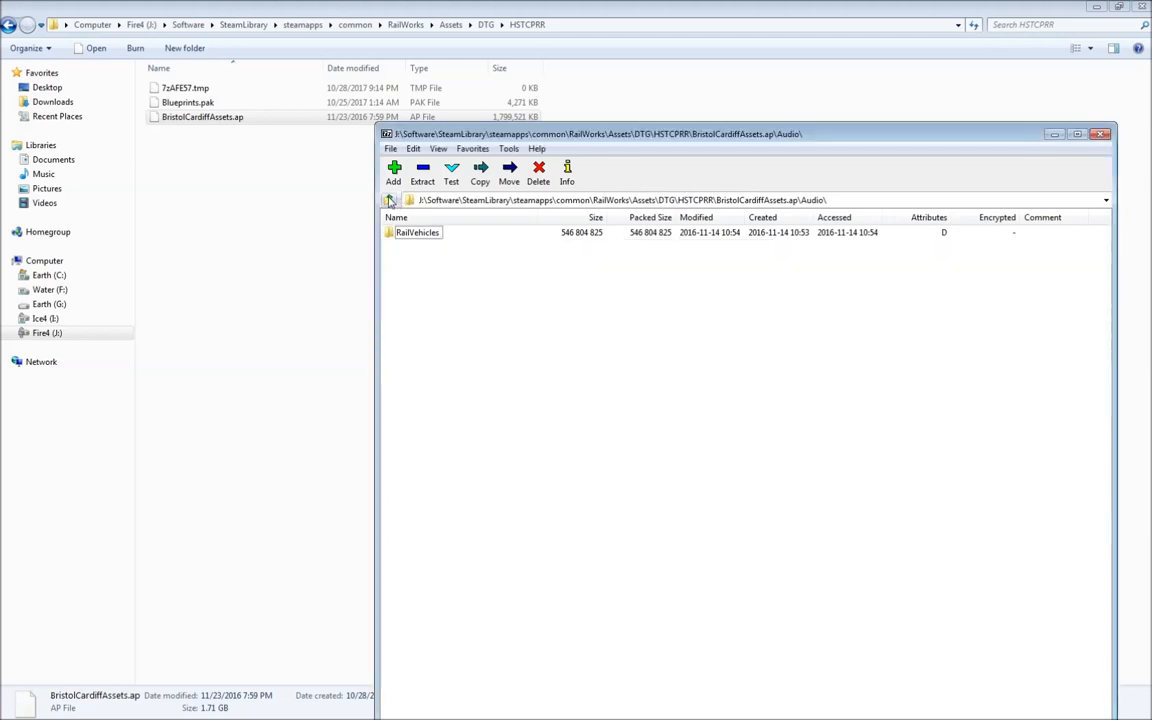
Step: Check the folders under Audio\RailVehicles, including Freight, and return to the archive's root
double_click(401, 232)
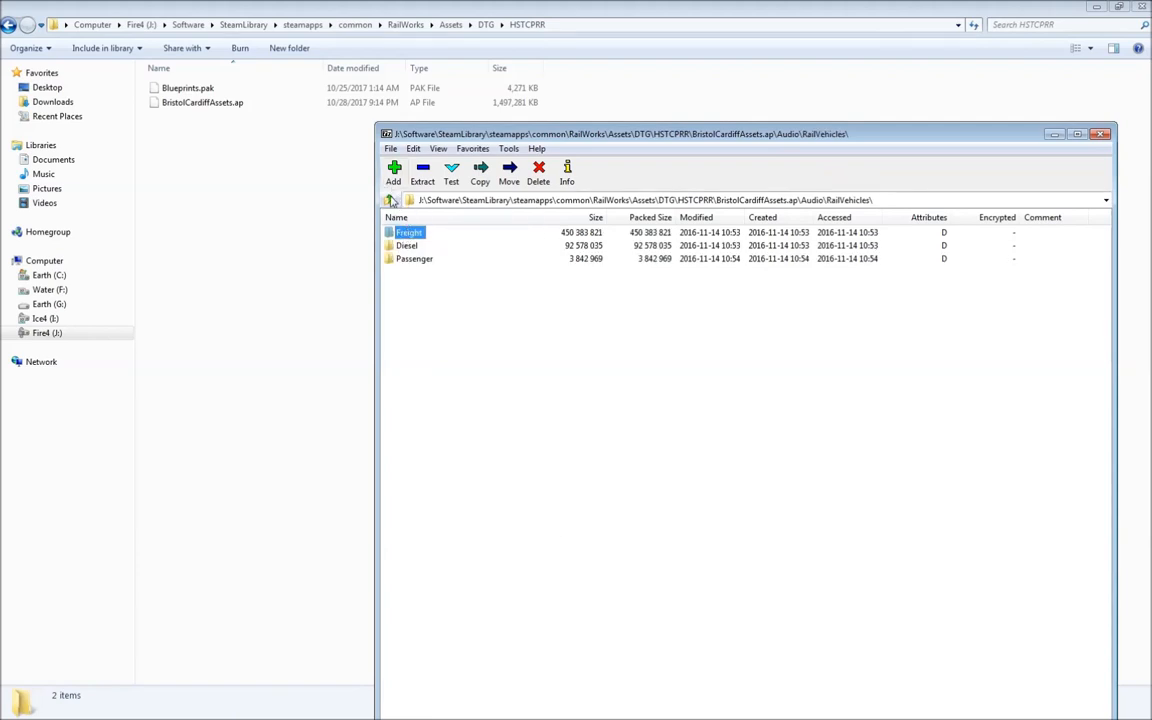
click(388, 200)
double_click(405, 233)
double_click(410, 234)
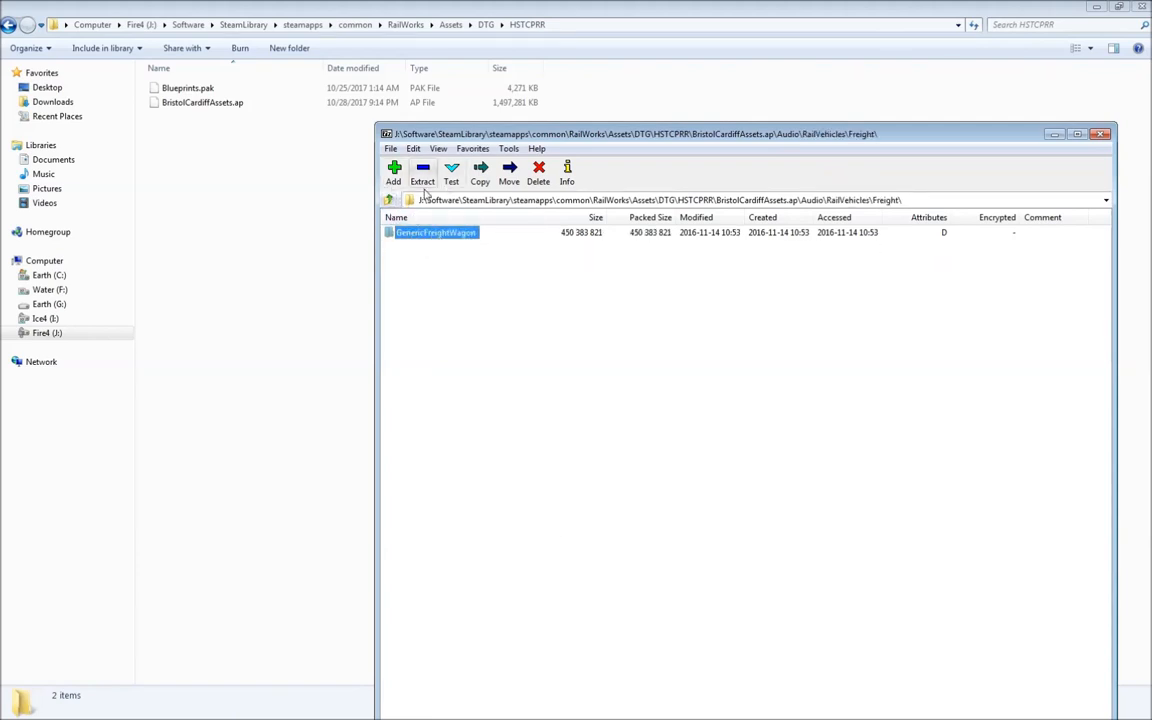
click(388, 200)
click(388, 200)
click(388, 200)
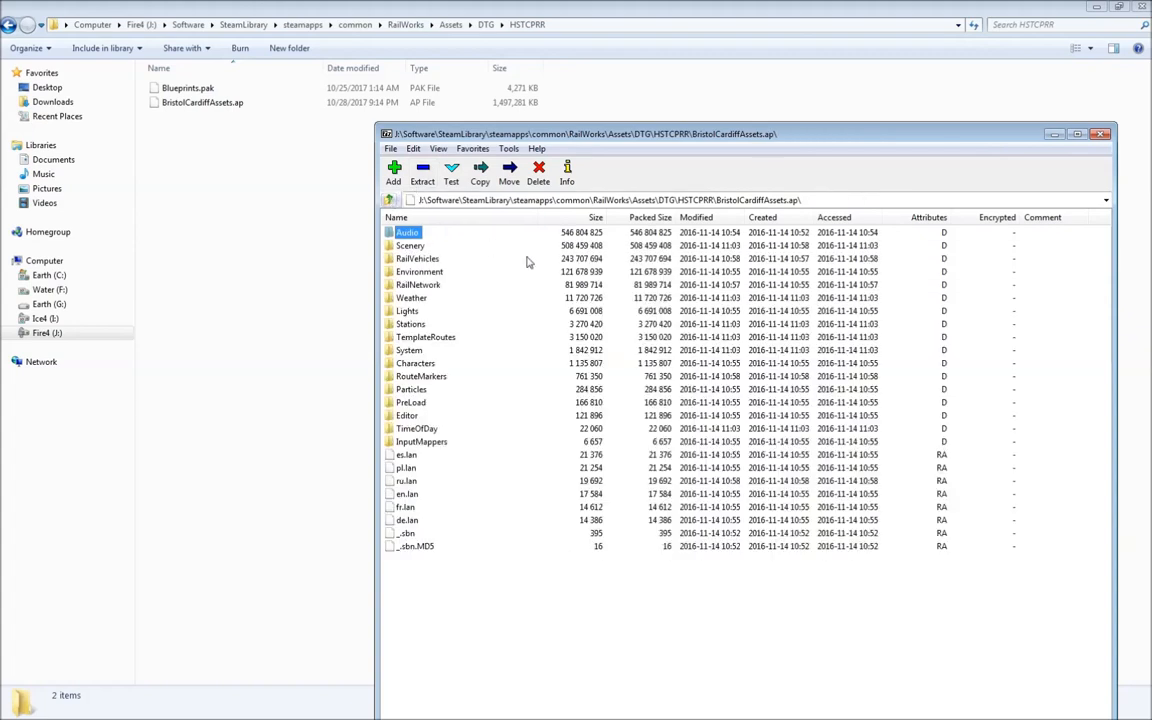
Step: Delete every root folder in the archive except Audio and RailVehicles, keeping the loose .lan and _.sbn files
click(413, 247)
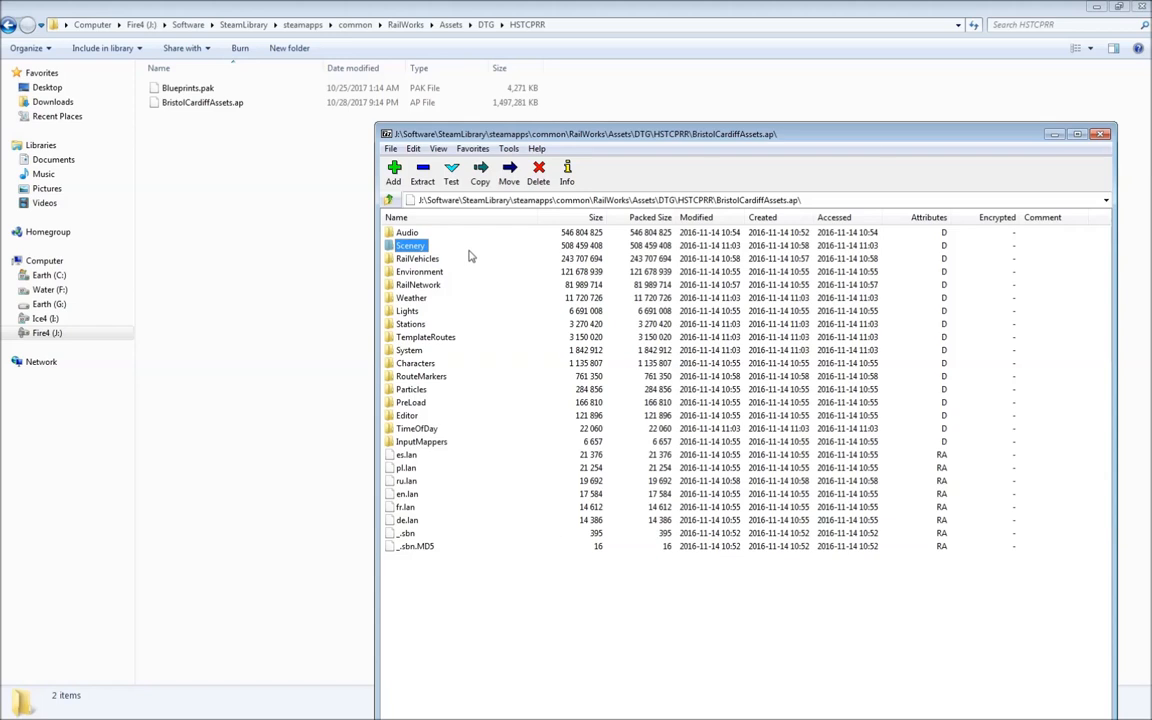
ctrl+click(438, 272)
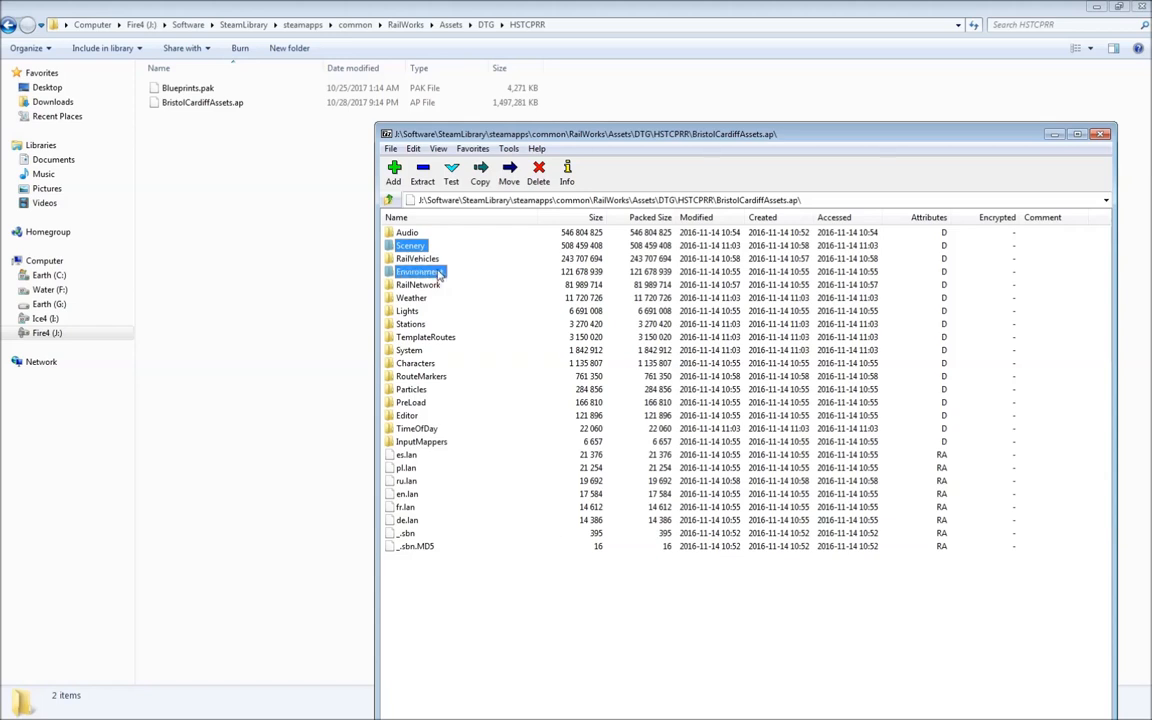
ctrl+click(428, 286)
ctrl+click(420, 299)
ctrl+click(415, 312)
ctrl+click(425, 323)
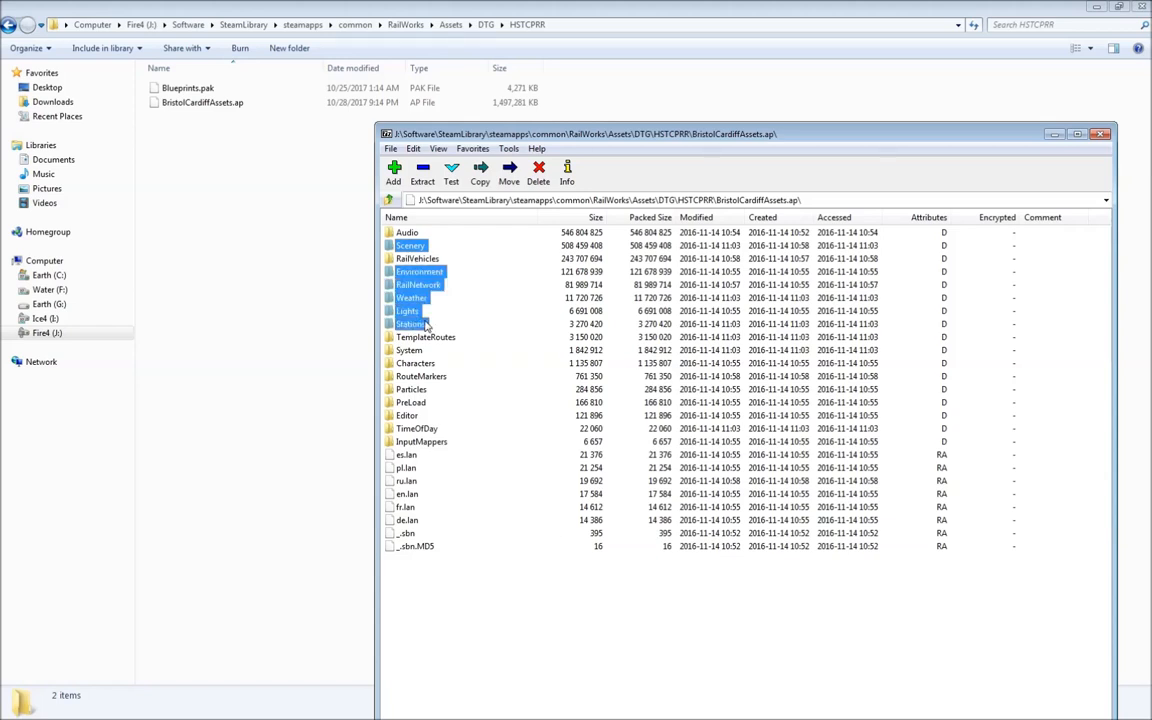
ctrl+click(425, 337)
ctrl+click(412, 350)
ctrl+click(415, 363)
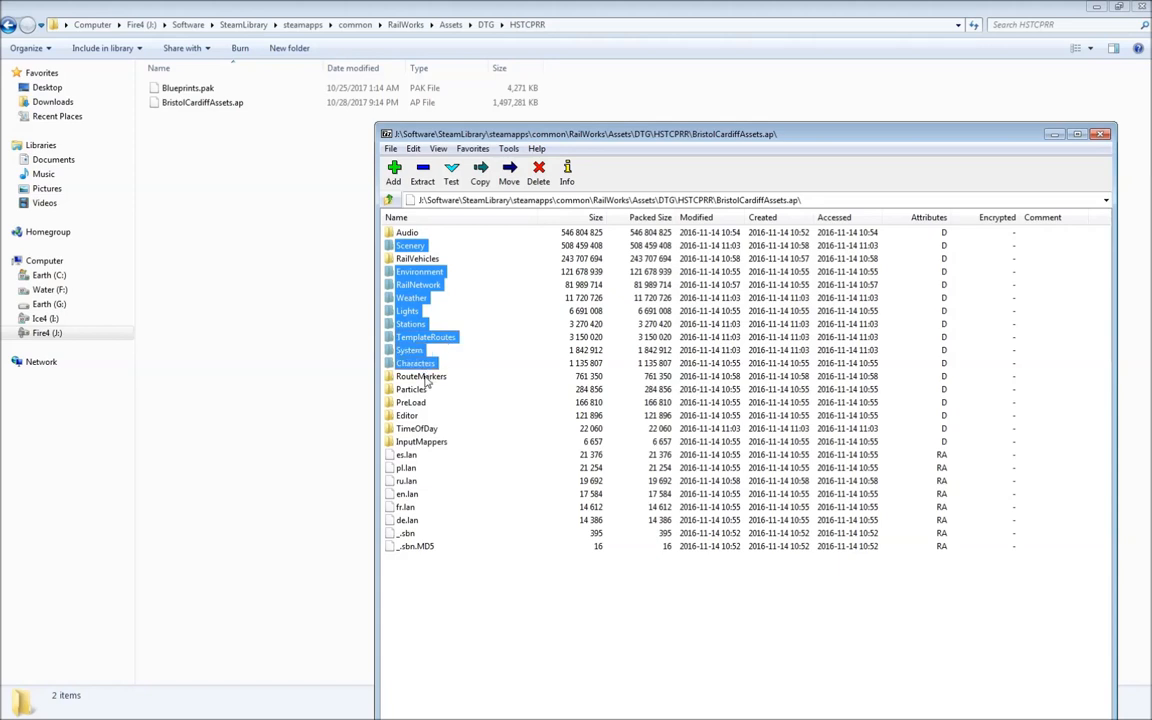
ctrl+click(426, 377)
ctrl+click(422, 390)
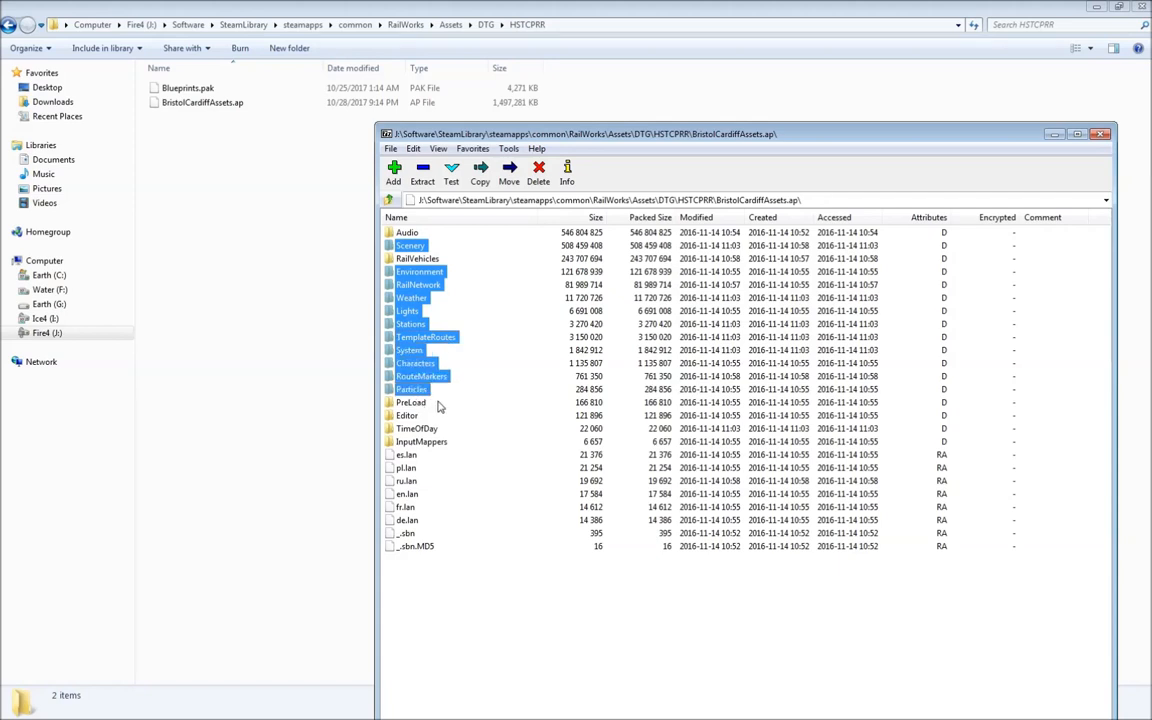
ctrl+click(420, 403)
ctrl+click(415, 416)
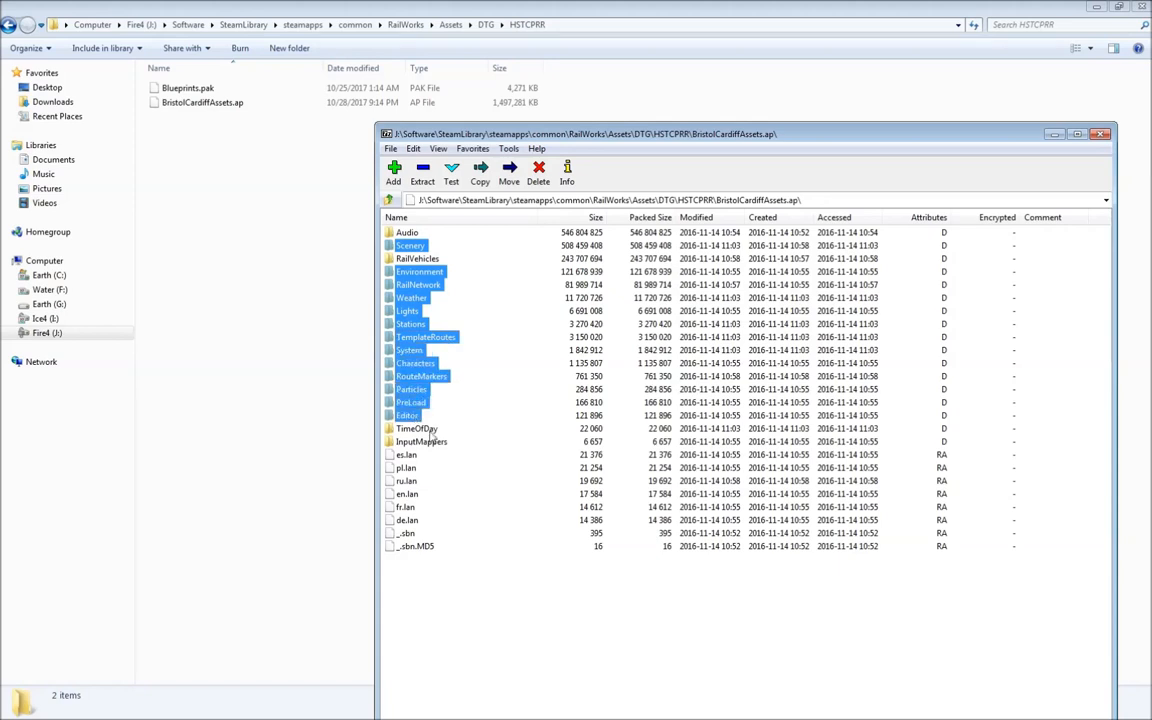
ctrl+click(425, 429)
ctrl+click(440, 443)
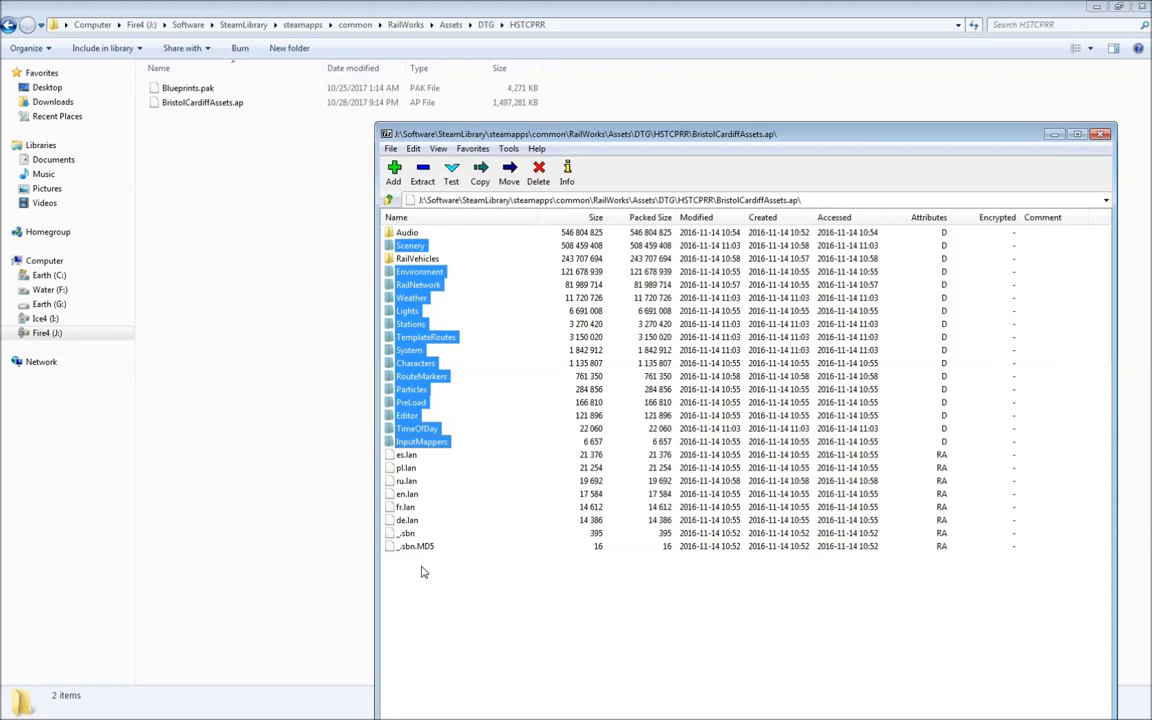
key(Delete)
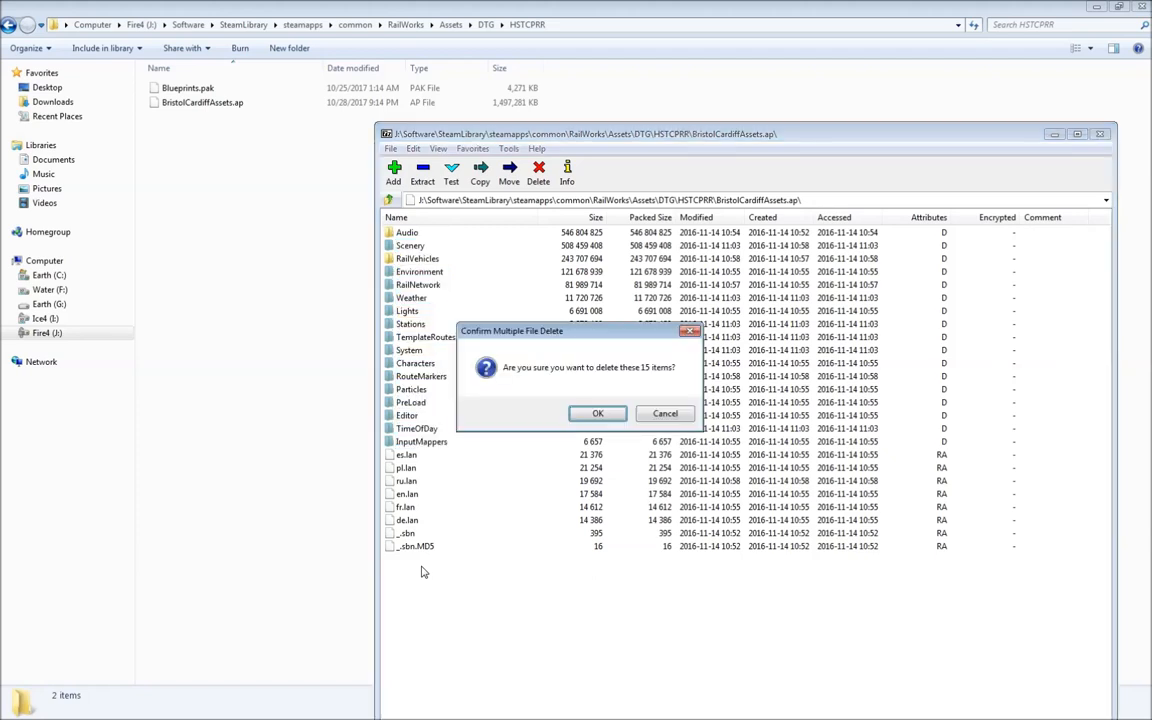
key(Return)
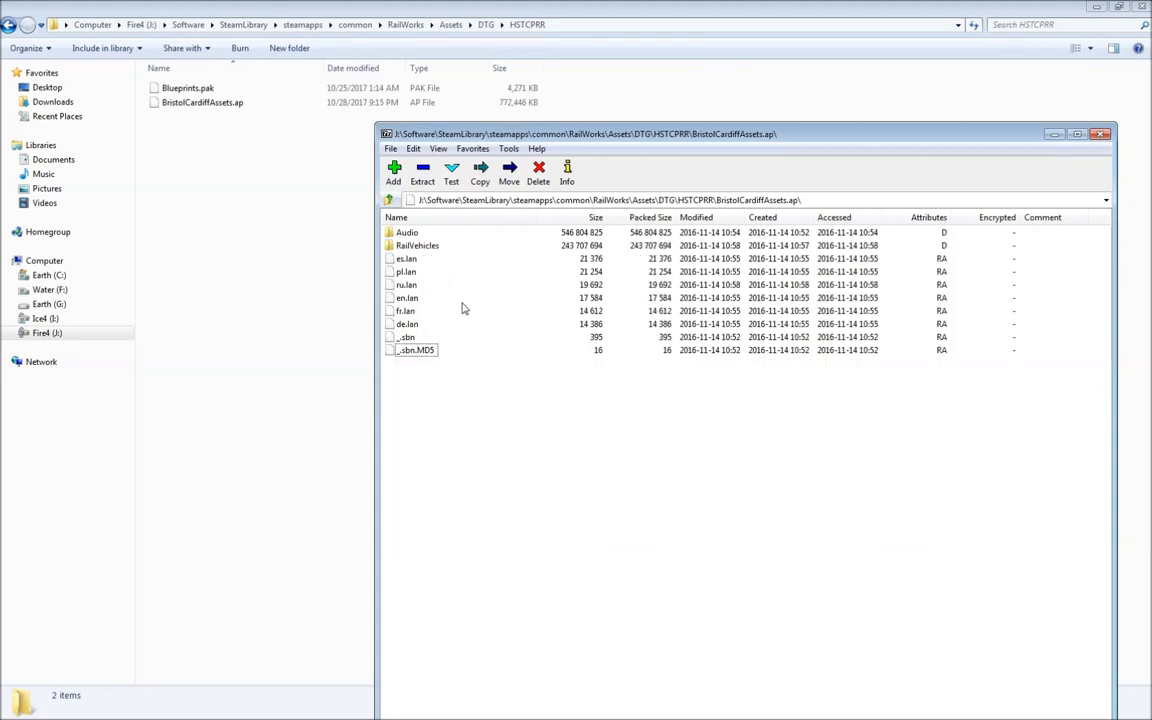
Step: Delete the Class175 and Class70 folders from RailVehicles\Diesel in the archive, keeping HST
double_click(398, 246)
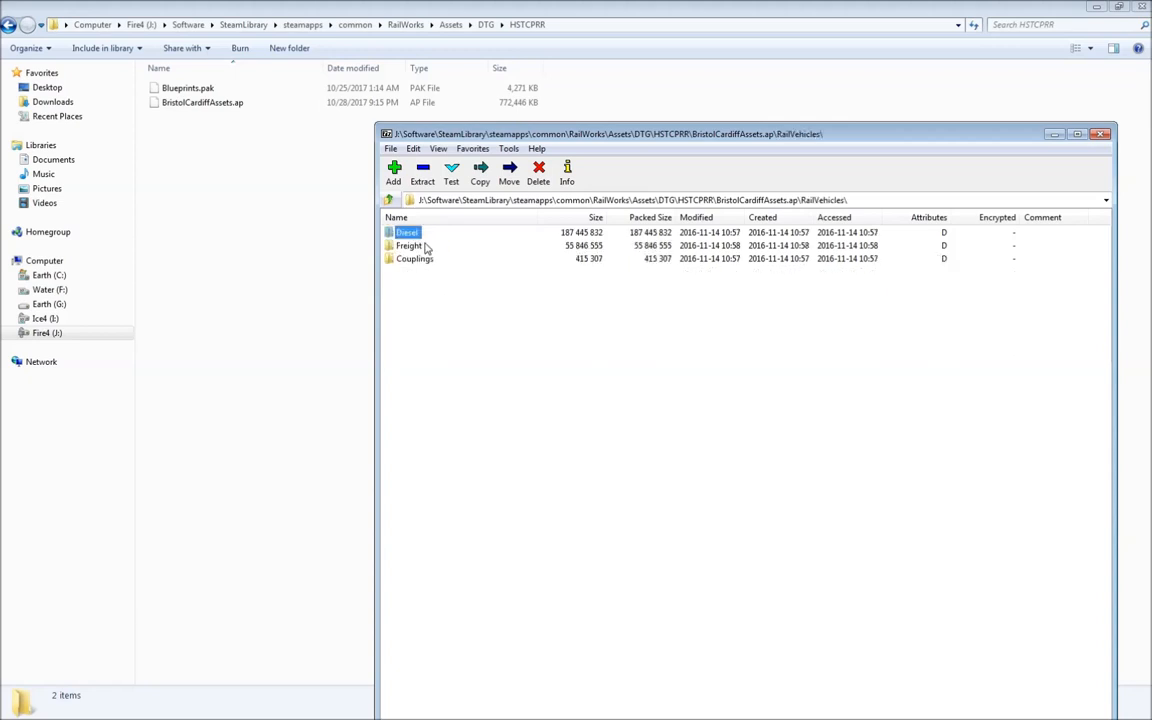
double_click(405, 234)
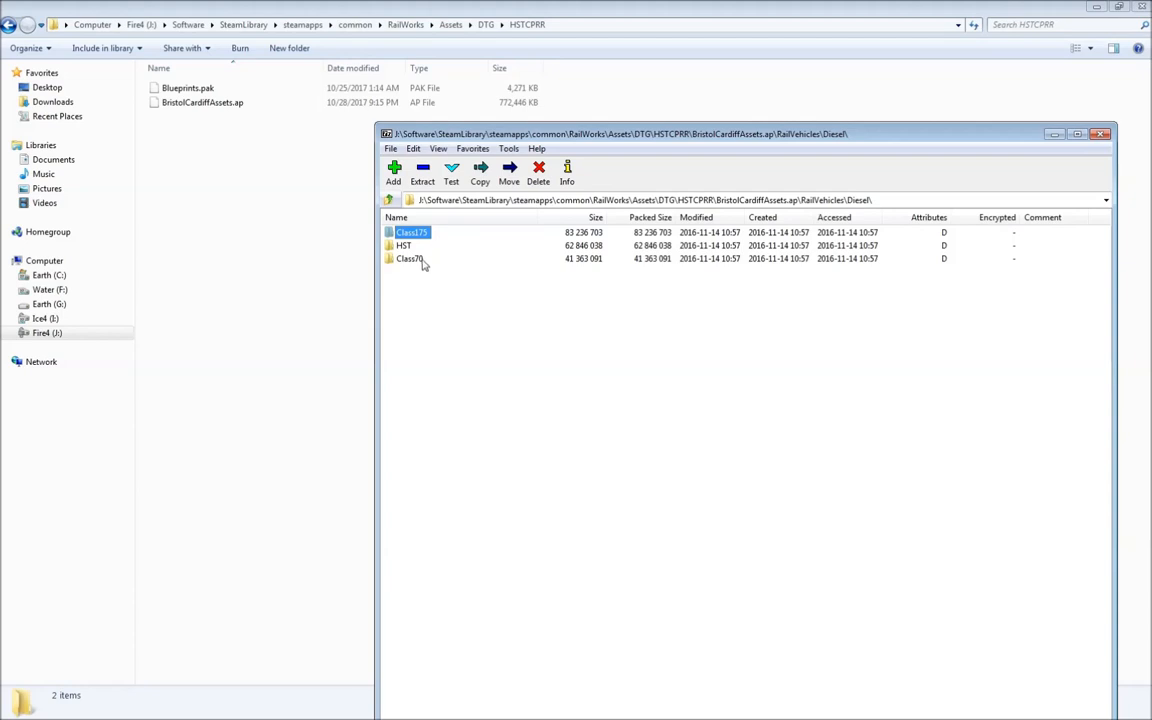
ctrl+click(422, 261)
key(Delete)
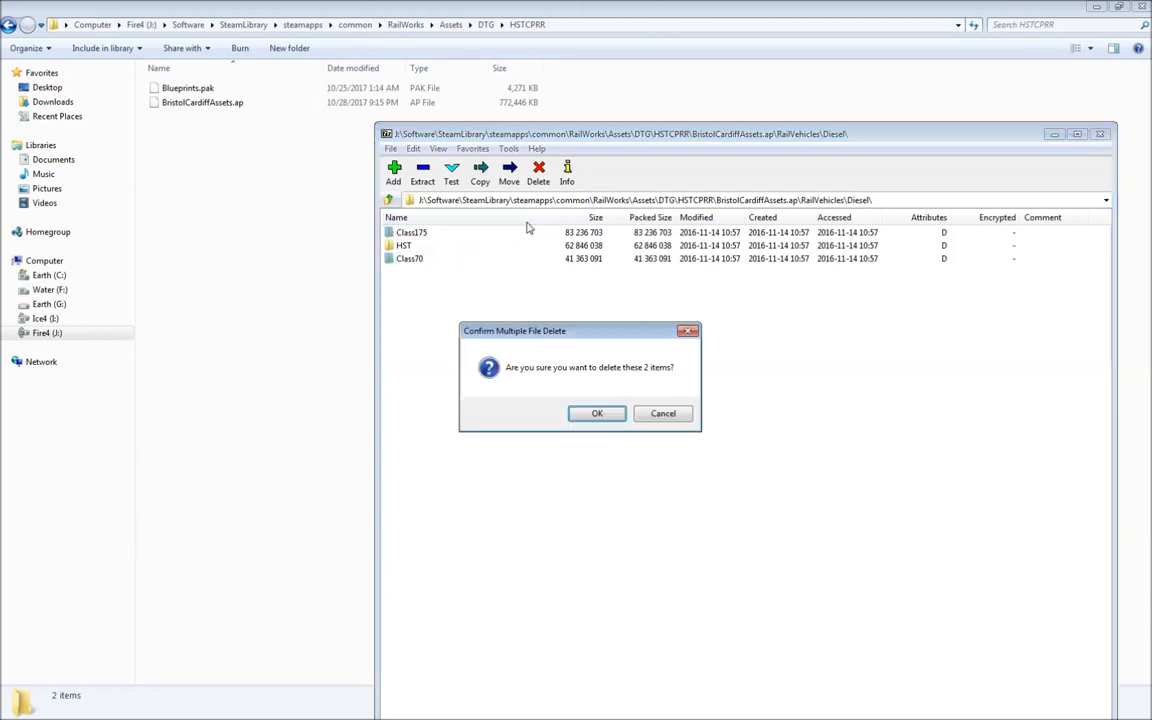
key(Return)
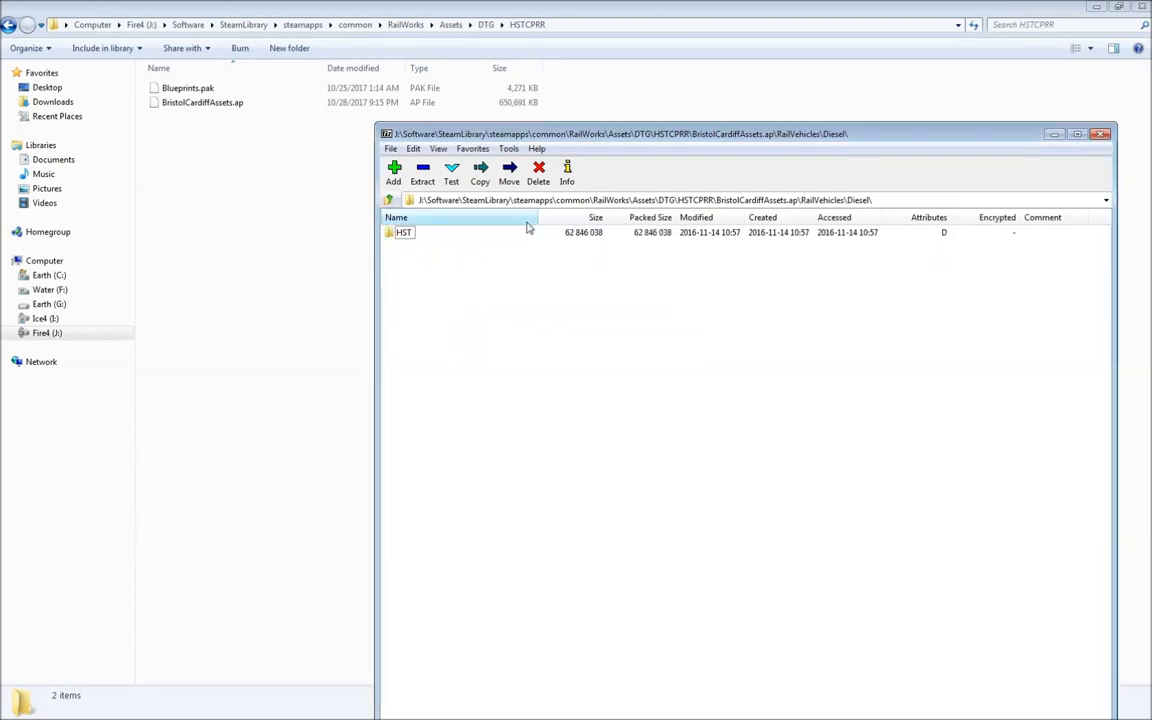
Step: Examine the HST\GWR folder's contents, including the Class43 files and the Passengers, PassengerView and Mk3 coach folders
double_click(400, 233)
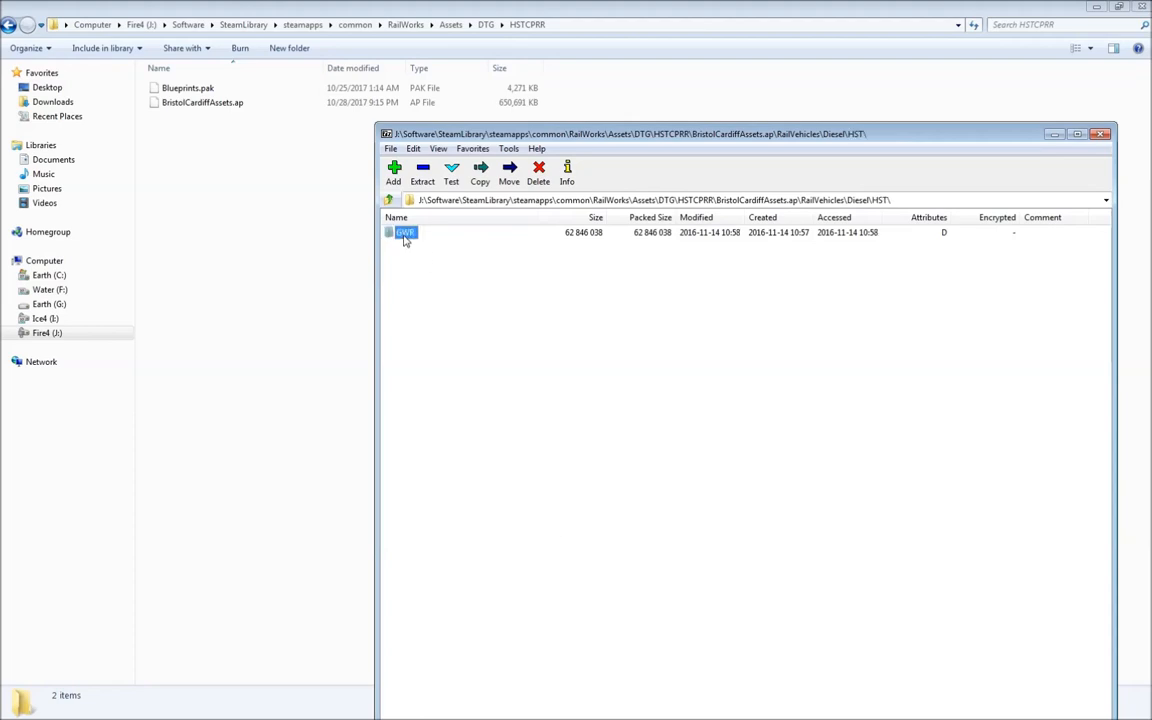
double_click(405, 234)
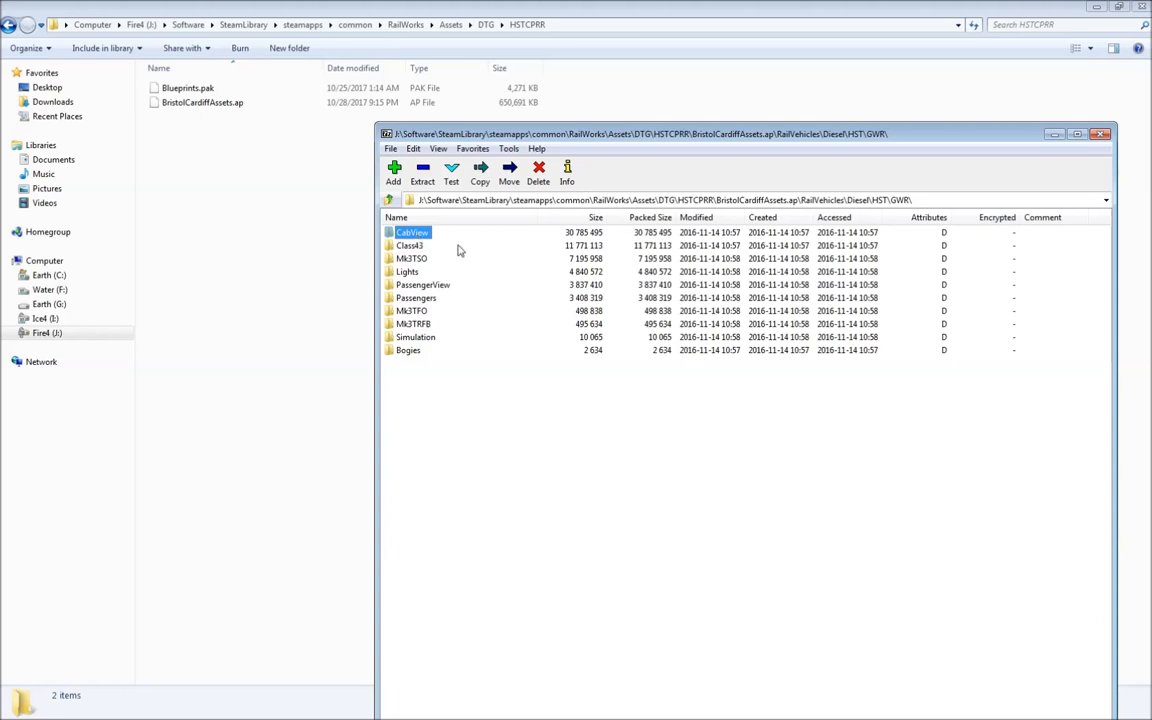
double_click(412, 246)
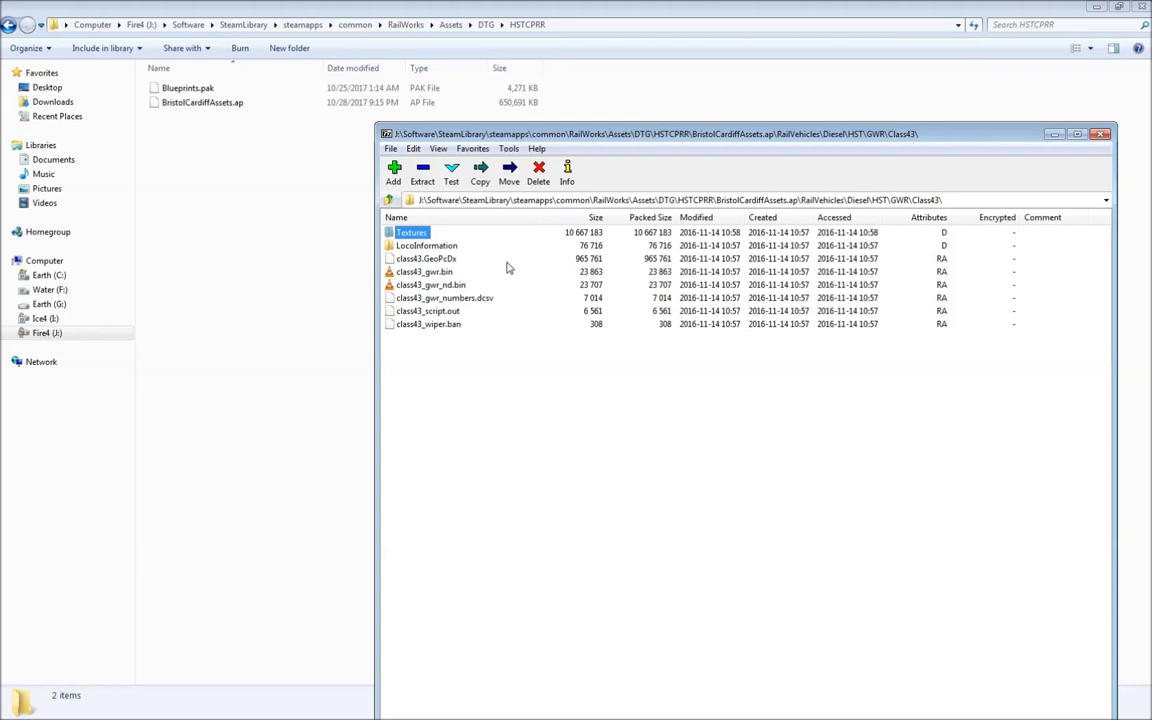
click(388, 200)
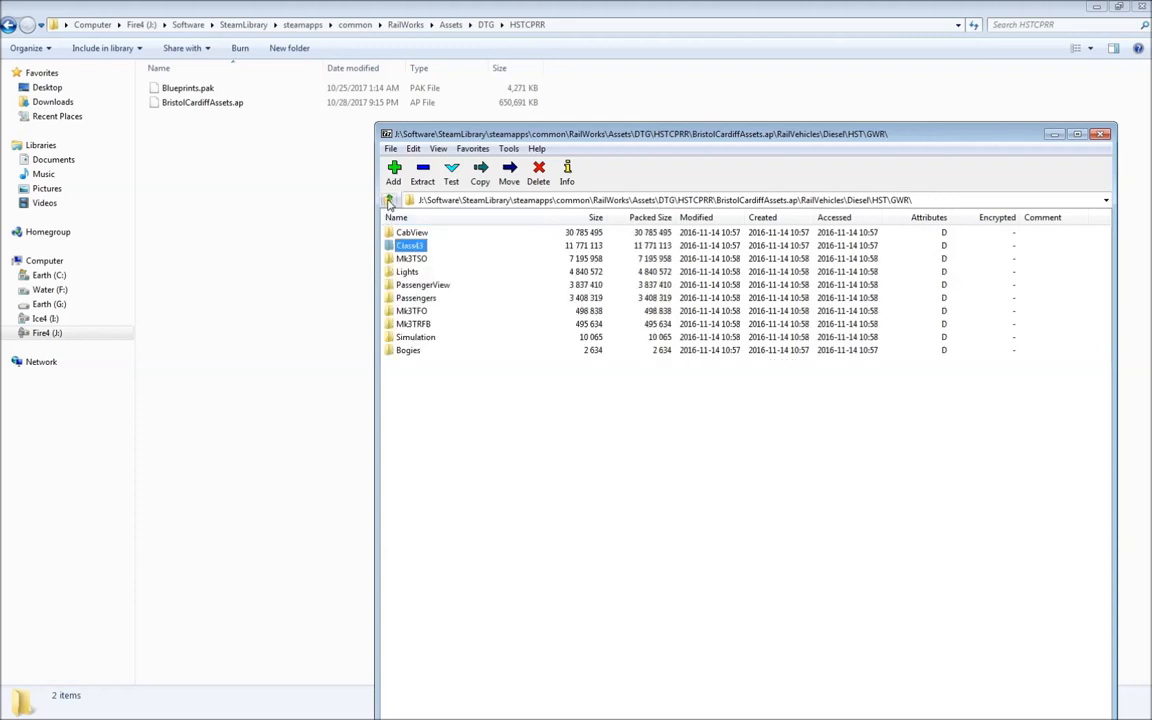
click(455, 270)
click(450, 285)
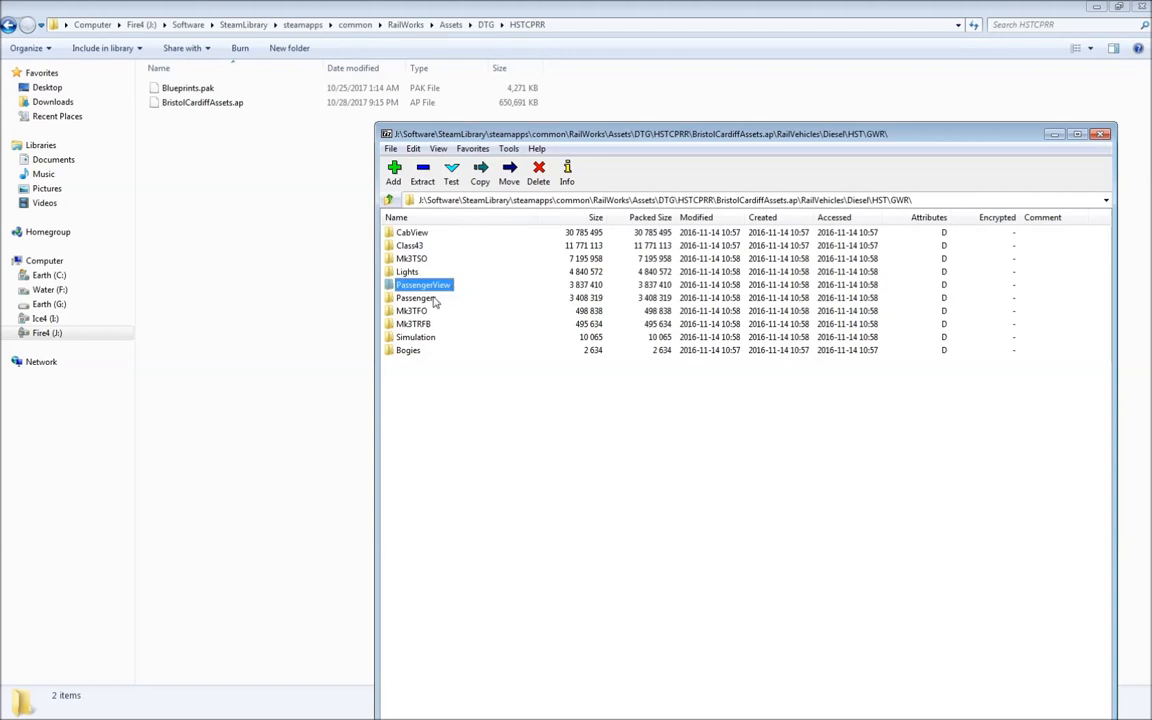
click(433, 299)
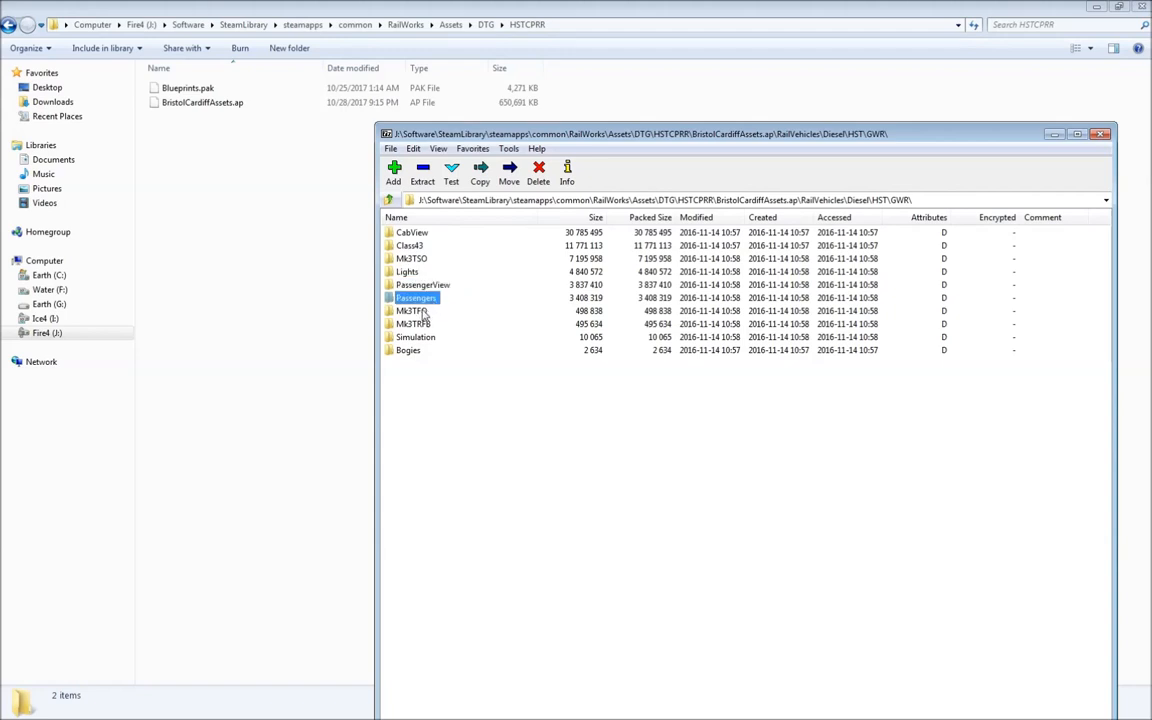
key(Down)
key(Down)
click(422, 315)
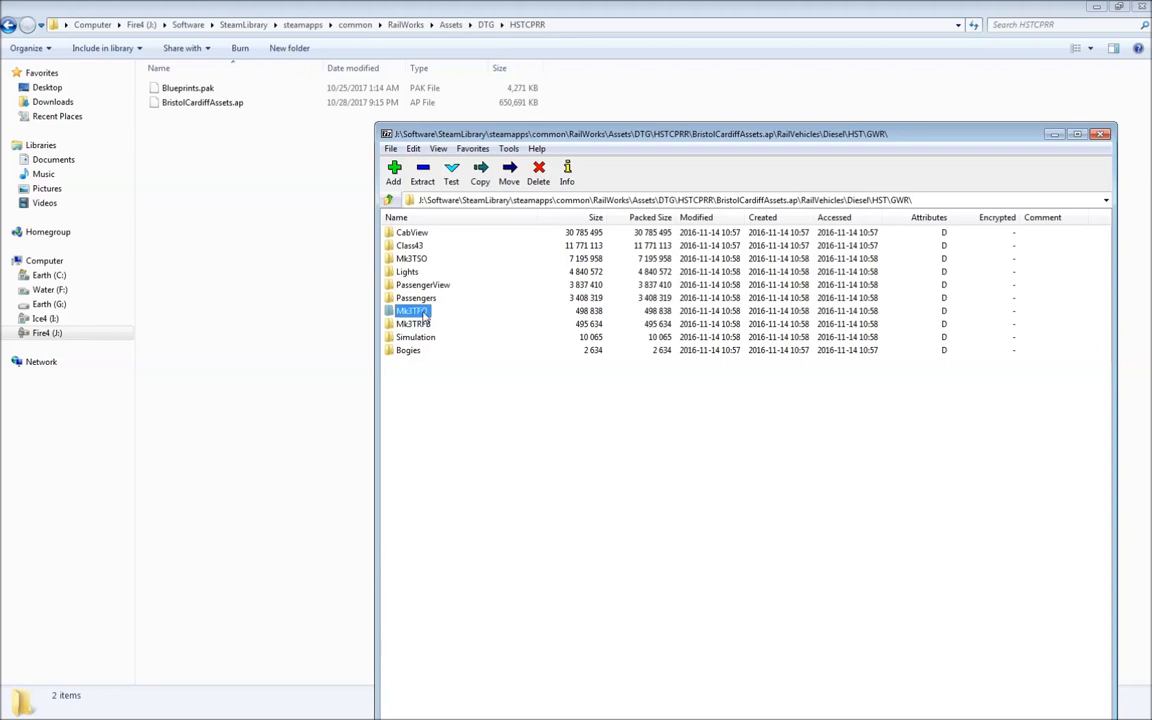
click(418, 260)
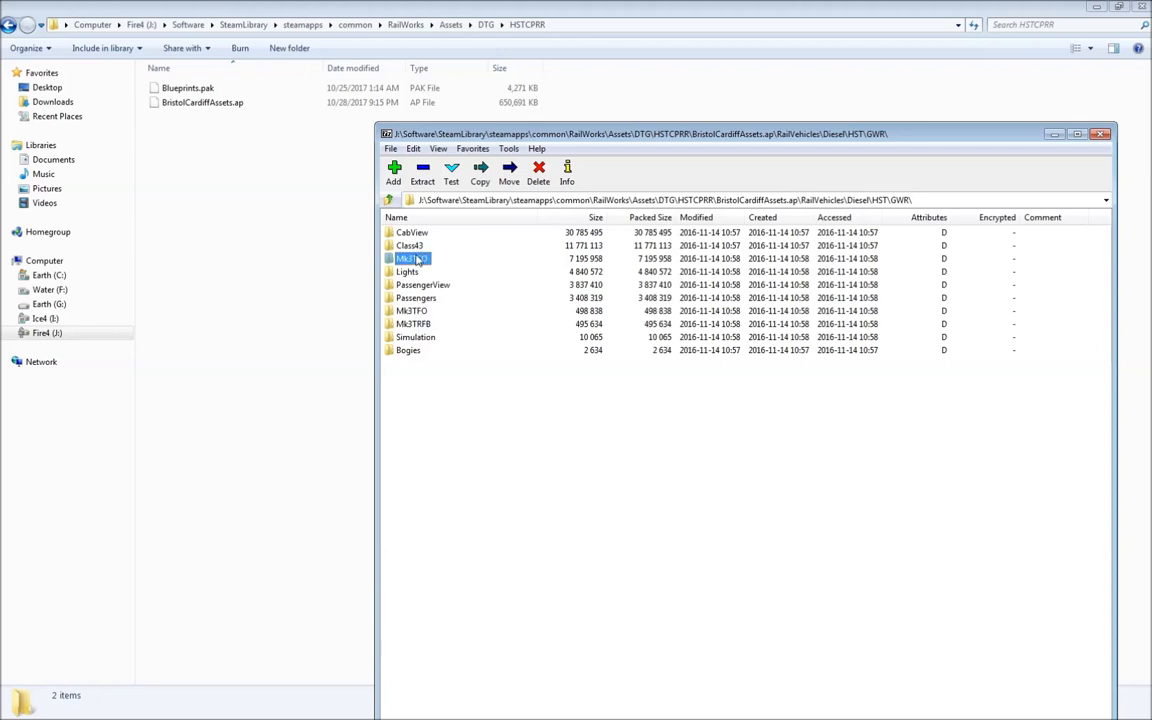
click(432, 338)
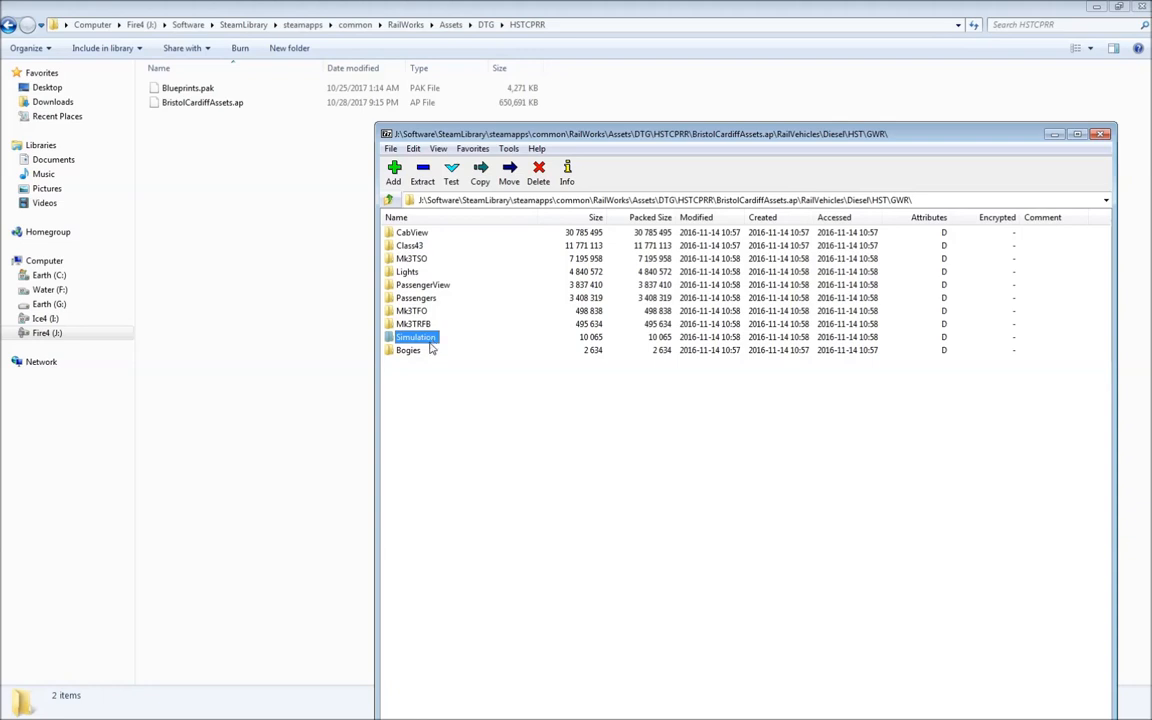
click(414, 352)
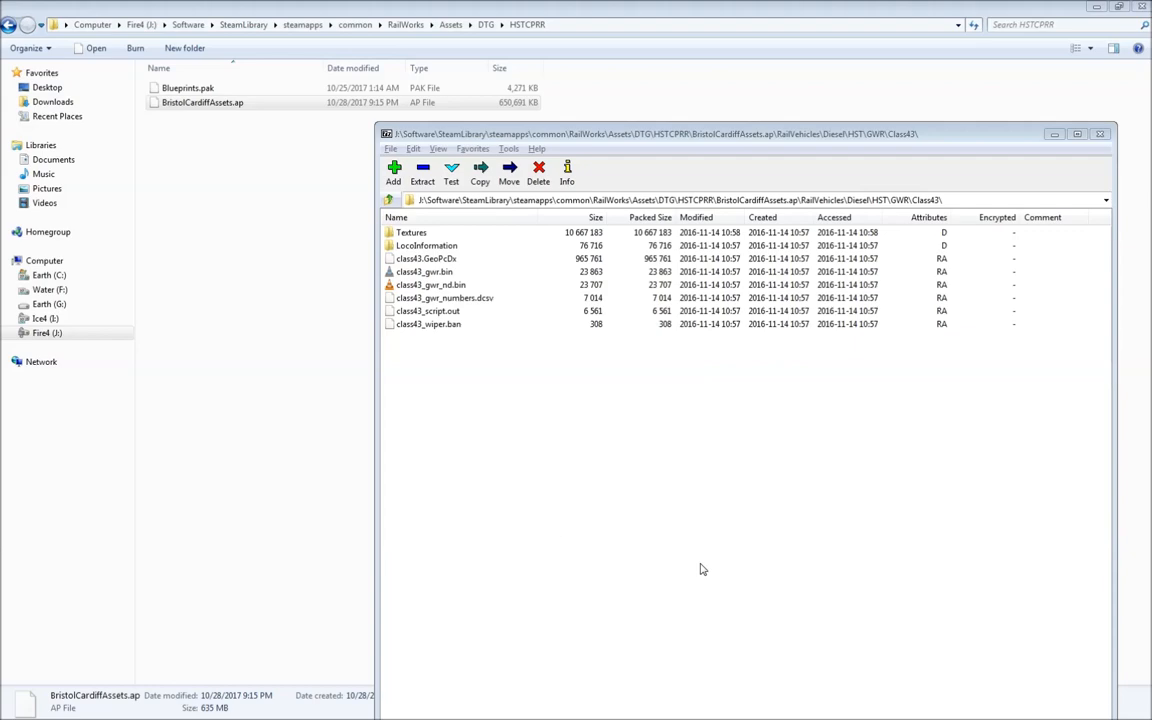
Step: Copy class43_gwr.bin from the archive's Class43 folder into the Documents\reskins\HSTCPRR folder
key(super+Left)
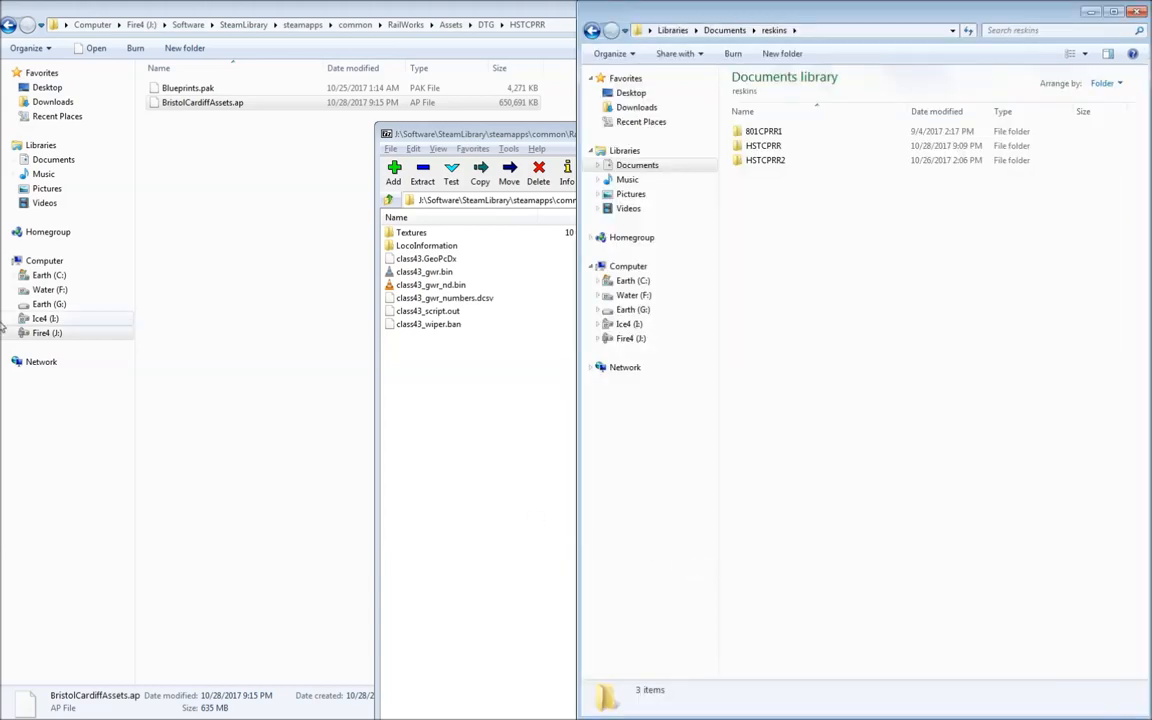
drag(869, 17, 766, 396)
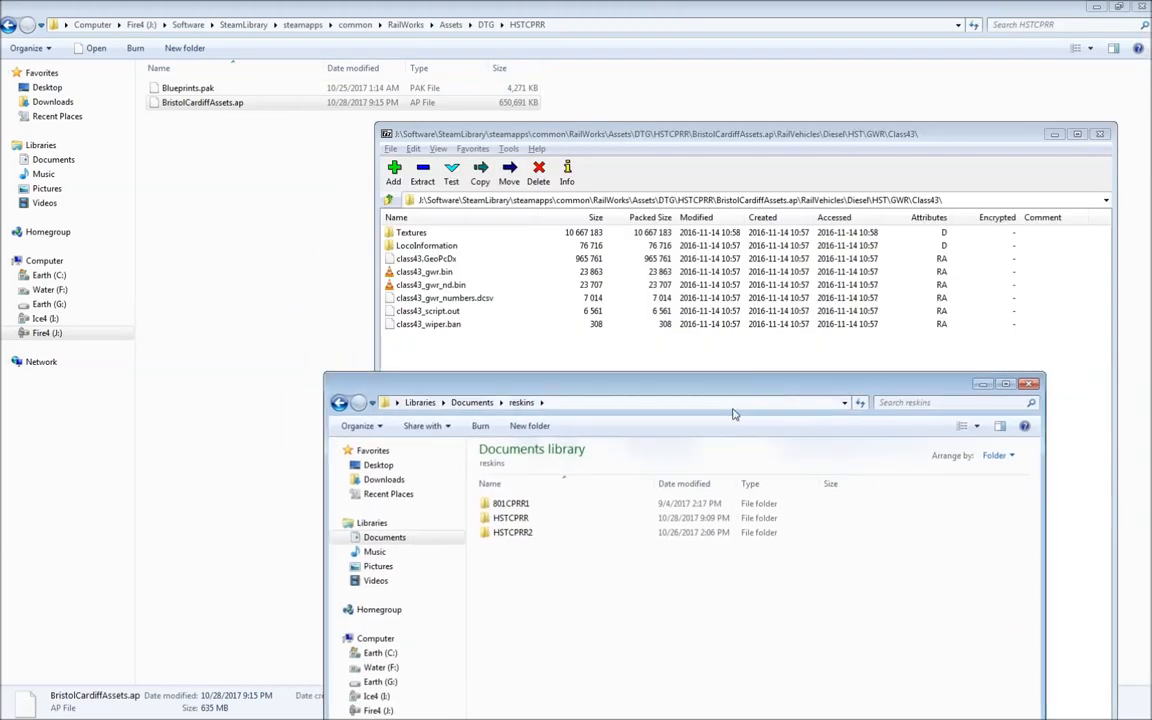
double_click(508, 518)
drag(602, 386, 366, 344)
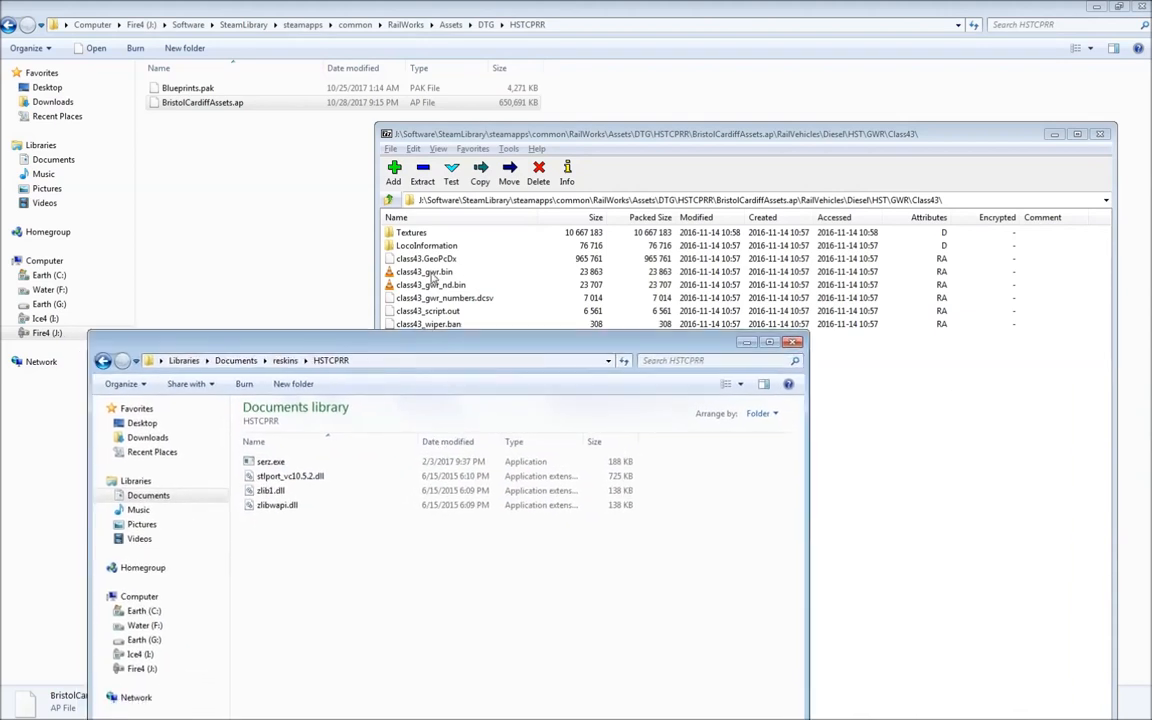
drag(425, 272, 318, 561)
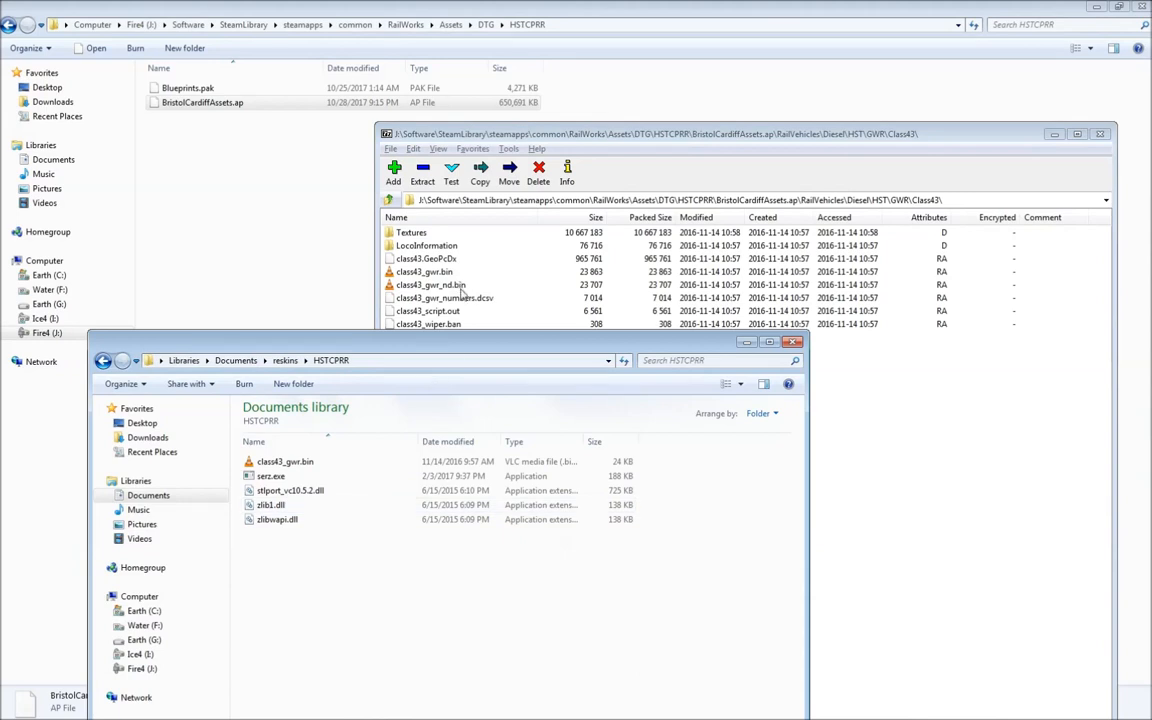
Step: Convert class43_gwr.bin to XML by running serz.exe on it at the command prompt in the HSTCPRR reskins folder
drag(458, 349, 659, 66)
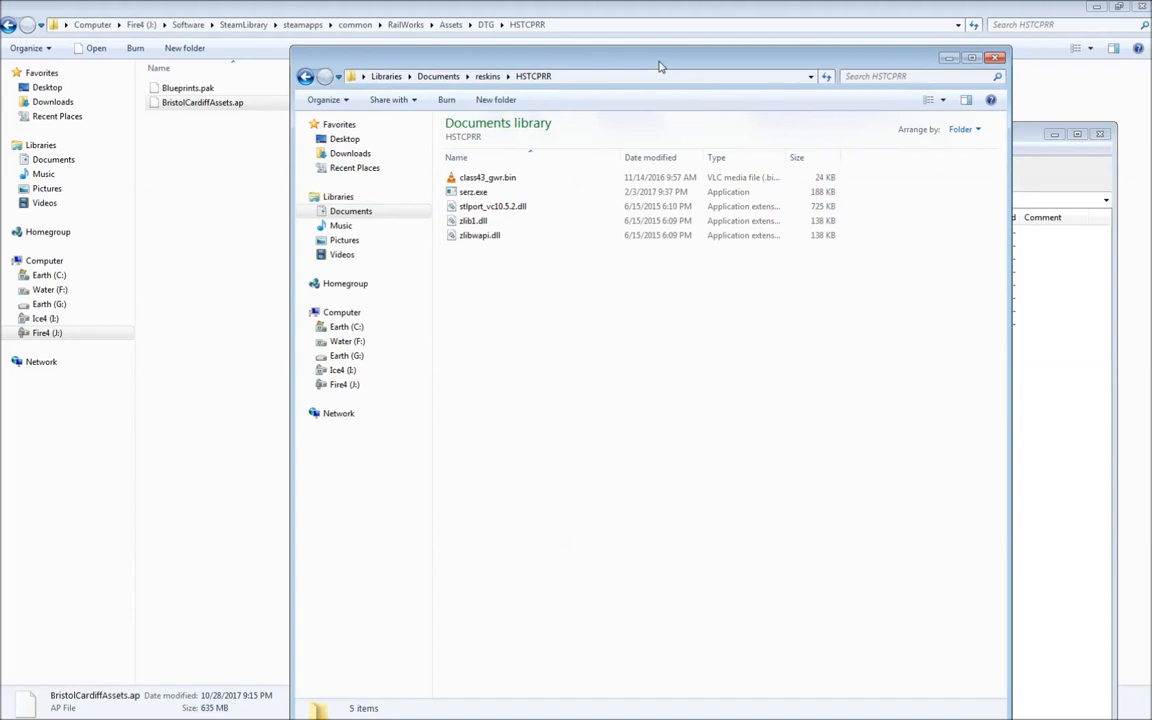
double_click(659, 66)
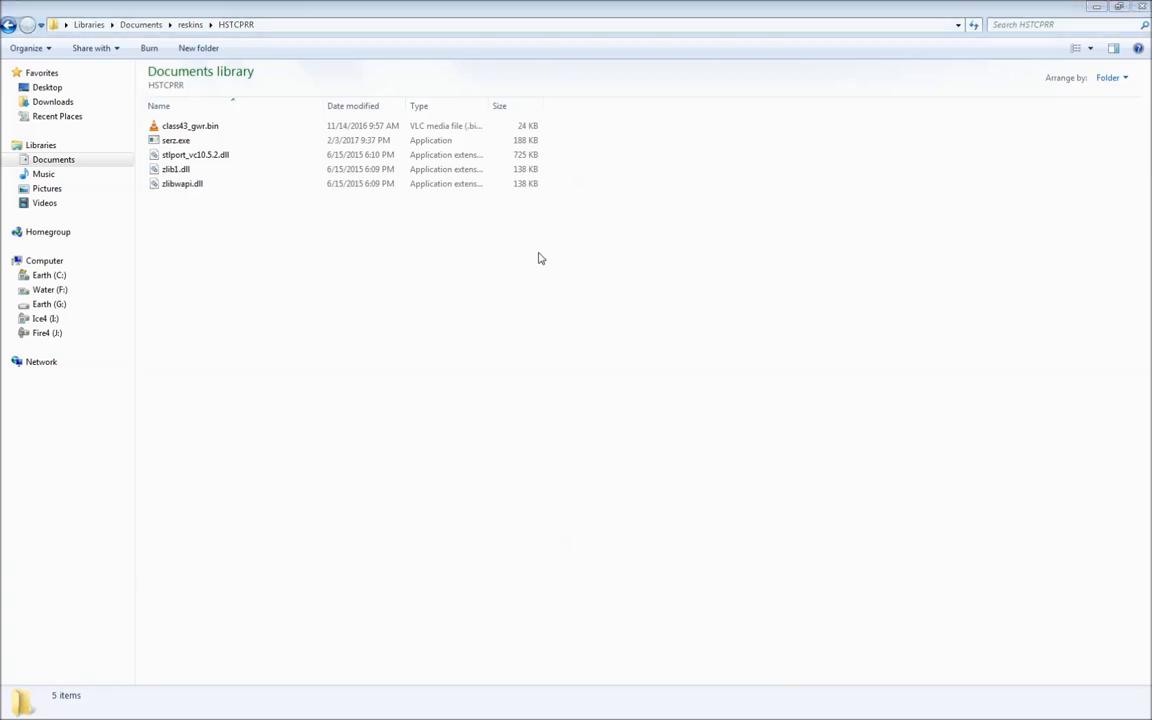
drag(1151, 235, 892, 225)
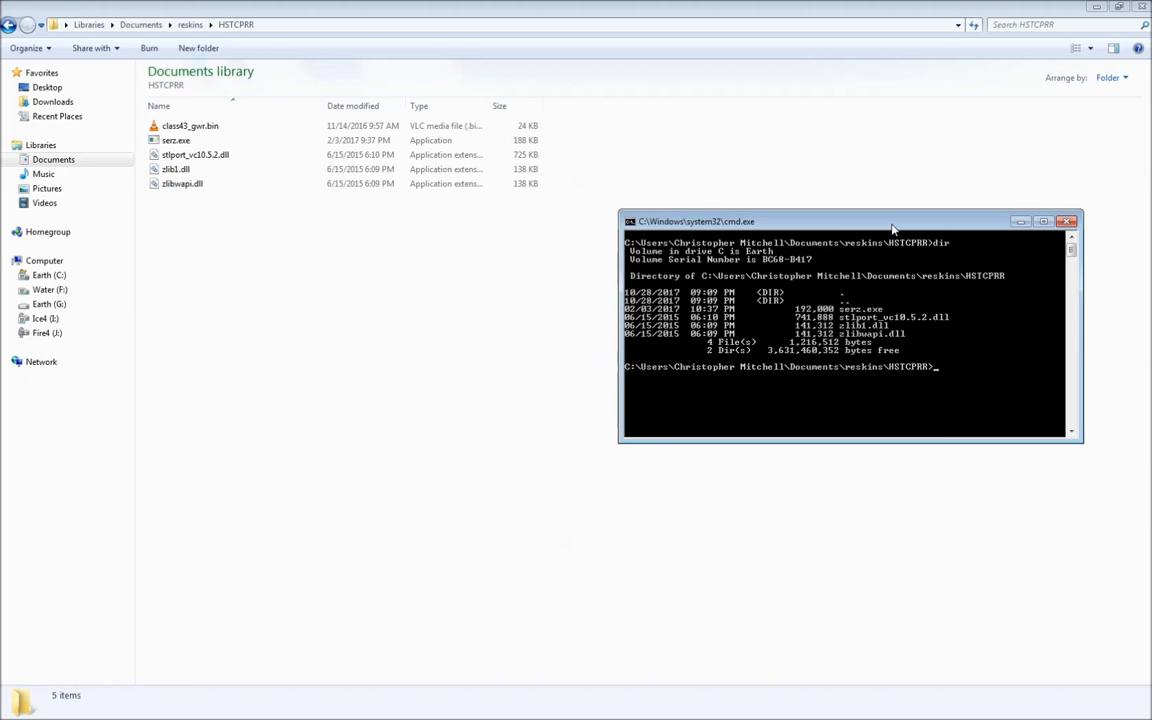
mouse_move(893, 229)
mouse_down()
mouse_move(856, 203)
mouse_move(902, 210)
mouse_up()
text(serz.exe)
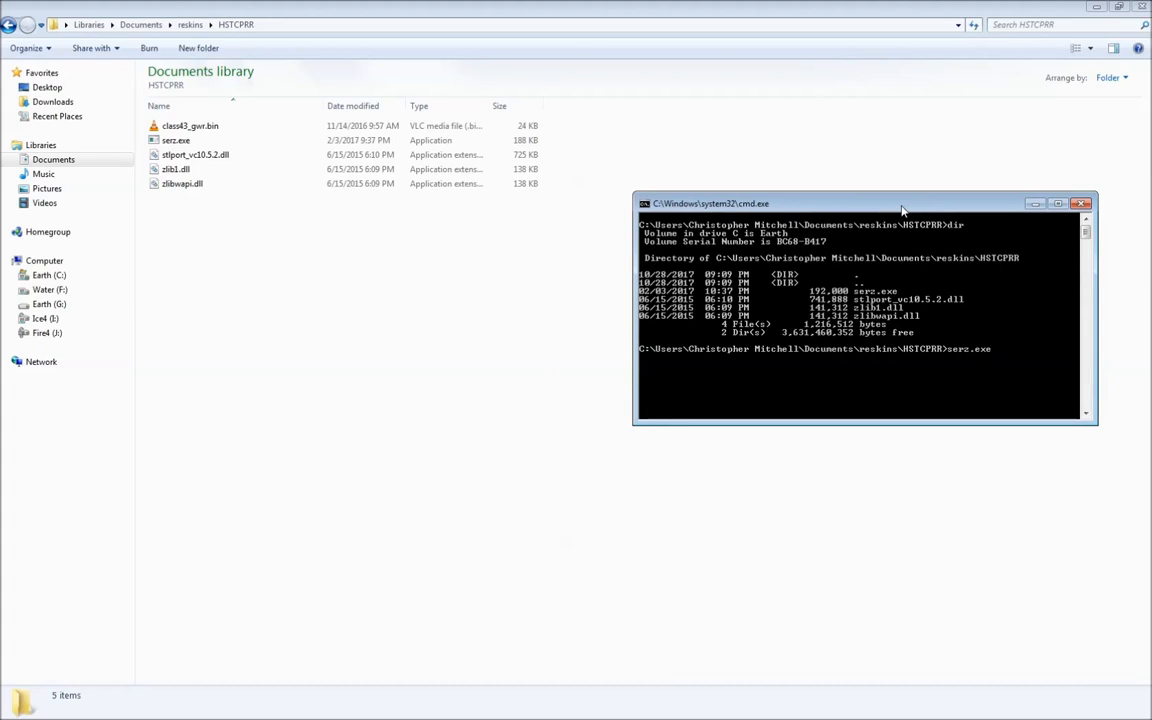
text(clas)
key(Tab)
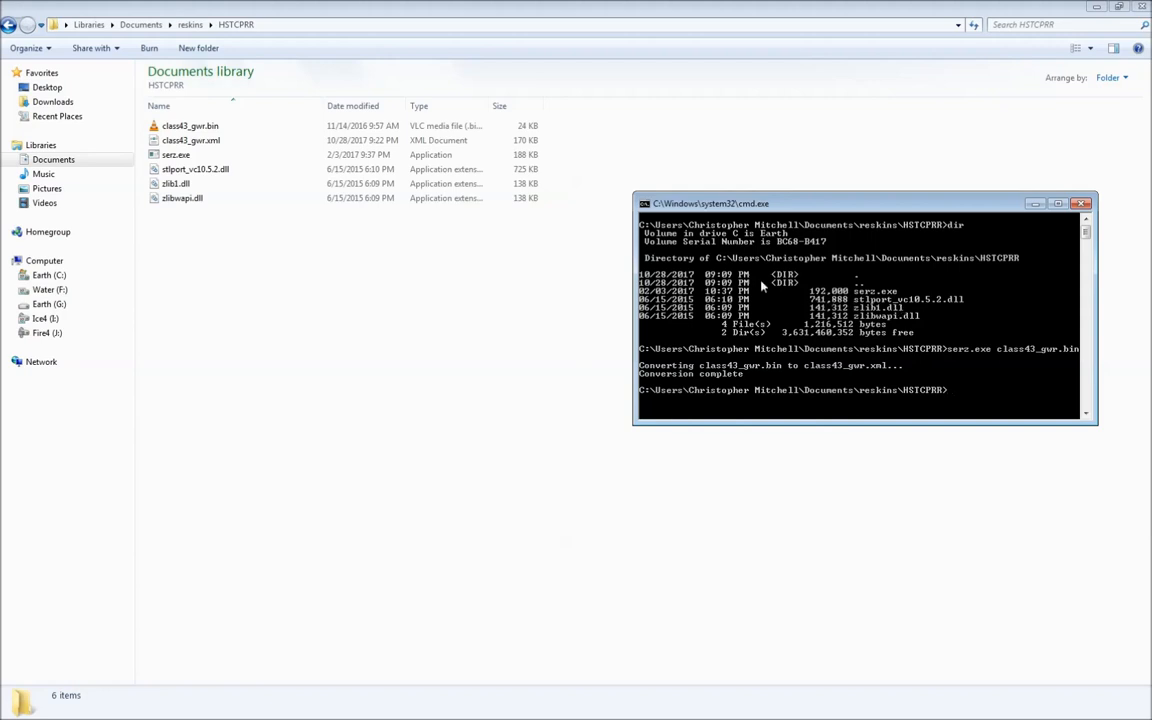
click(490, 266)
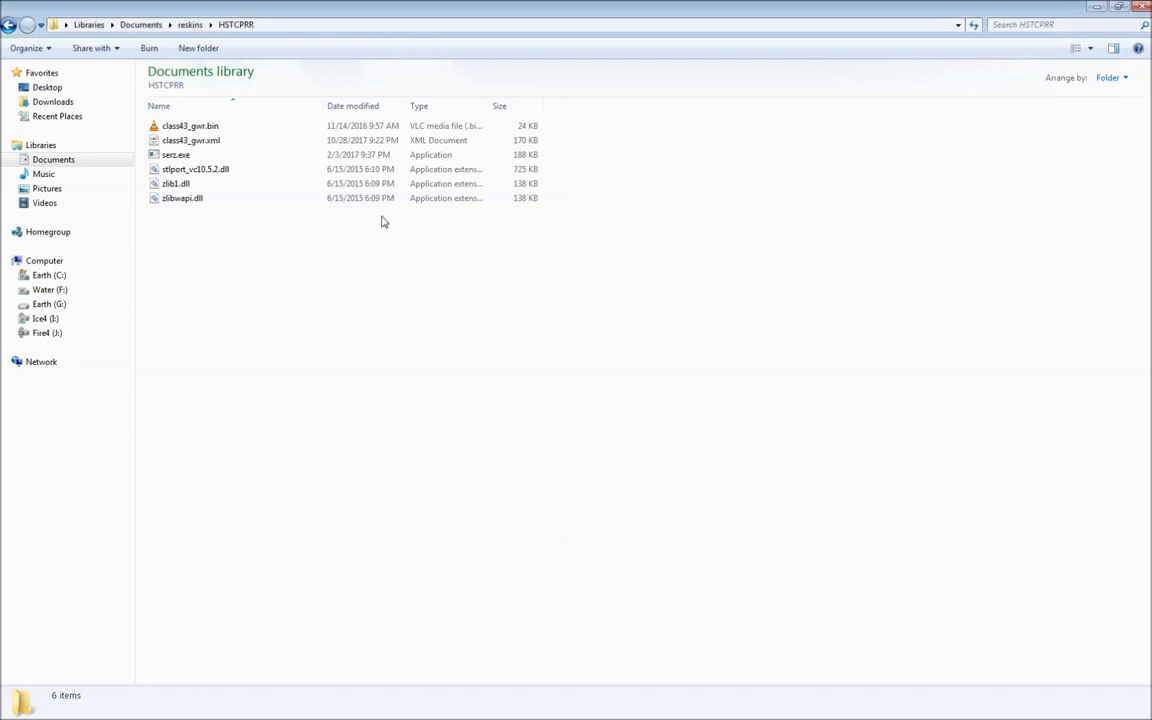
Step: Remove the read-only attribute from class43_gwr.bin in the HSTCPRR reskins folder
right_click(180, 124)
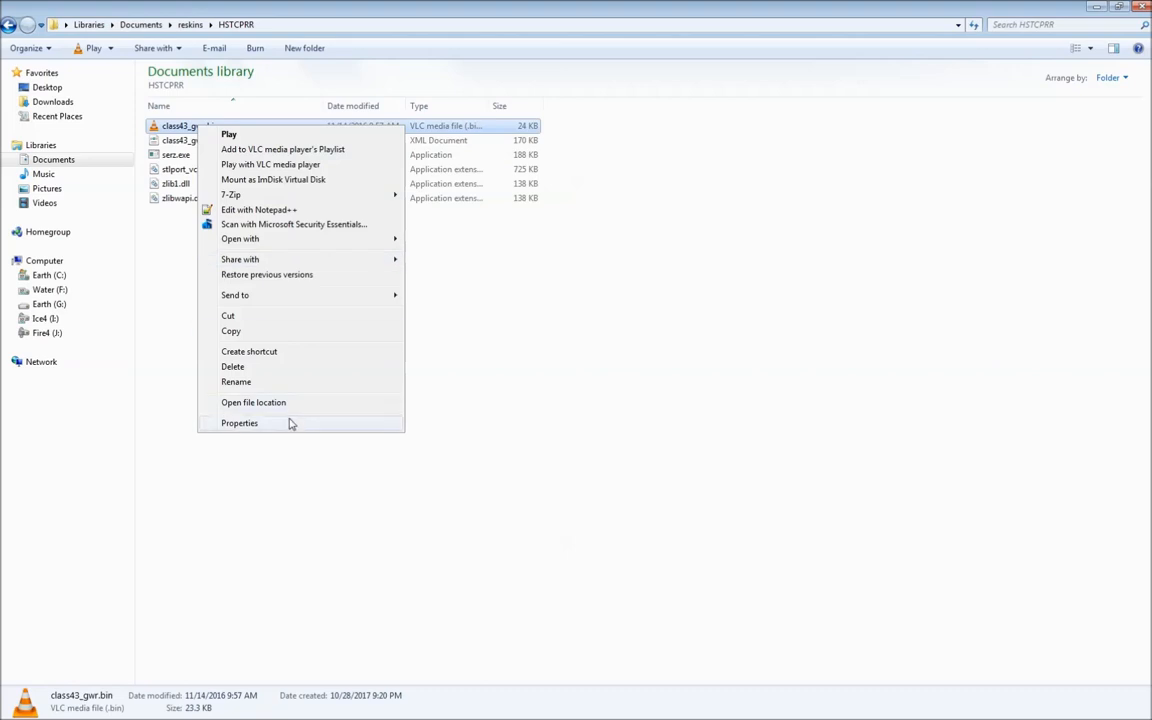
click(290, 422)
drag(305, 137, 658, 116)
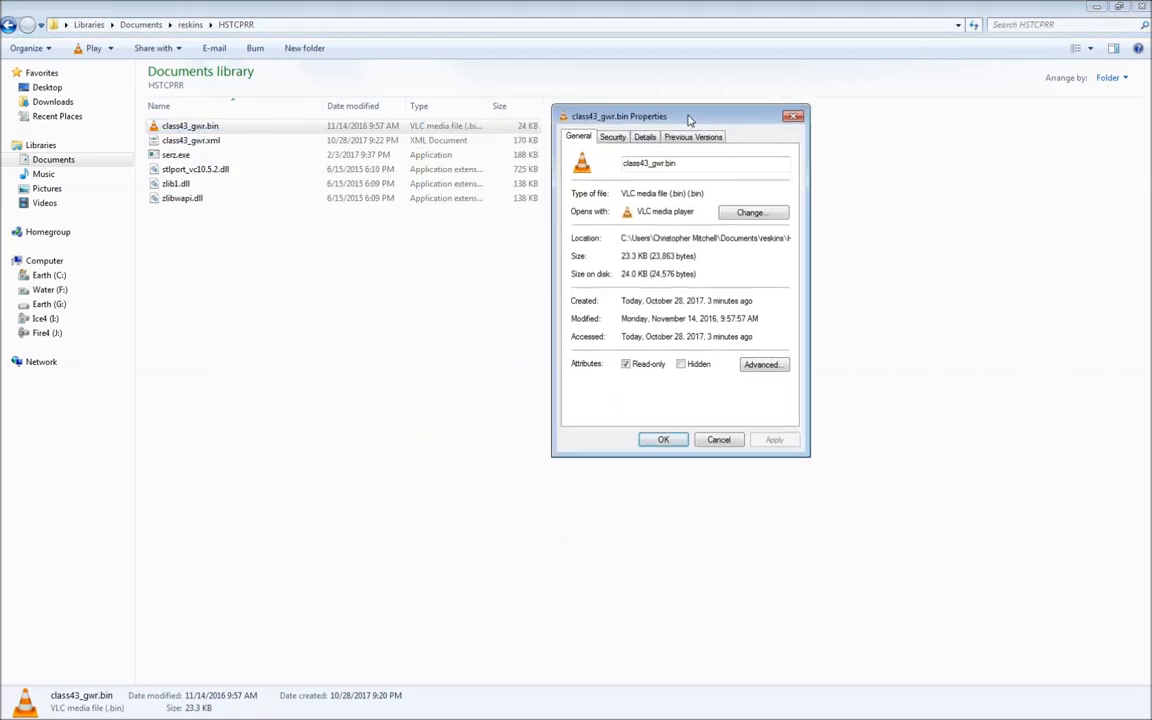
click(658, 367)
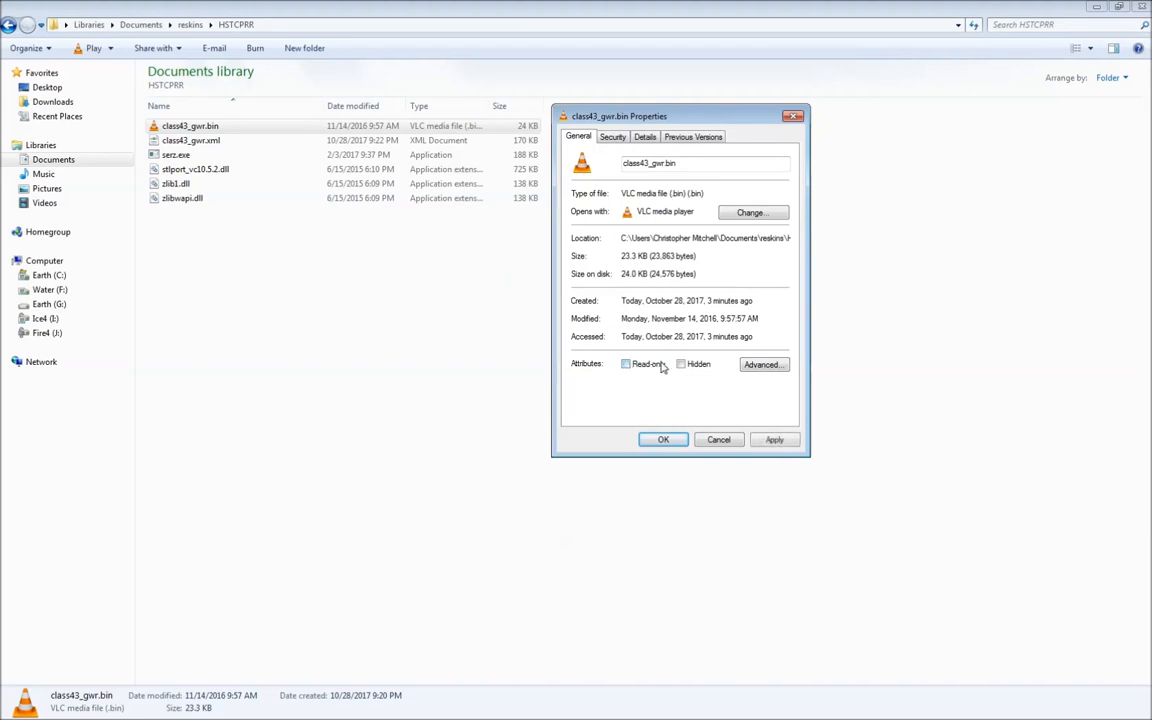
click(775, 441)
click(664, 441)
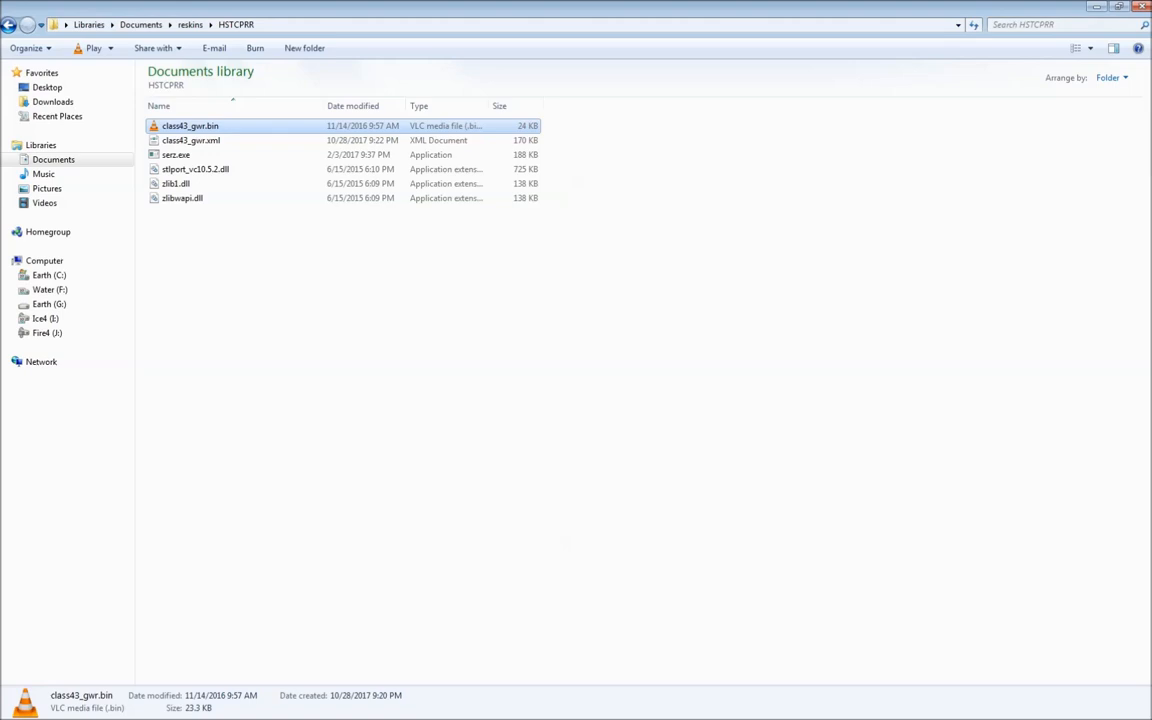
Step: Open class43_gwr.xml in Notepad++ and look through the engine blueprint's contents
drag(1151, 85, 675, 226)
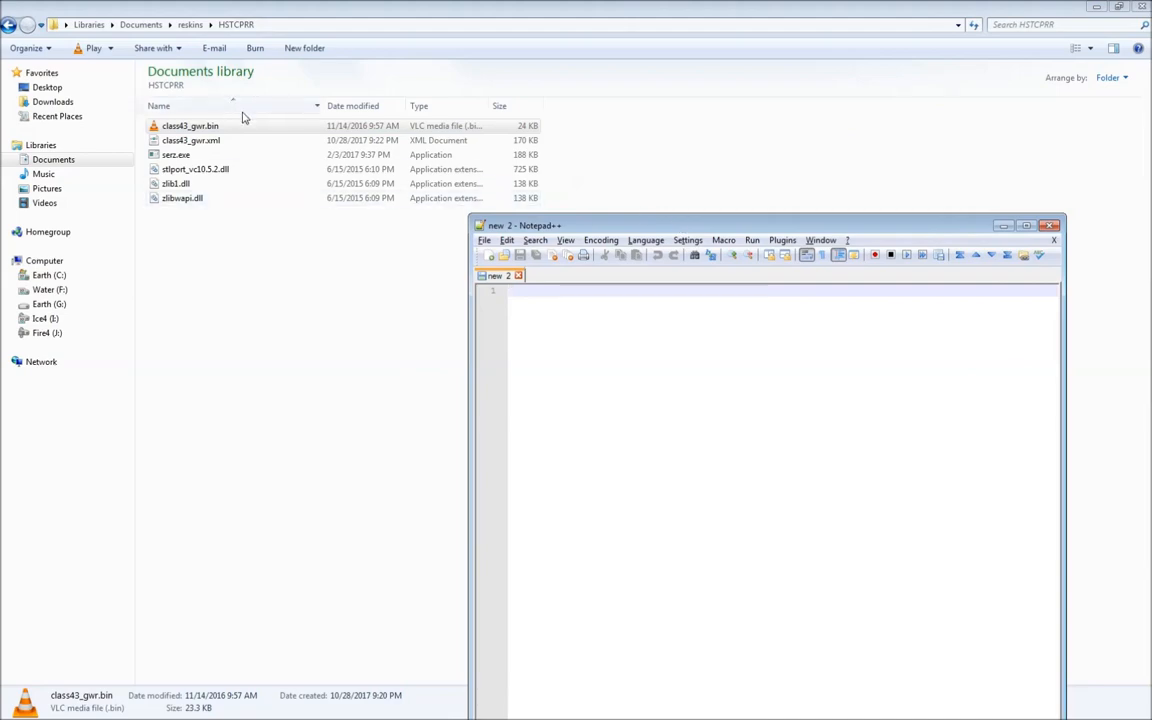
drag(238, 141, 750, 400)
double_click(901, 224)
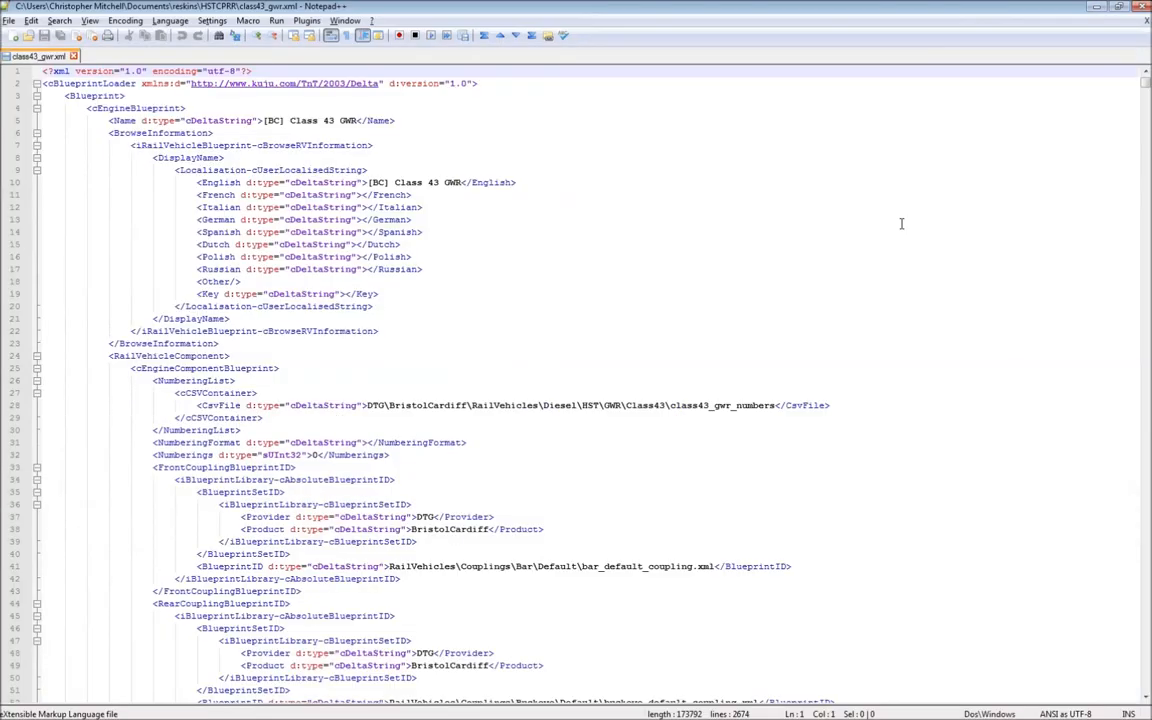
click(747, 211)
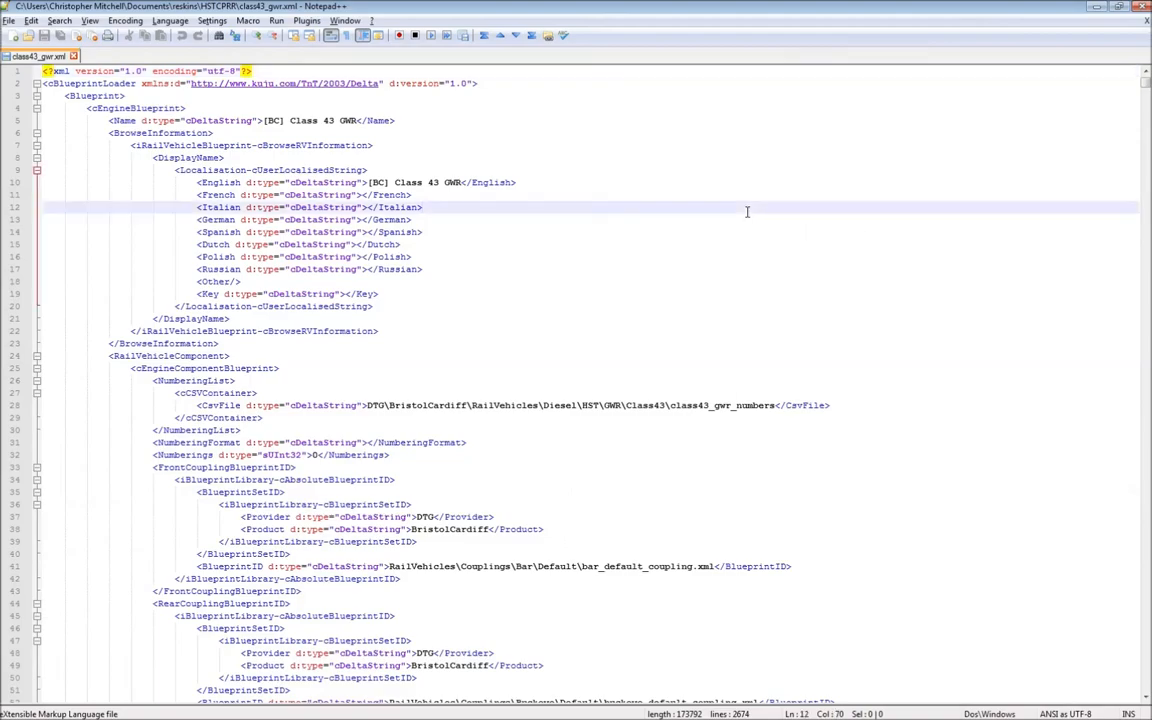
scroll(747, 211, down, 20)
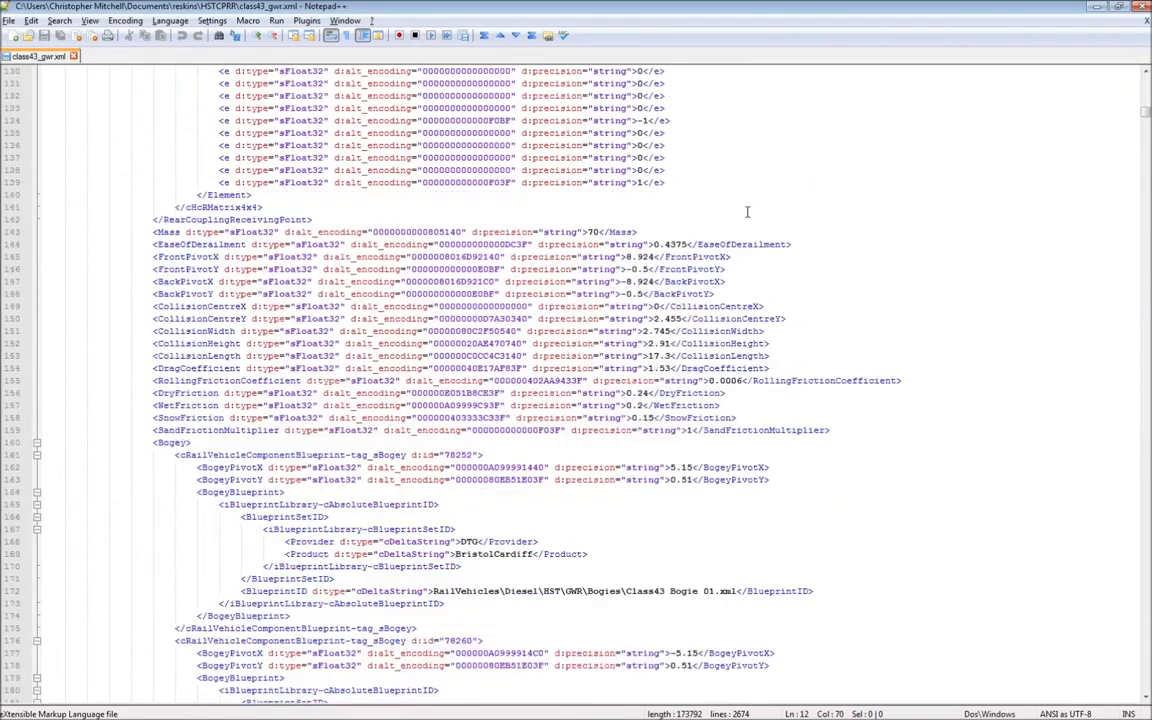
scroll(747, 211, down, 20)
scroll(747, 211, up, 20)
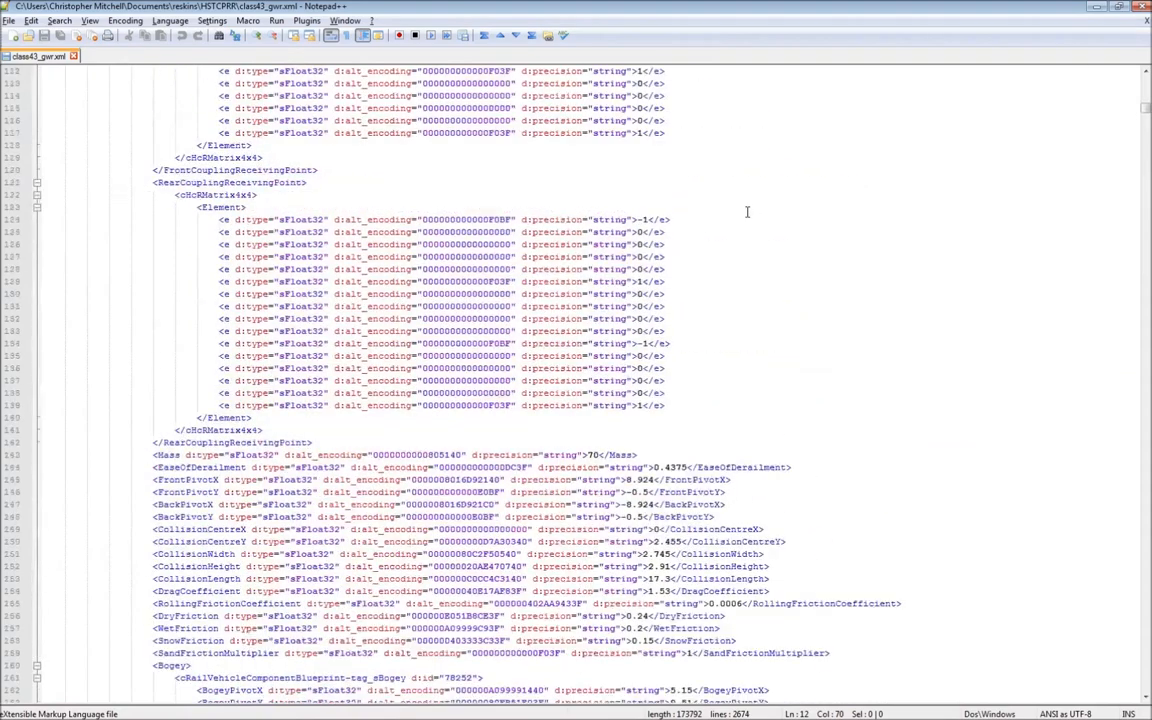
scroll(747, 211, up, 20)
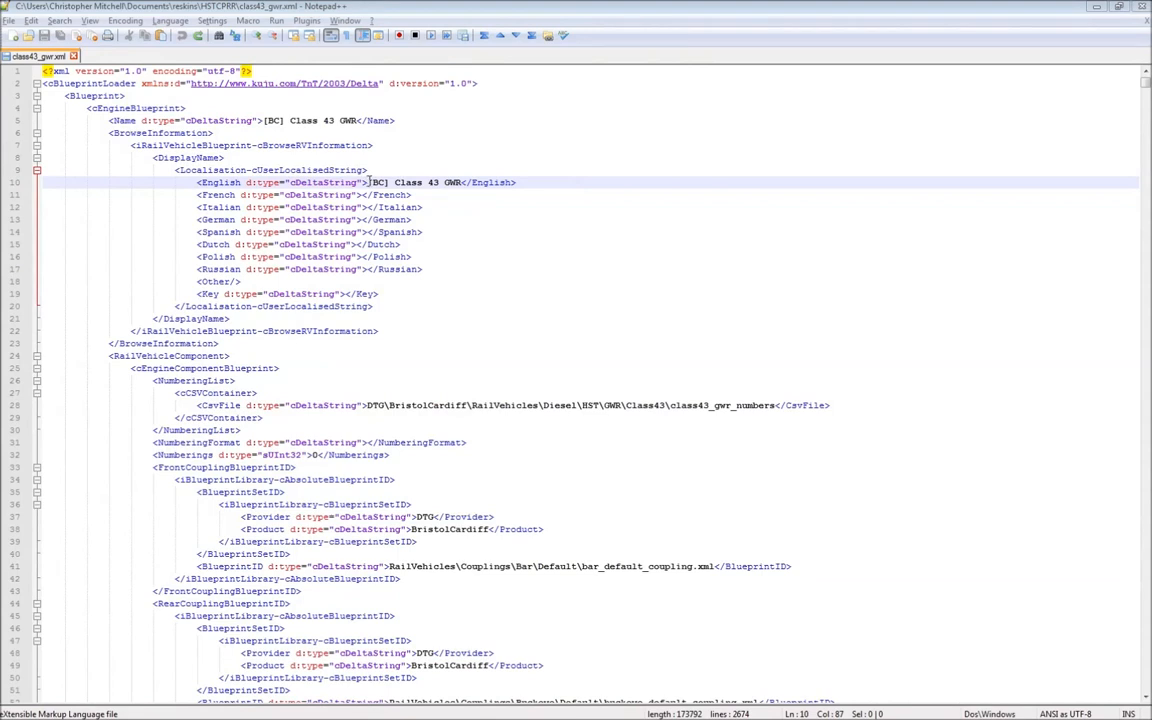
Step: Replace every occurrence of "[BC] Class 43 GWR" in class43_gwr.xml with "Class 43 CPRR"
drag(368, 182, 461, 182)
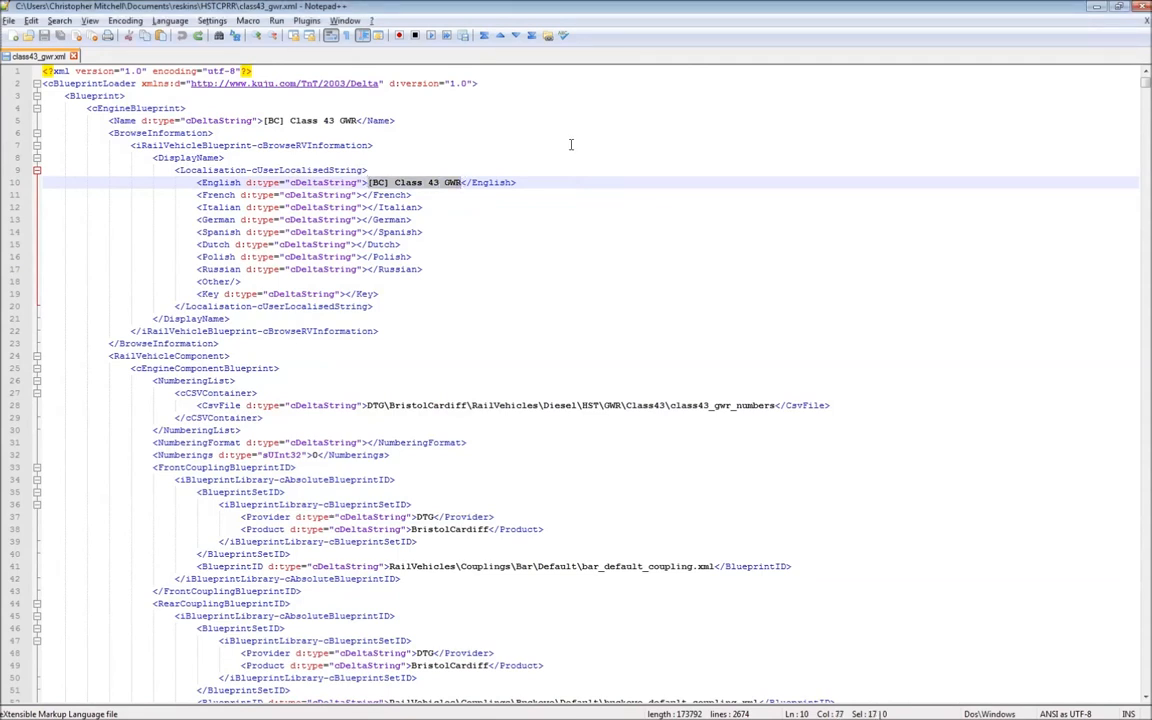
key(ctrl+f)
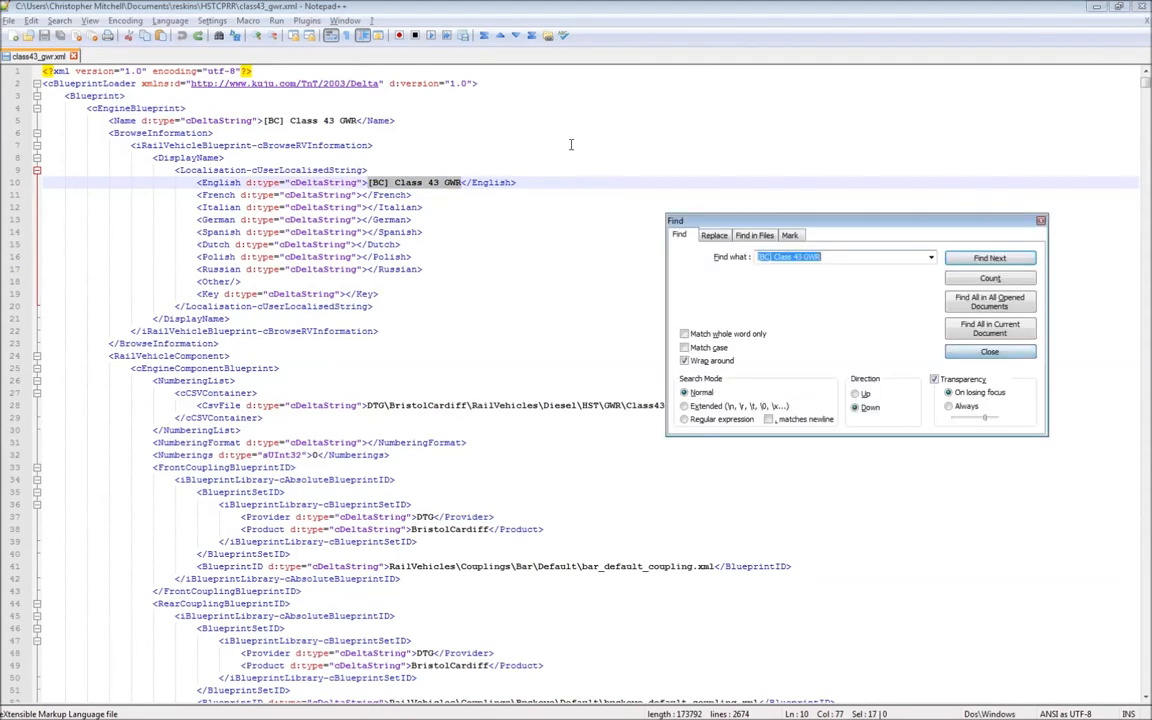
click(722, 235)
key(Tab)
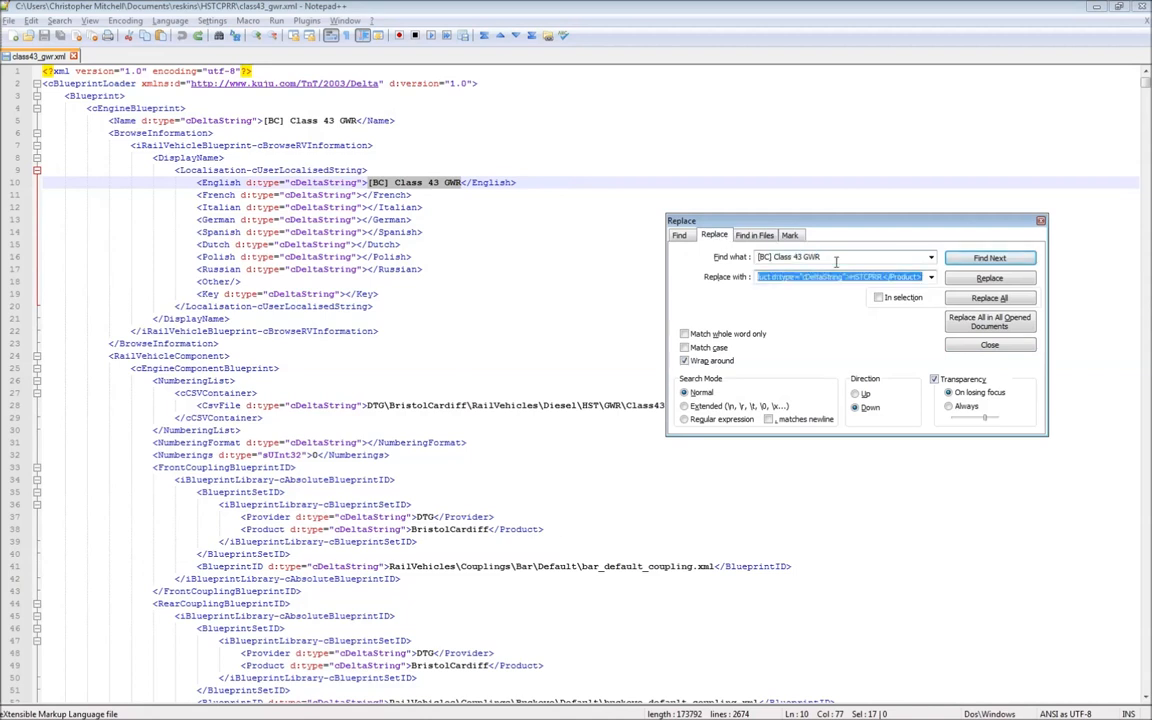
text(Class)
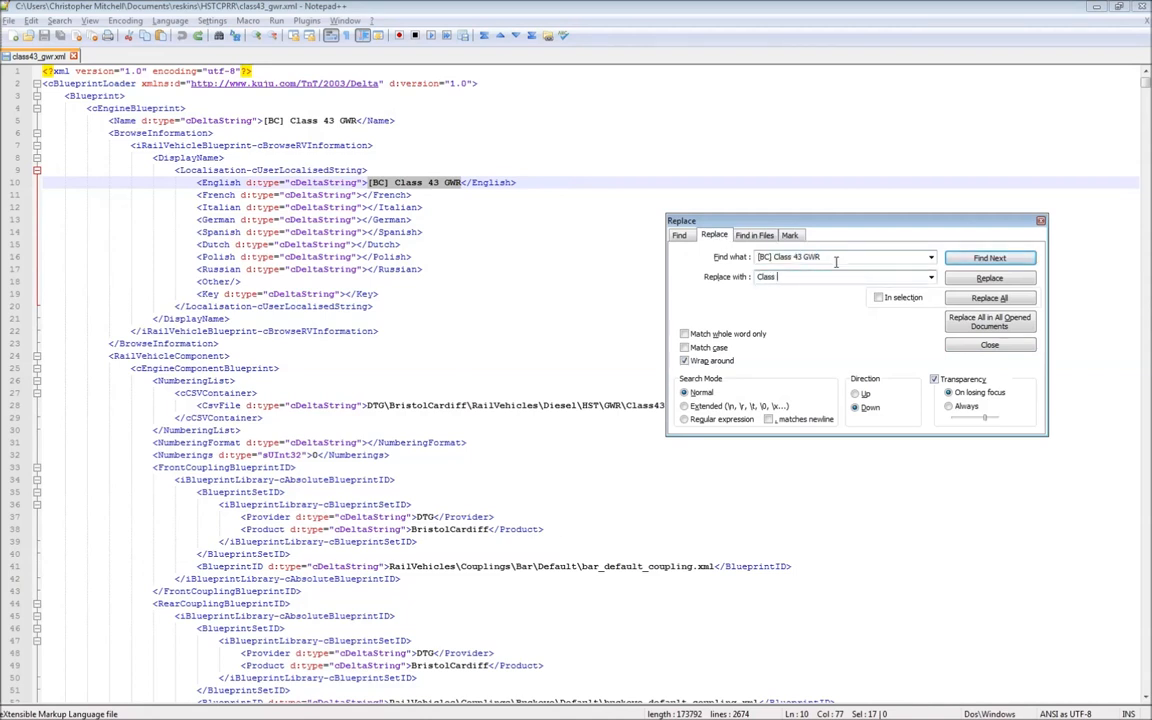
text( 43 CPRR)
click(985, 299)
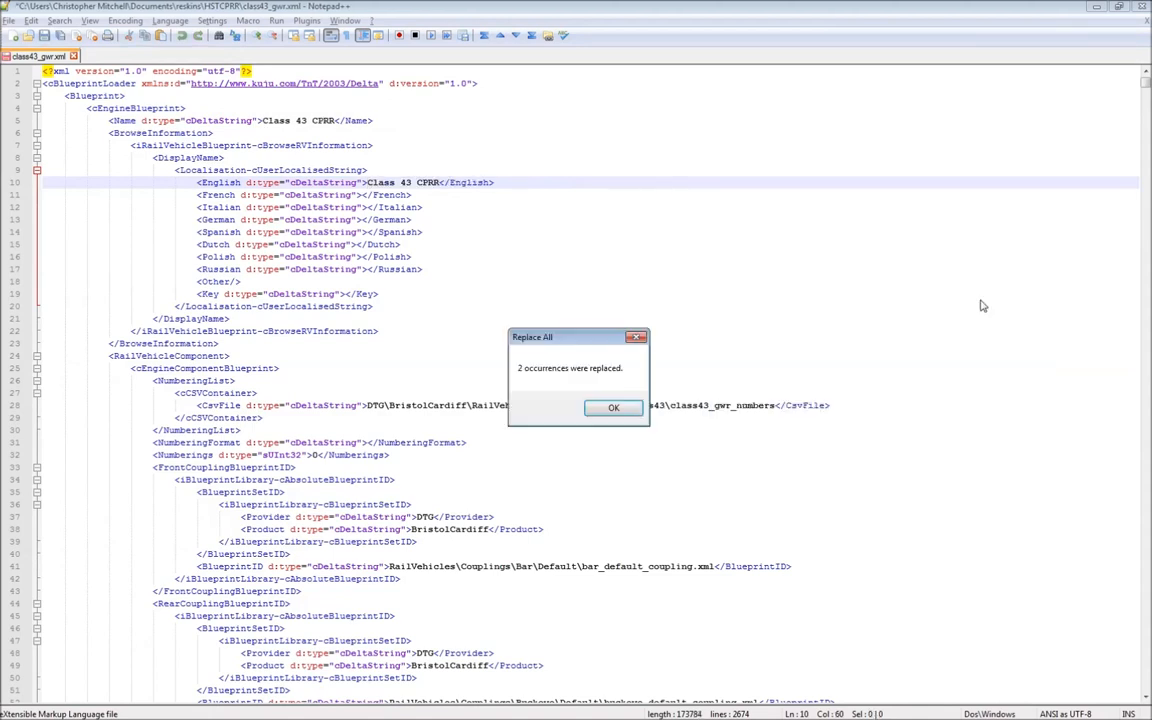
click(630, 413)
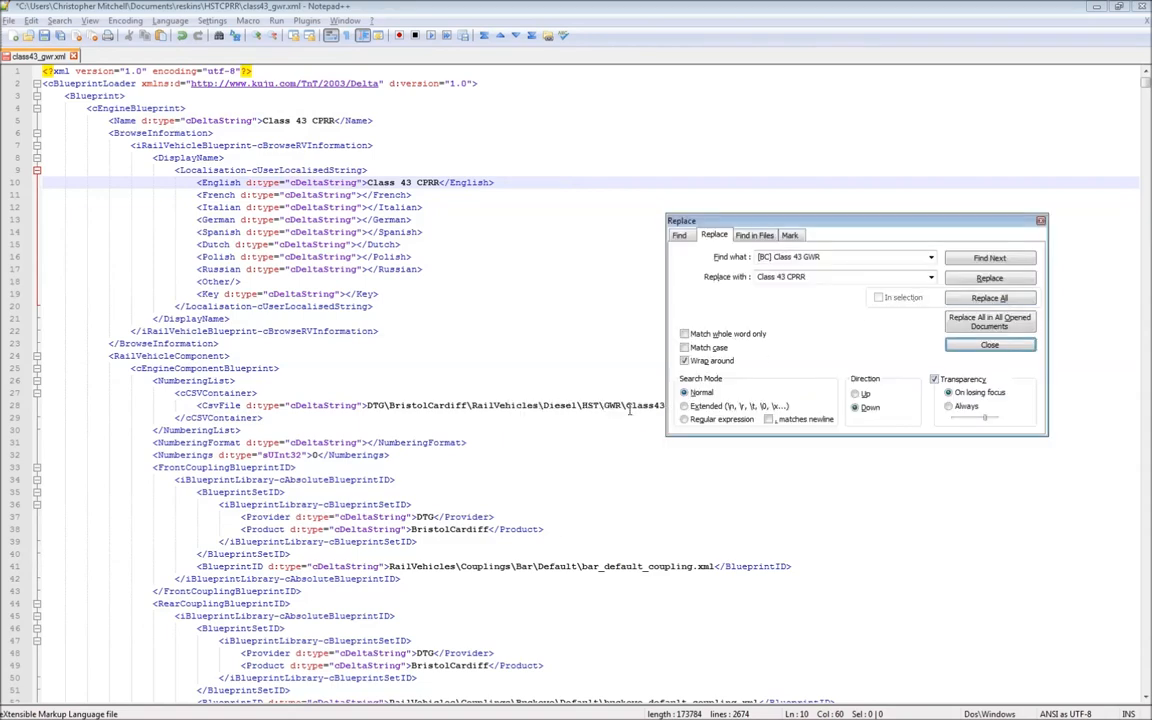
click(1040, 222)
Step: Replace every "DTG\BristolCardiff\" path prefix in class43_gwr.xml with "DTG\HSTCPRR\"
scroll(751, 334, down, 2)
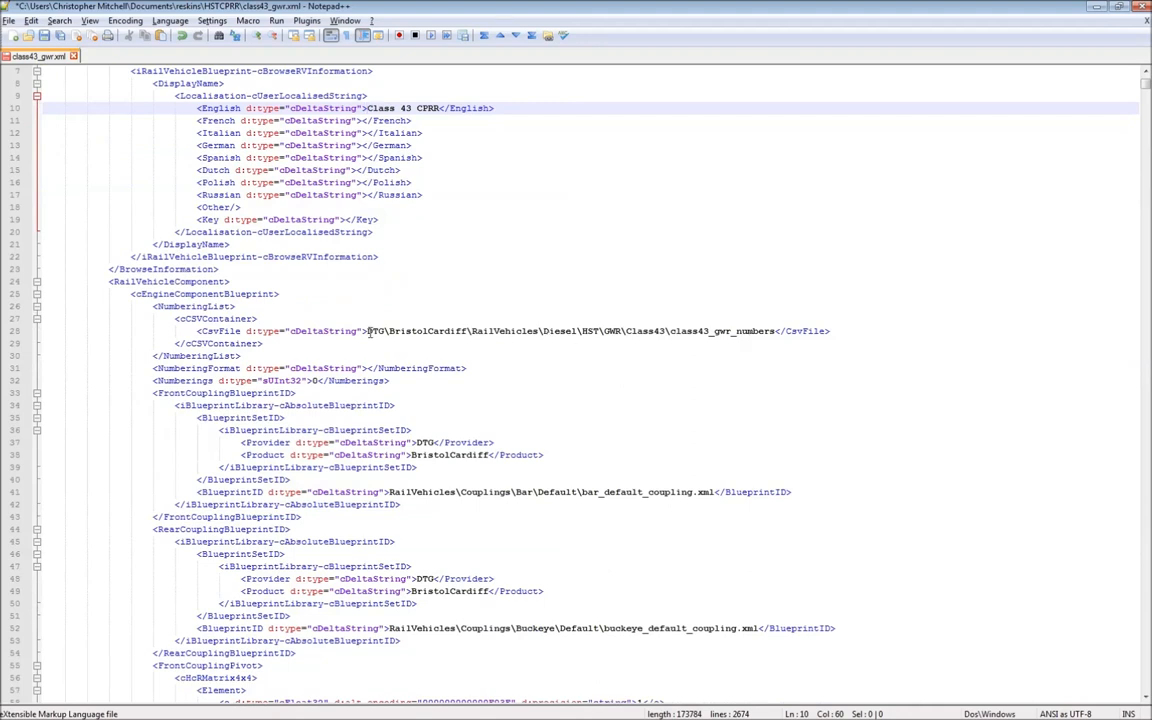
drag(369, 331, 473, 331)
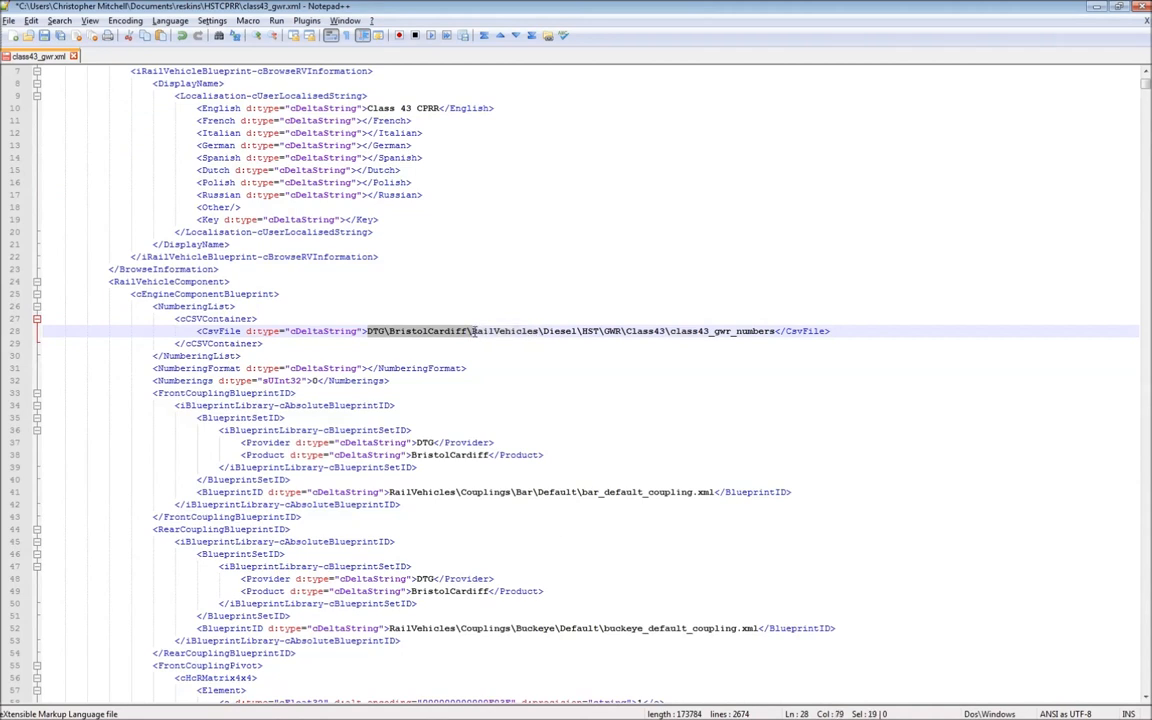
key(ctrl+f)
key(ctrl+c)
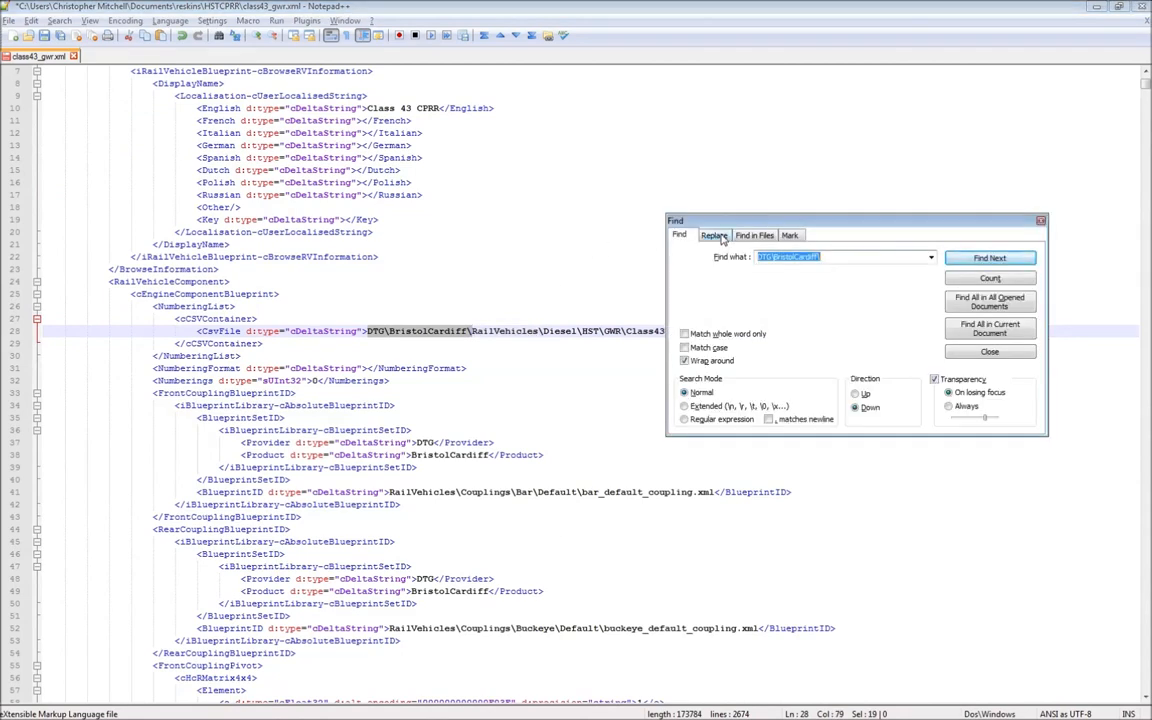
click(721, 237)
click(829, 276)
key(ctrl+v)
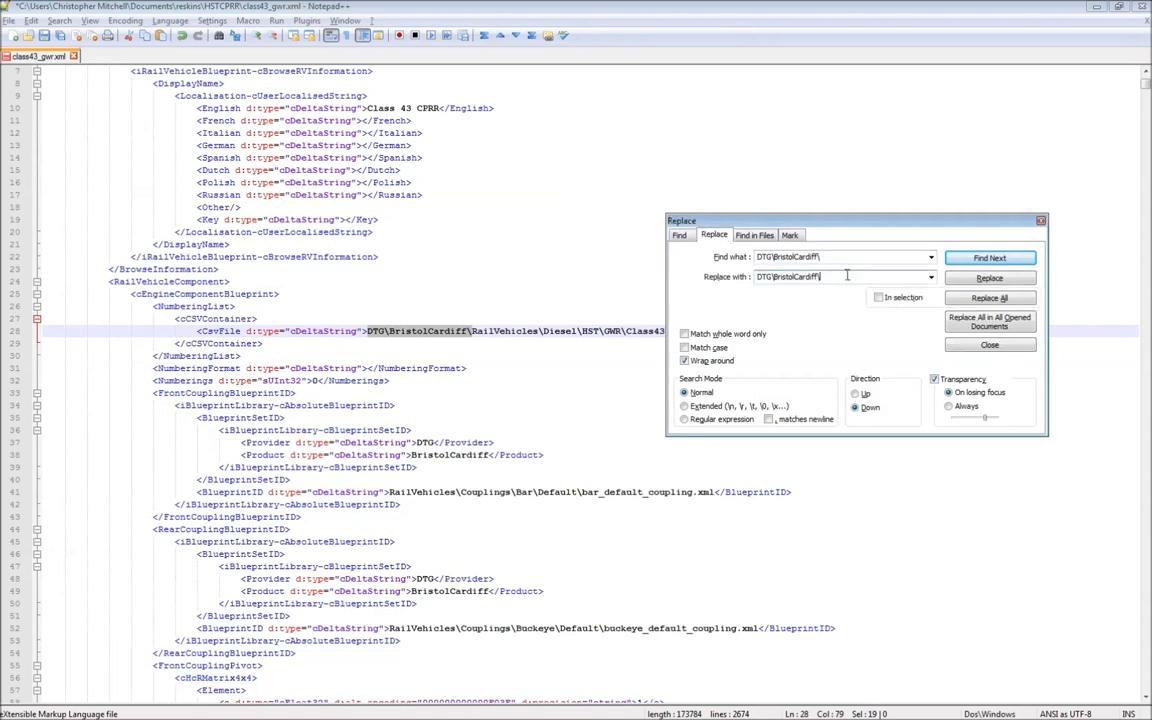
drag(840, 277, 780, 281)
text(HSTCPRR)
text(\)
click(978, 297)
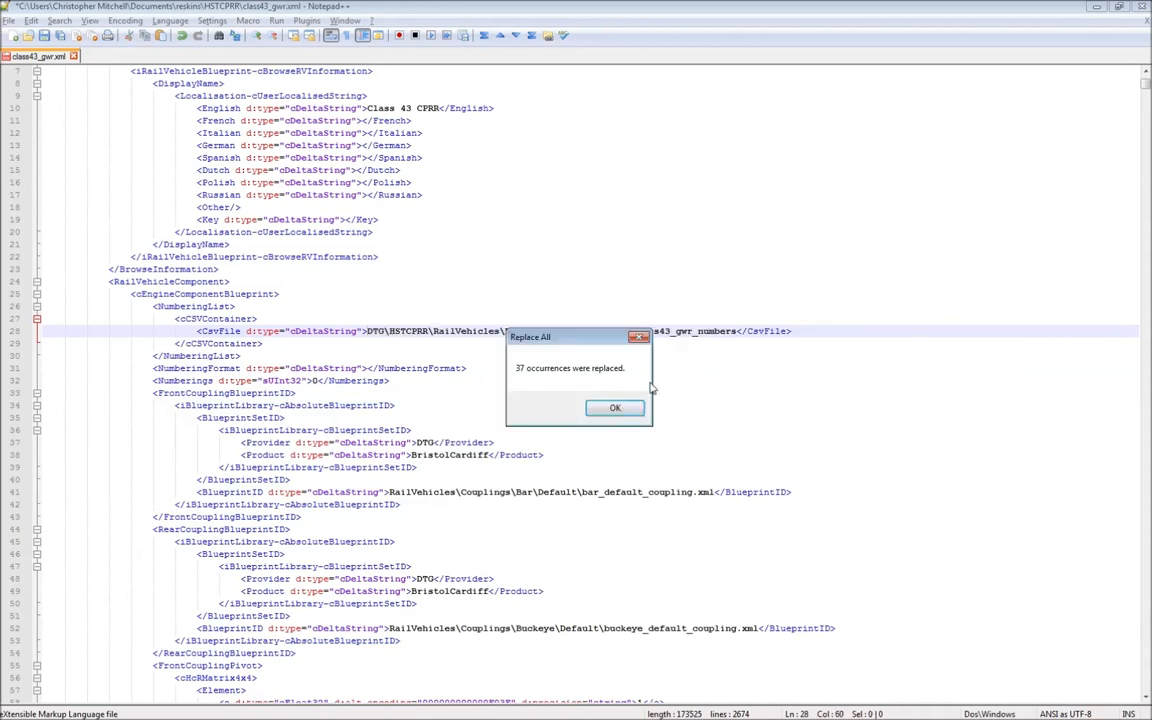
key(Return)
click(989, 345)
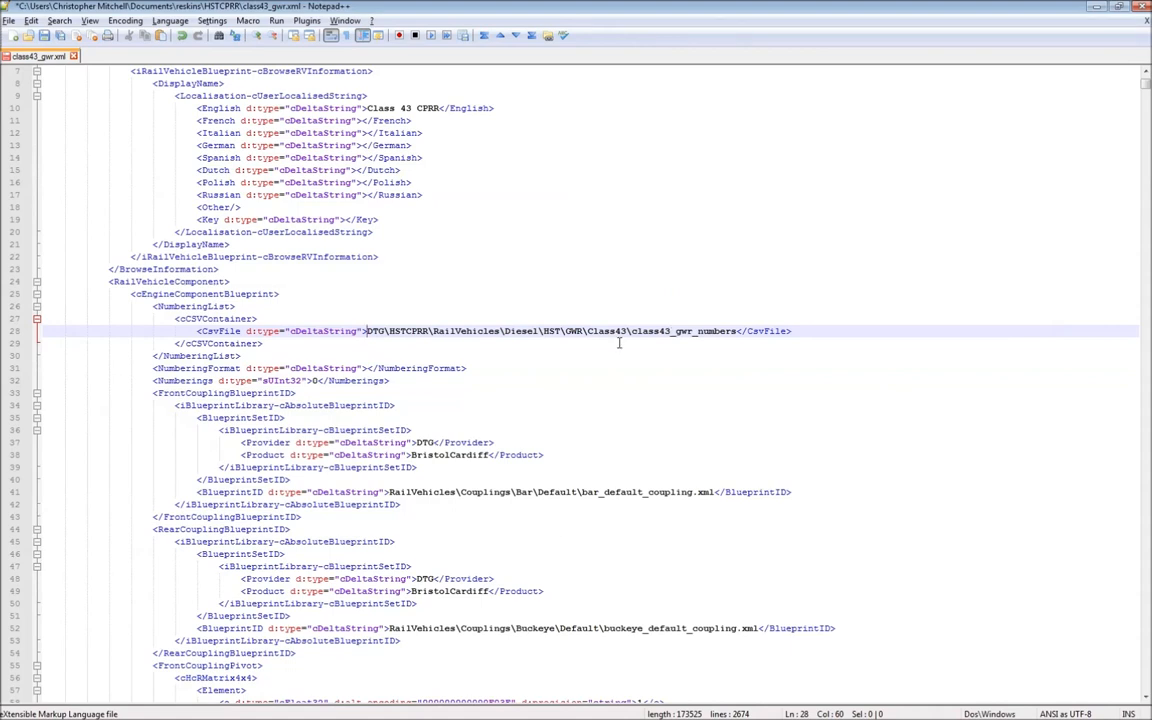
scroll(580, 340, down, 3)
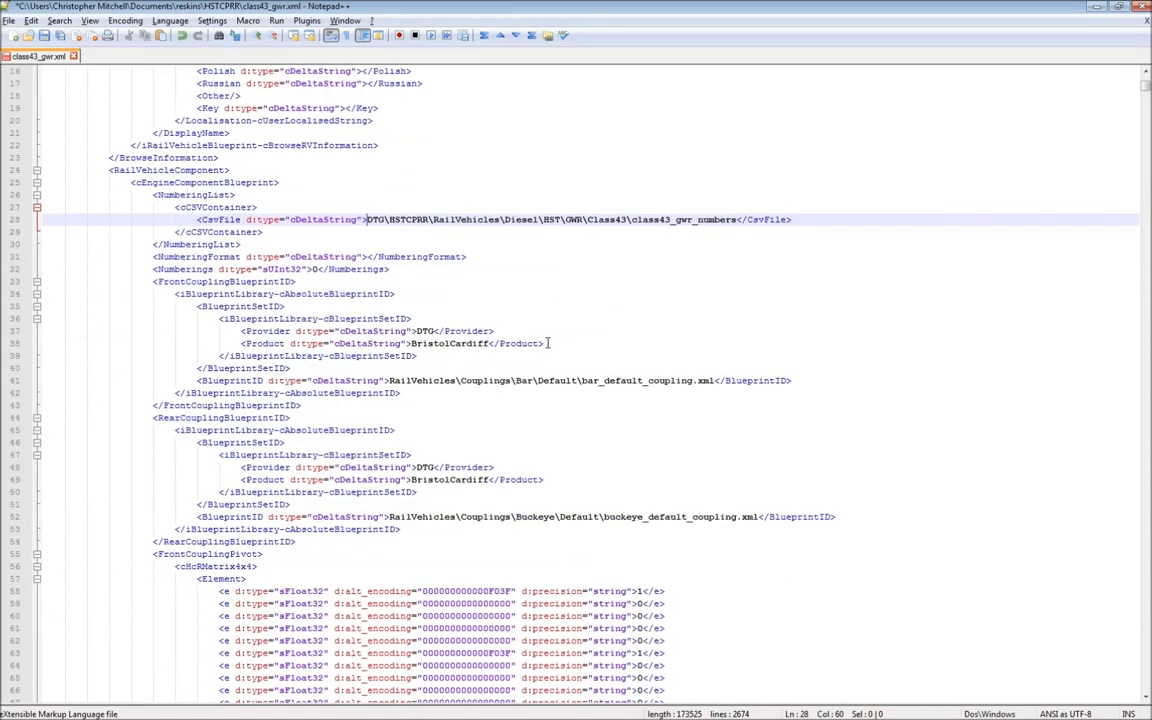
Step: Replace BristolCardiff with HSTCPRR in every matching Product element throughout class43_gwr.xml, keeping the surrounding tags intact
drag(544, 343, 240, 345)
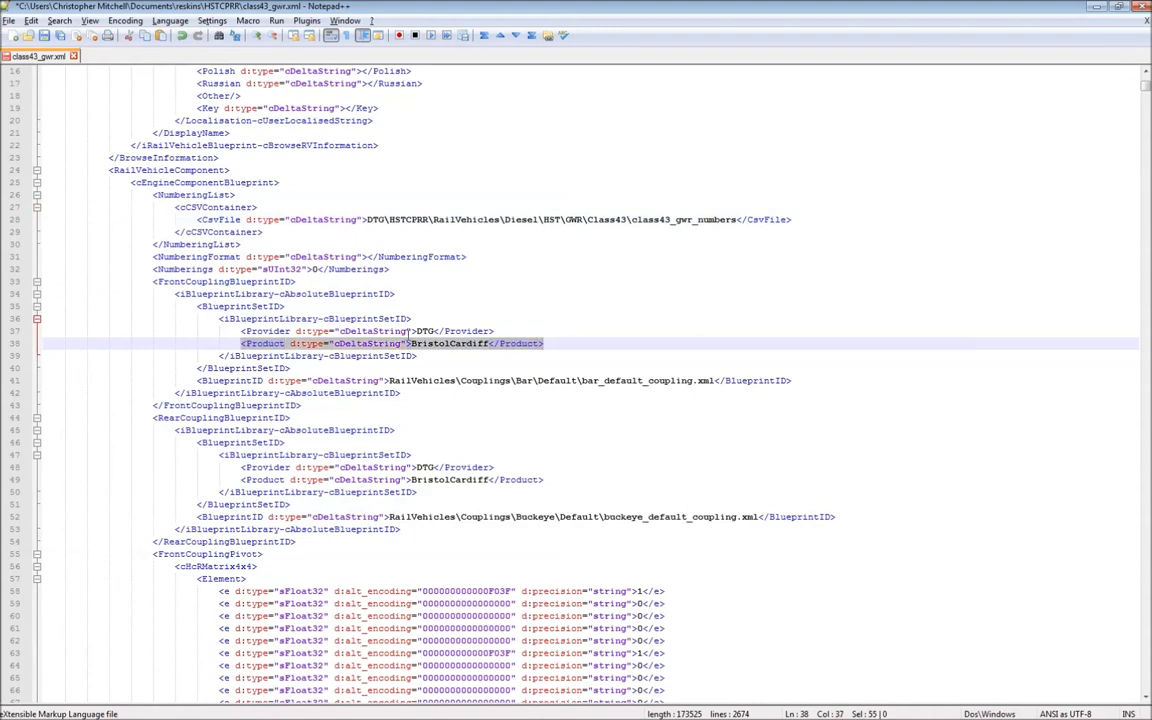
key(ctrl+f)
key(ctrl+c)
key(ctrl+h)
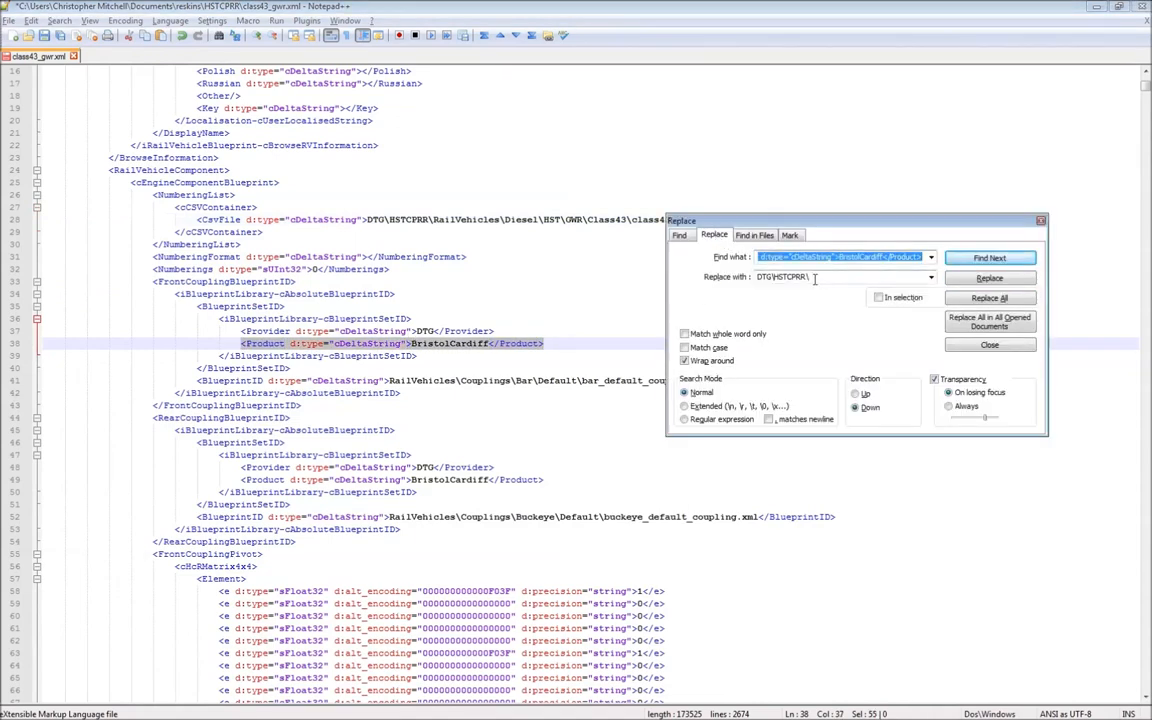
key(Tab)
key(ctrl+v)
double_click(872, 279)
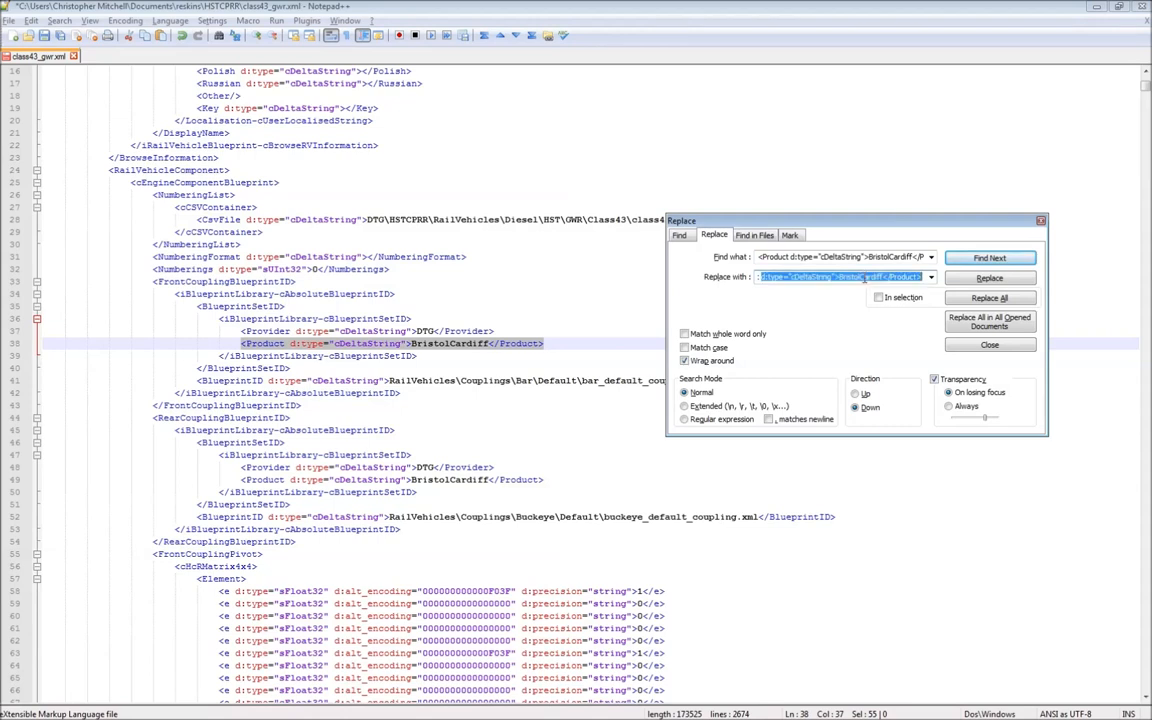
click(884, 277)
drag(844, 277, 884, 277)
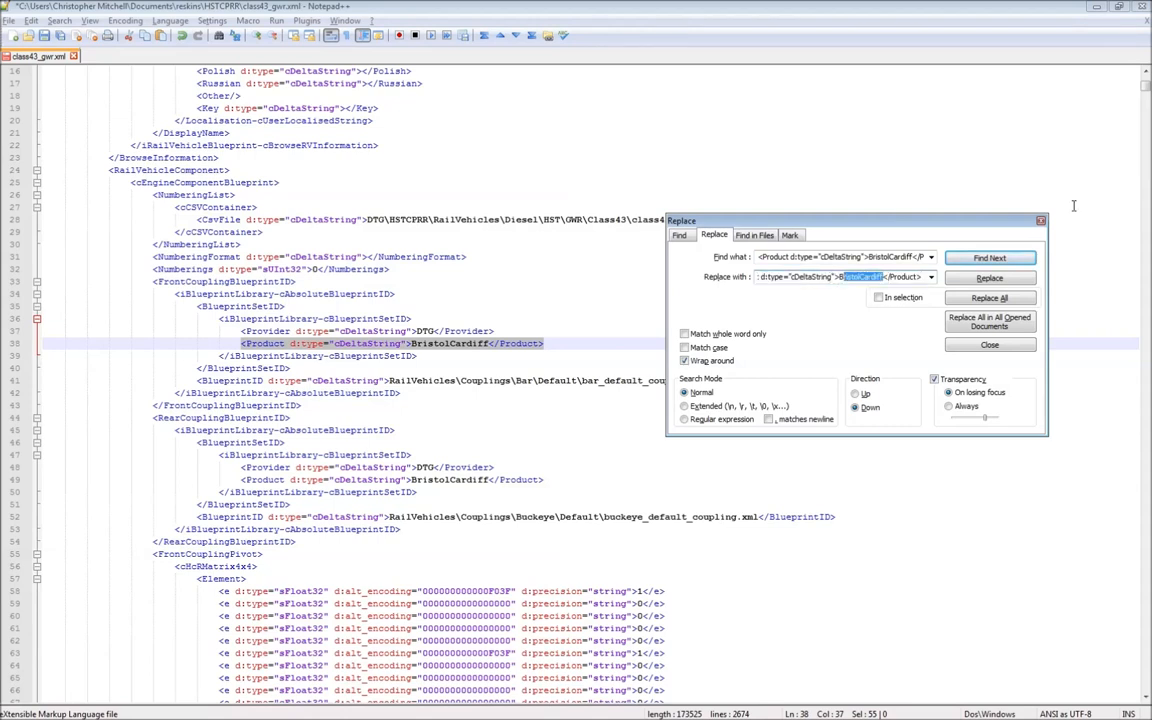
text(G)
key(BackSpace)
text(HSTCPRR)
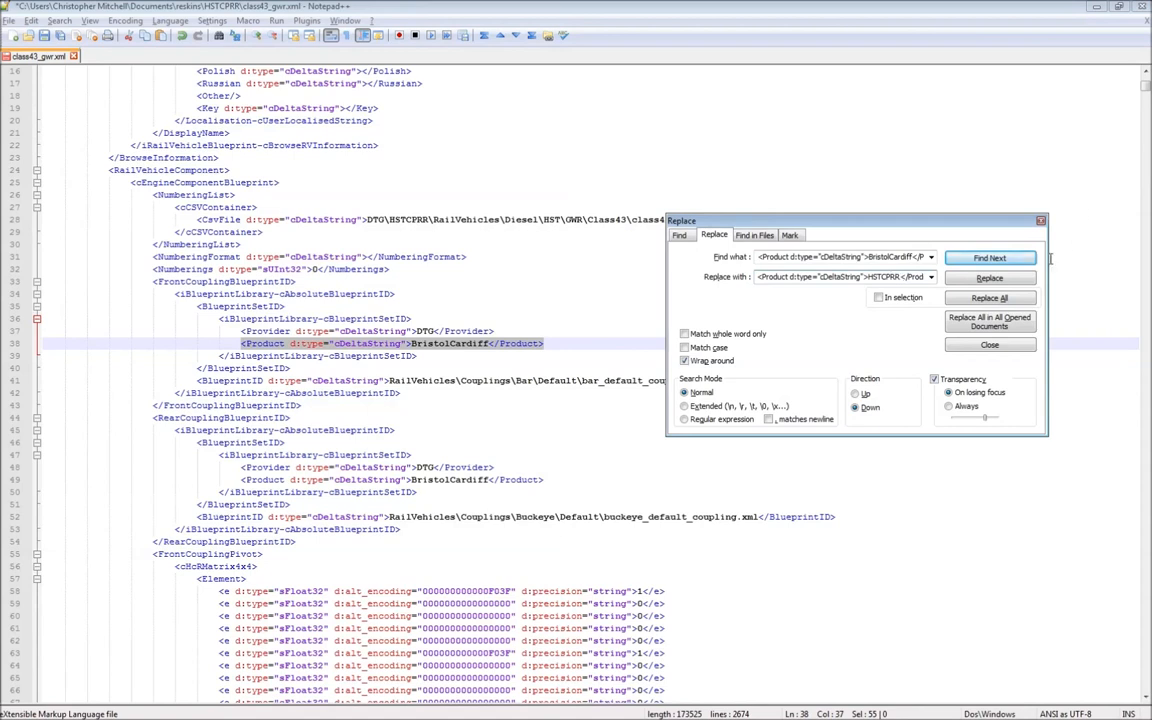
click(989, 297)
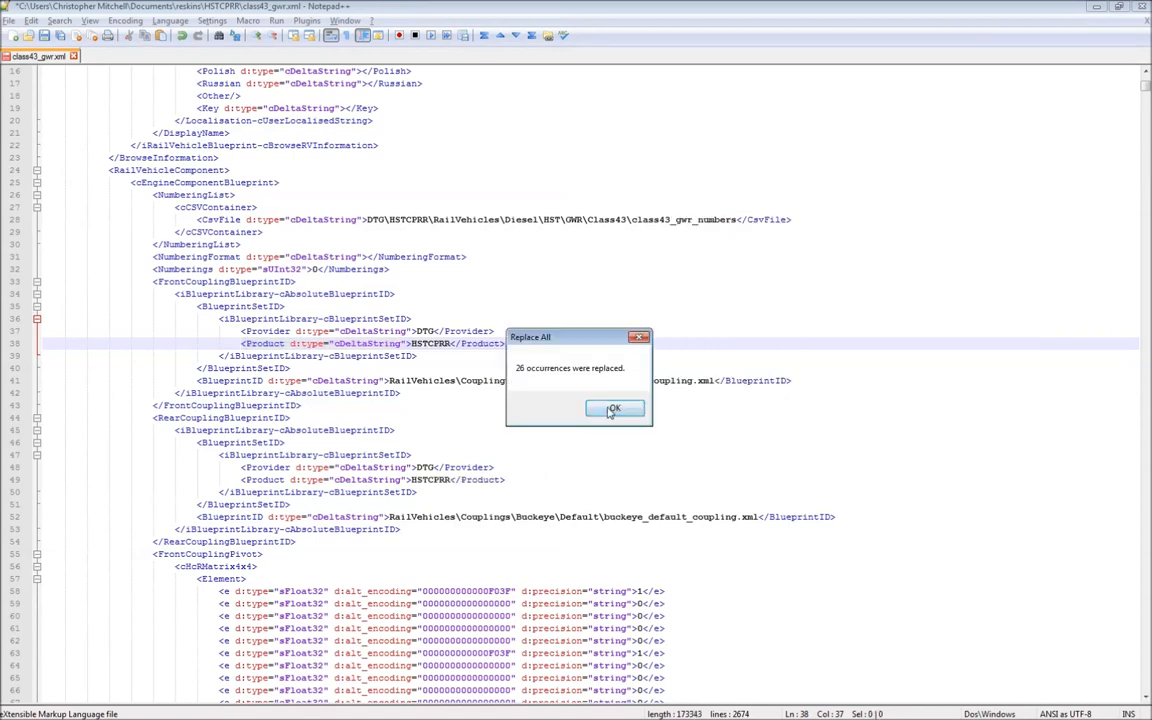
key(Return)
key(Escape)
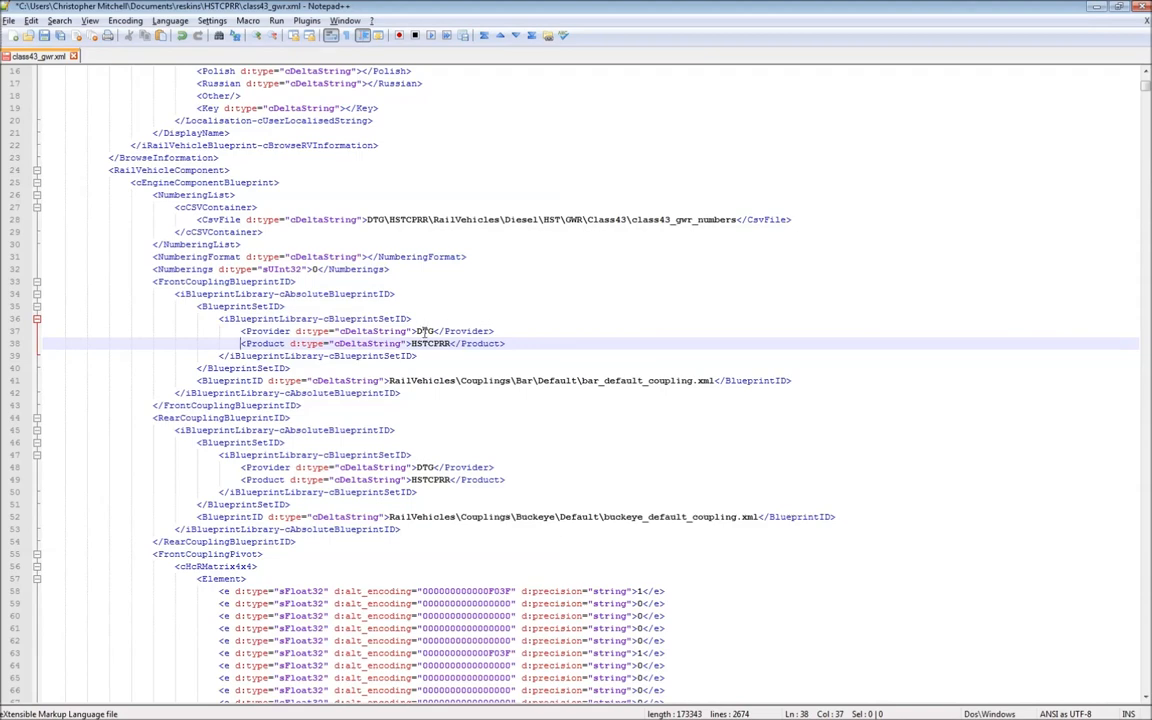
Step: Review the coupling and bogie sections of class43_gwr.xml, checking their product names and blueprint paths
click(486, 309)
scroll(487, 309, down, 2)
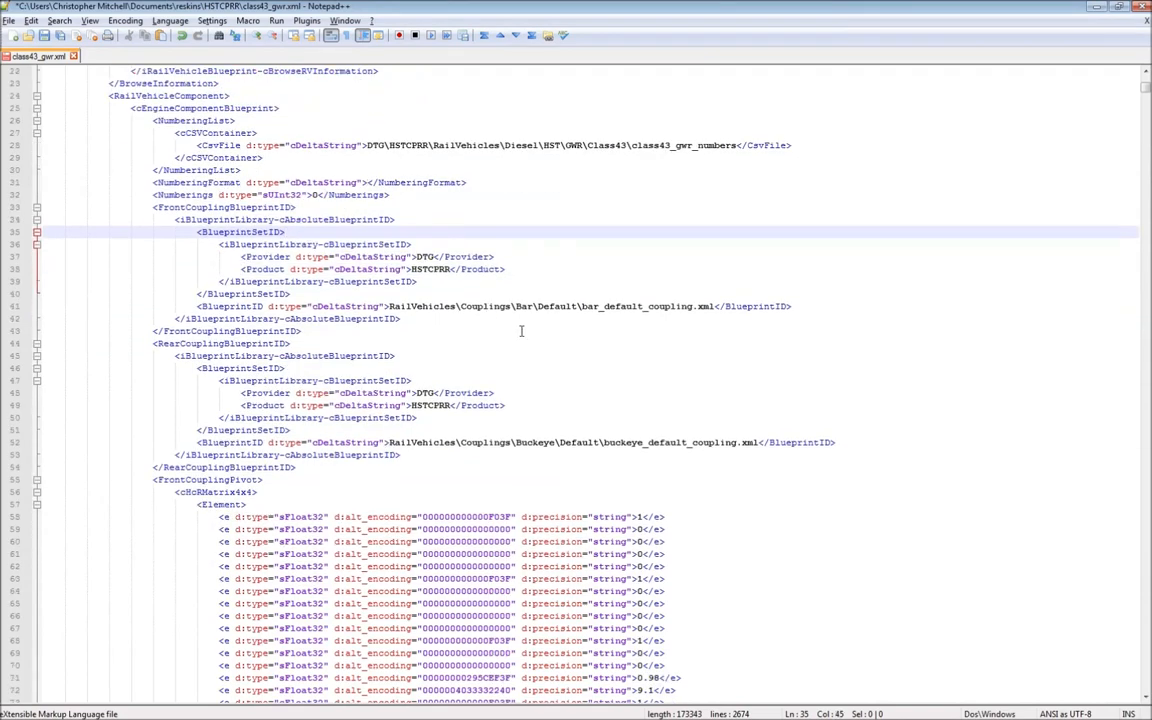
scroll(455, 300, down, 3)
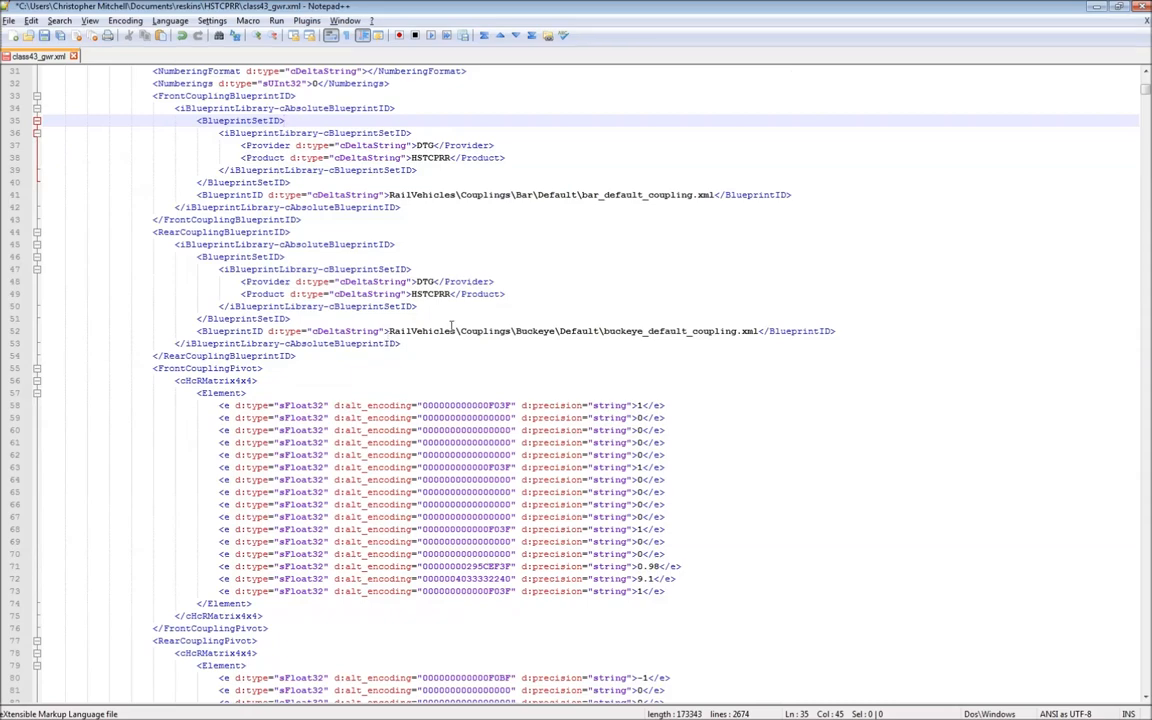
scroll(560, 320, down, 10)
scroll(591, 337, down, 20)
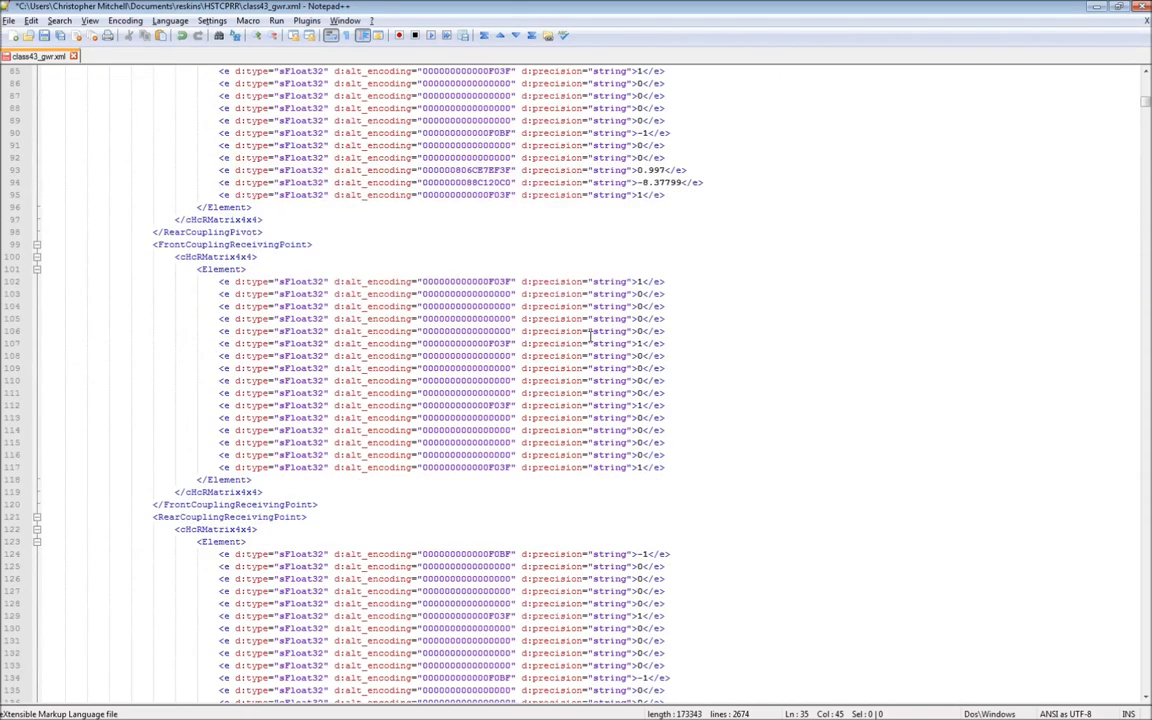
scroll(591, 338, down, 7)
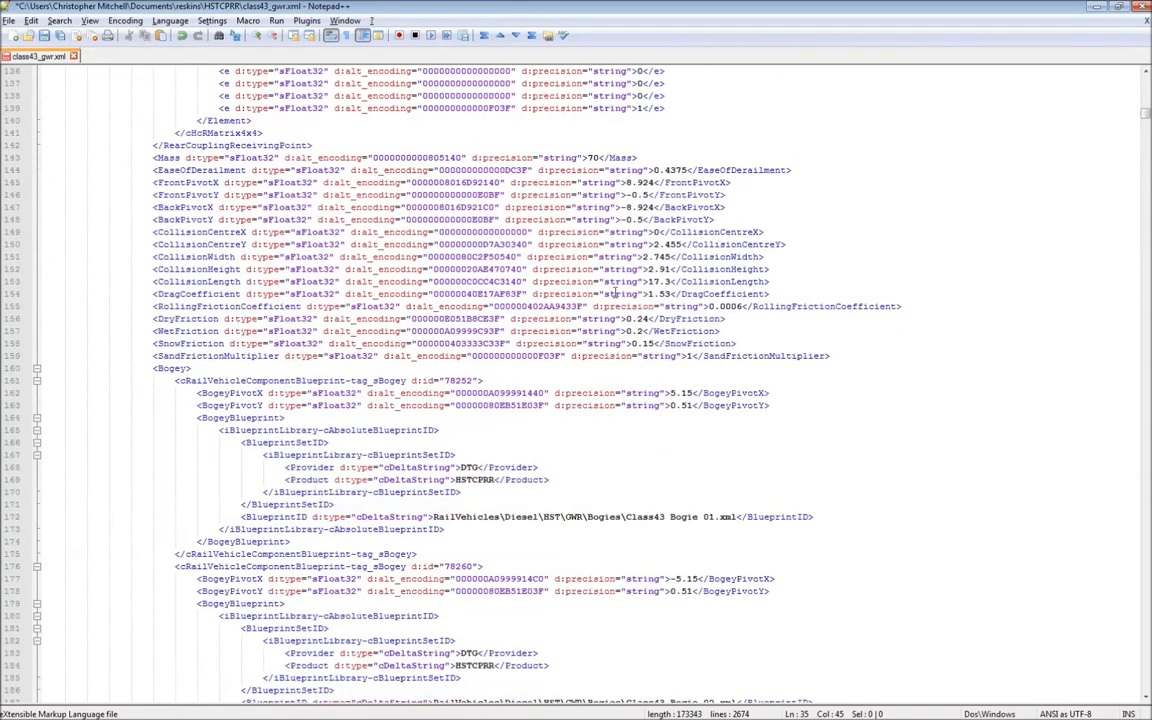
scroll(660, 257, down, 2)
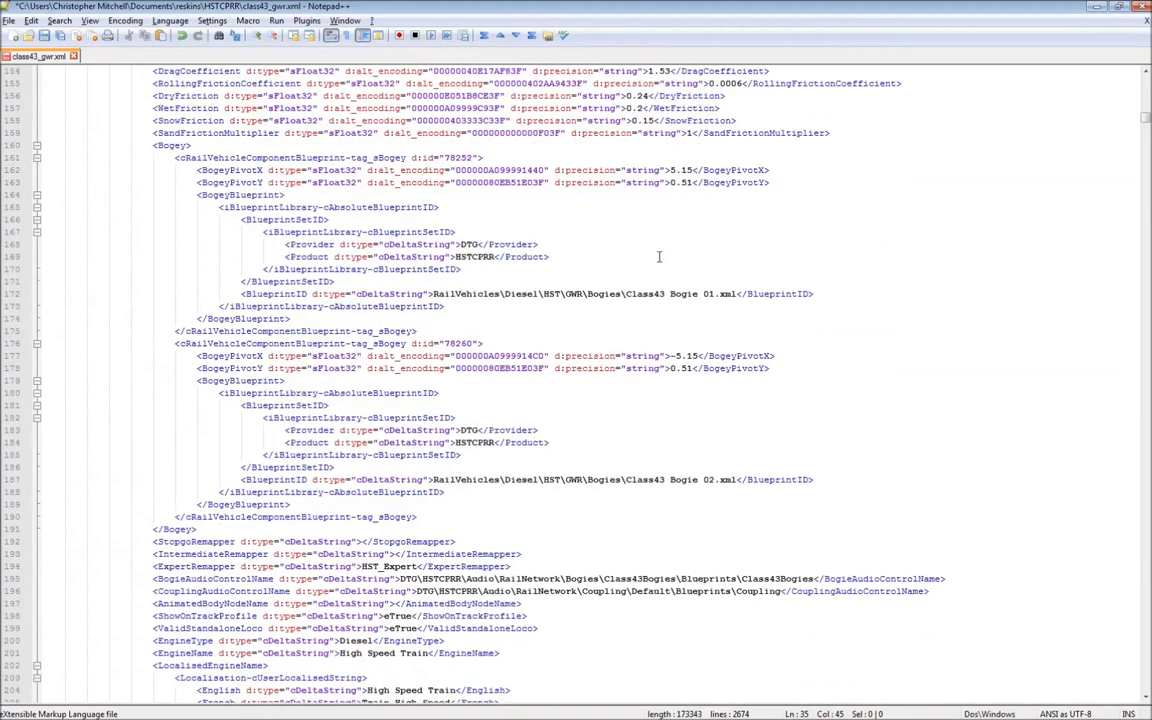
click(548, 293)
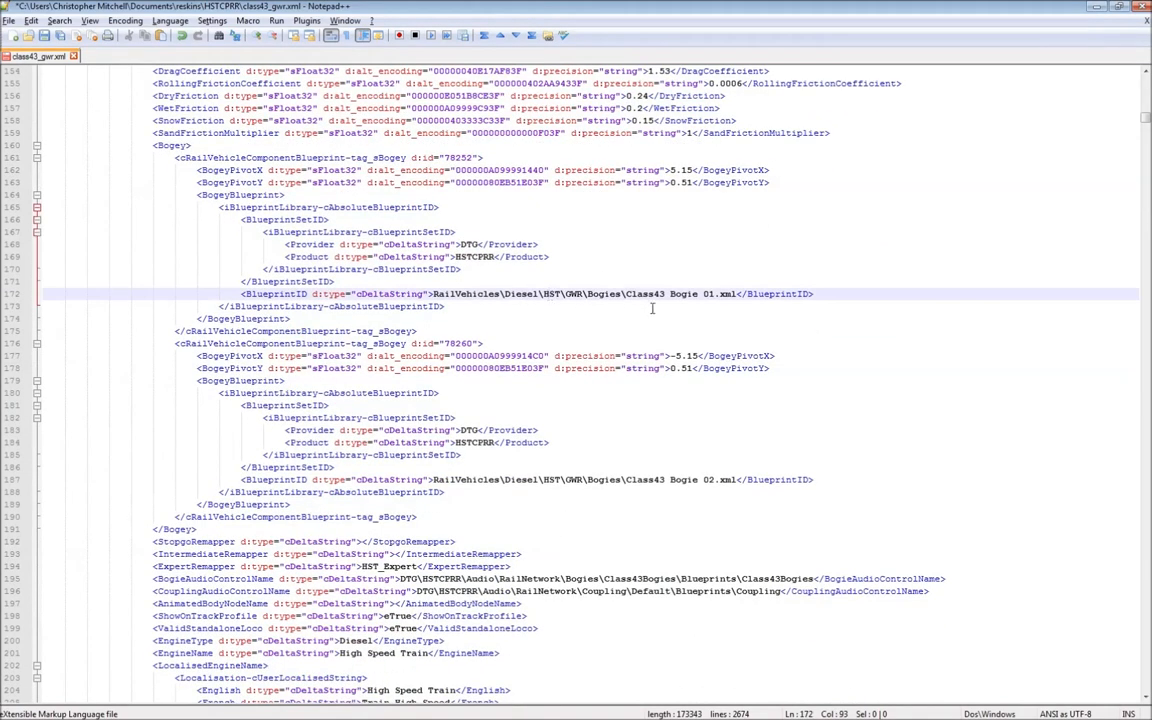
scroll(555, 296, down, 2)
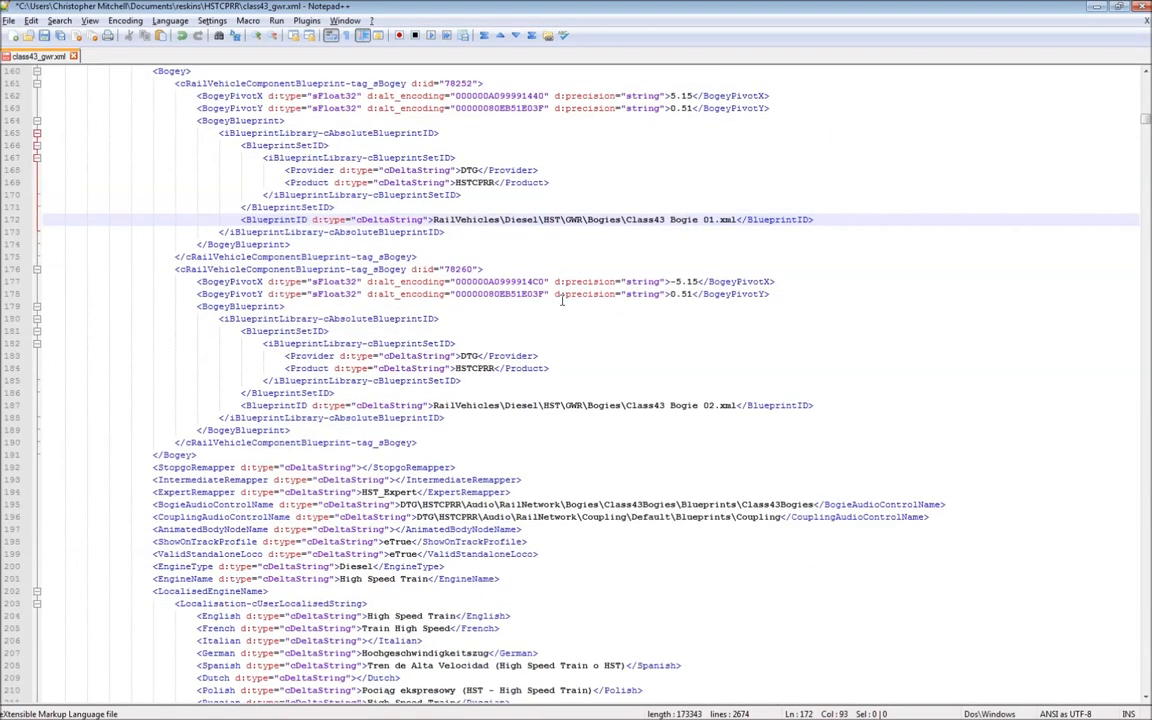
double_click(576, 220)
click(578, 222)
double_click(574, 221)
click(597, 245)
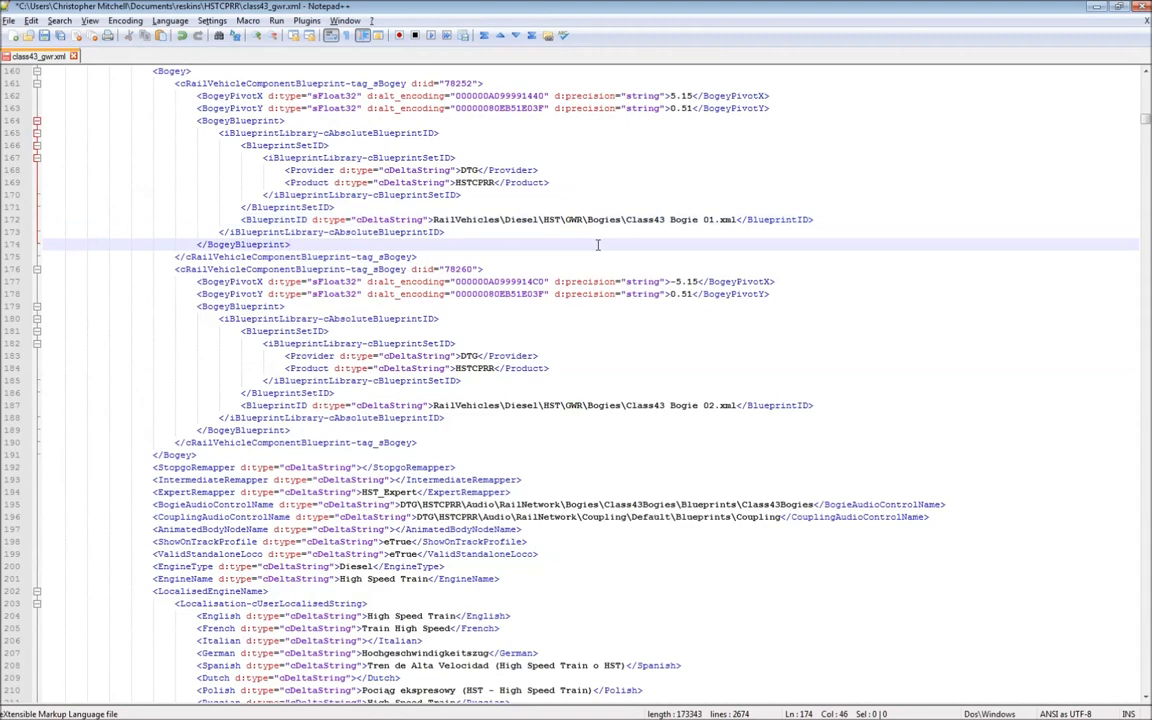
Step: Review the audio, camera, render, engine simulation and cab sections of class43_gwr.xml for the product names and paths they reference
scroll(597, 245, down, 4)
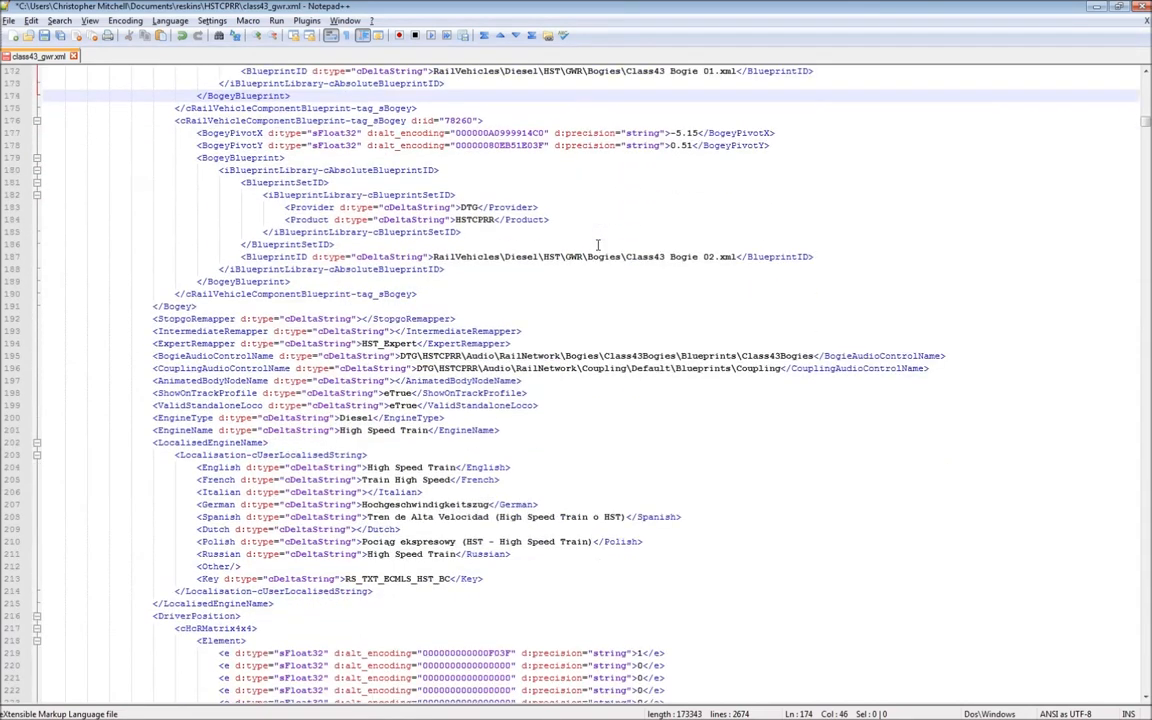
scroll(597, 245, down, 2)
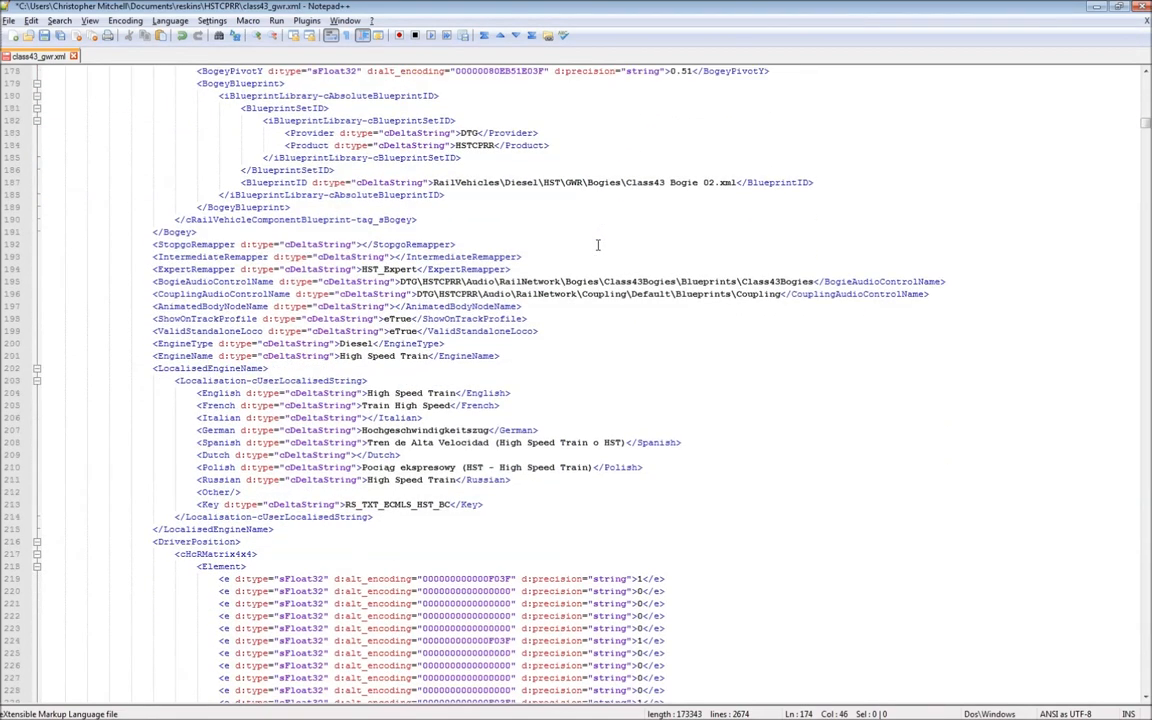
scroll(597, 245, down, 2)
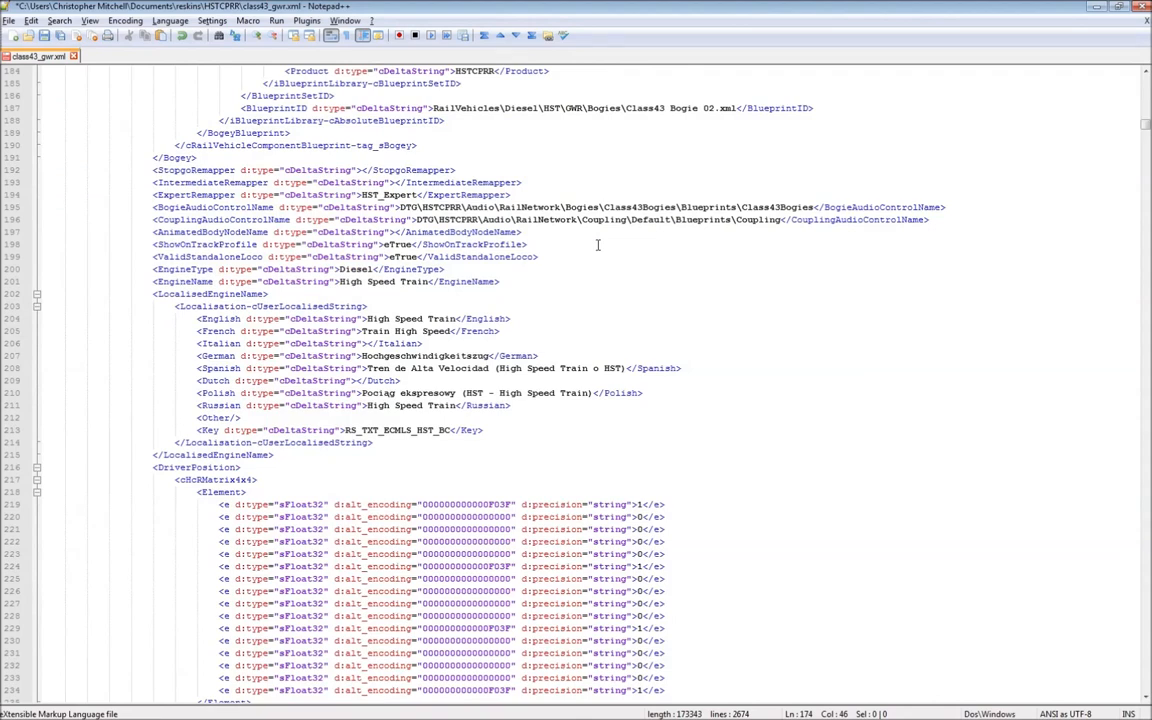
scroll(597, 245, down, 1)
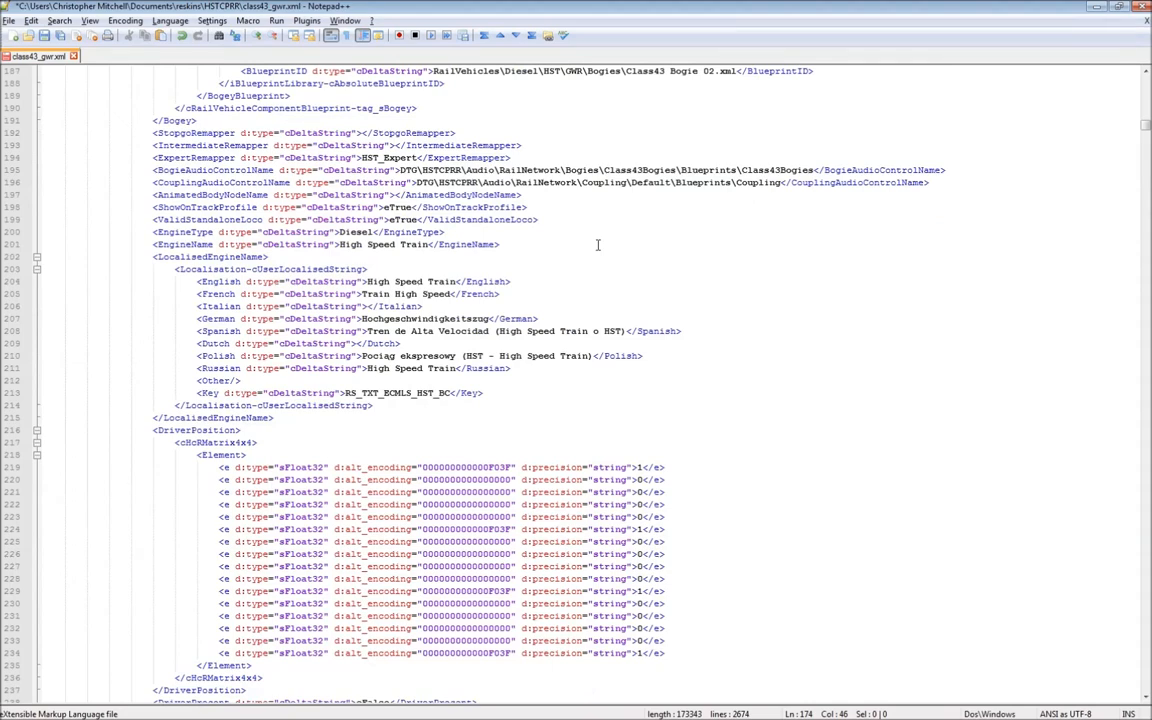
scroll(597, 245, down, 2)
scroll(597, 245, down, 10)
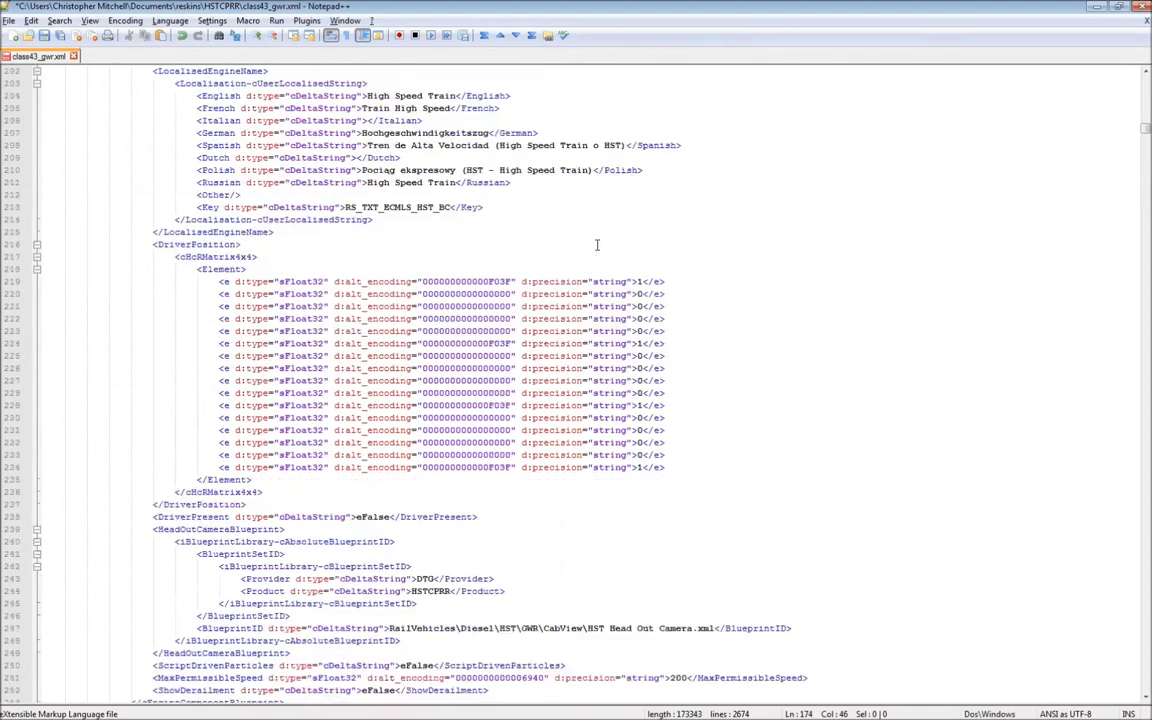
scroll(597, 245, down, 2)
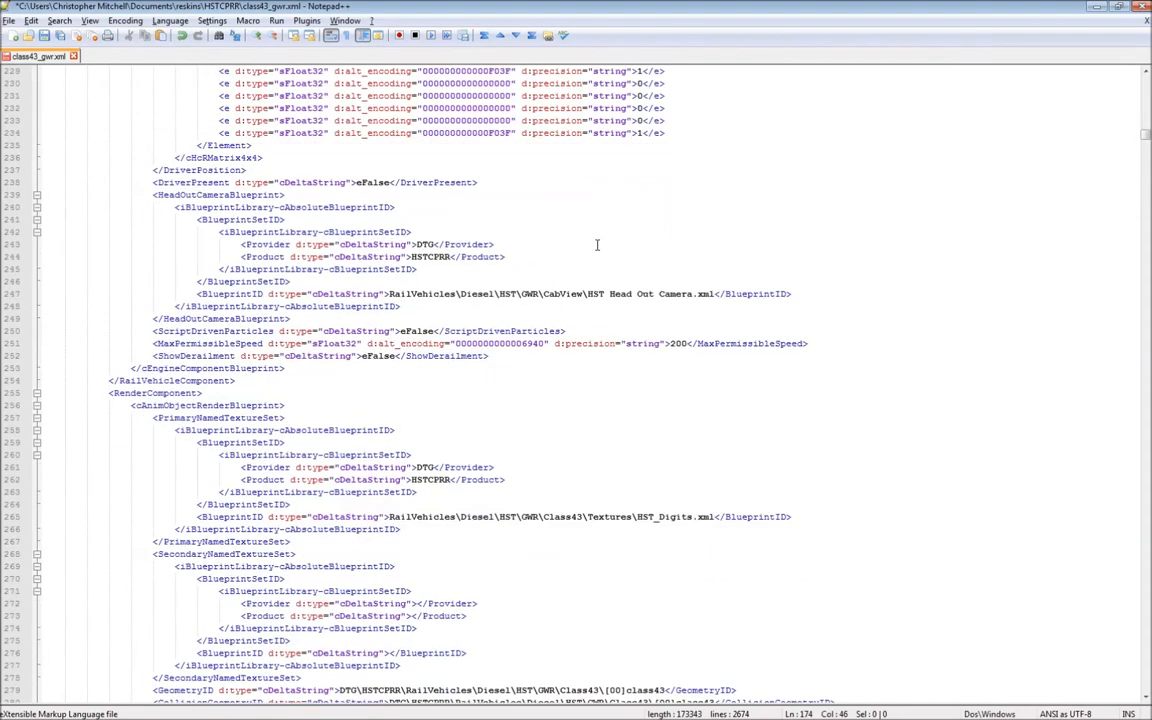
scroll(597, 245, down, 3)
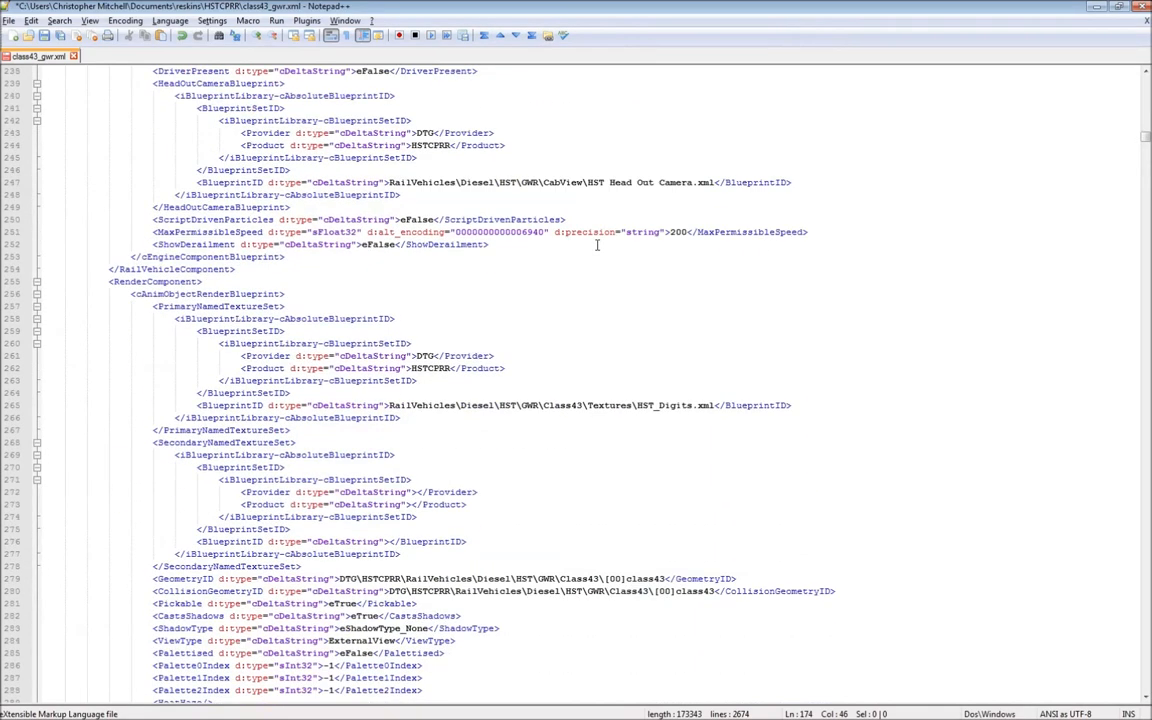
scroll(597, 245, down, 9)
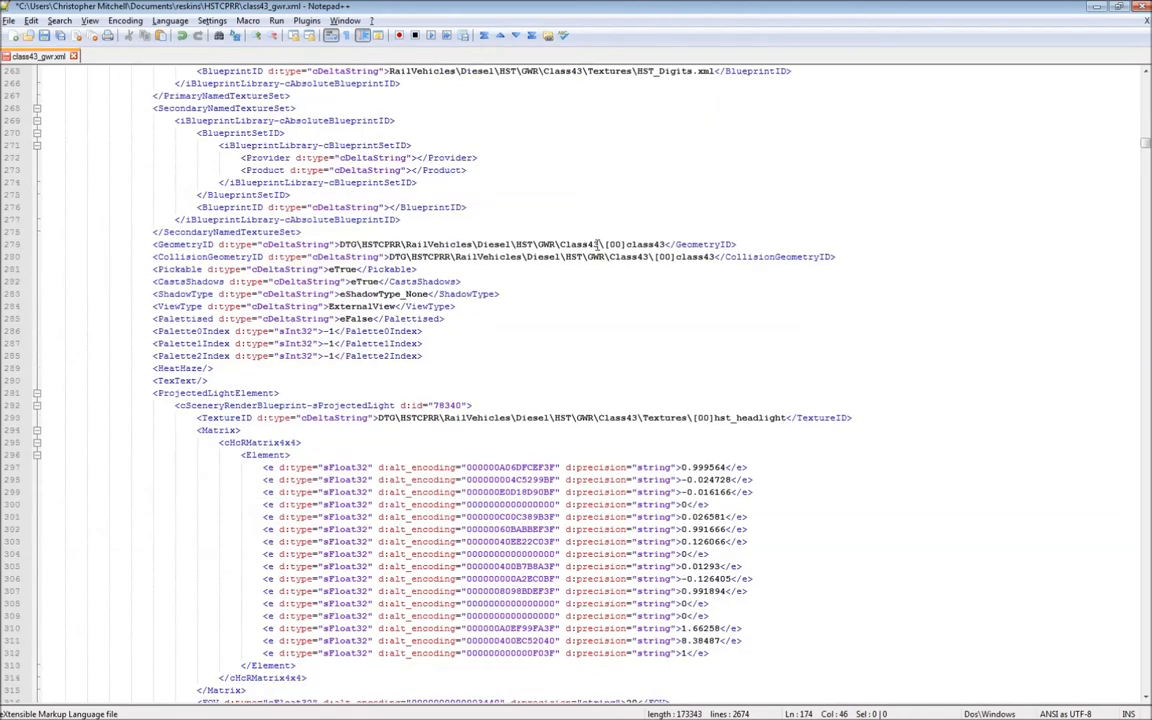
scroll(597, 245, down, 1)
scroll(597, 245, down, 13)
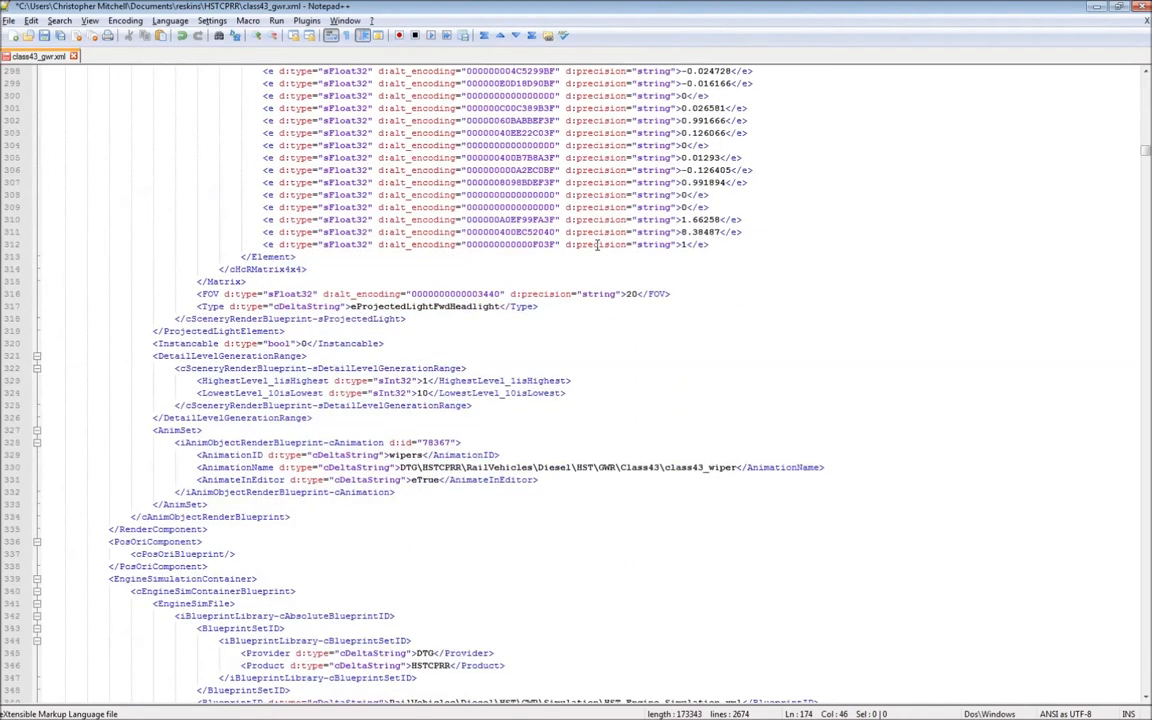
scroll(597, 245, down, 2)
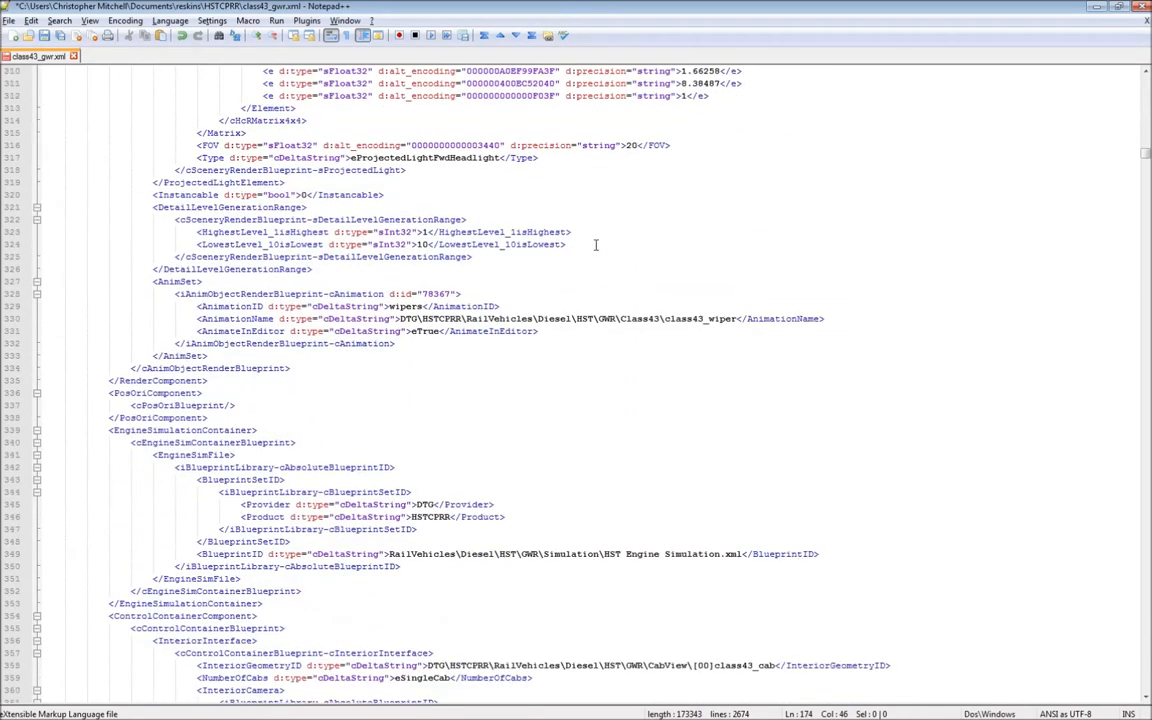
scroll(595, 245, down, 6)
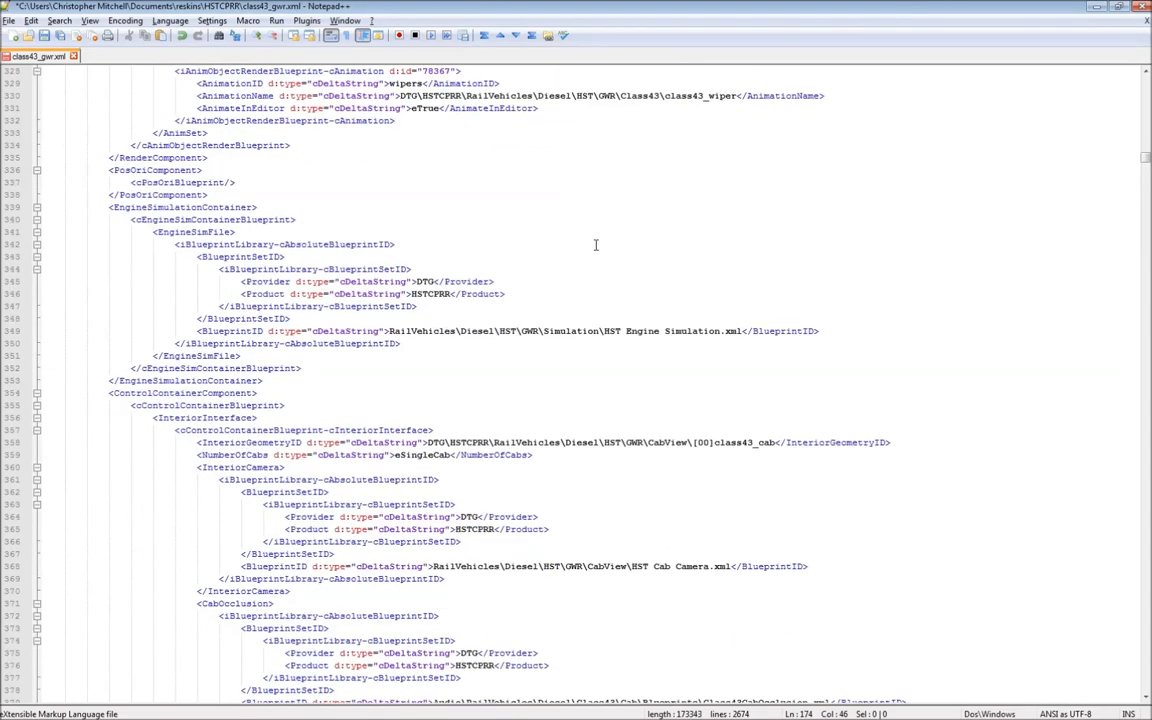
scroll(595, 245, down, 13)
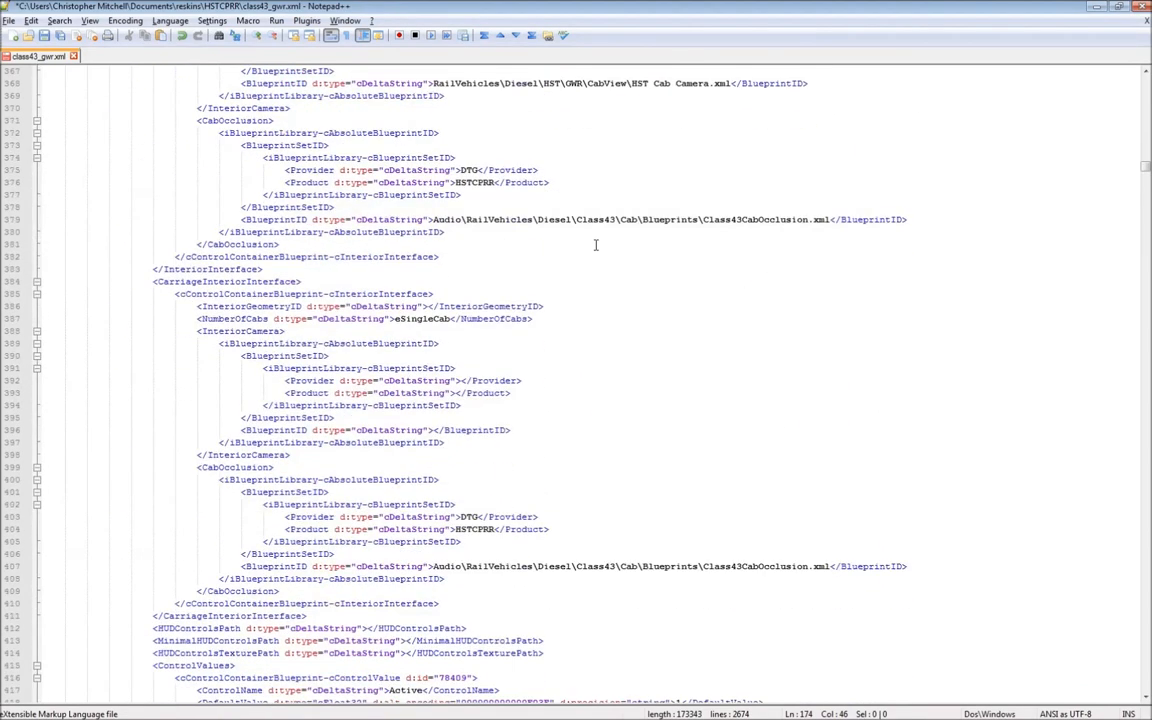
scroll(595, 245, down, 13)
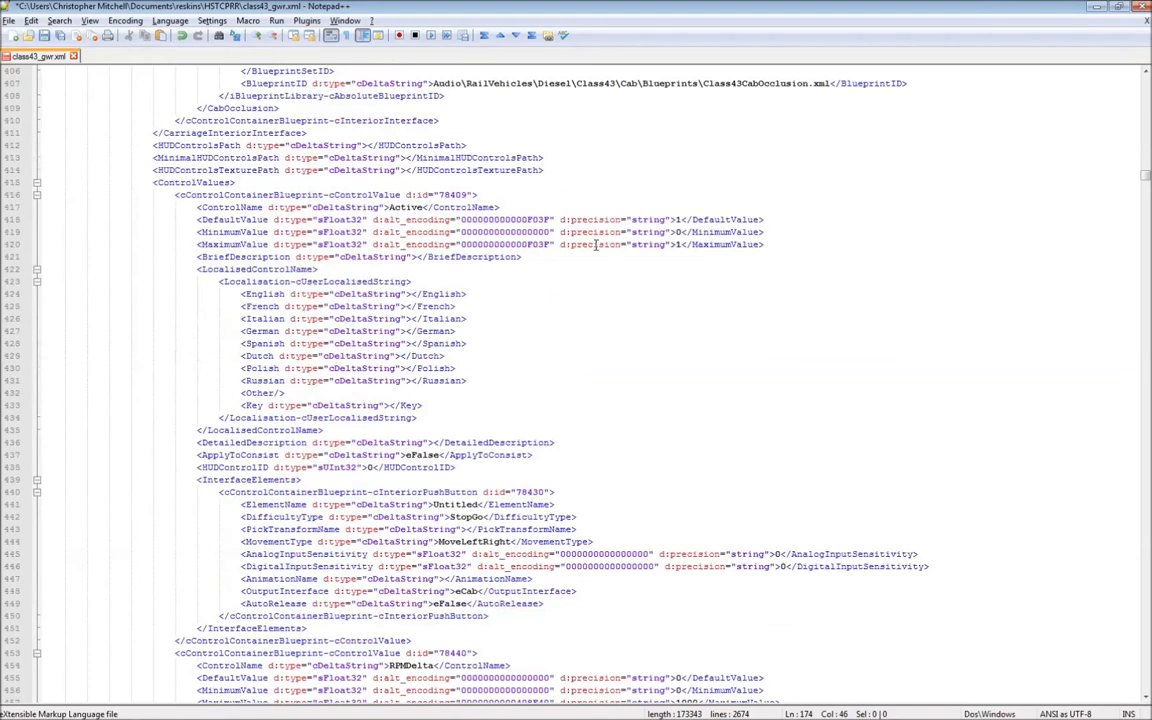
Step: Save the edited class43_gwr.xml and close the text editor
key(ctrl+s)
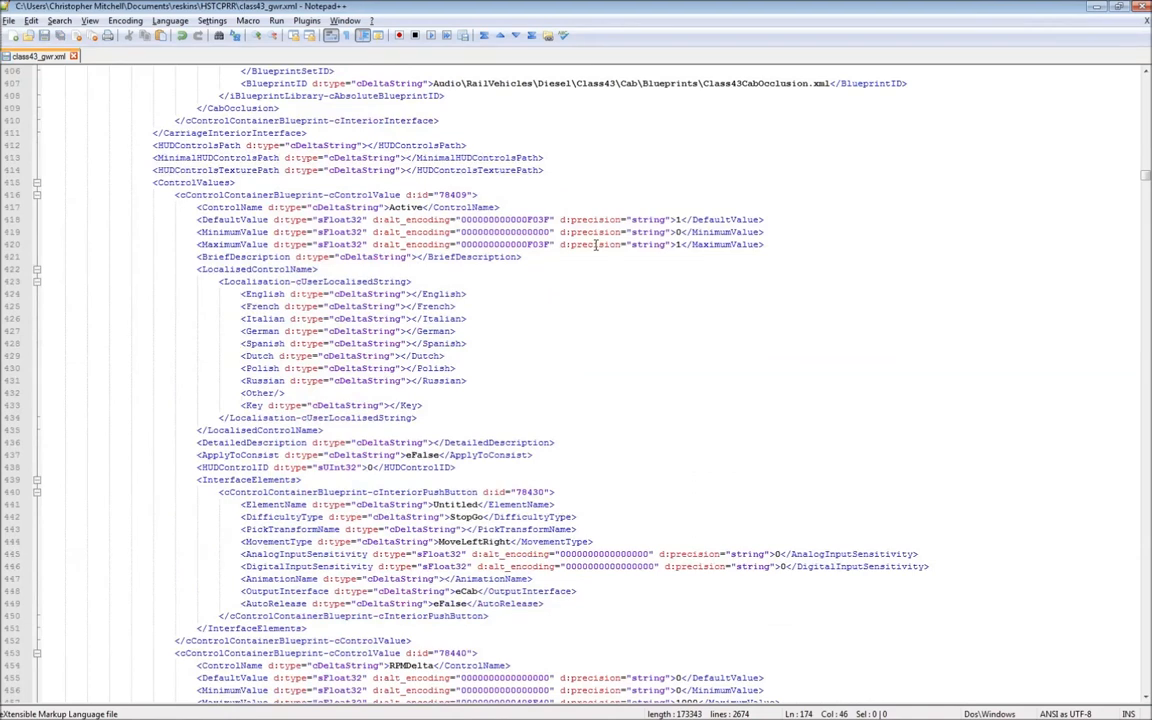
click(1140, 7)
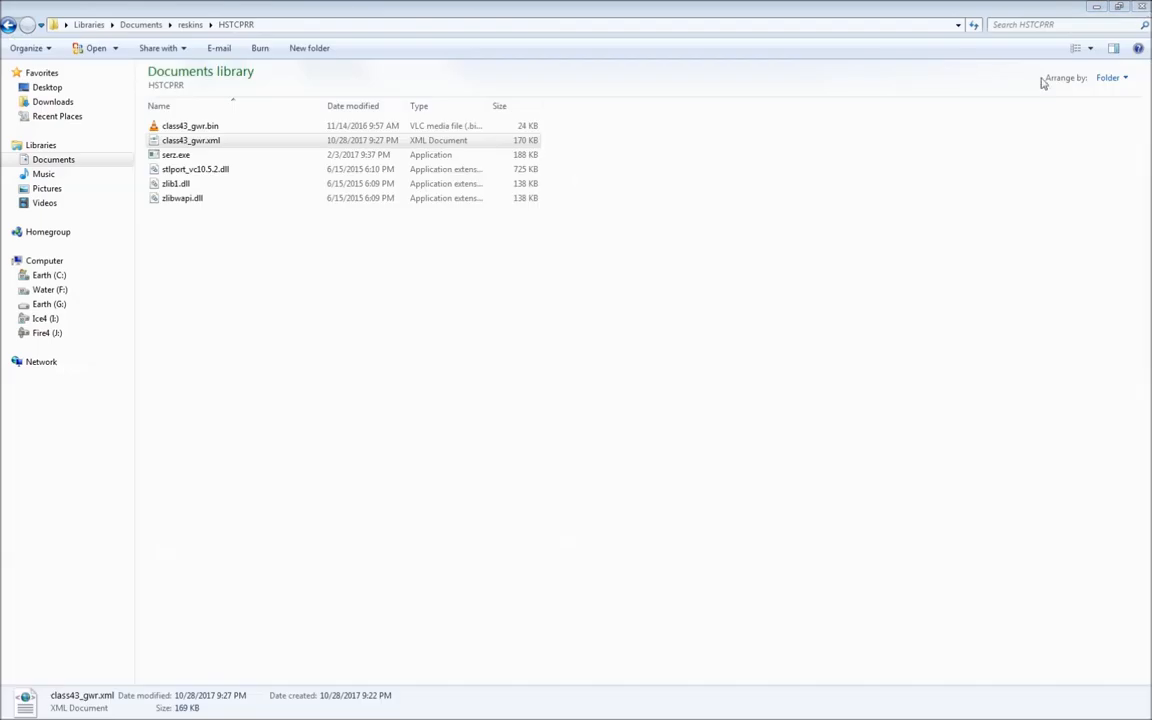
click(548, 381)
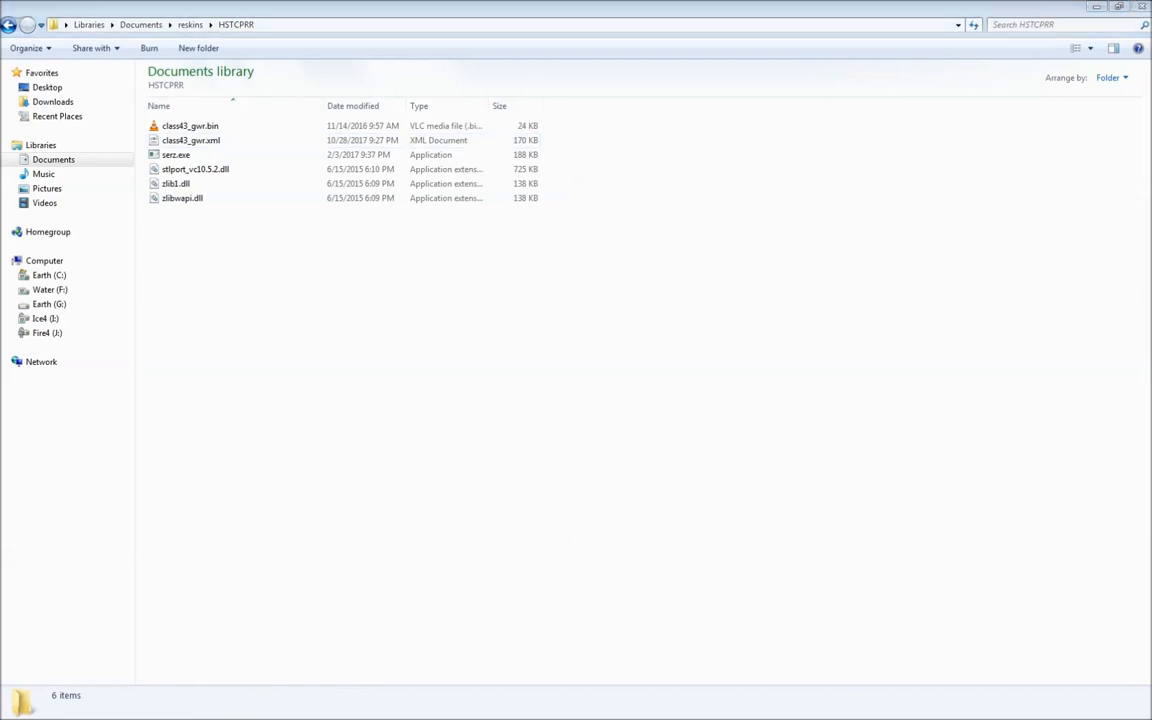
Step: Convert the edited class43_gwr.xml back to class43_gwr.bin by running serz.exe on it in the command prompt
key(alt+Tab)
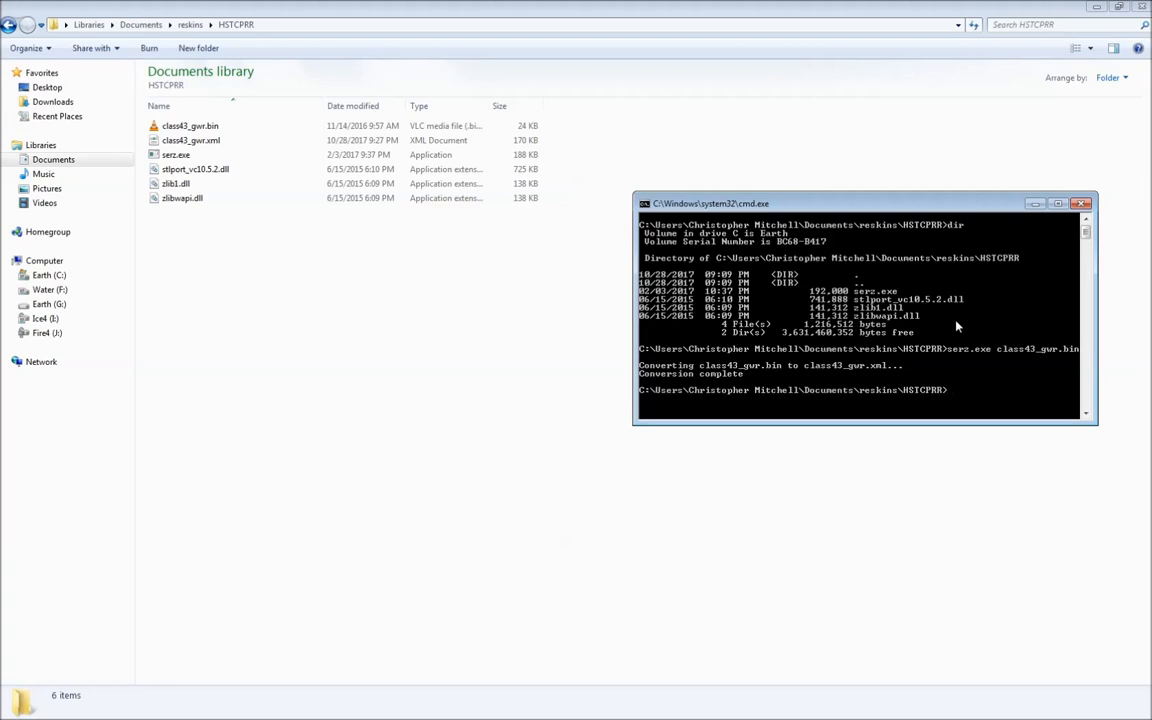
text(s)
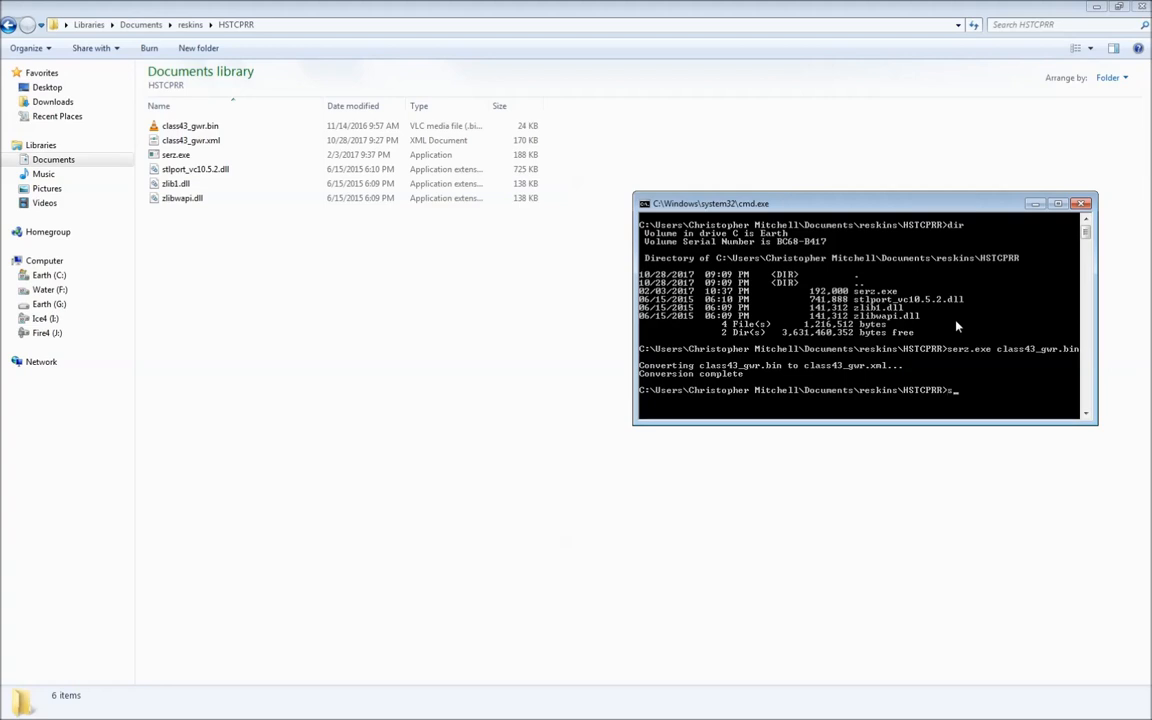
text(erz.exe )
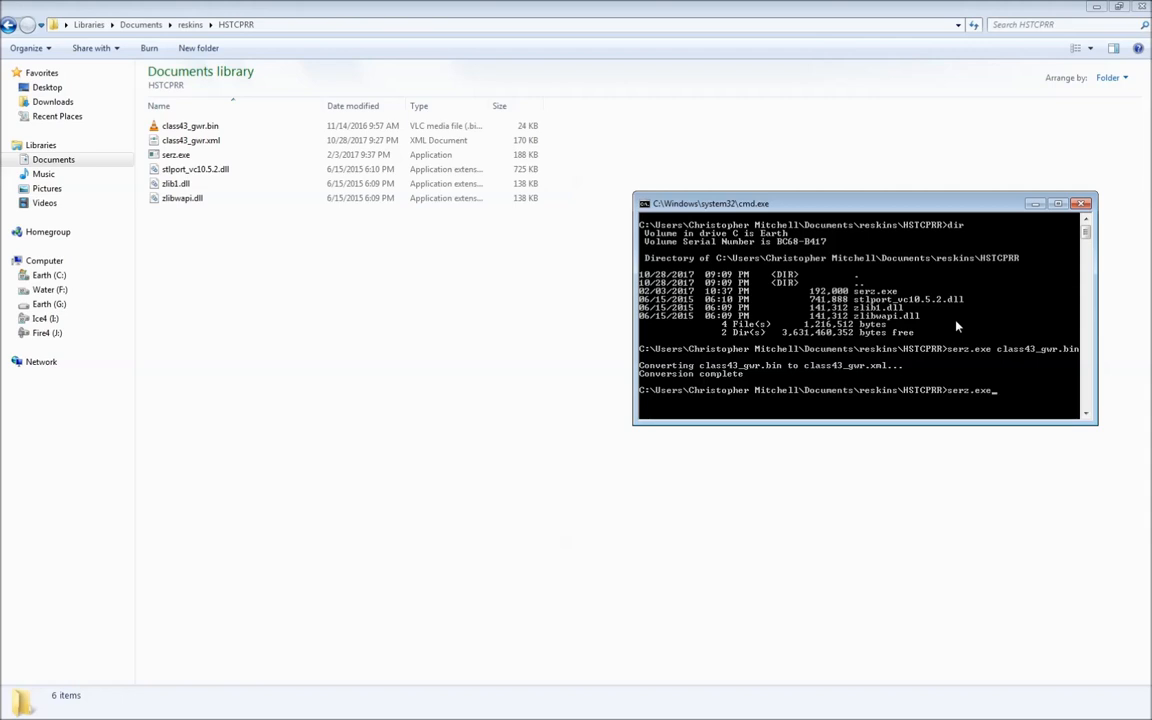
text(c)
key(Tab)
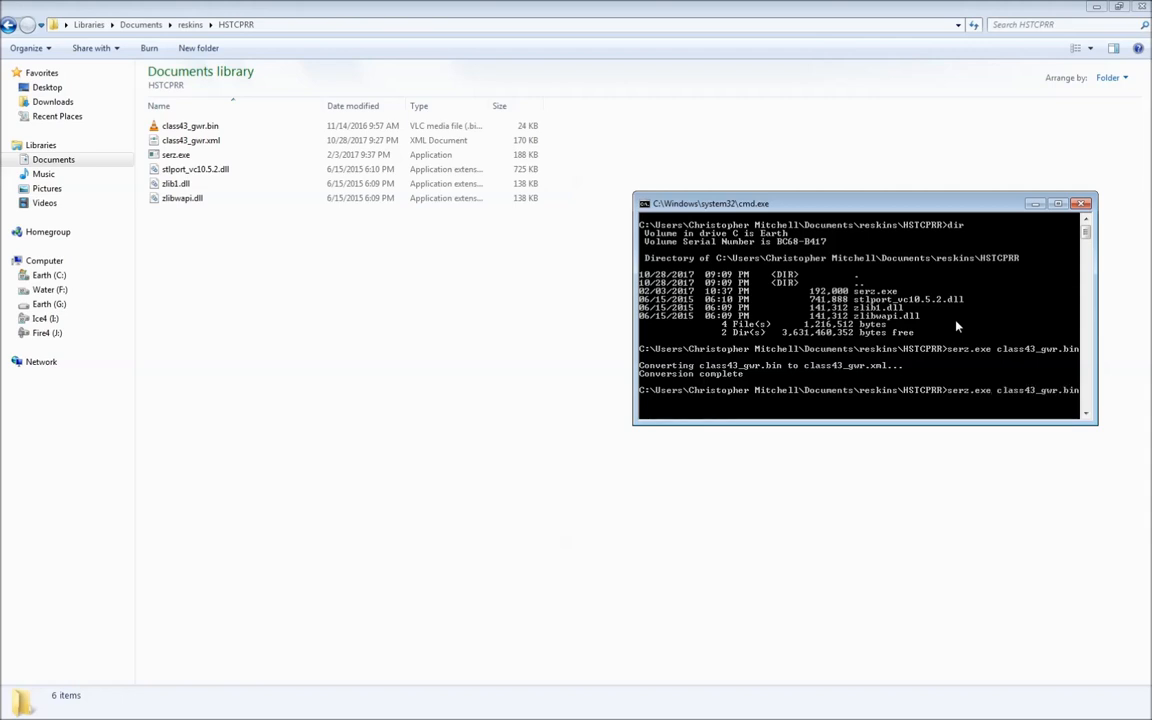
key(Tab)
key(Return)
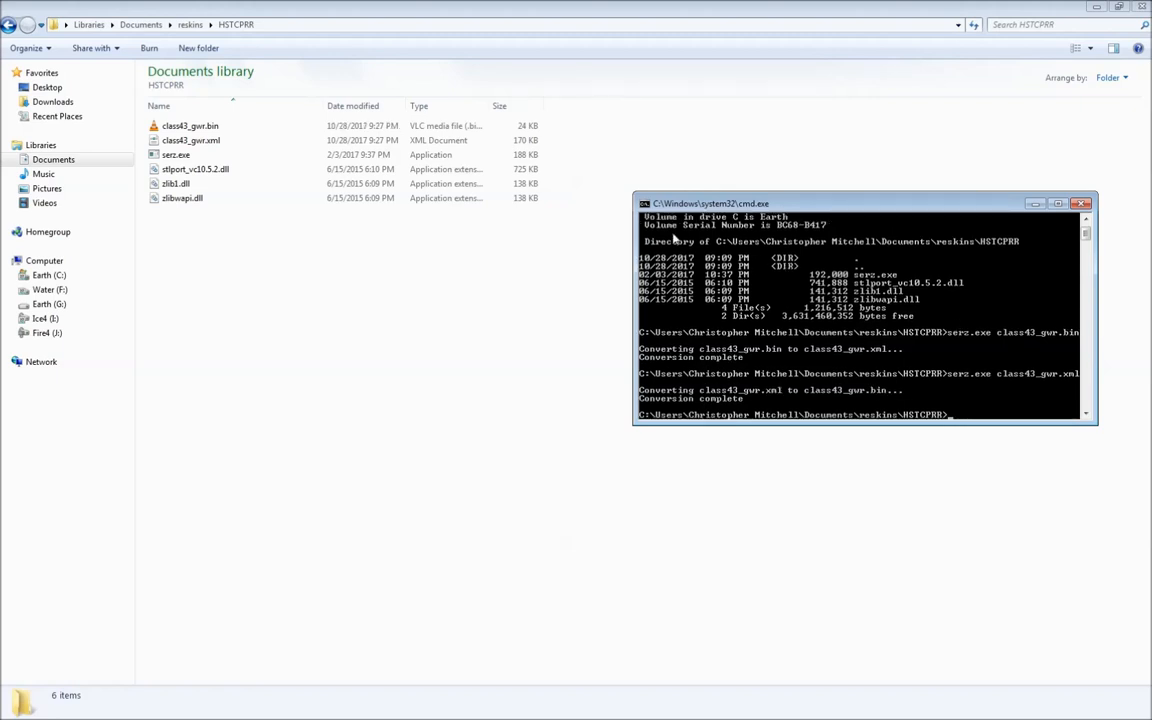
Step: Copy the rebuilt class43_gwr.bin into the Class43 folder of BristolCardiffAssets.ap, replacing the original, and check its entry against class43_gwr_nd.bin
click(284, 128)
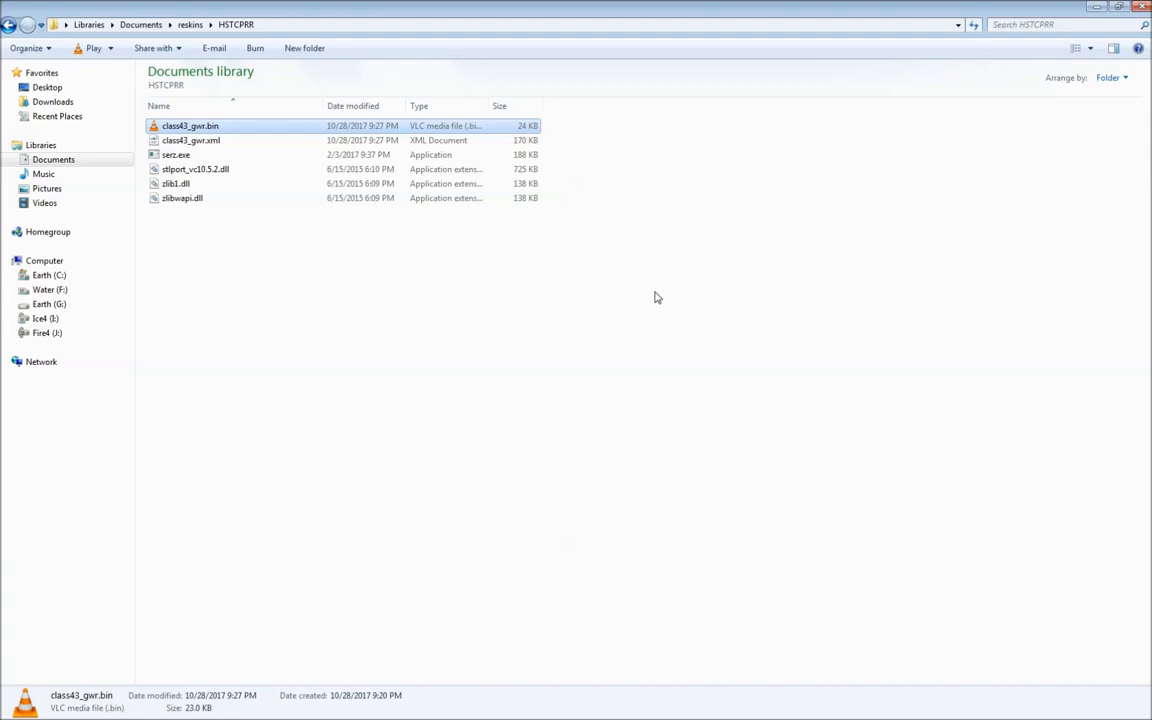
key(alt+Tab)
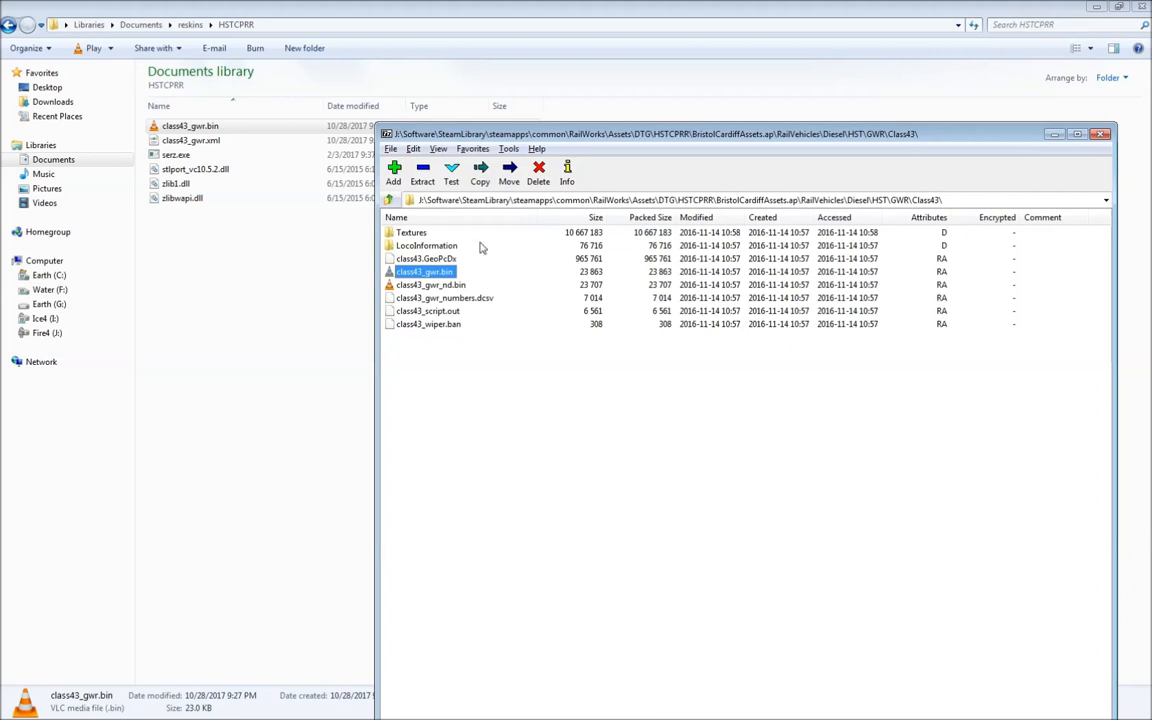
drag(205, 127, 563, 358)
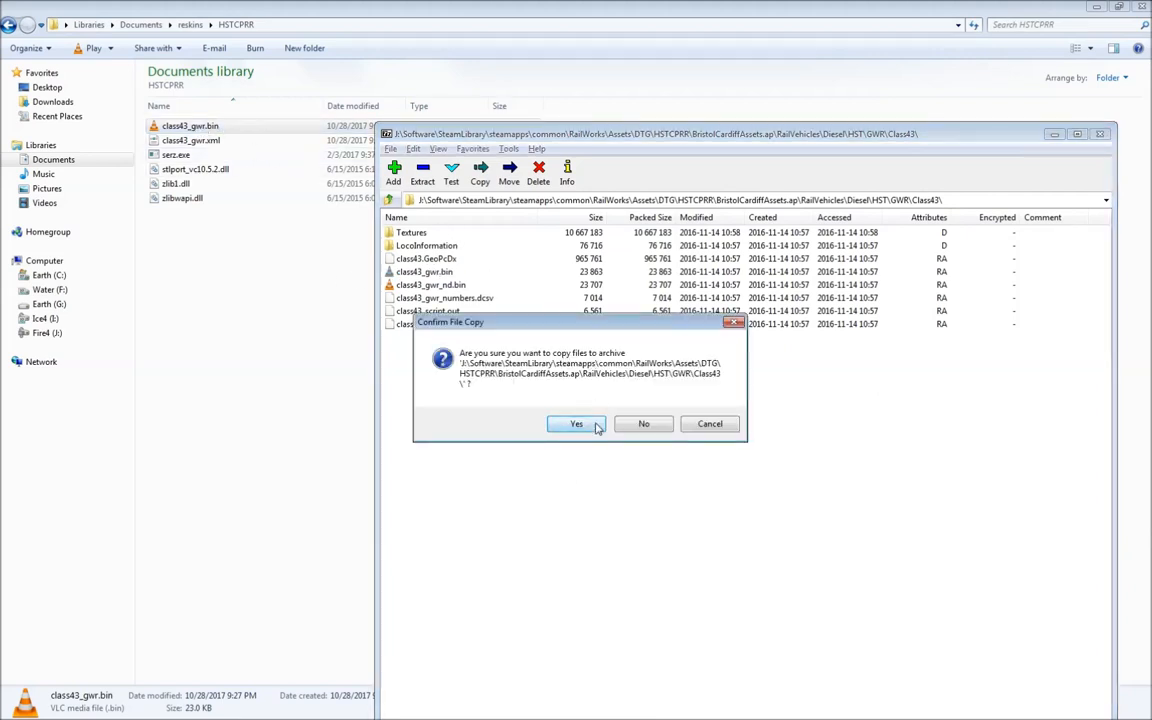
click(589, 425)
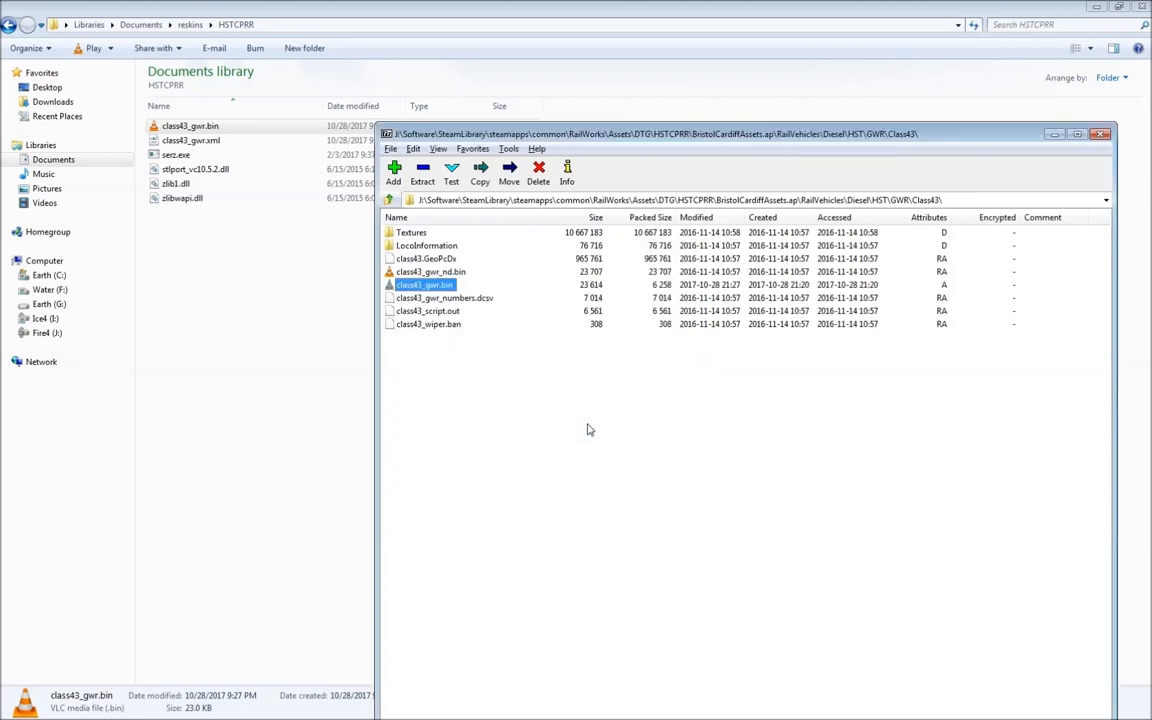
click(430, 272)
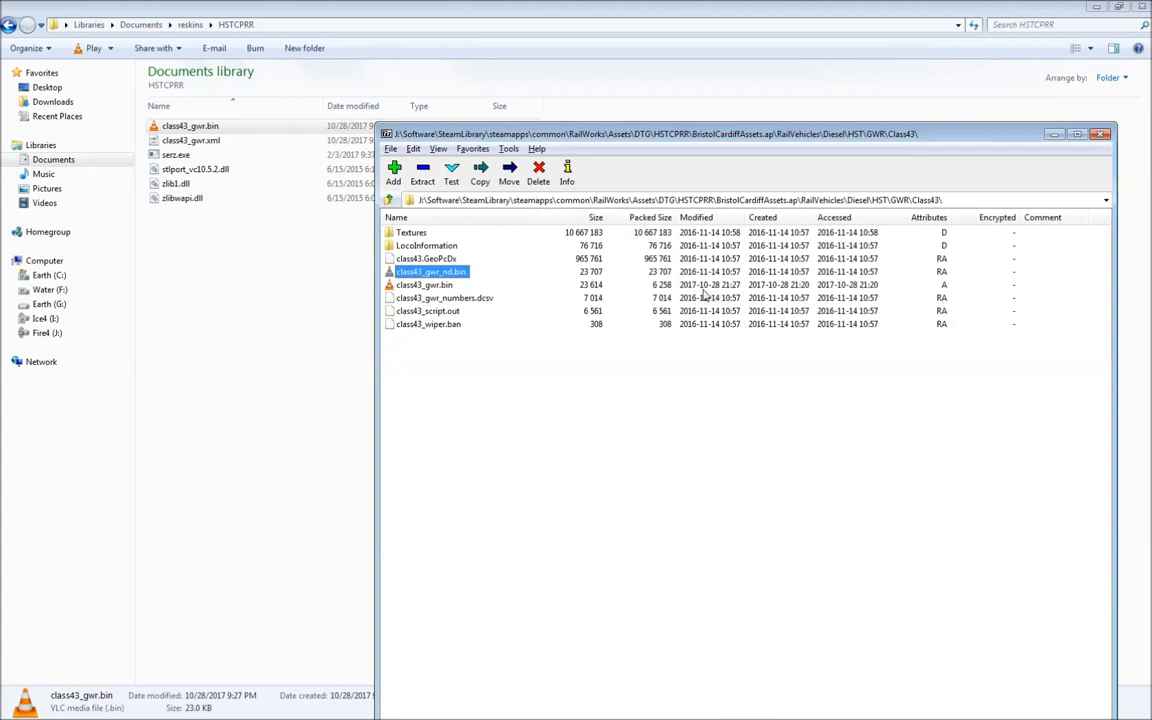
click(432, 286)
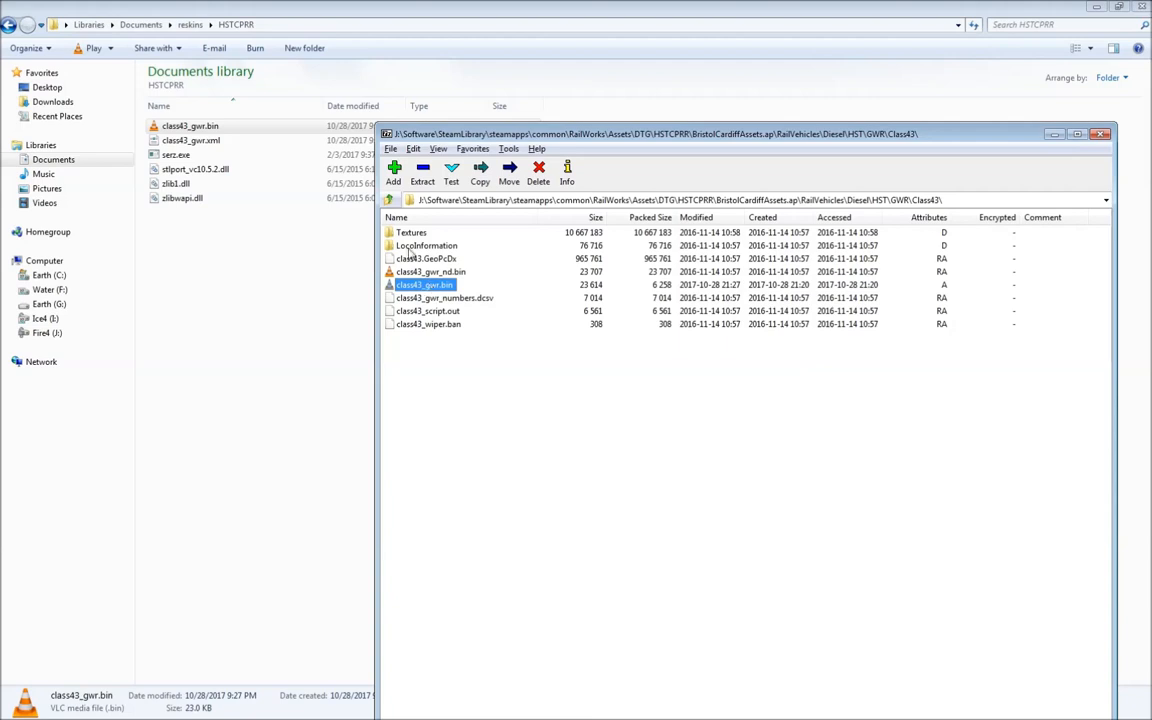
Step: Copy hst_pw_1_GWR.TgPcDx from the Class43 Textures folder of the archive into the HSTCPRR working folder
double_click(411, 233)
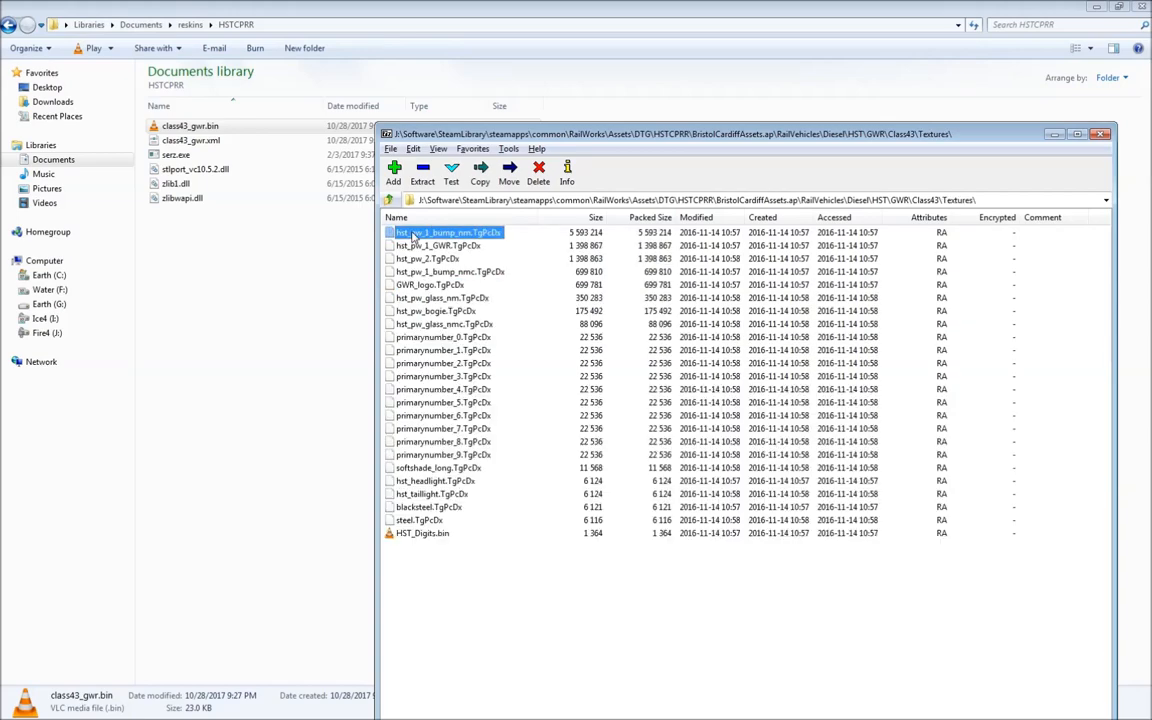
drag(505, 131, 554, 121)
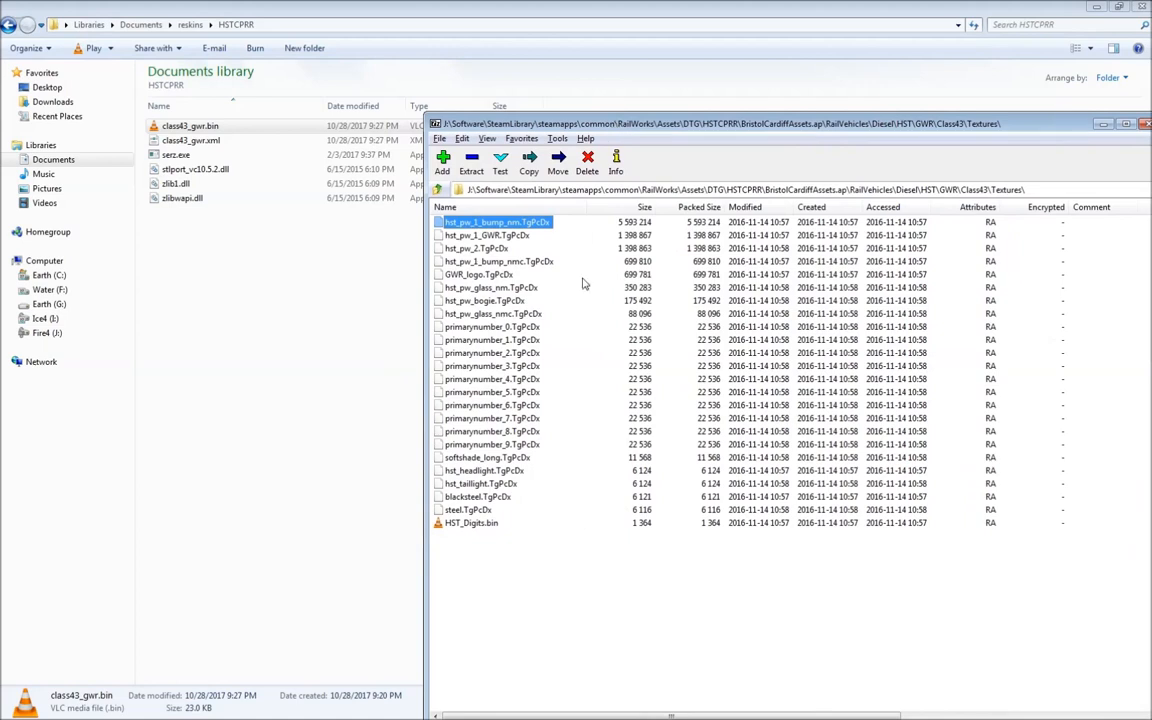
click(505, 327)
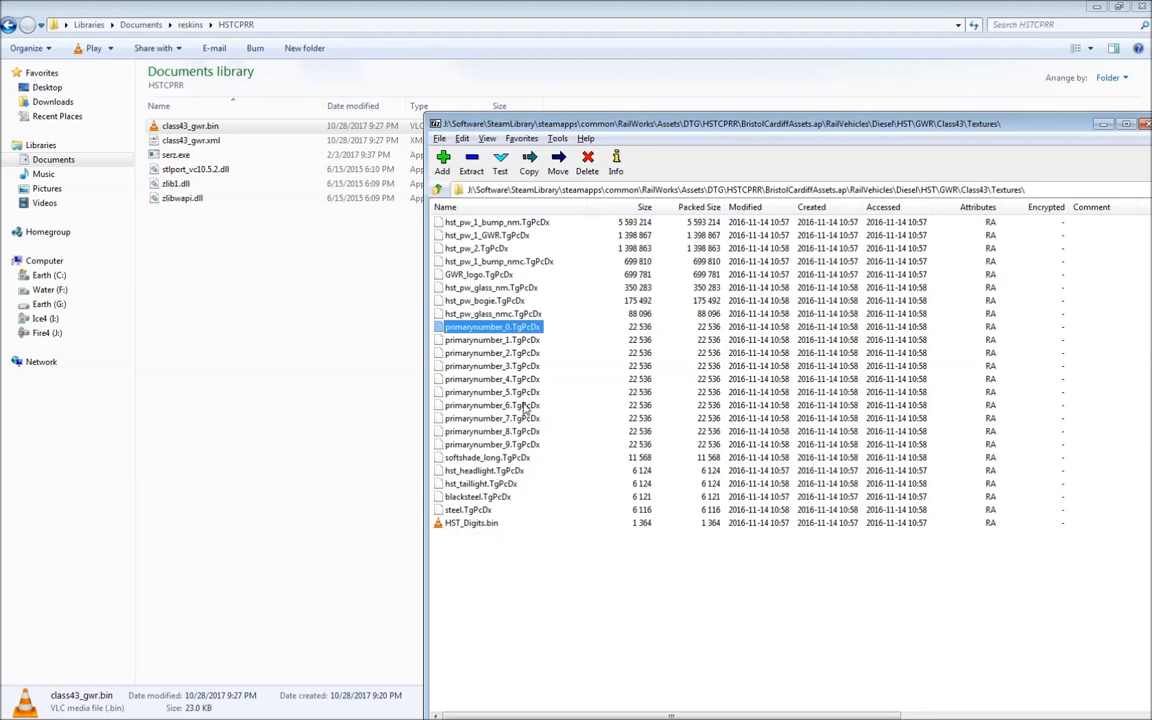
click(502, 236)
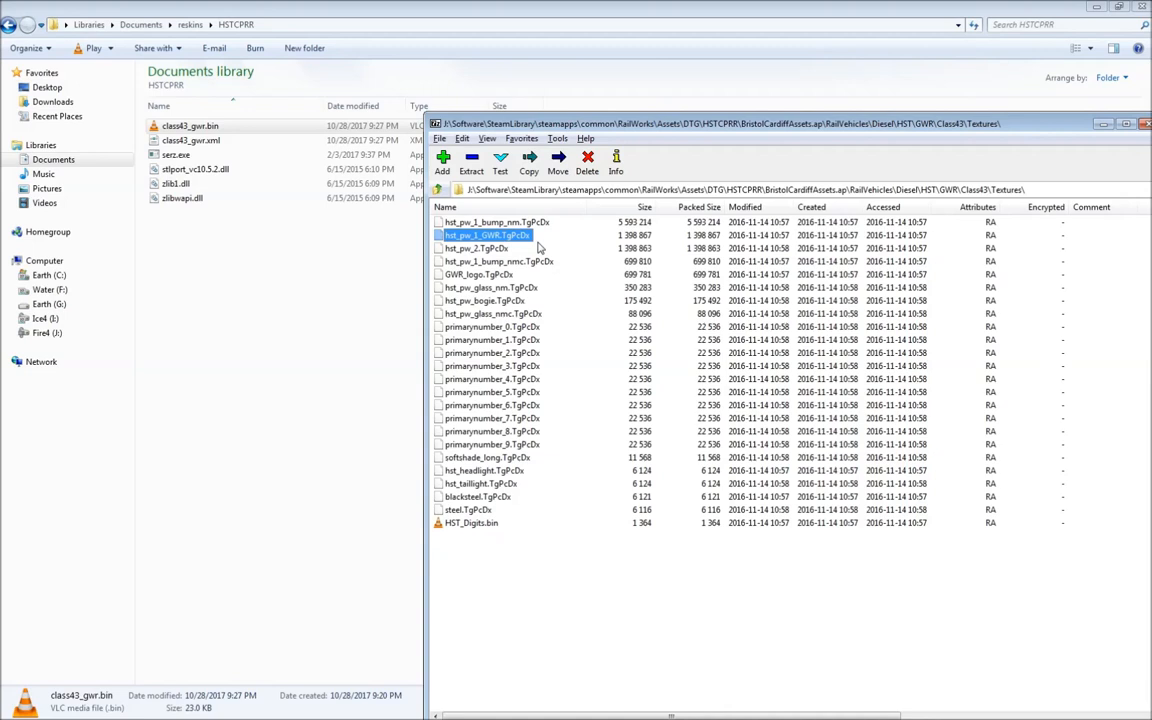
drag(480, 235, 276, 272)
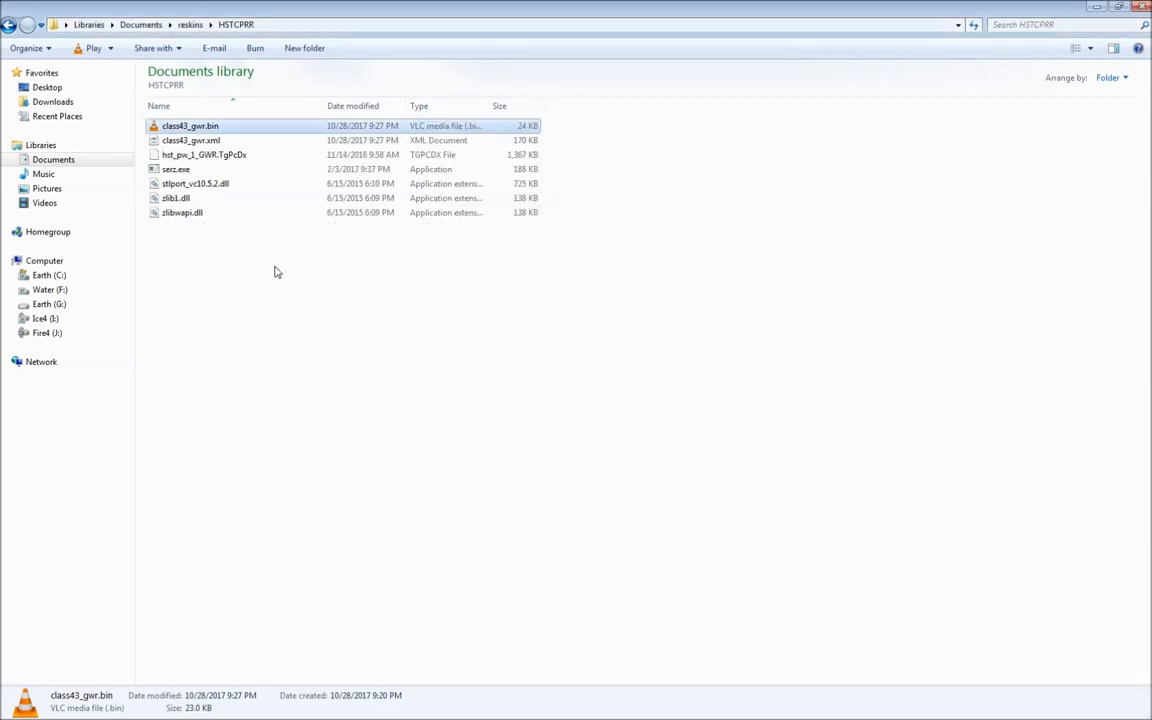
click(232, 156)
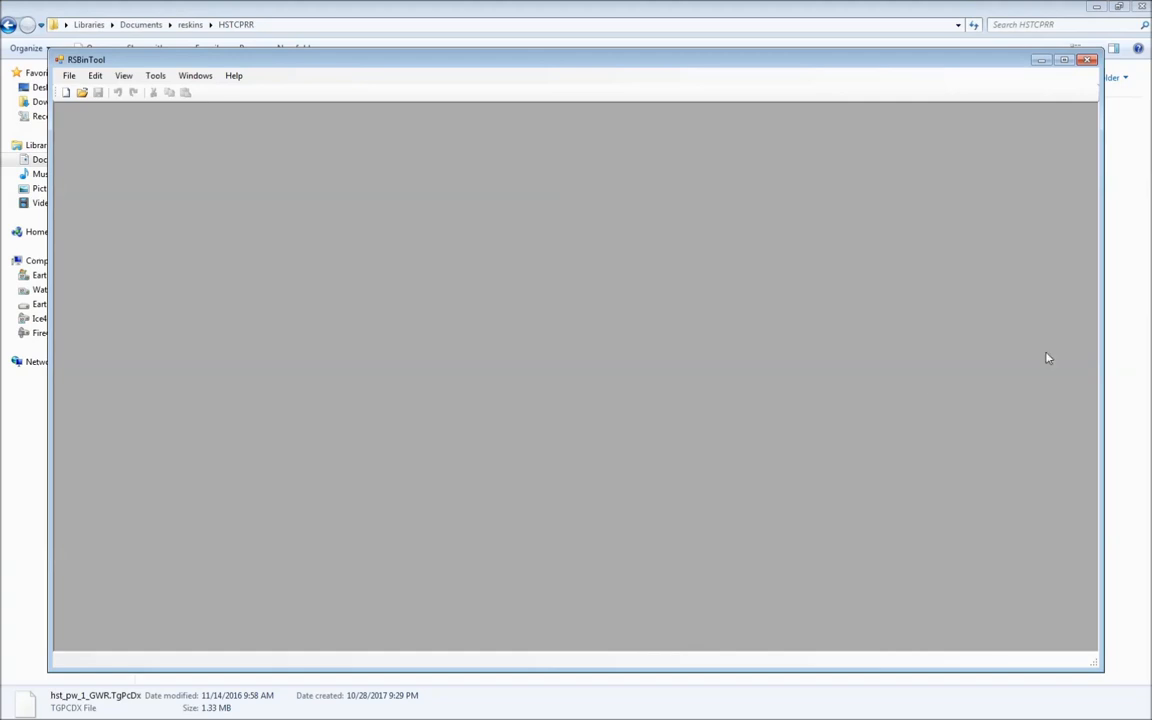
Step: Switch to RSBinTool and bring up the dialog for opening an RS texture file
drag(151, 60, 197, 140)
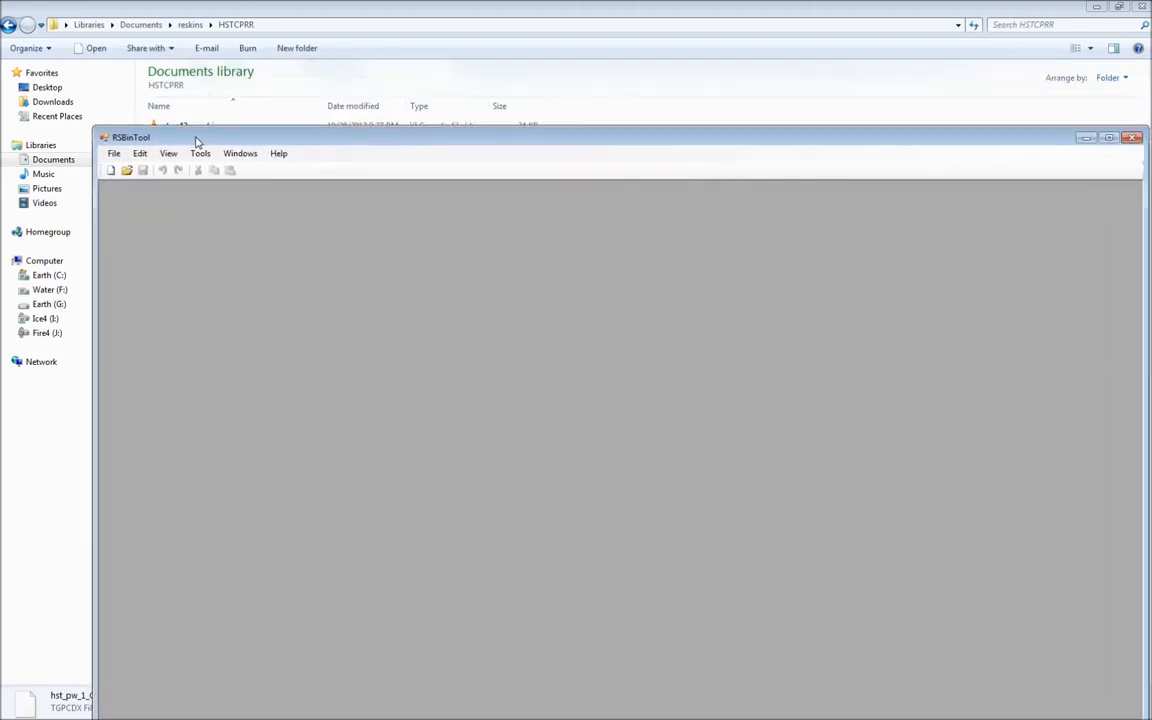
click(126, 170)
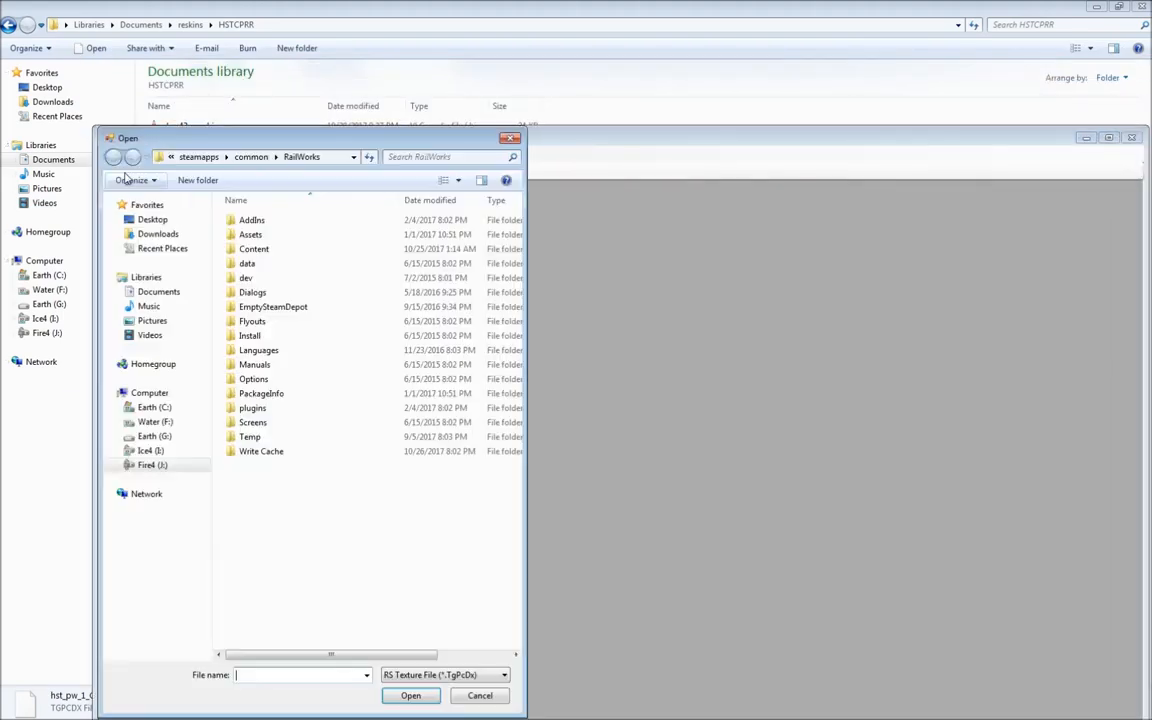
drag(318, 138, 540, 138)
Step: Examine the full path of the RailWorks folder in which the Open dialog starts
click(540, 163)
click(478, 157)
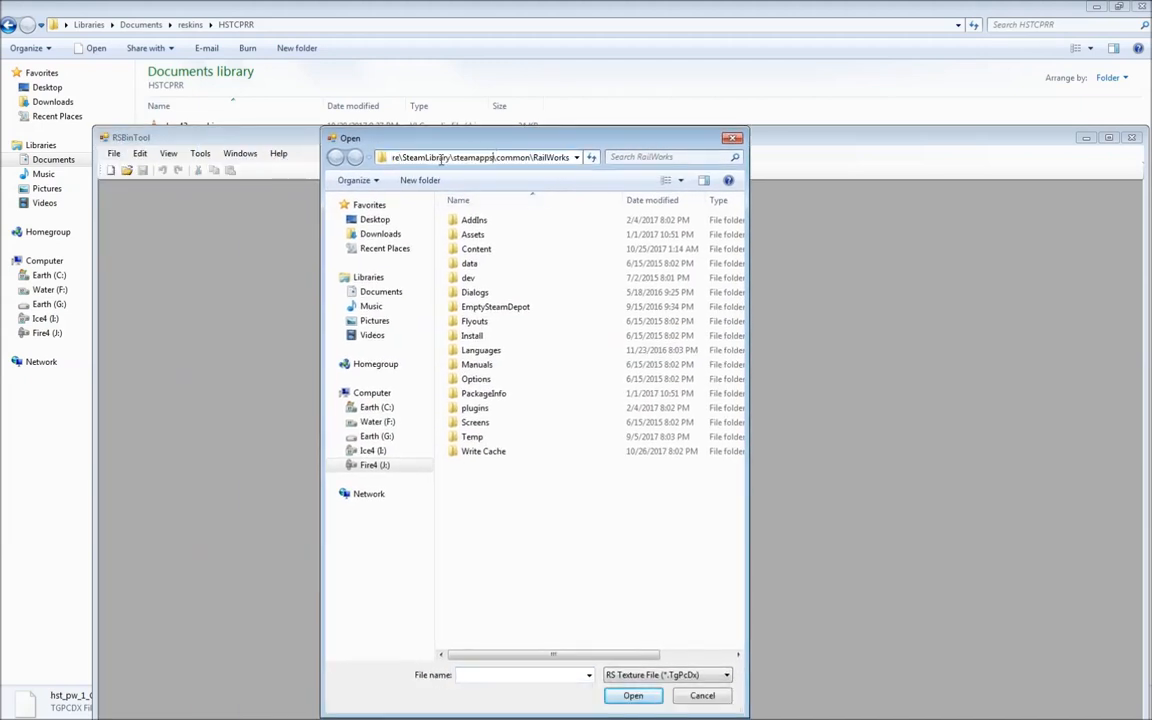
drag(438, 157, 339, 156)
click(432, 157)
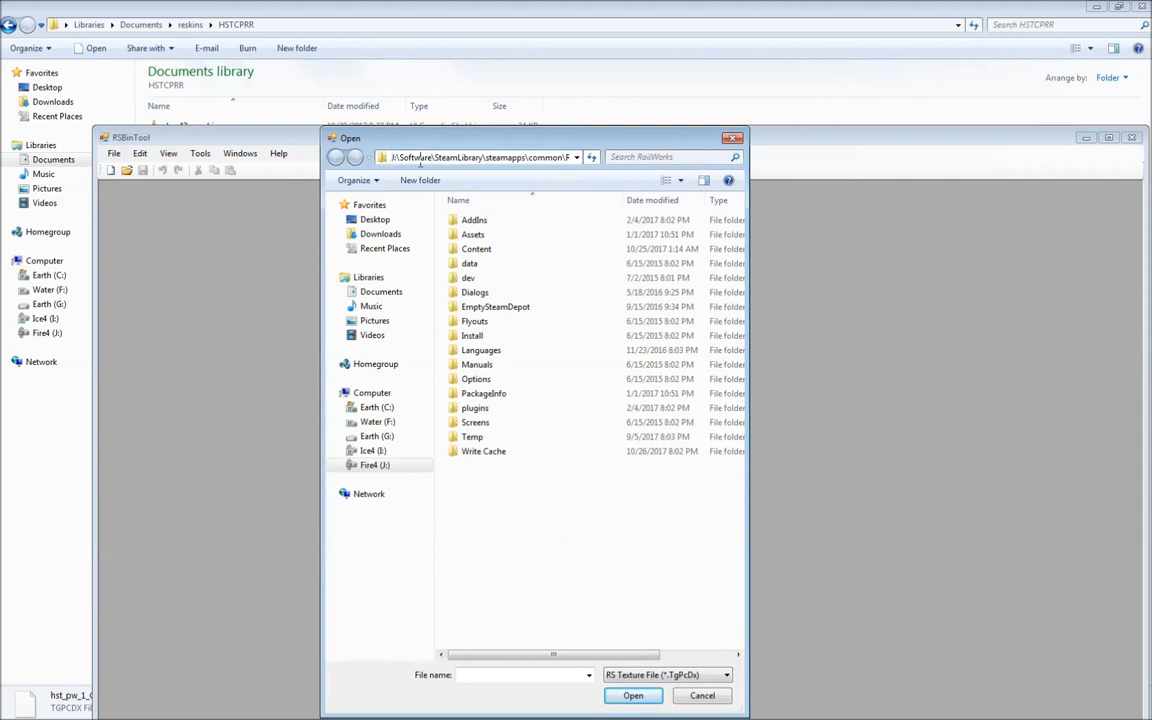
drag(419, 158, 546, 163)
click(546, 160)
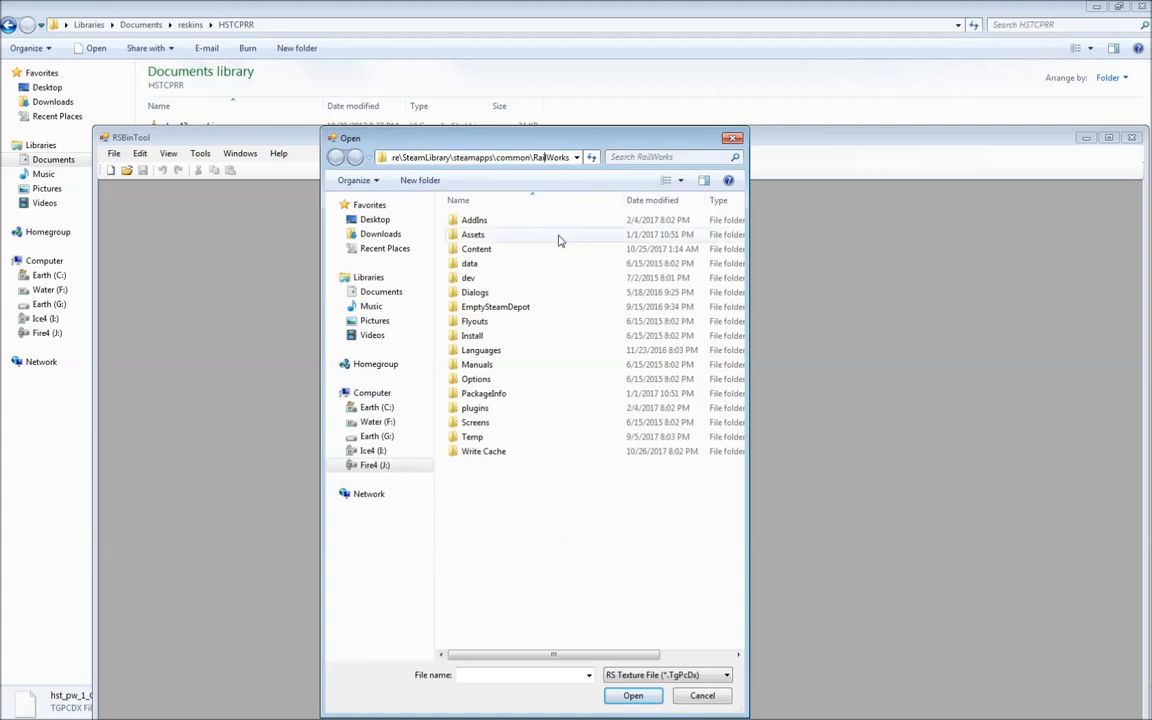
click(607, 533)
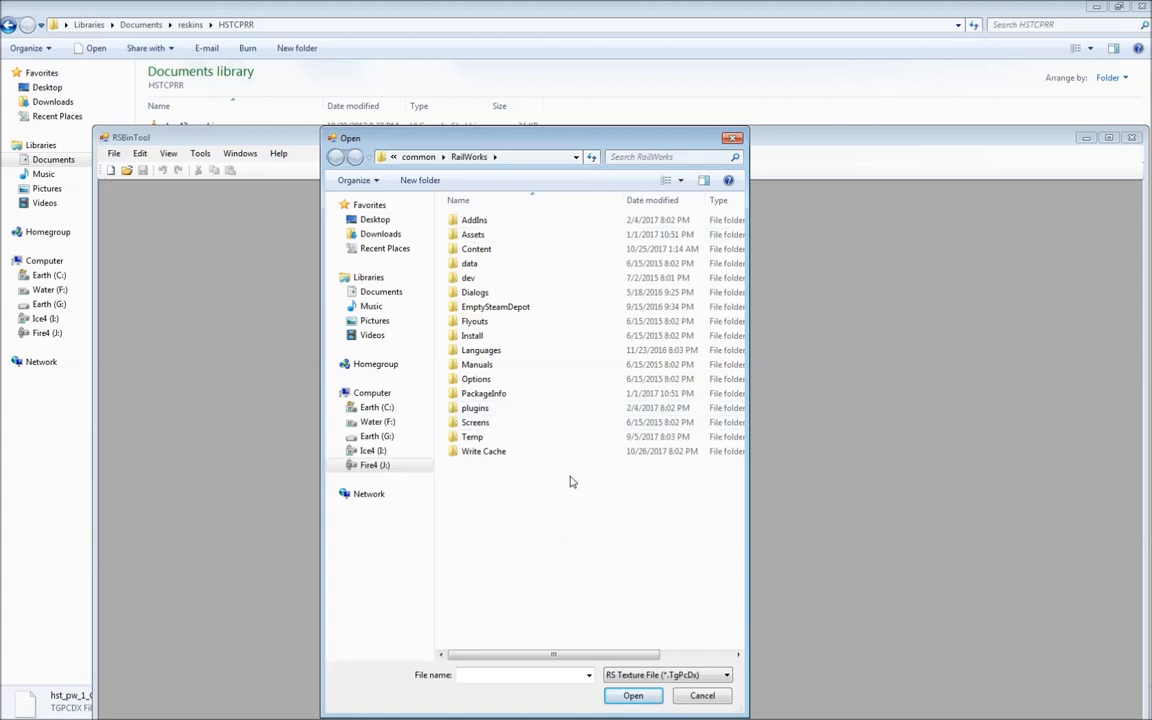
click(524, 158)
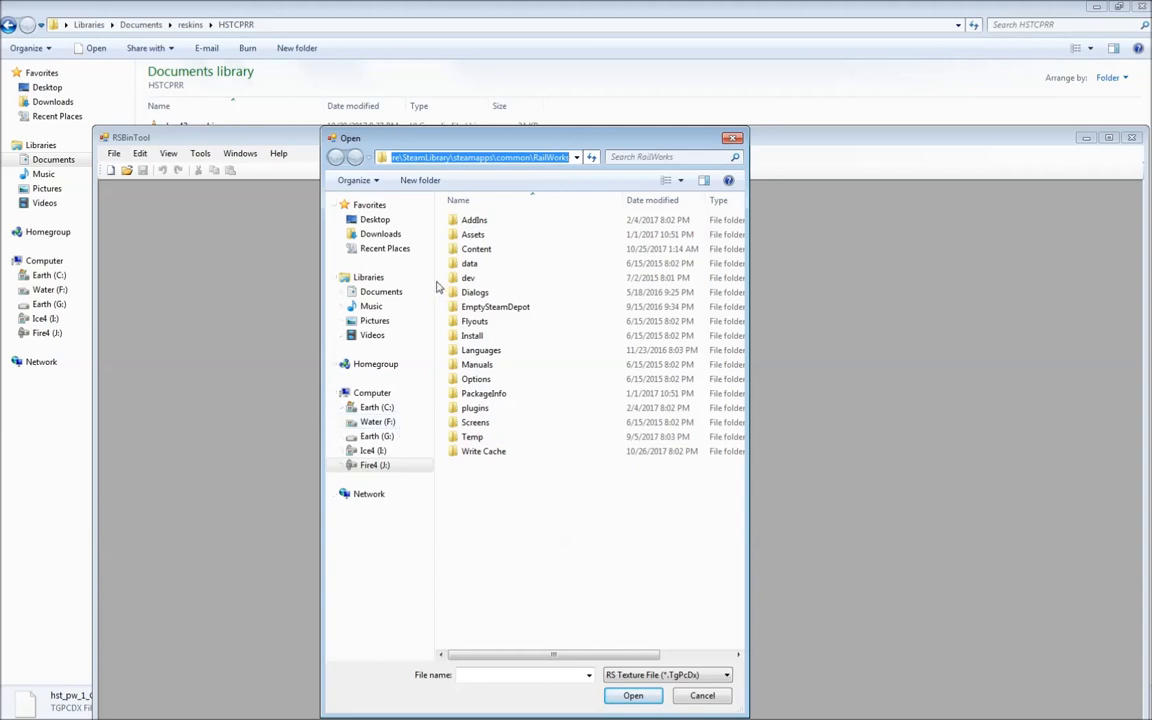
Step: Open hst_pw_1_GWR.TgPcDx from Documents\reskins\HSTCPRR and maximize both its texture view and the program window
click(392, 293)
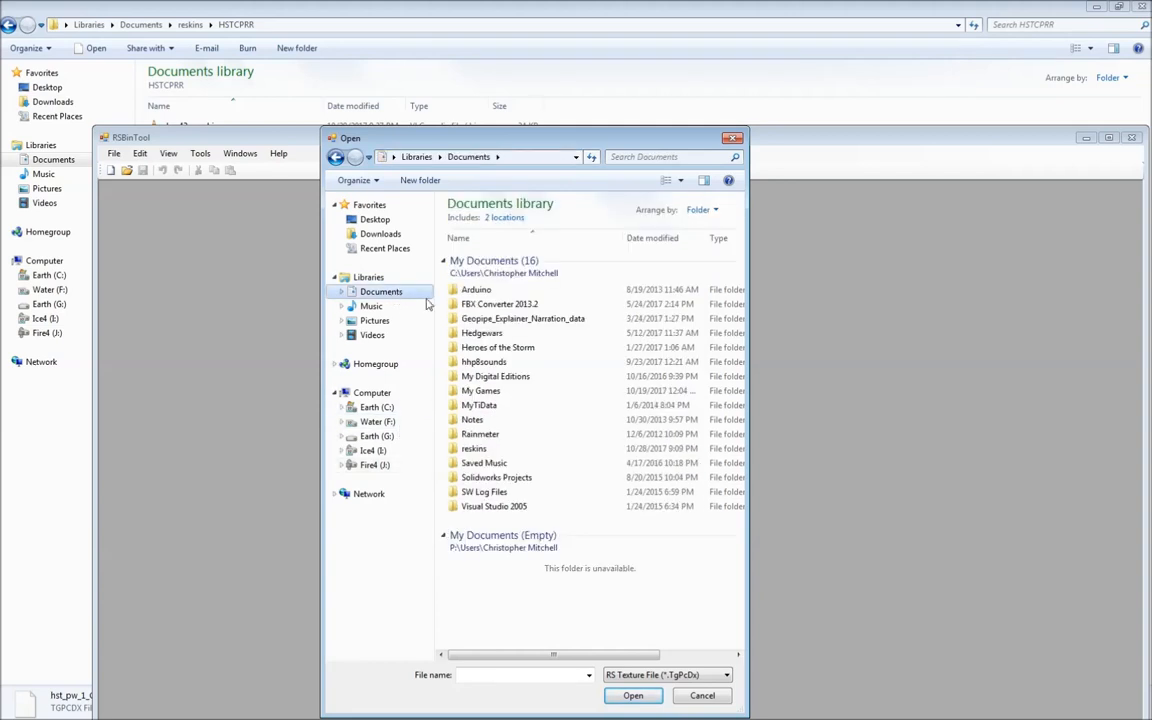
double_click(486, 449)
double_click(491, 274)
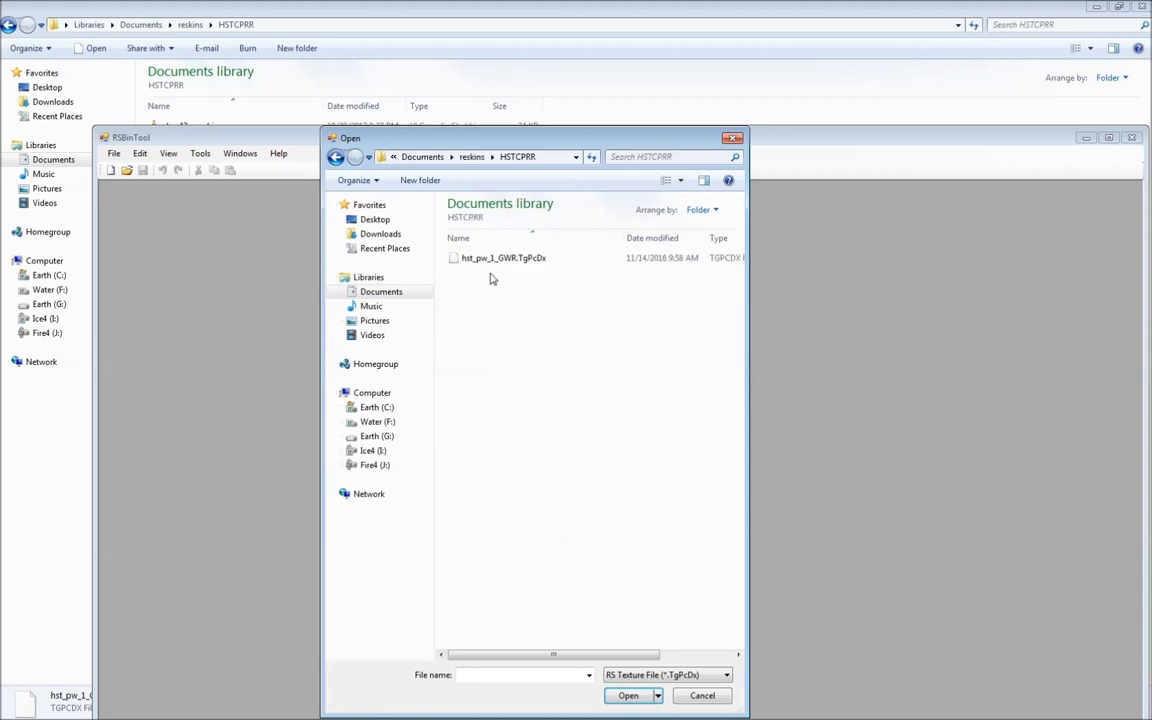
click(507, 262)
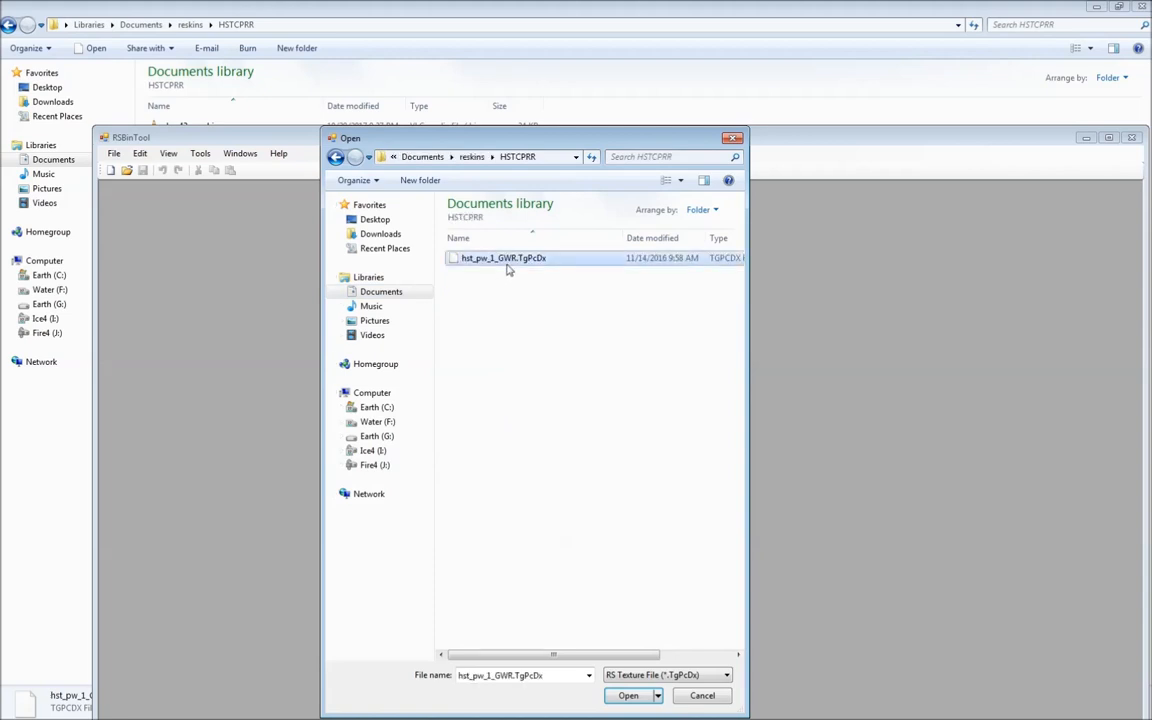
double_click(507, 262)
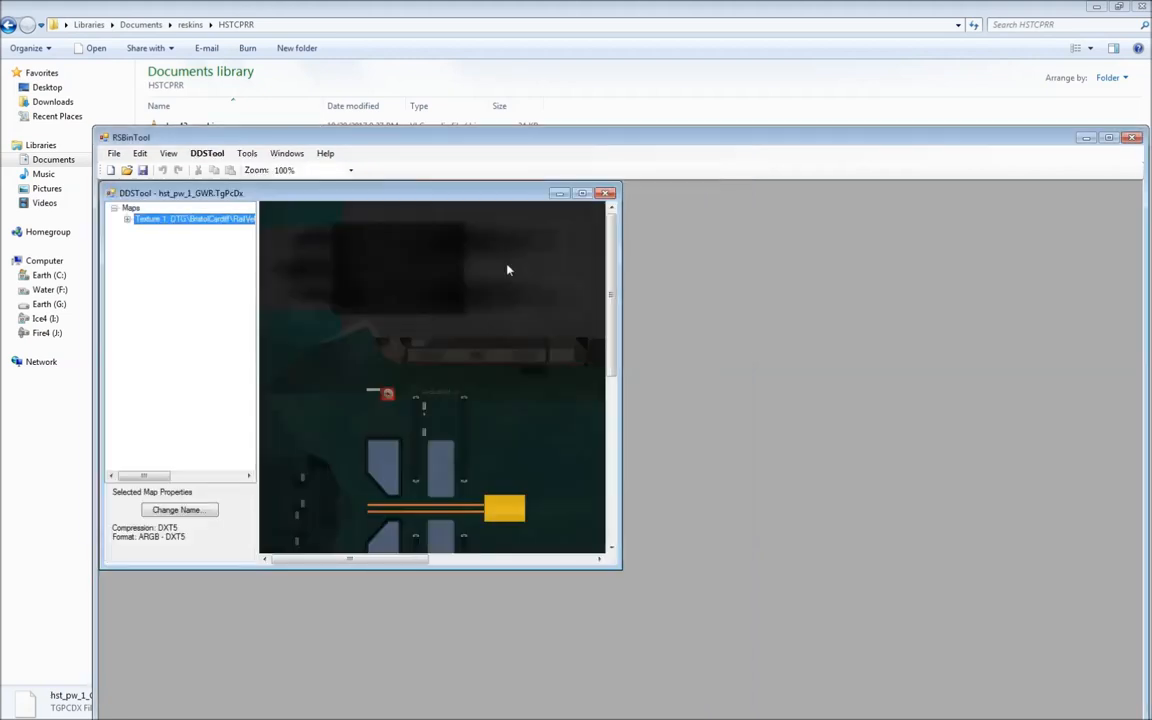
click(582, 193)
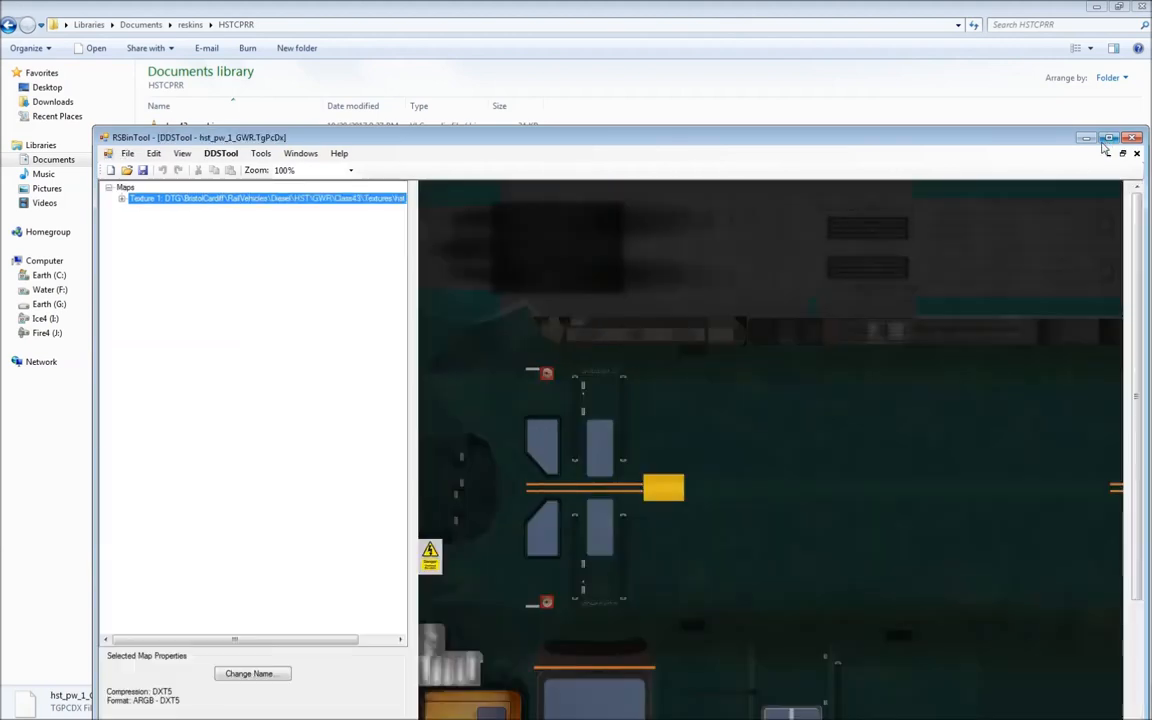
click(1109, 138)
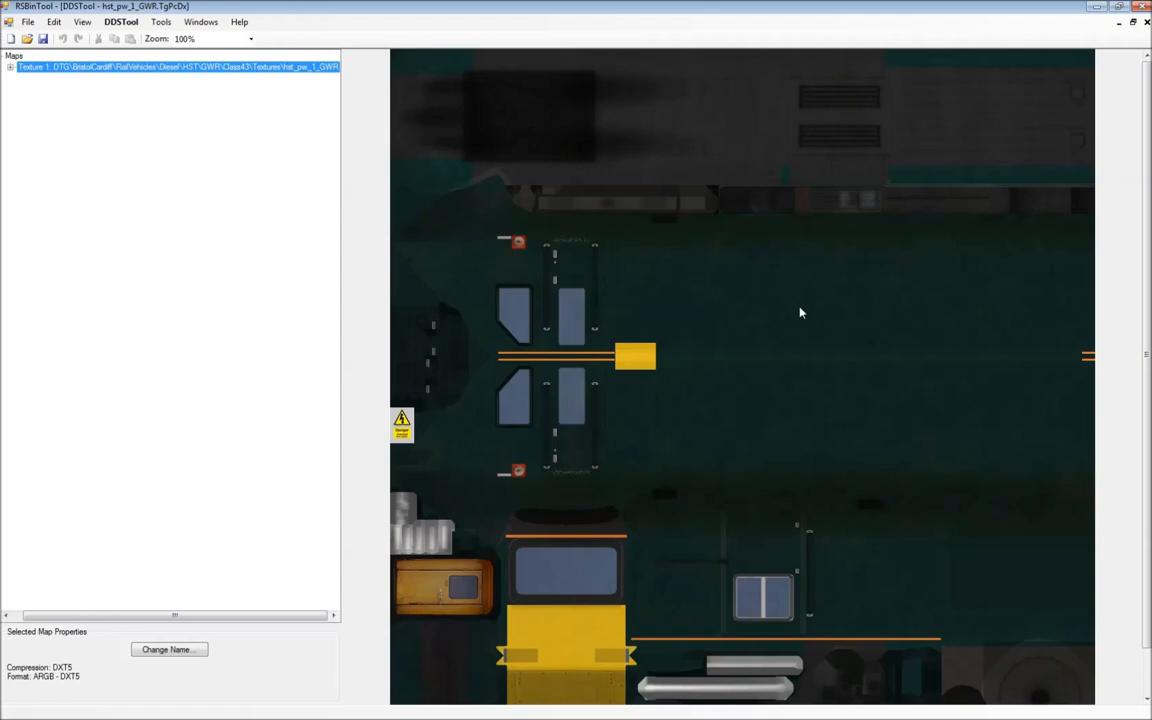
Step: Expand Texture 1 and preview its 512 x 512 and 256 x 256 mipmaps
click(10, 67)
click(146, 89)
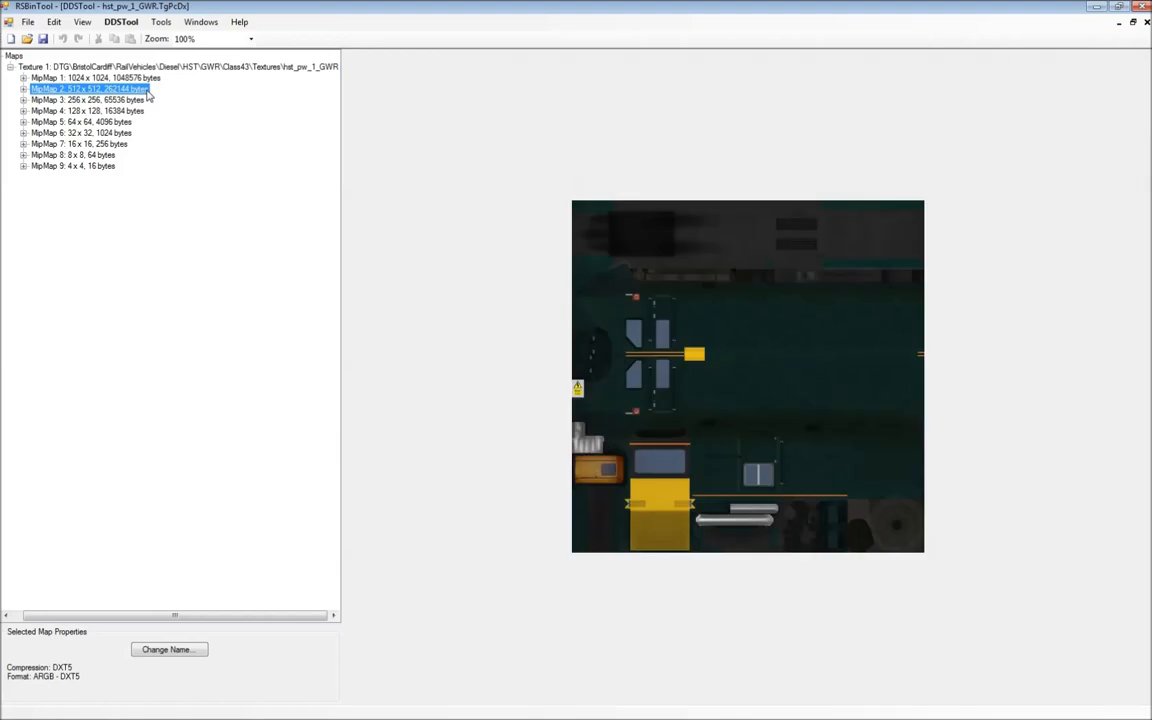
click(134, 100)
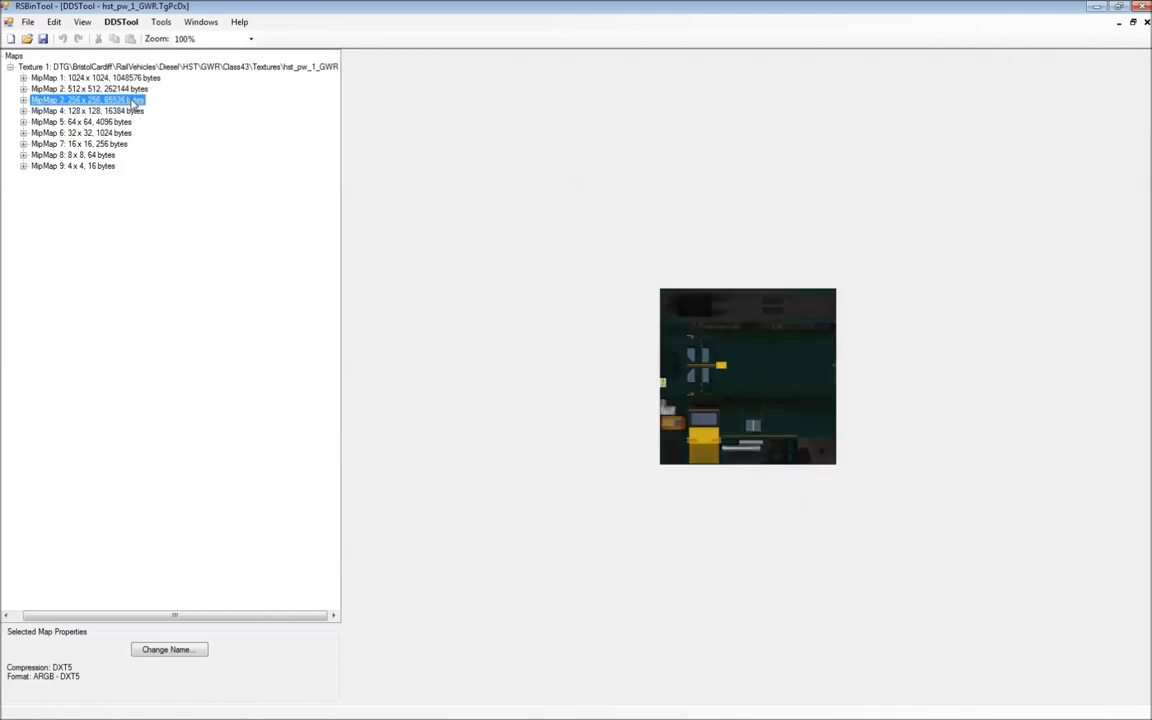
Step: Select the full Texture 1 map and bring up the commands for exporting and importing its DDS data
click(62, 65)
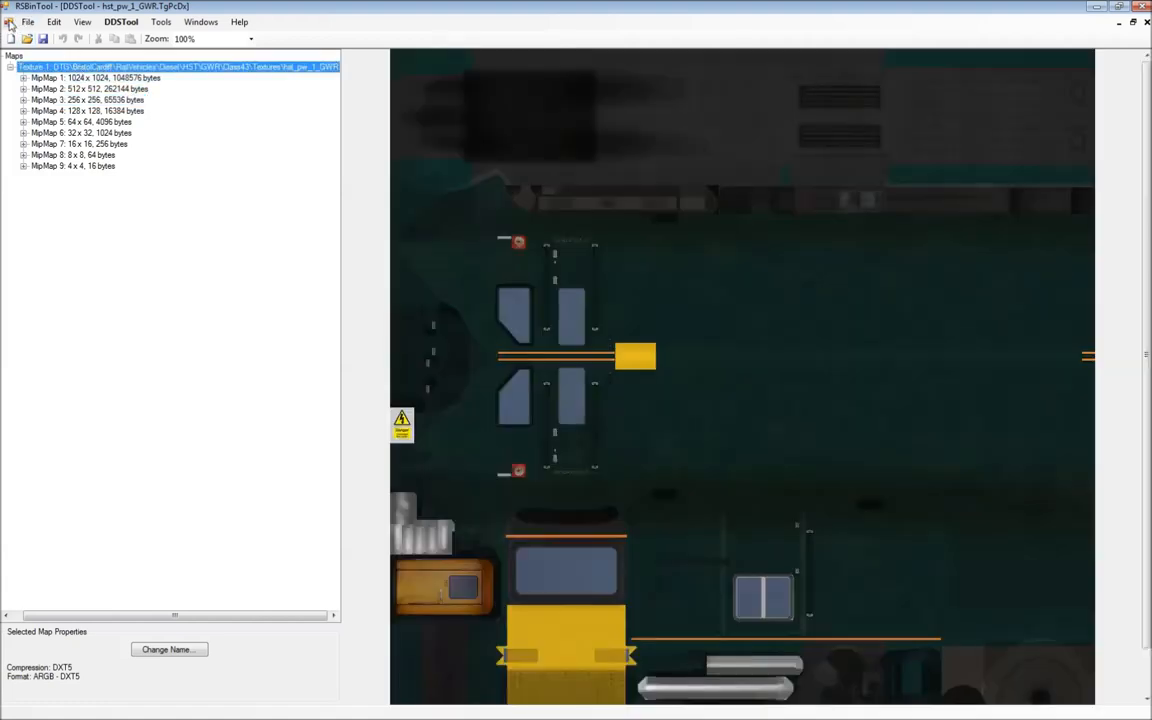
click(26, 22)
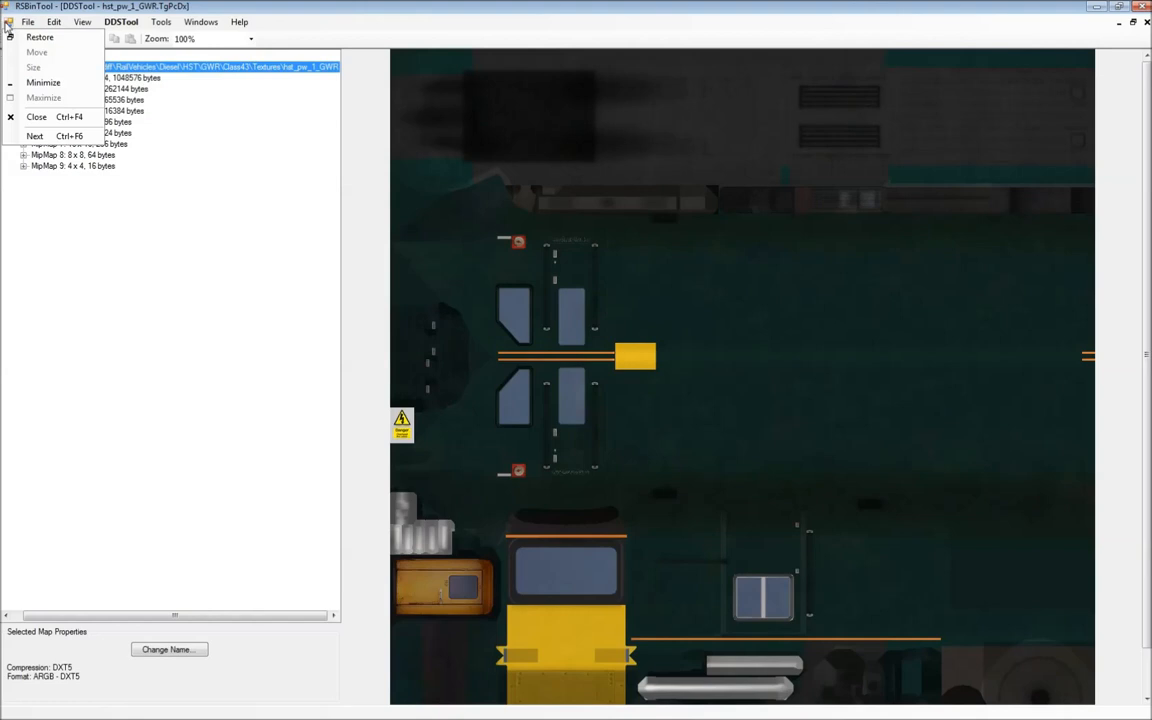
mouse_move(160, 22)
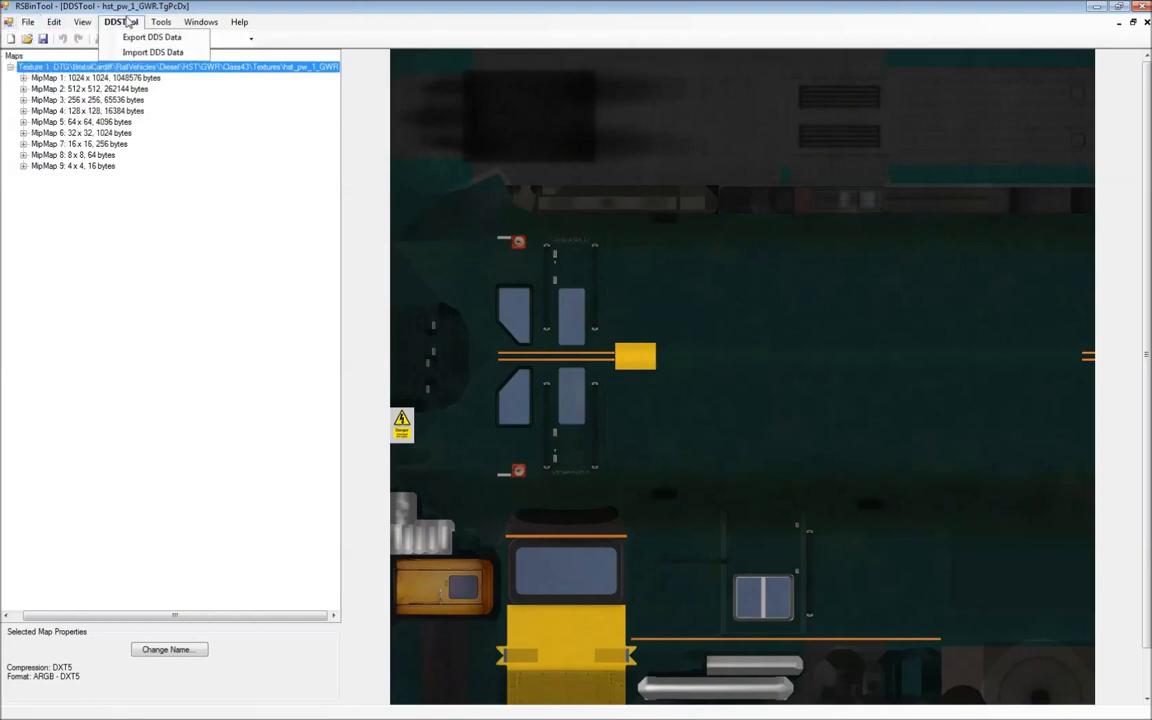
Step: Export the texture's DDS data to the reskins\HSTCPRR folder as hst_pw_1_GWR.dds
click(135, 38)
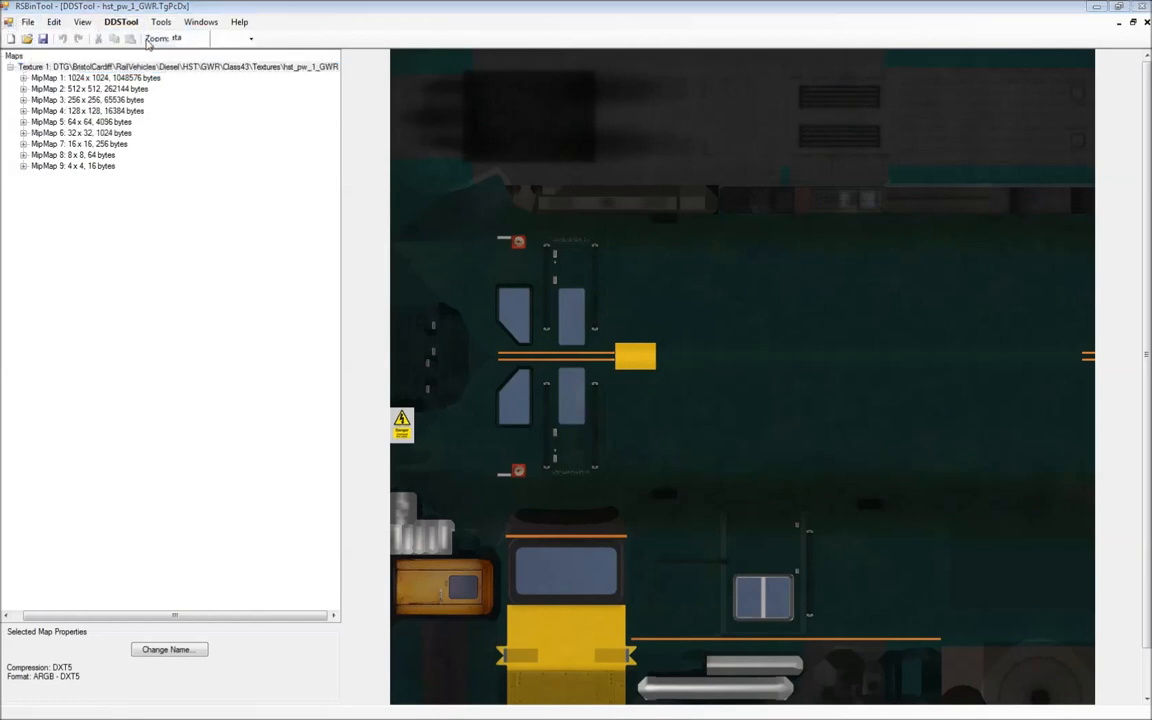
drag(258, 28, 677, 131)
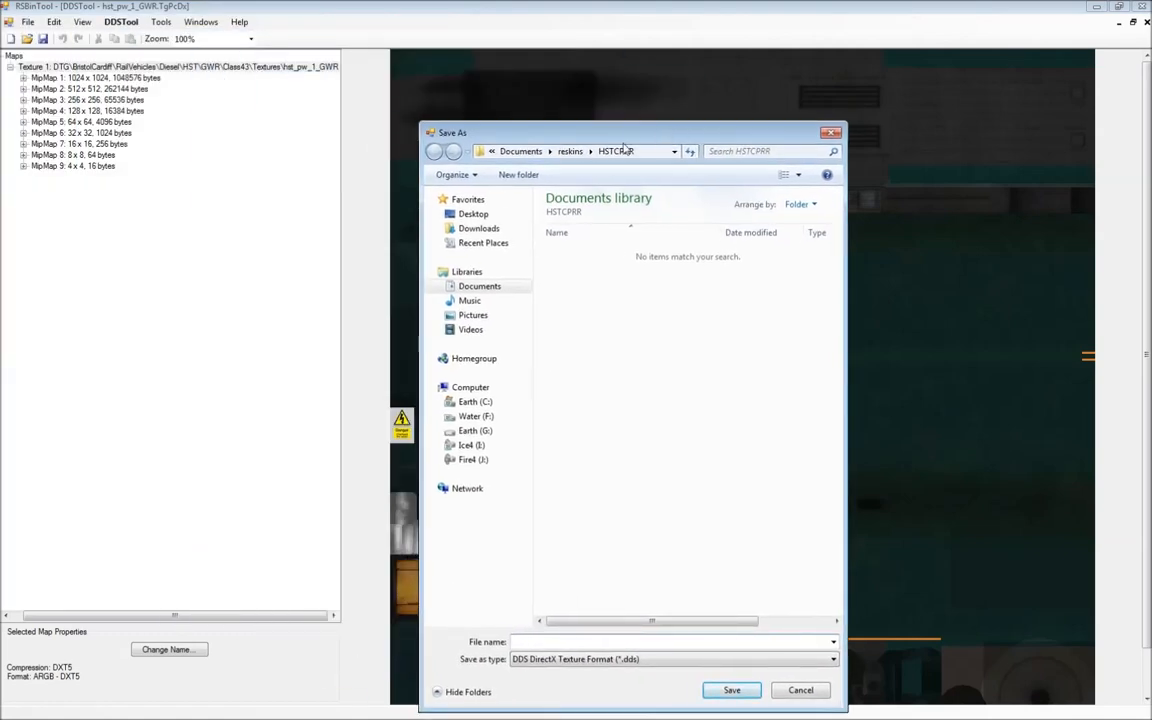
click(568, 151)
double_click(577, 266)
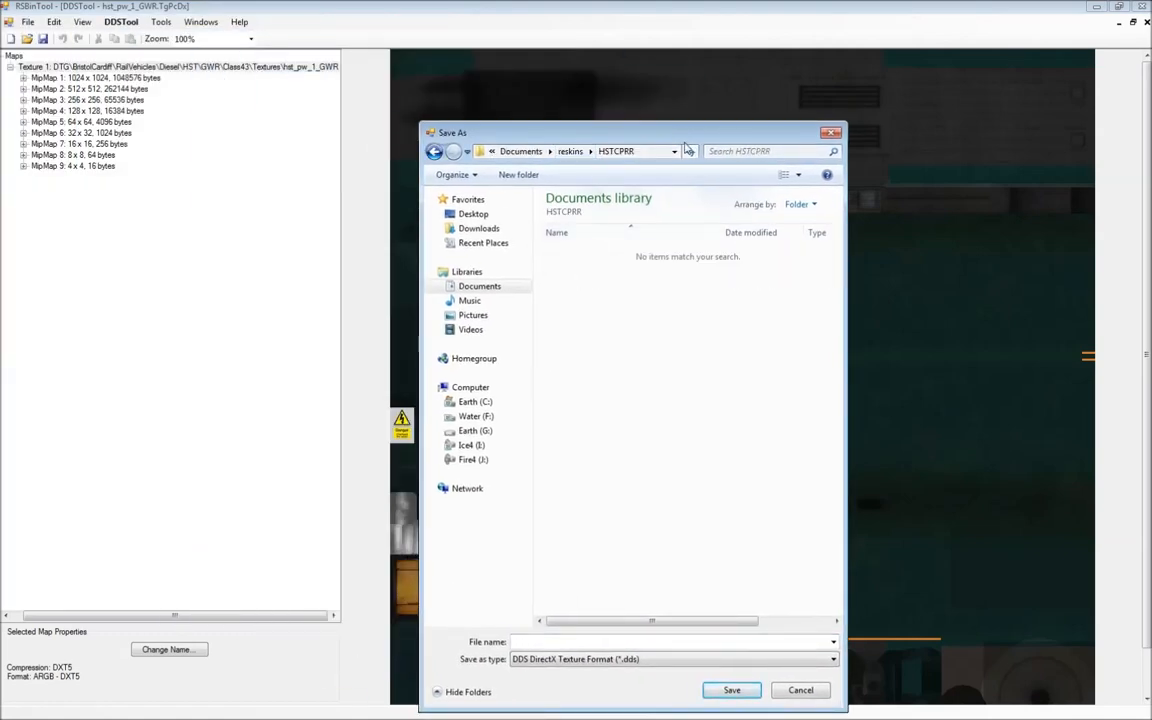
drag(619, 132, 676, 29)
click(617, 540)
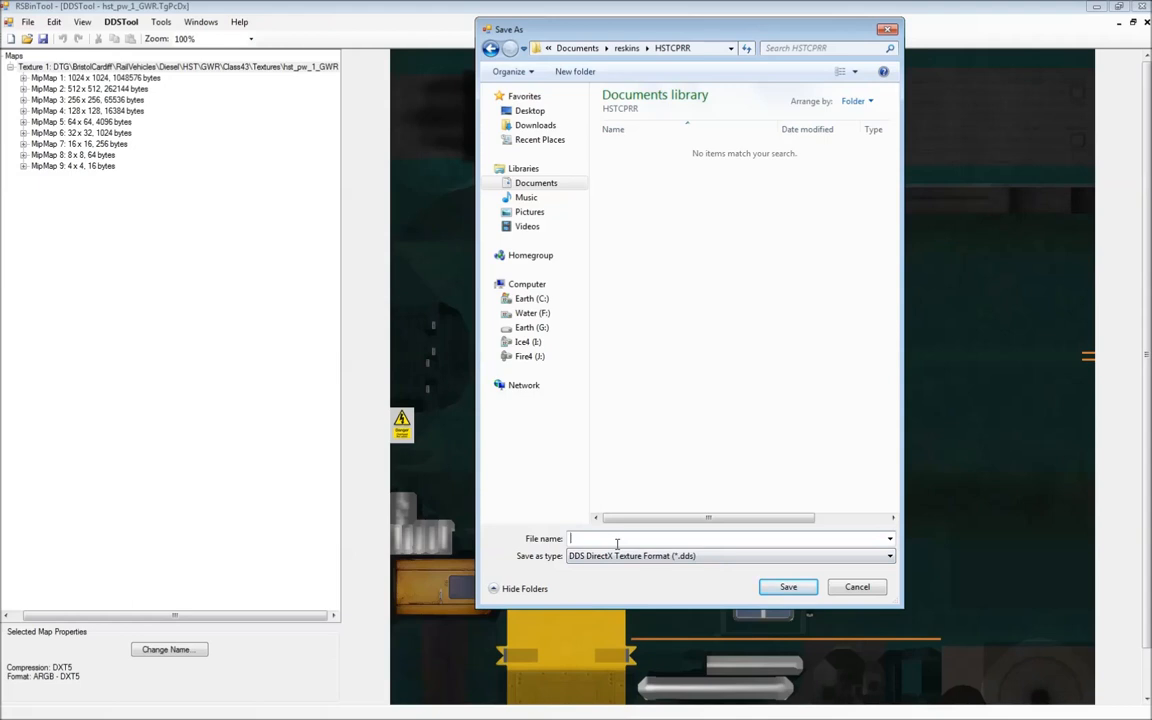
text(hs)
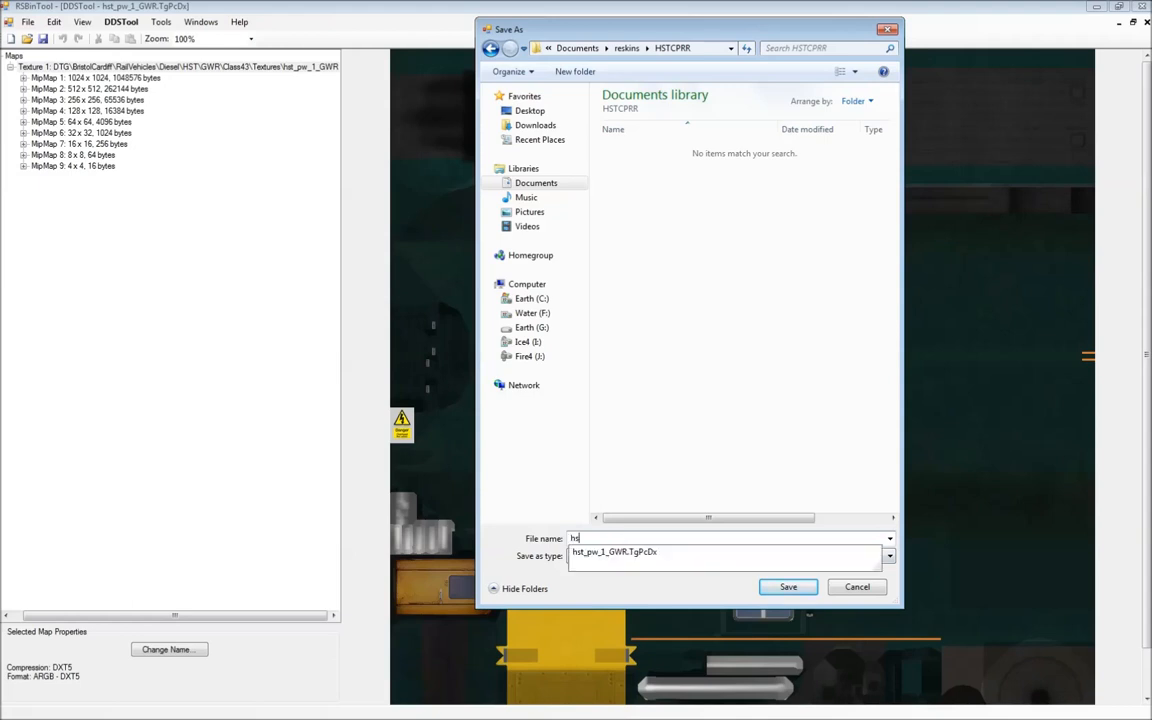
text(t_pw_1_GWR.dds)
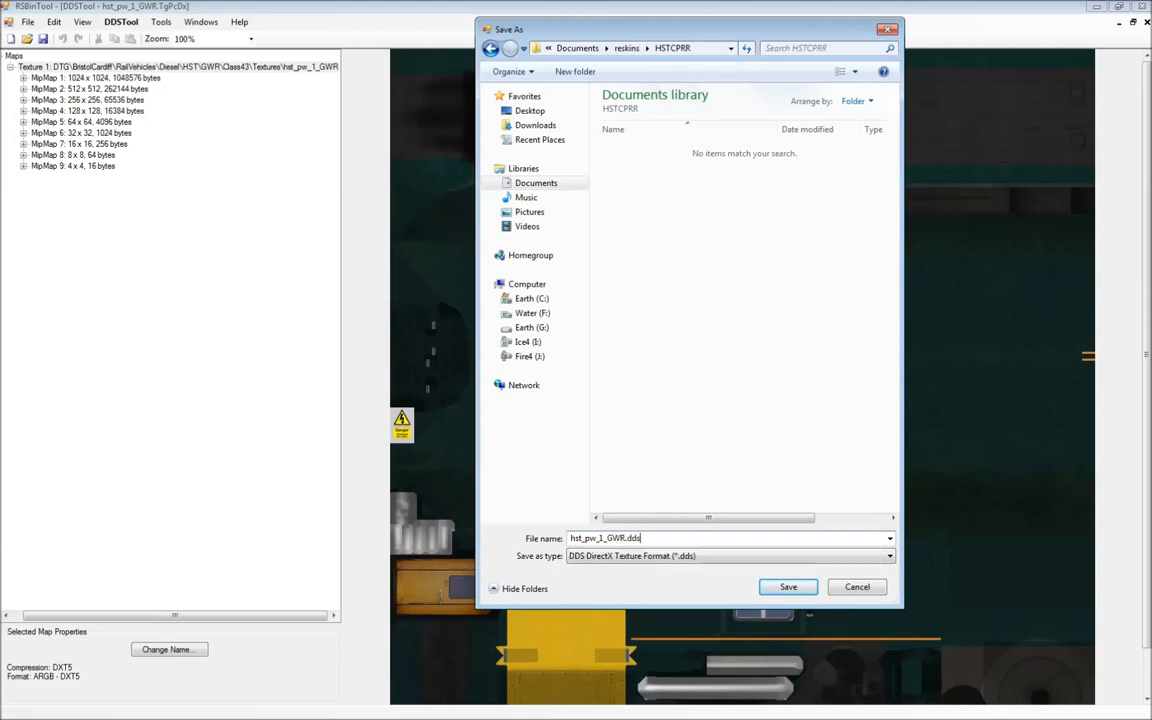
key(Return)
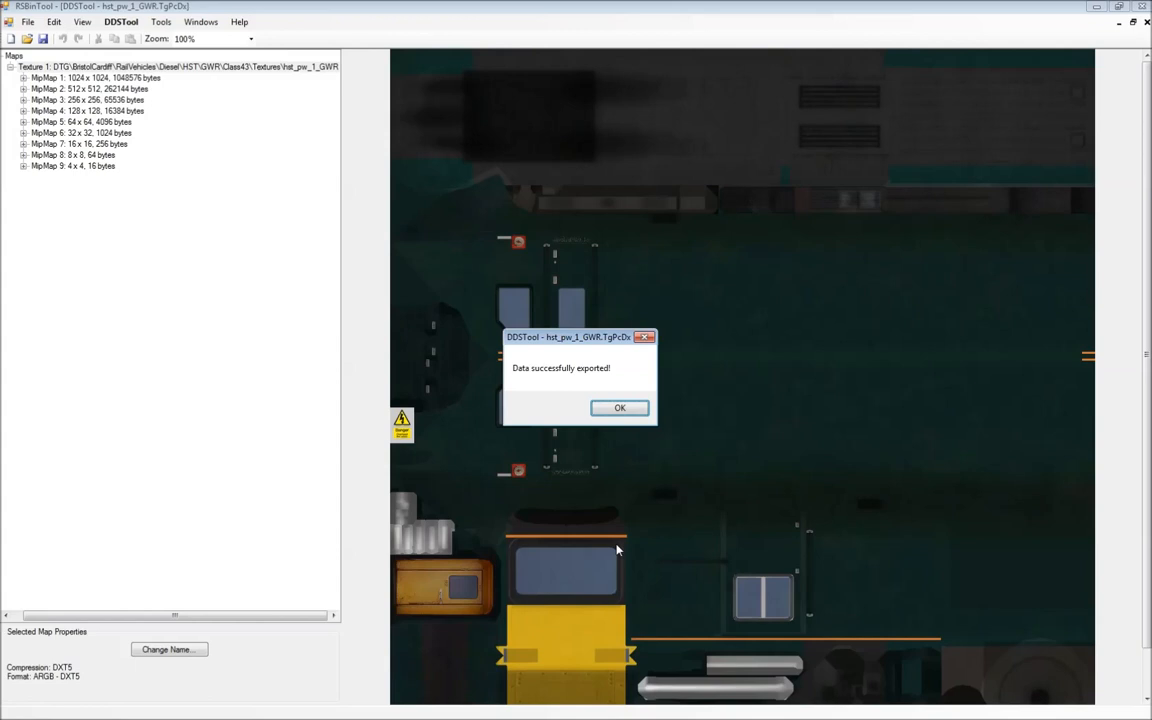
click(620, 410)
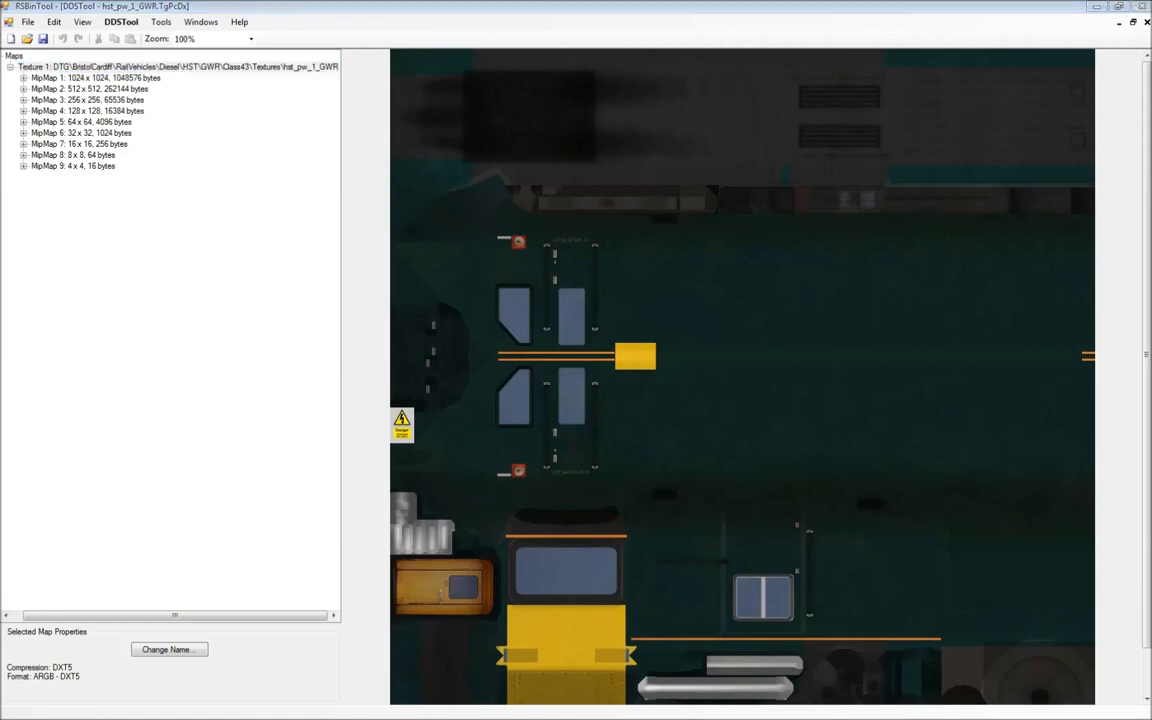
Step: Switch to GIMP and open hst_pw_1_GWR.dds from the reskins\HSTCPRR folder without loading mipmaps
drag(1151, 278, 634, 278)
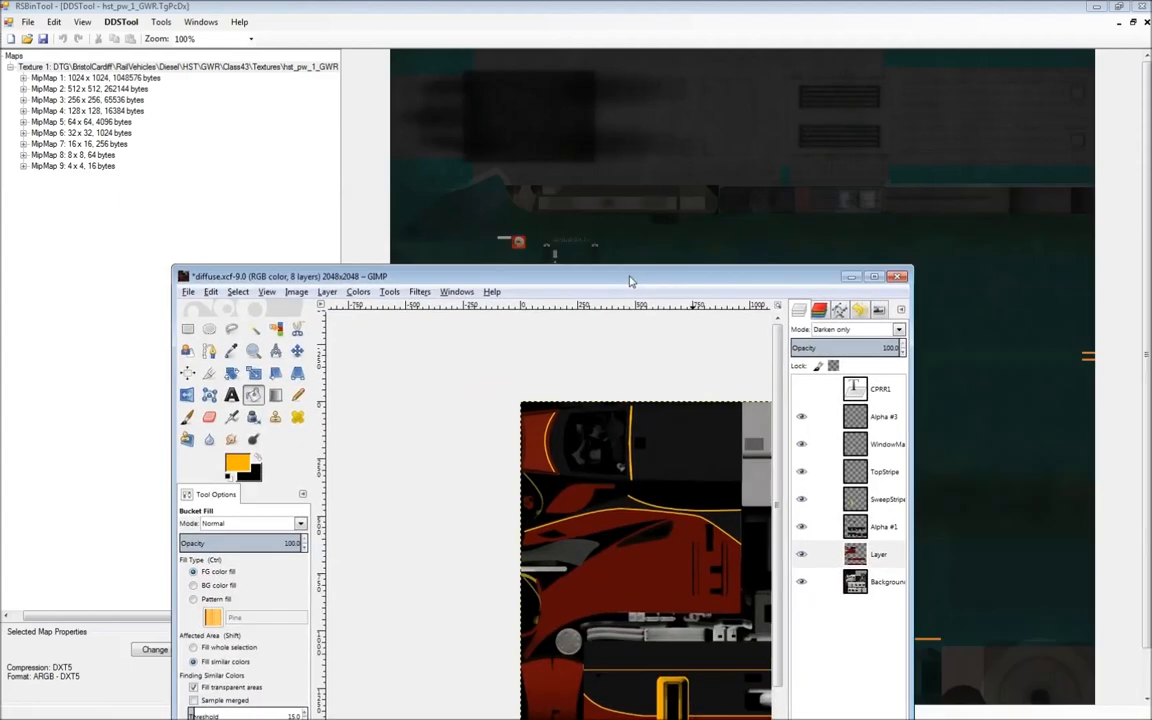
double_click(630, 278)
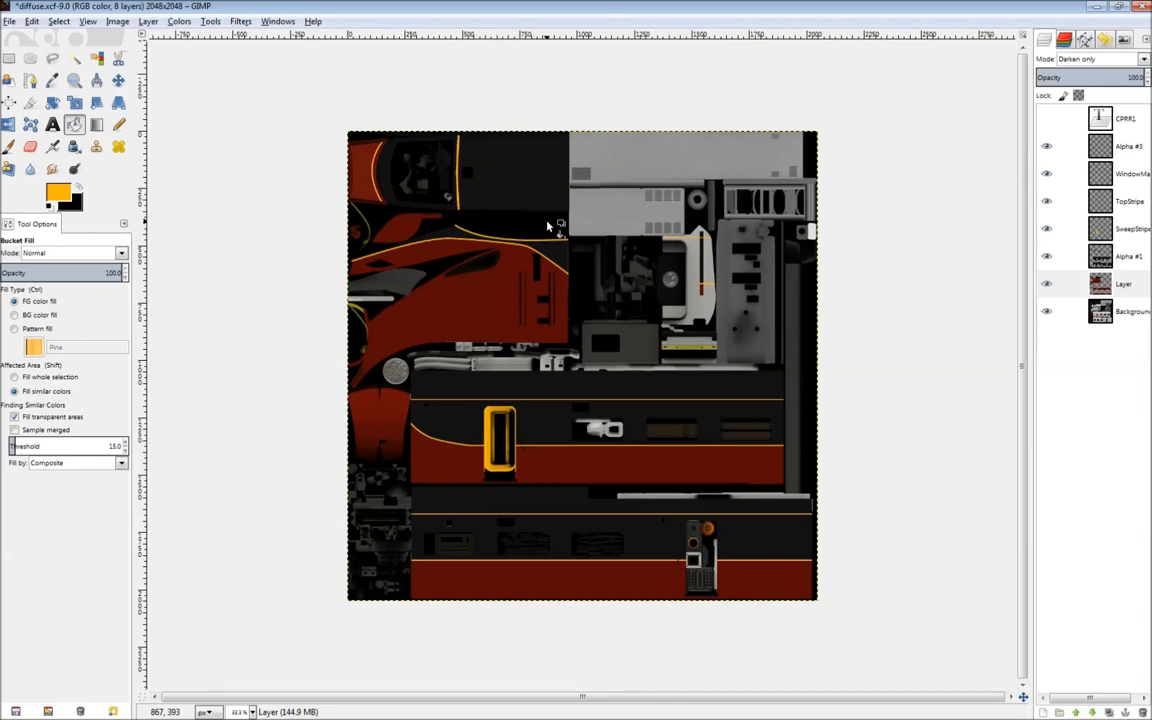
click(9, 21)
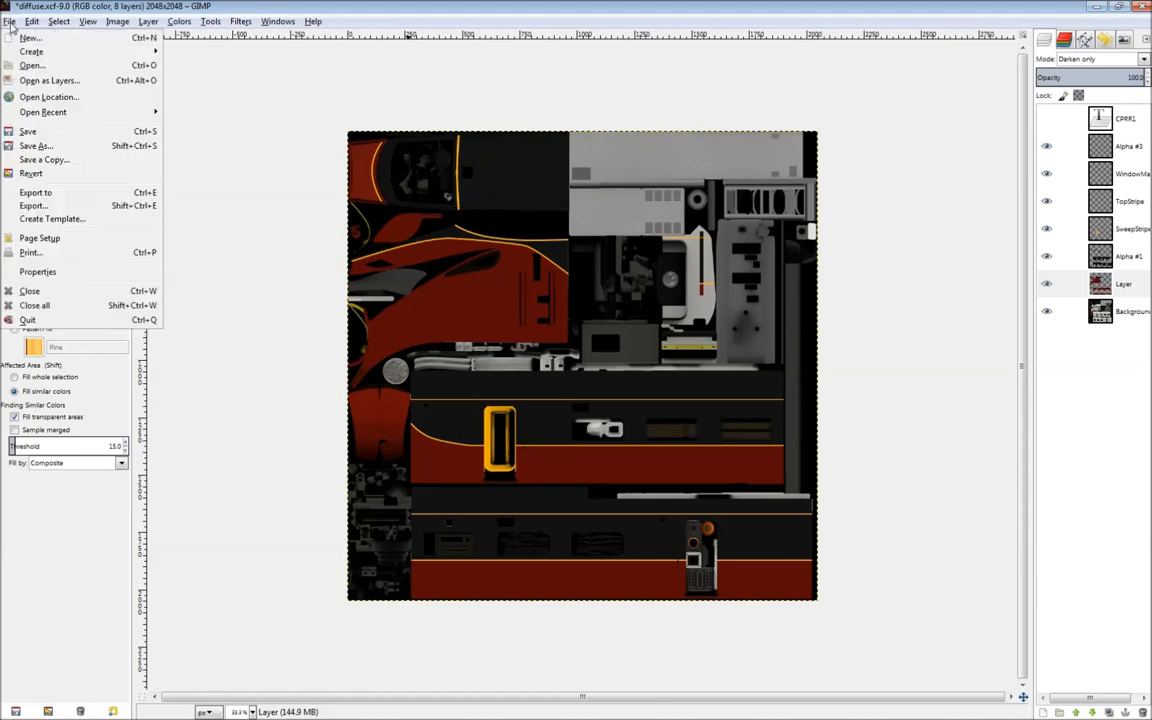
click(28, 65)
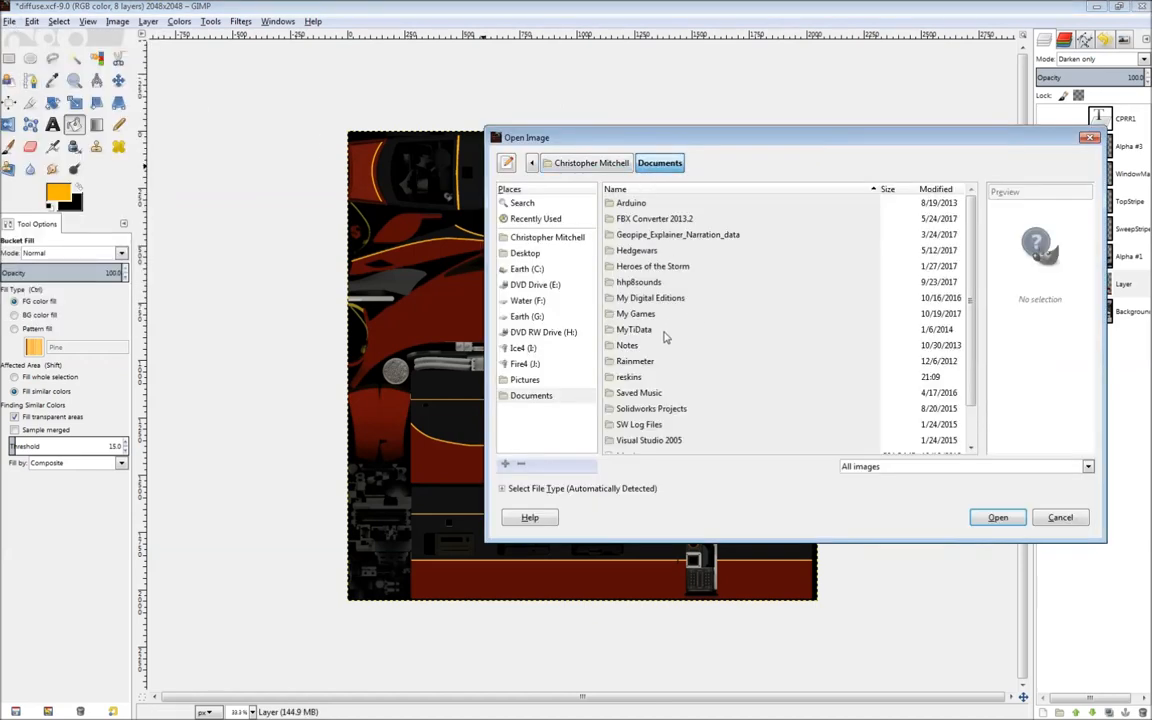
double_click(630, 377)
double_click(651, 219)
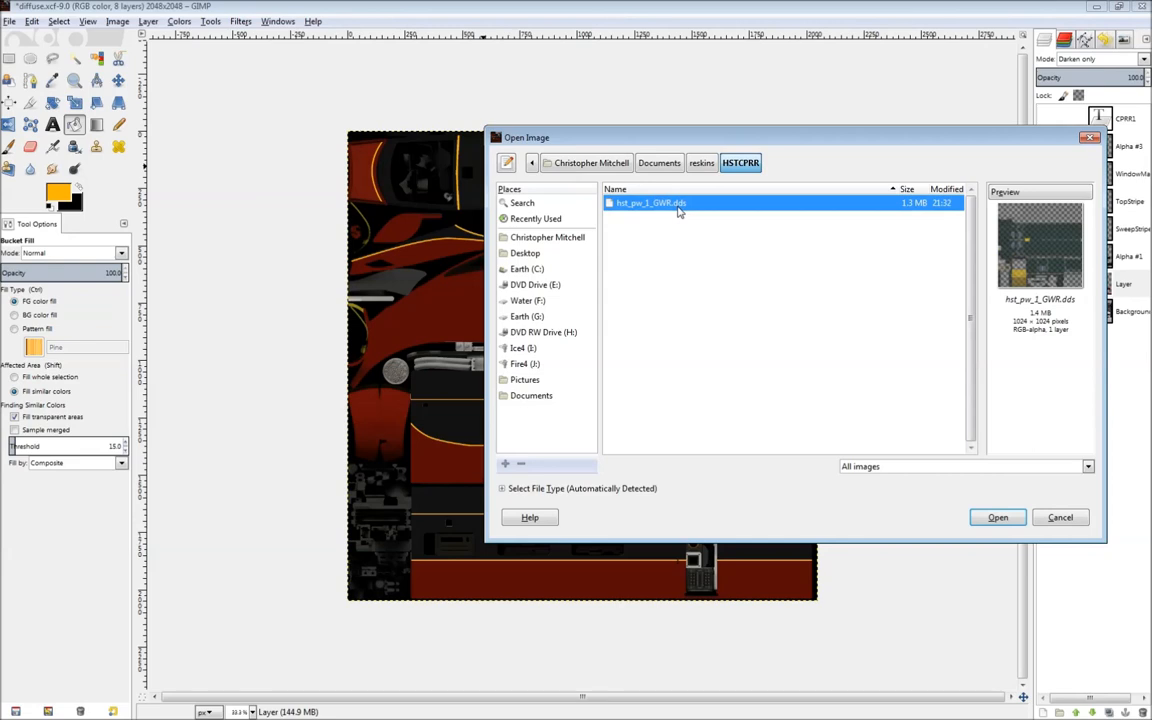
double_click(679, 210)
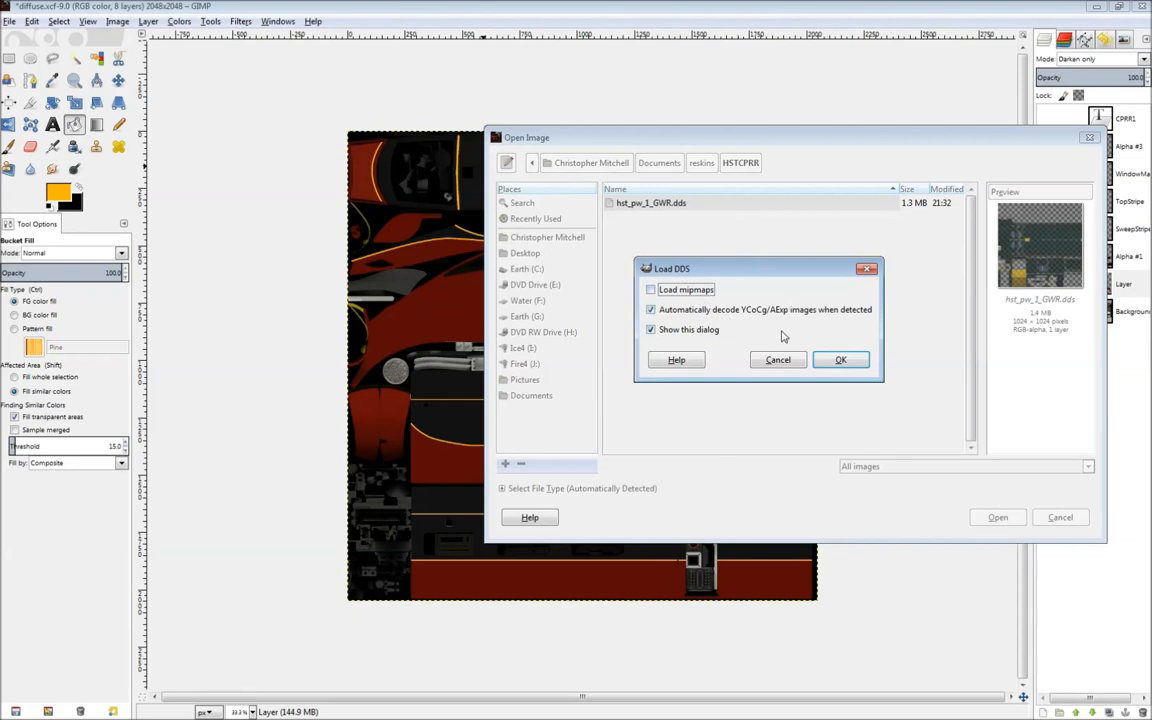
click(840, 360)
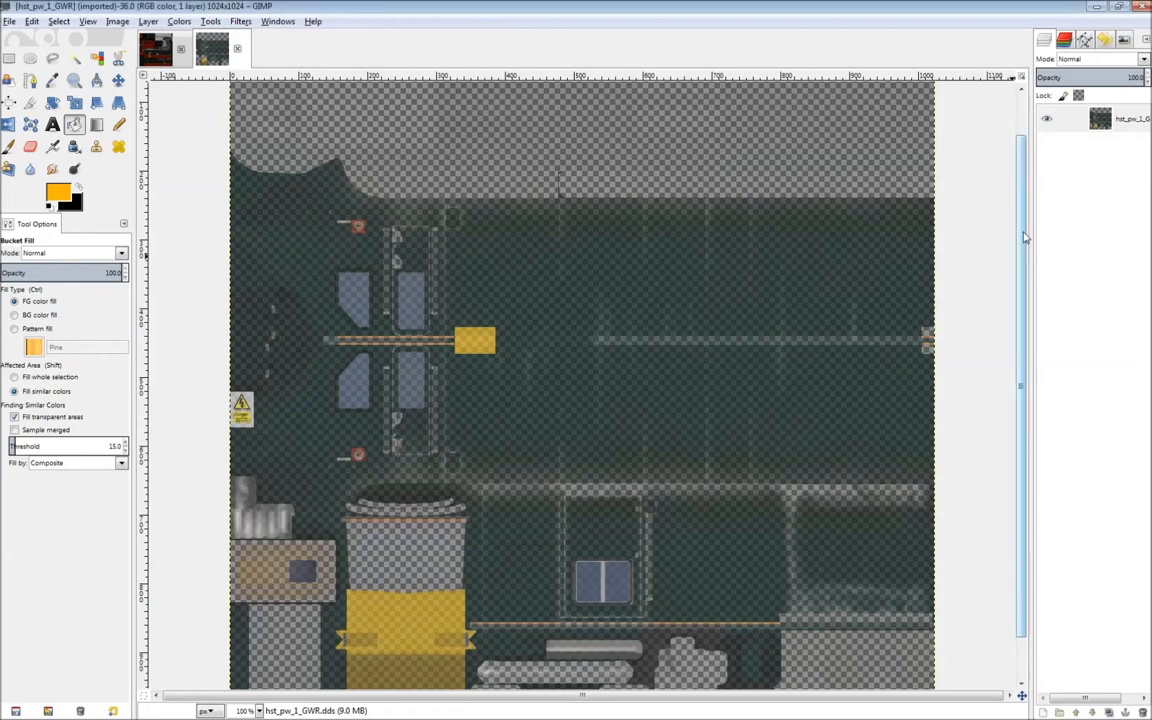
Step: Decompose the imported texture into separate layers using the RGBA color model
scroll(959, 290, down, 1)
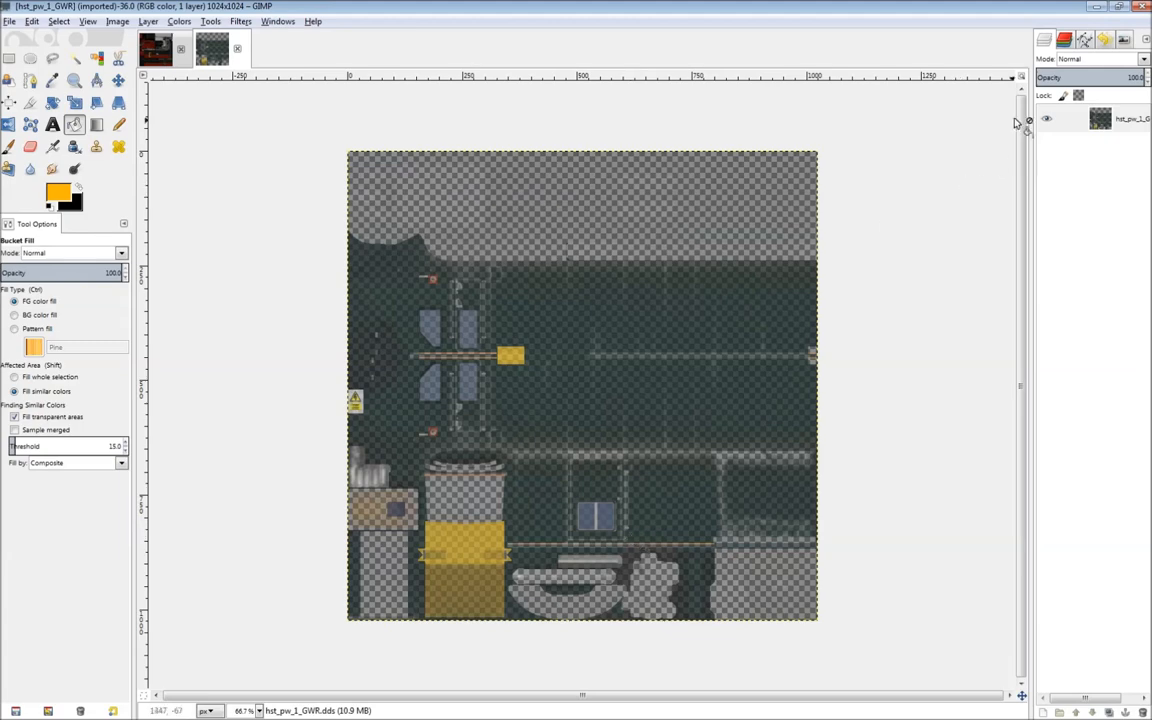
click(1064, 39)
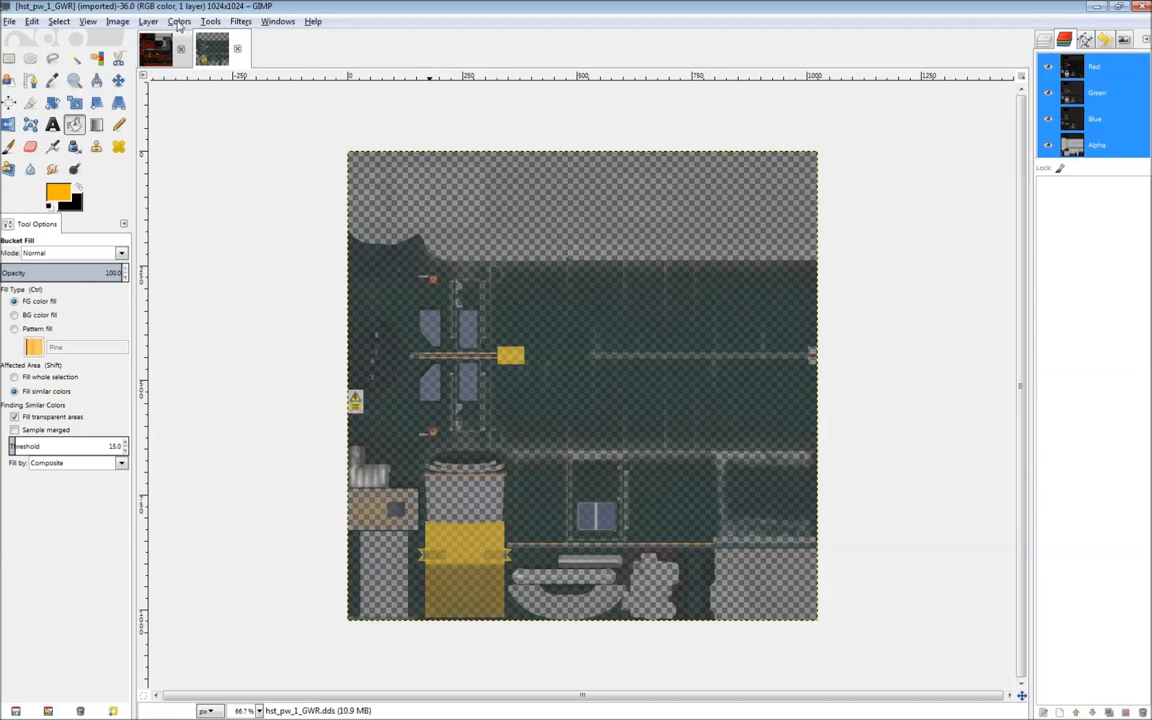
click(178, 22)
mouse_move(156, 22)
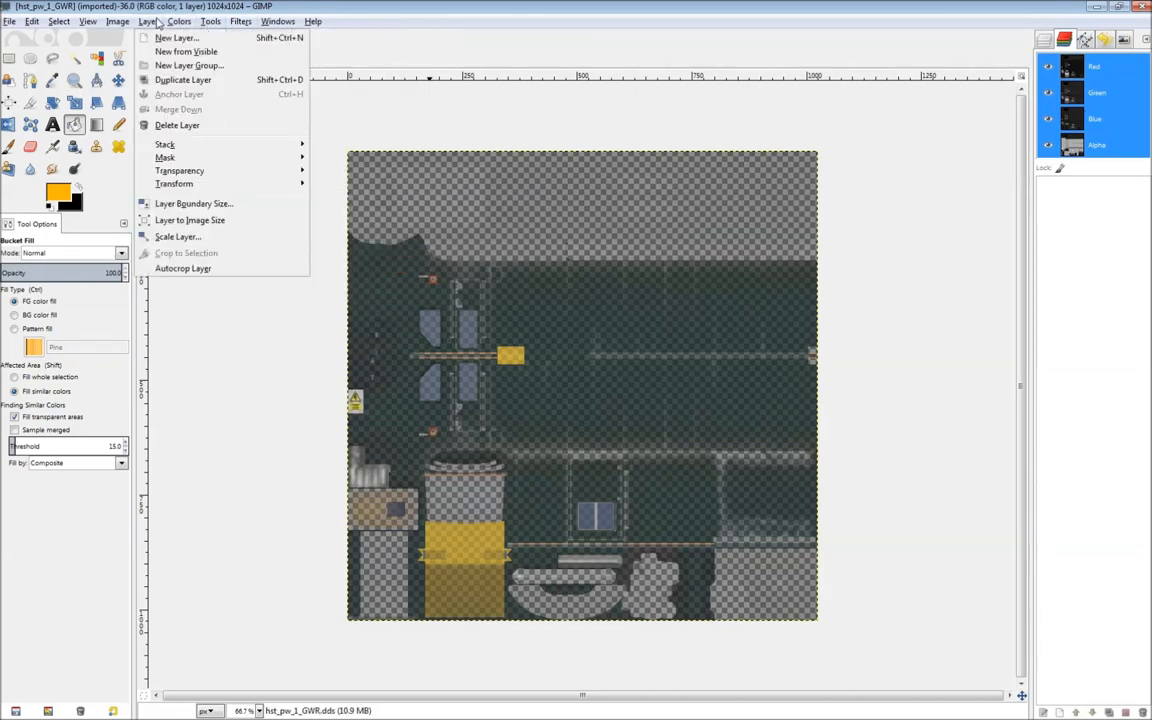
mouse_move(259, 241)
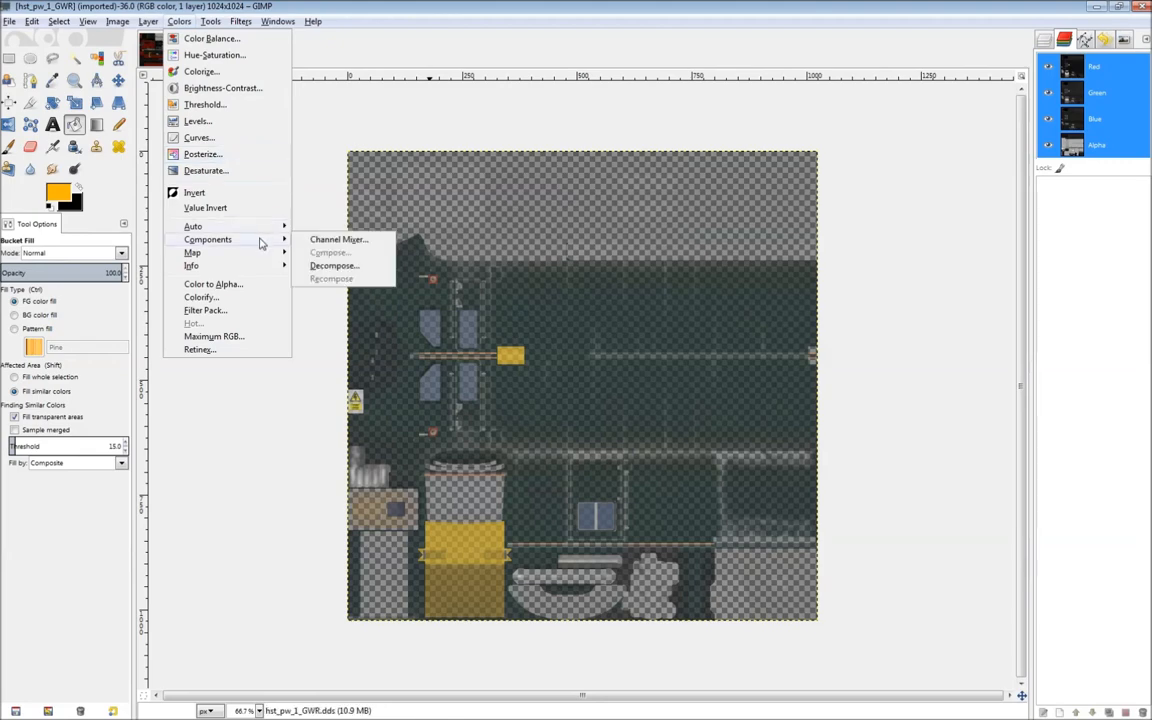
click(333, 265)
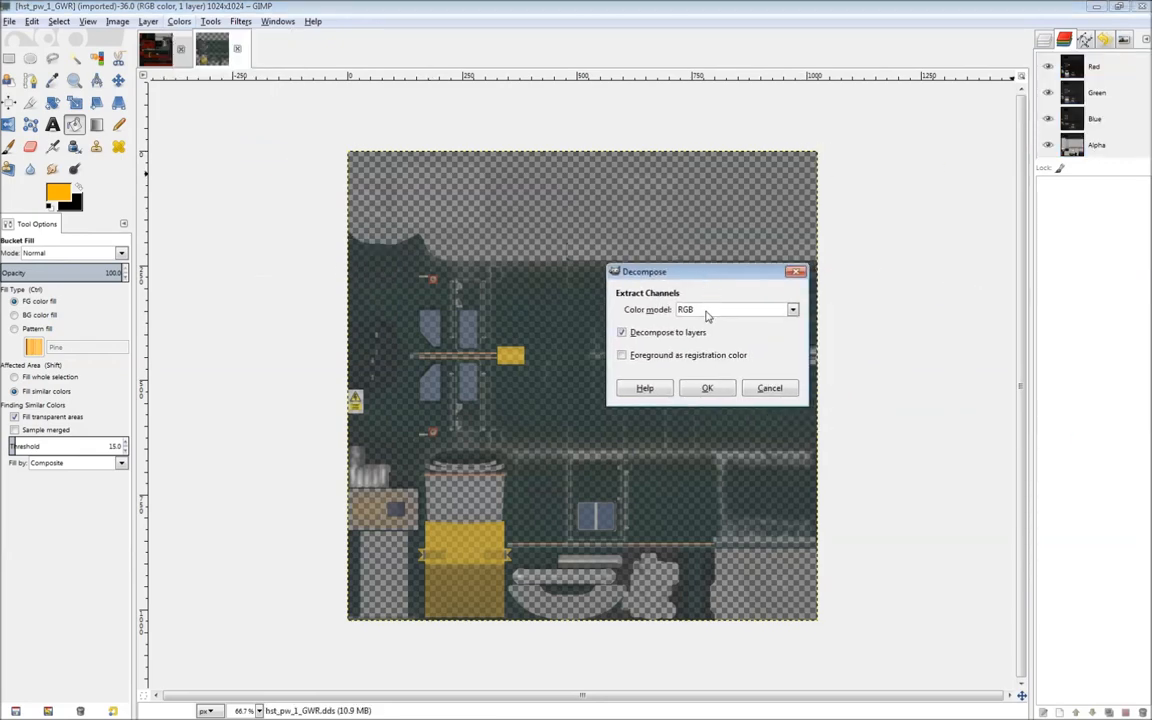
click(703, 312)
click(699, 340)
click(707, 388)
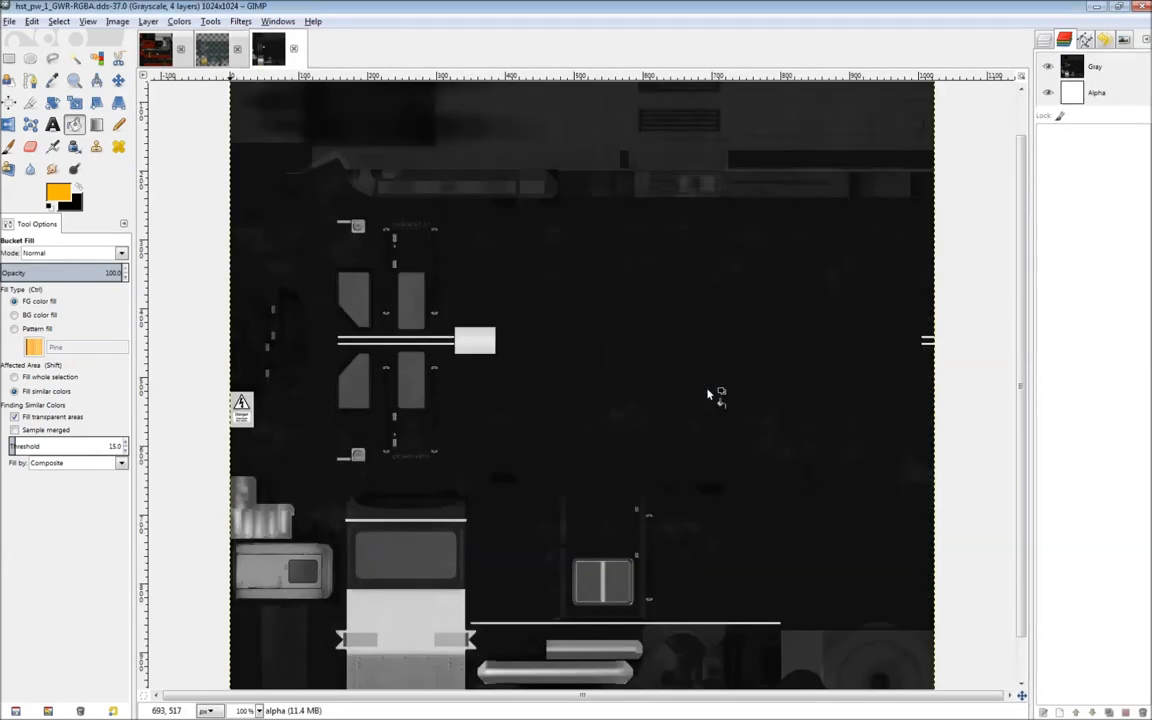
Step: Go through the red, green, blue and alpha layers of the decomposed image
click(1046, 40)
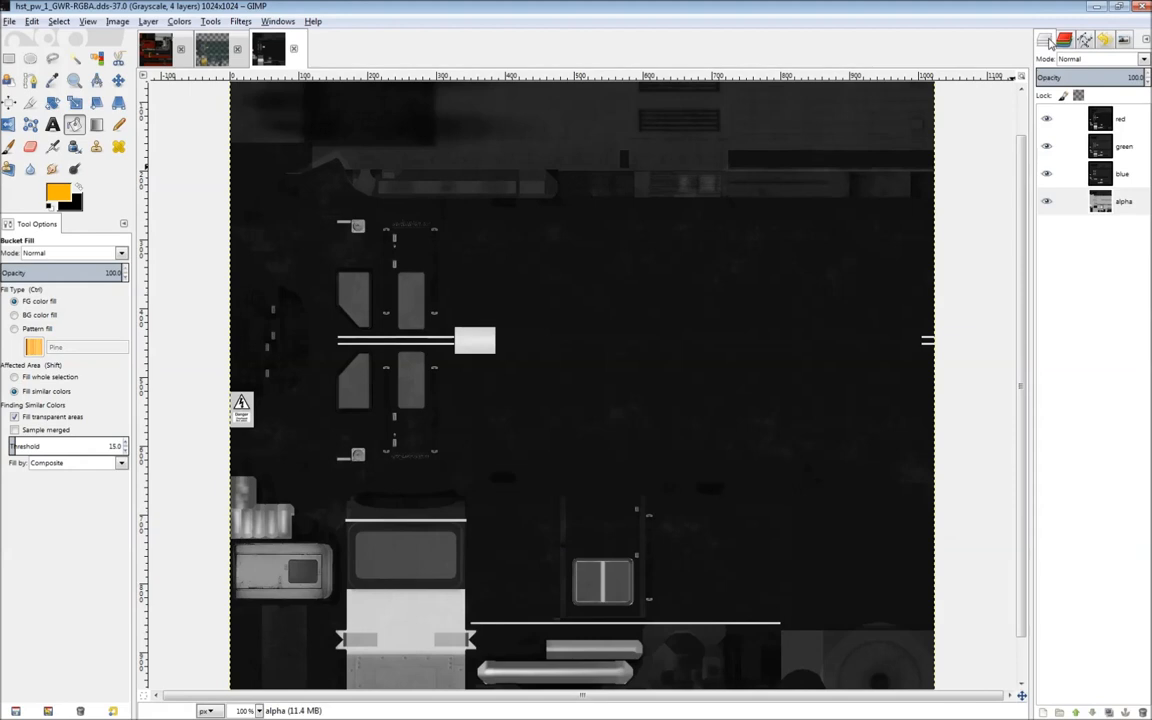
click(1138, 124)
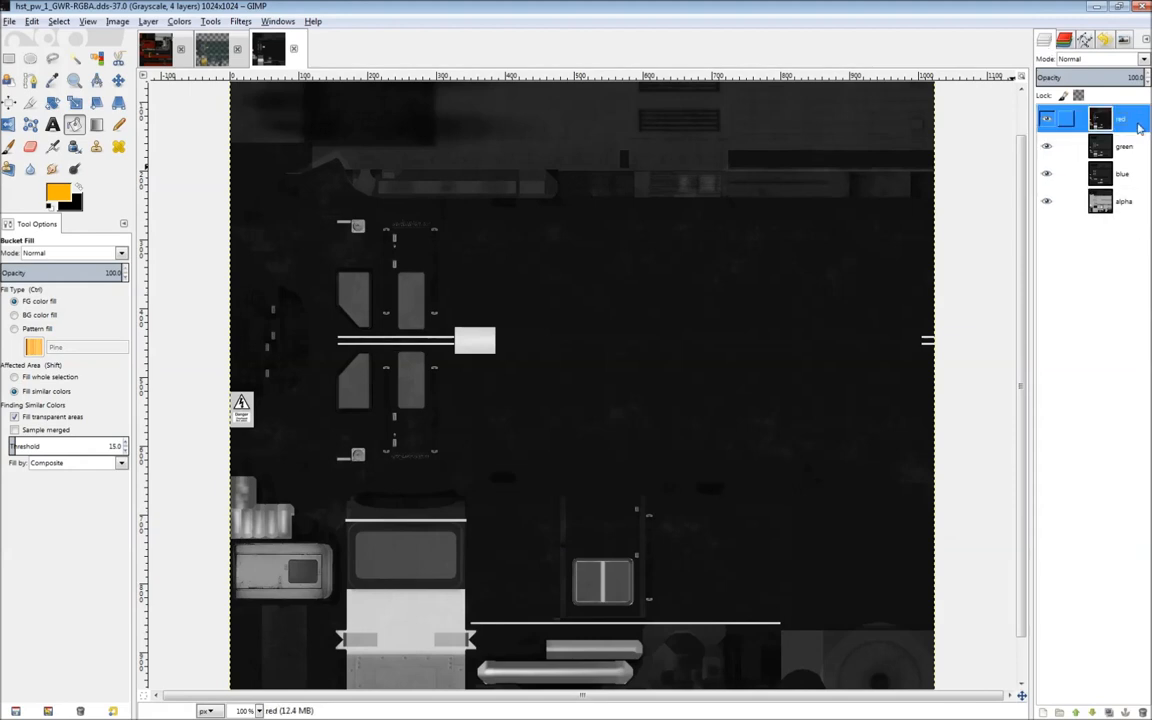
click(1128, 147)
click(1128, 174)
click(1127, 203)
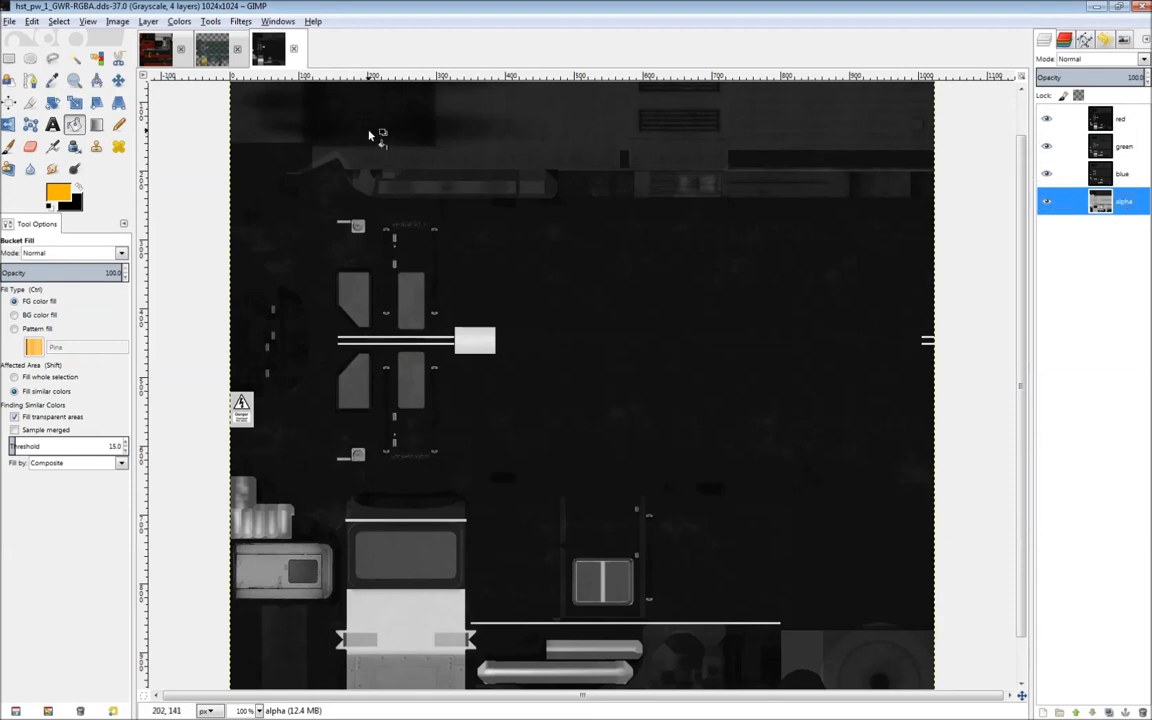
Step: Compose the red, green and blue layers into a new image with the RGB color model, leaving out alpha
click(180, 22)
mouse_move(265, 240)
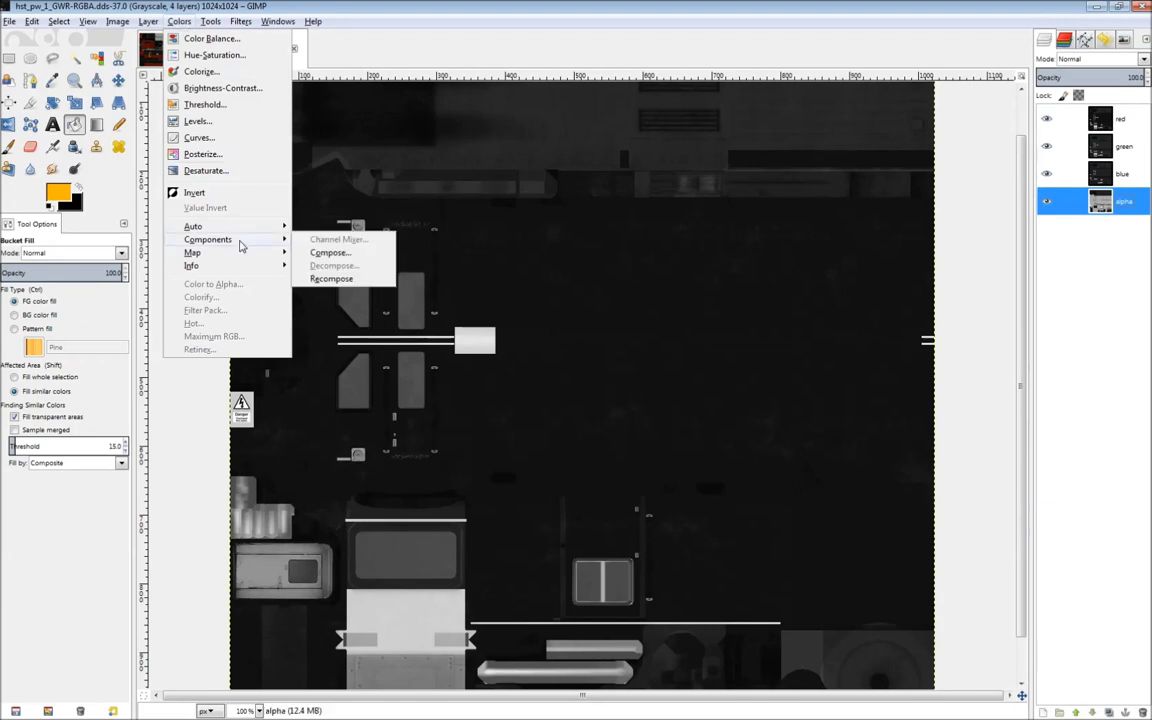
click(314, 254)
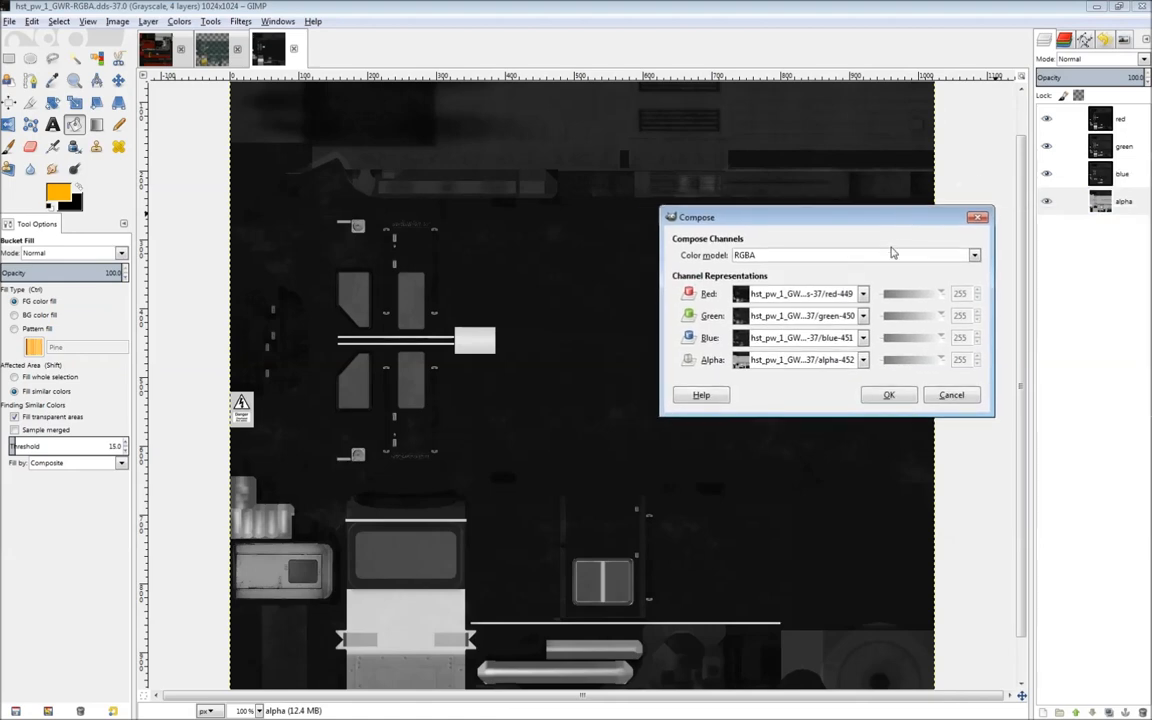
click(882, 256)
click(787, 275)
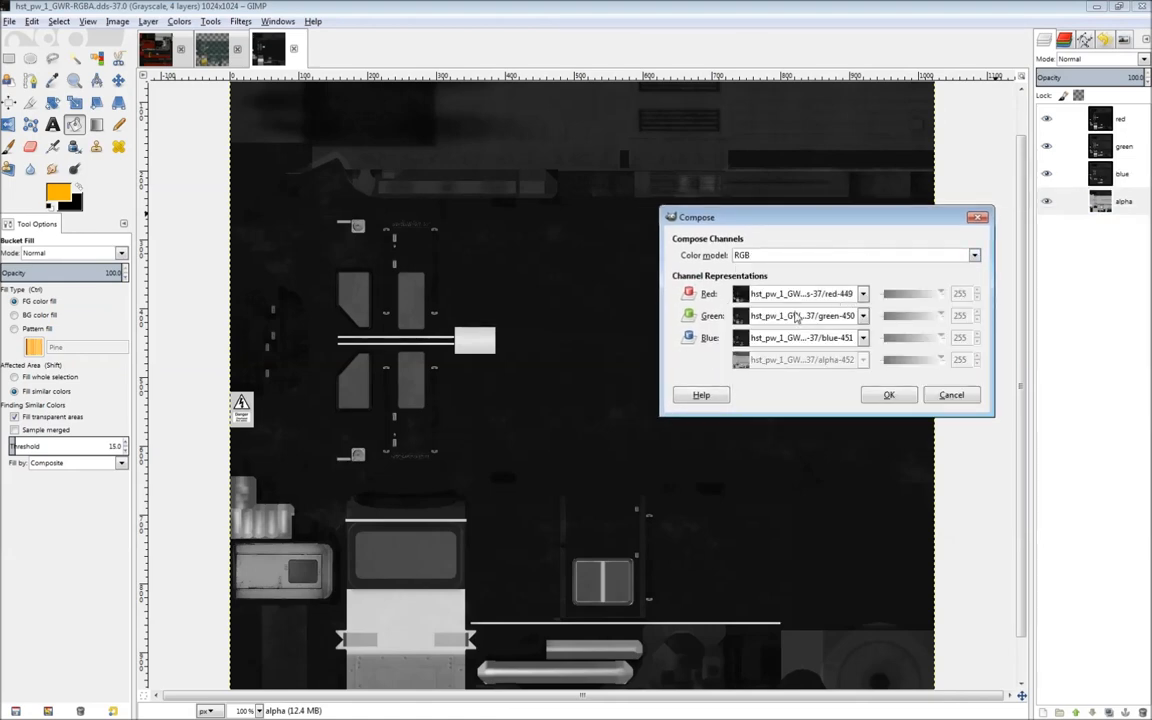
click(887, 394)
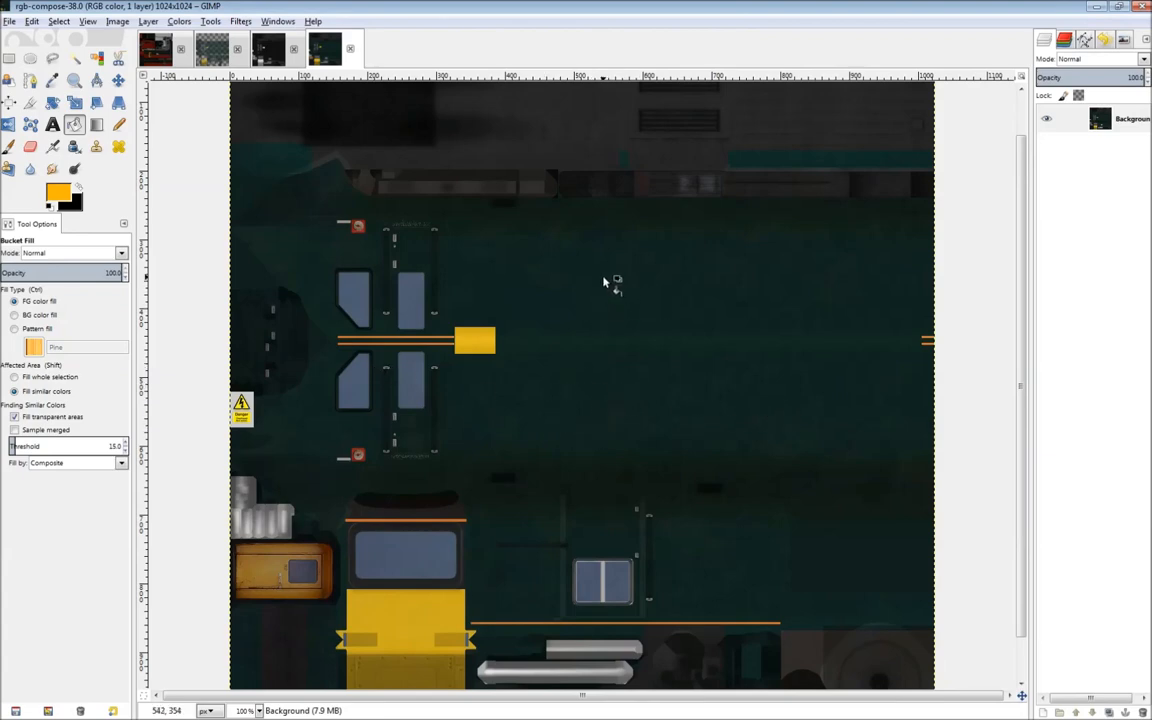
scroll(578, 167, up, 2)
scroll(468, 391, down, 4)
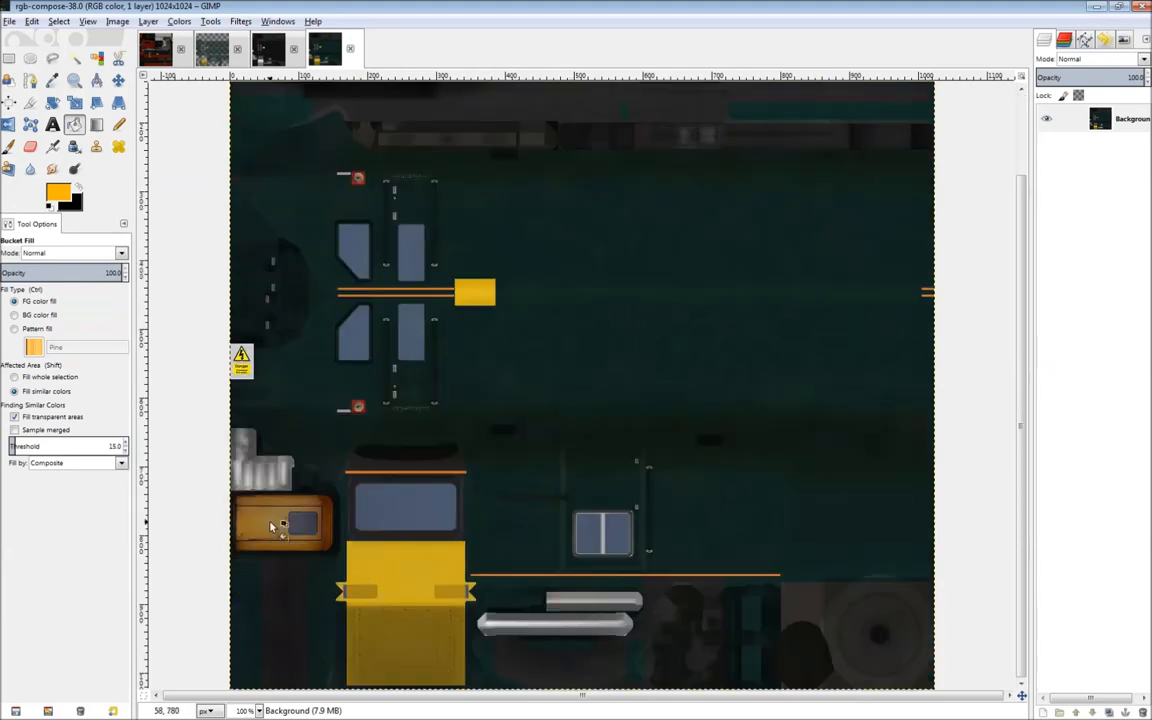
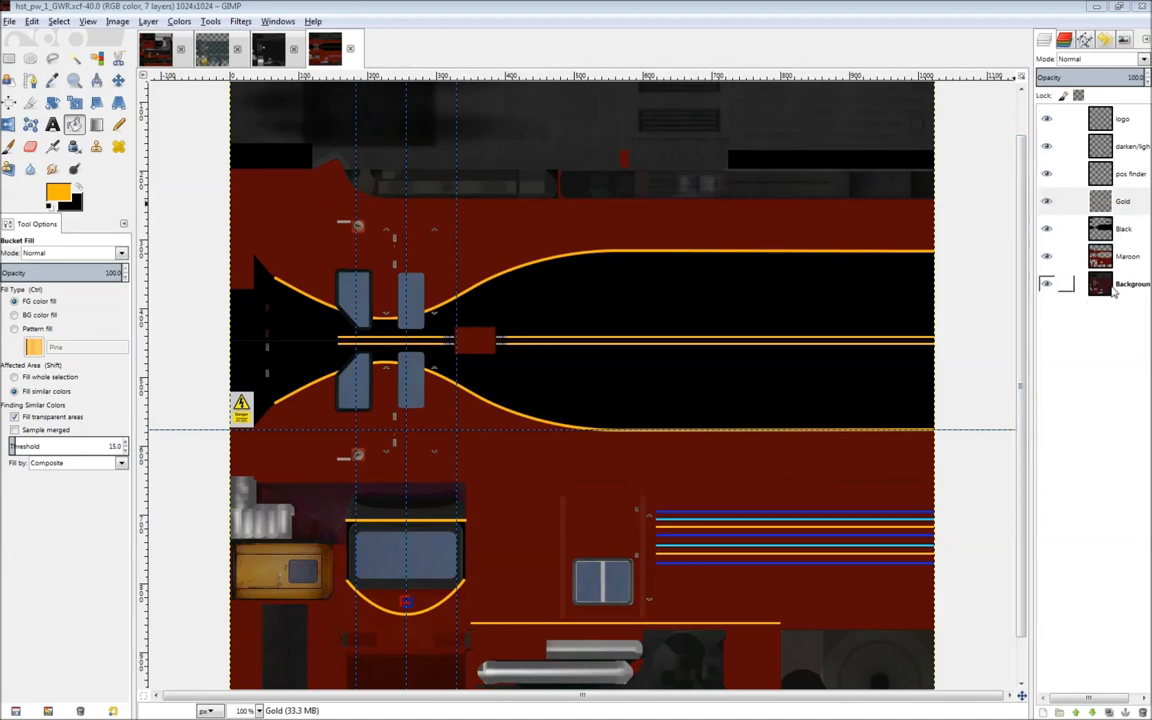
Step: Flatten the layered hst_pw_1_GWR.xcf livery image and decompose it into separate layers with the RGB color model
click(117, 21)
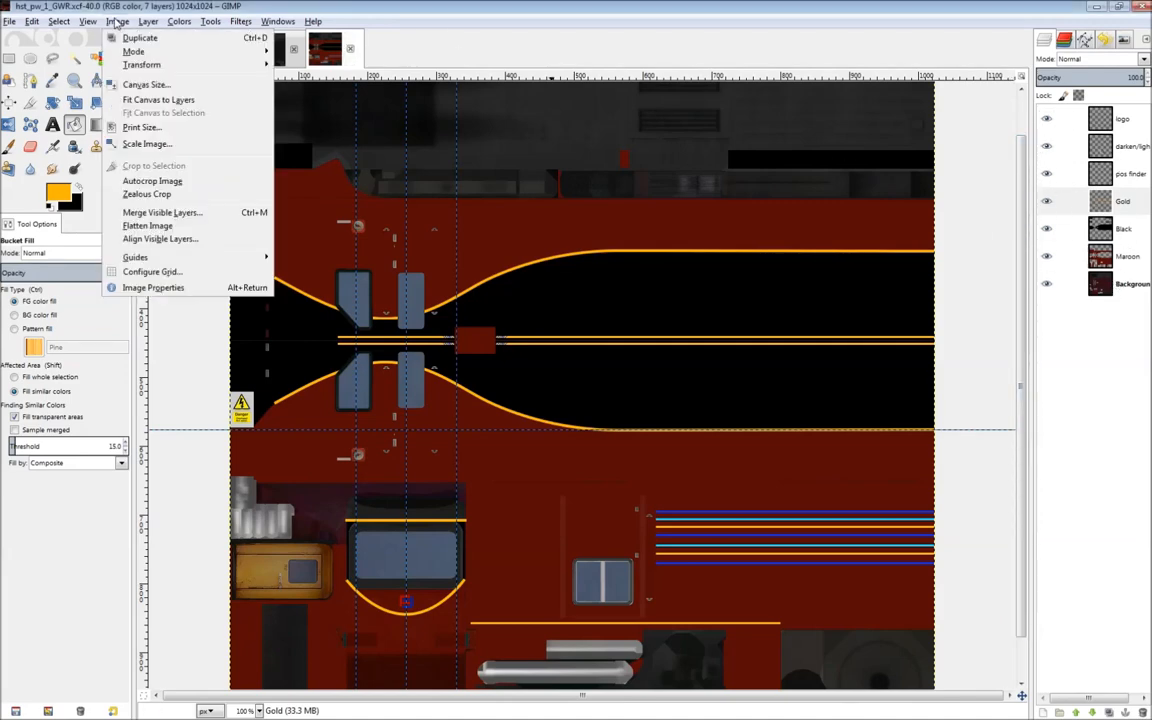
click(148, 225)
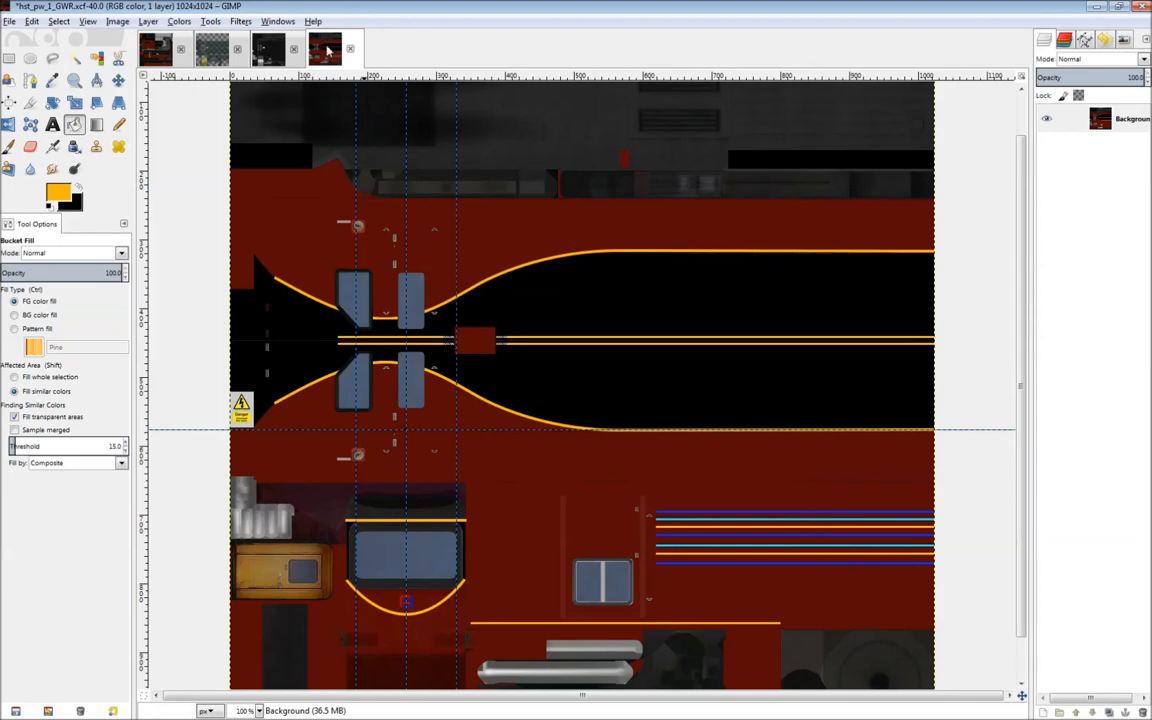
click(179, 21)
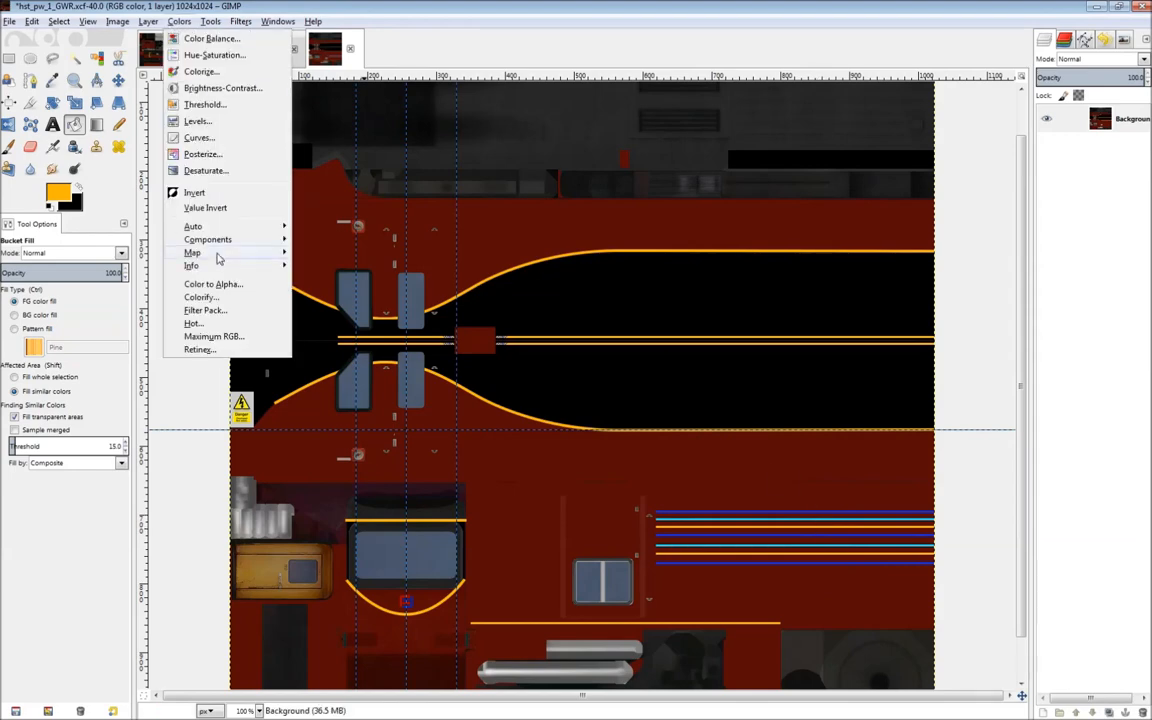
mouse_move(234, 243)
click(336, 266)
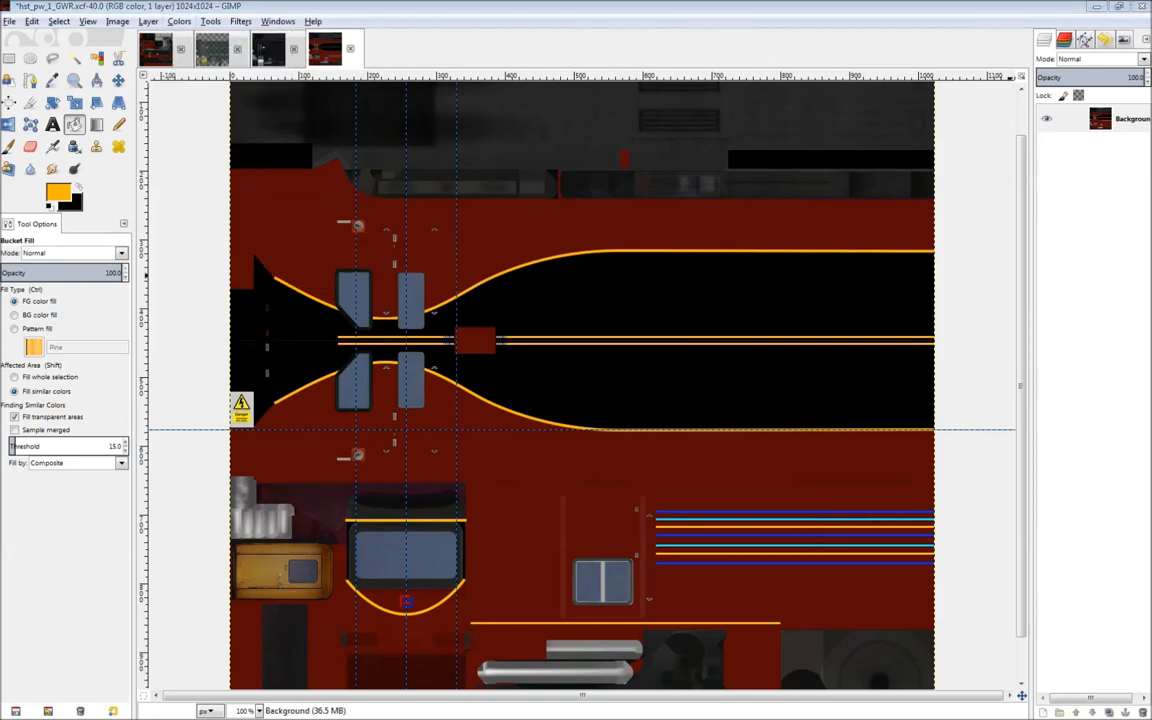
click(884, 368)
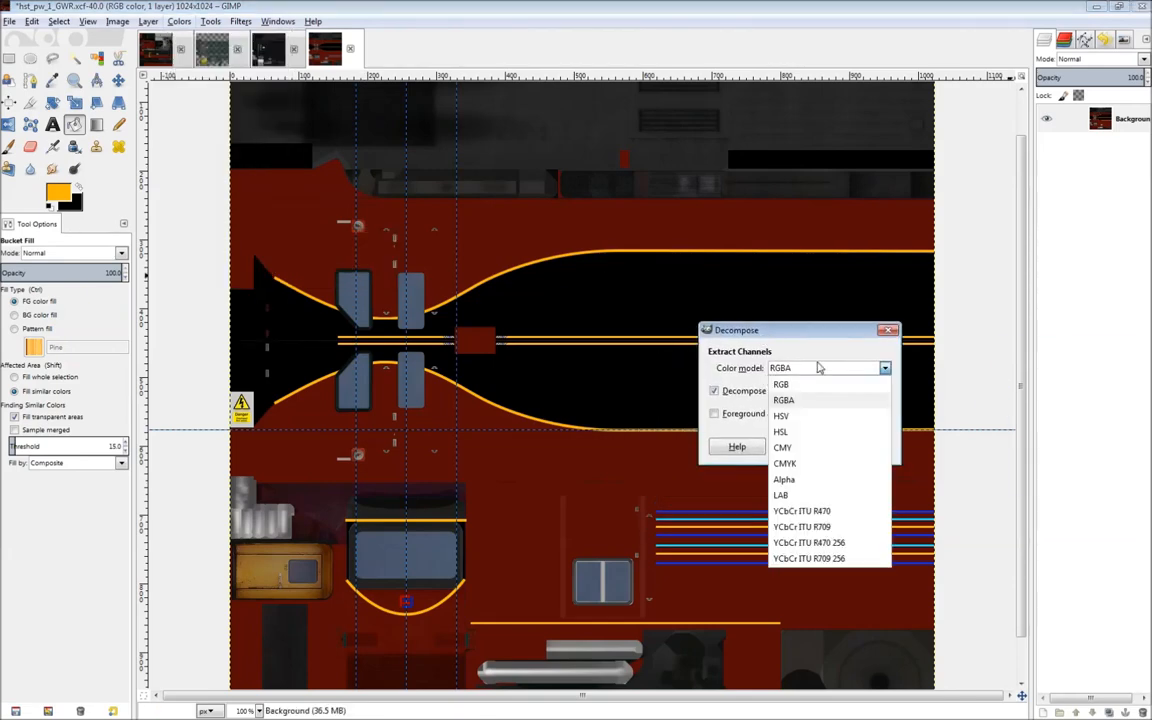
click(760, 383)
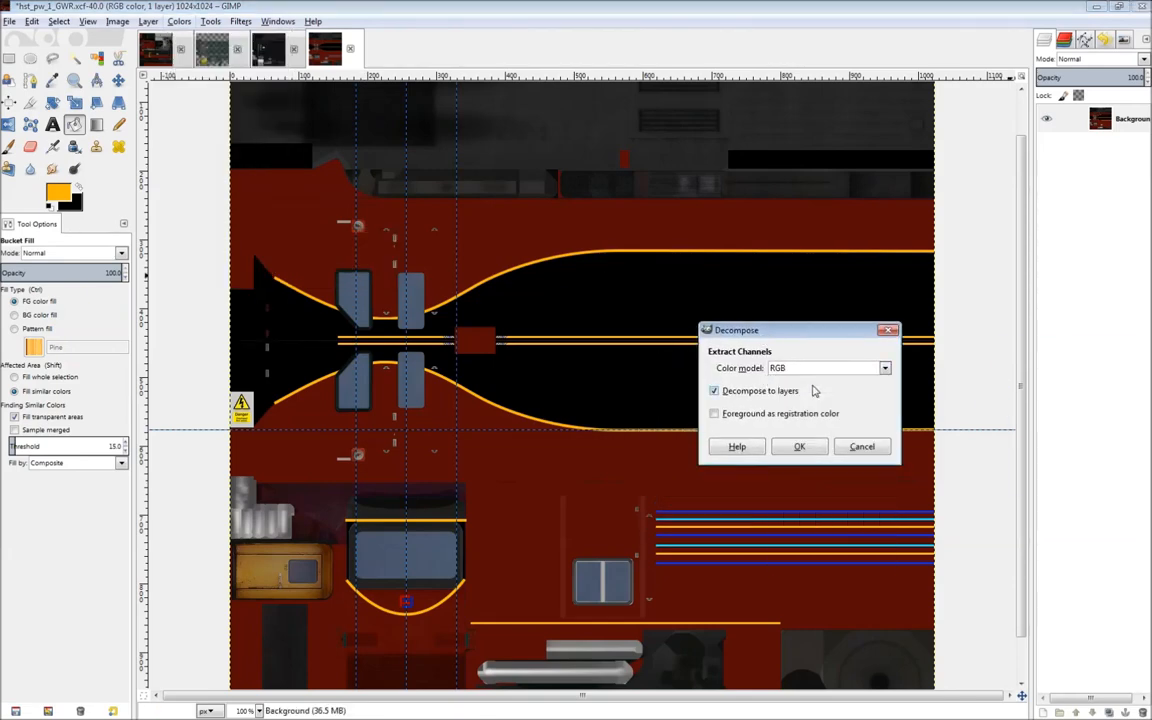
click(800, 447)
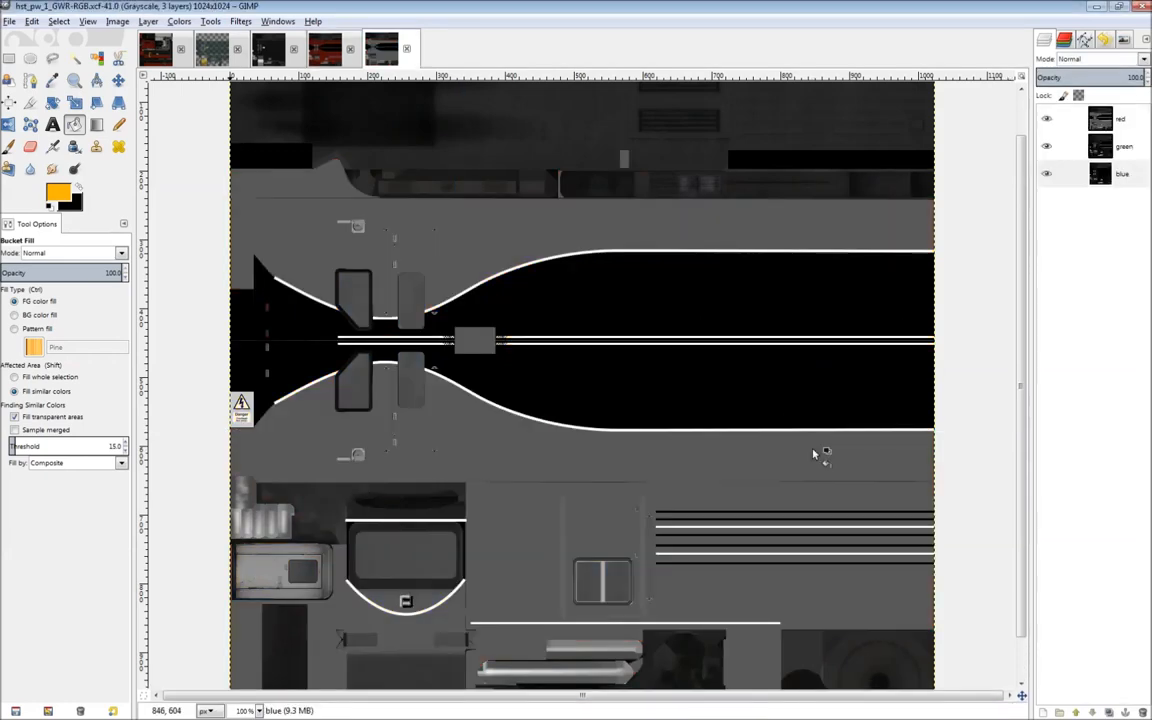
Step: Go through the red, green and blue layers of the decomposed livery, toggling the visibility of red and green to compare them
click(1098, 119)
click(1100, 146)
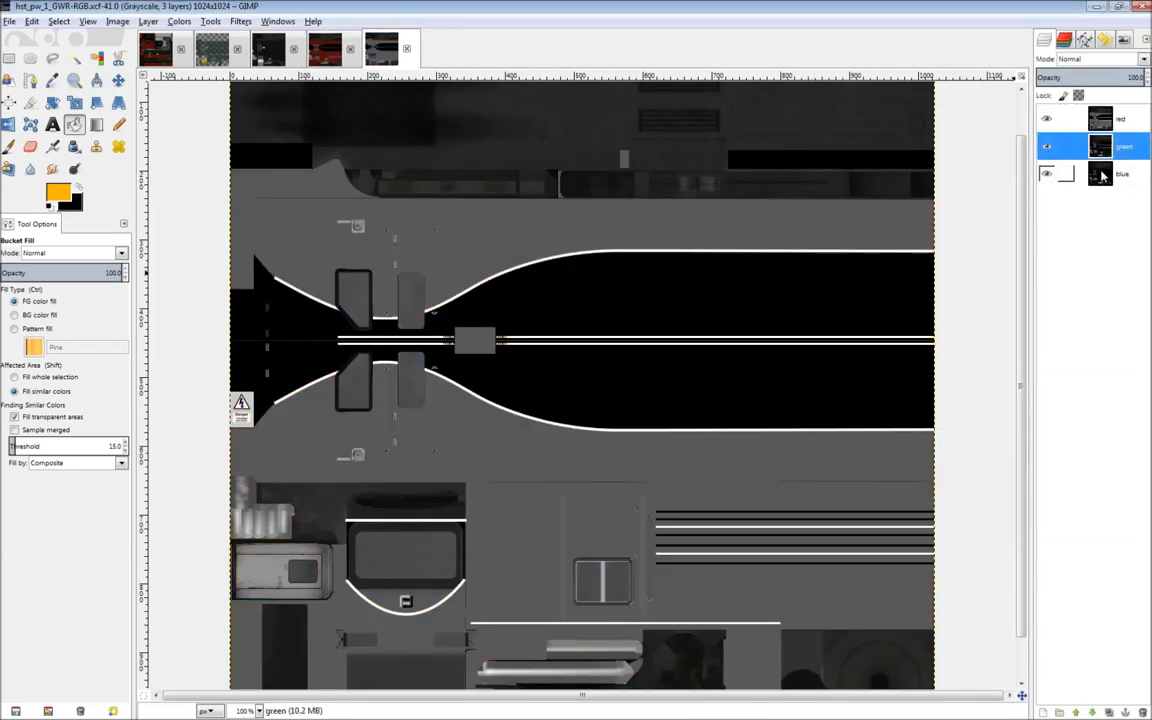
click(1103, 175)
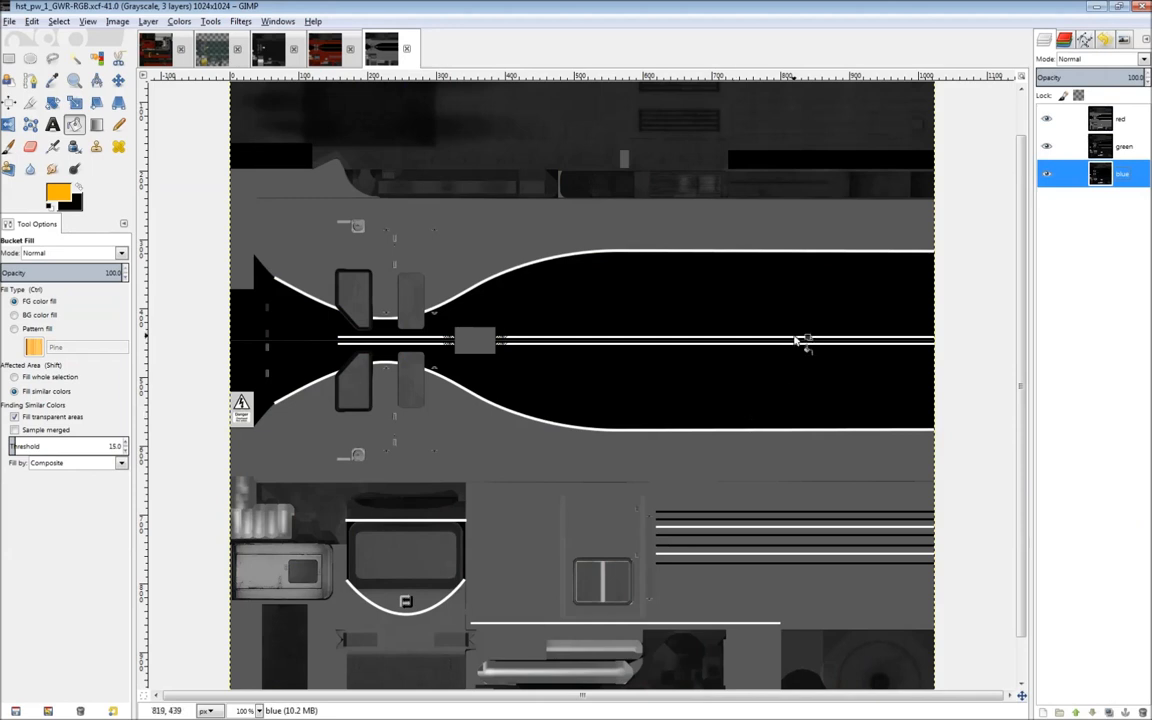
click(1046, 119)
click(1046, 146)
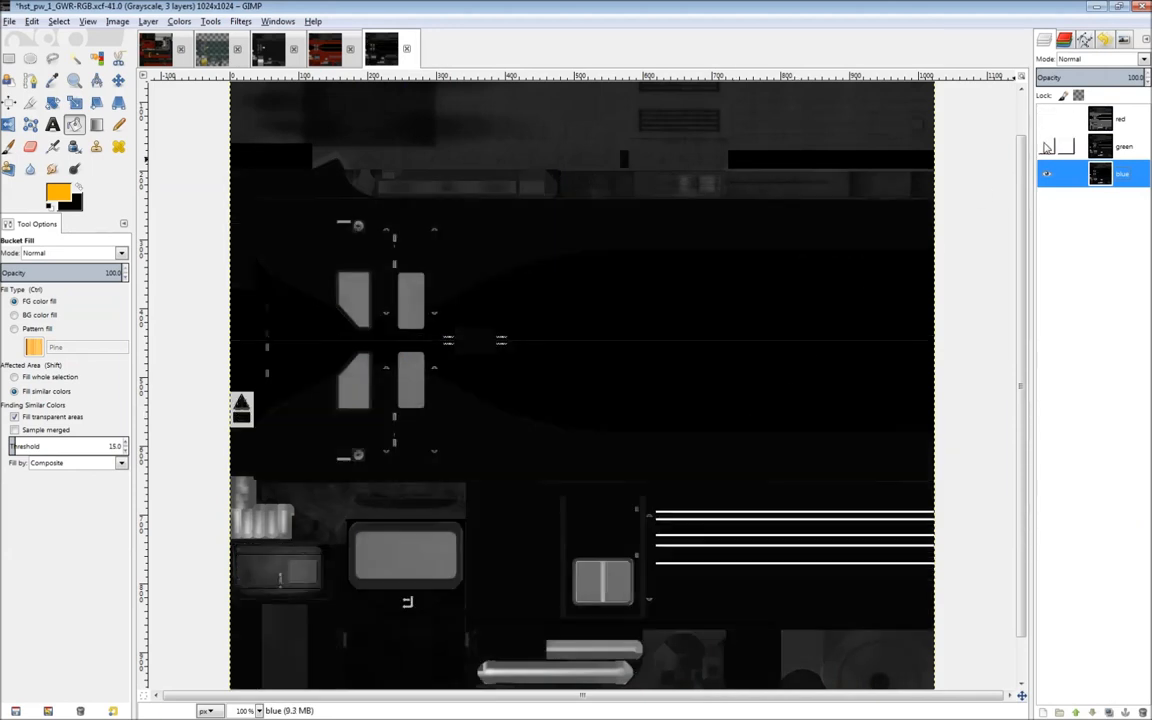
click(1046, 147)
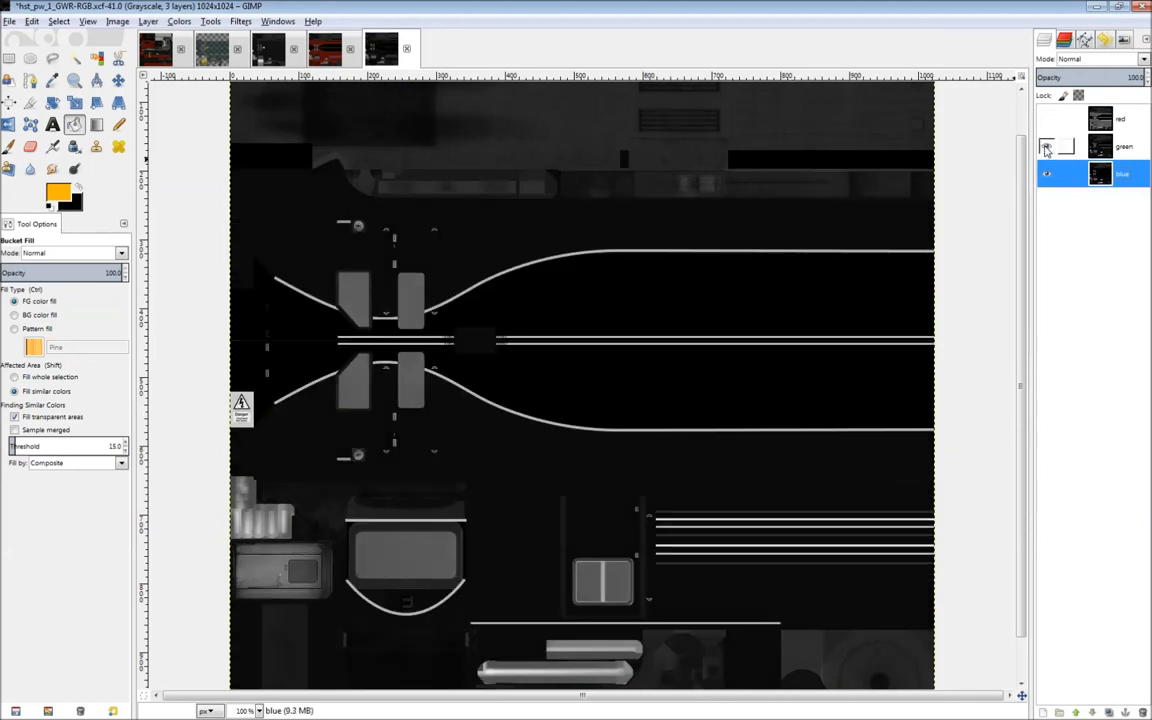
click(1046, 119)
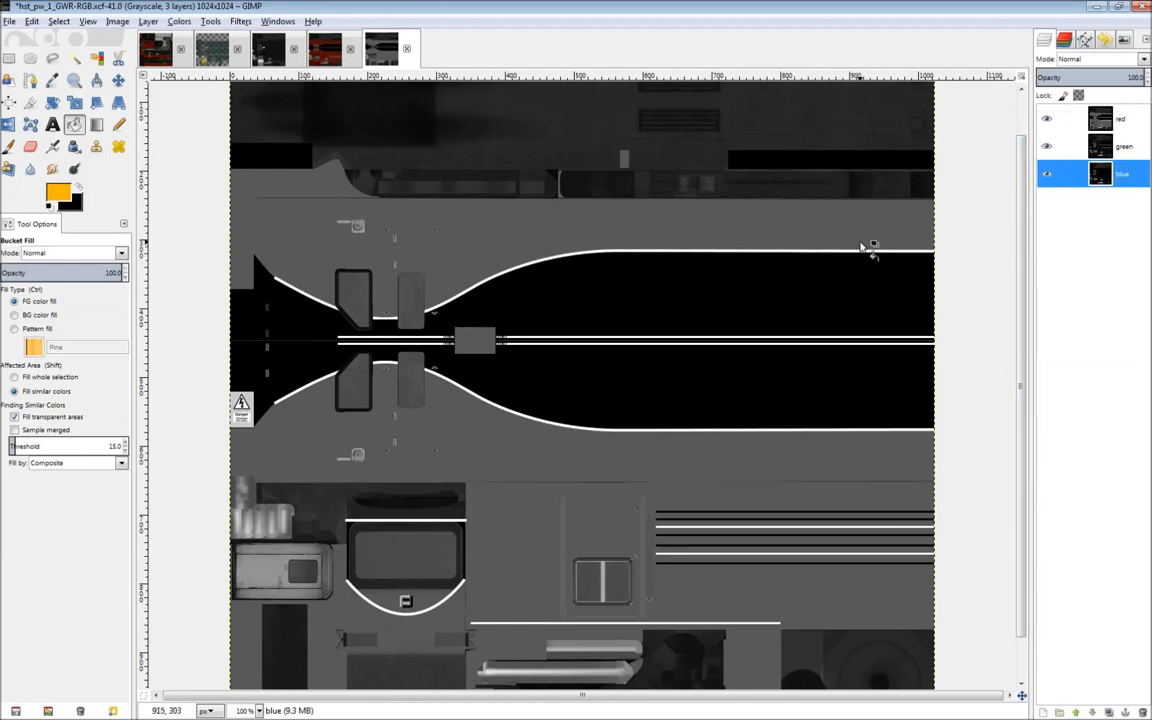
Step: Undo the flattening of the color livery image, and return to its decomposed RGB image
click(337, 58)
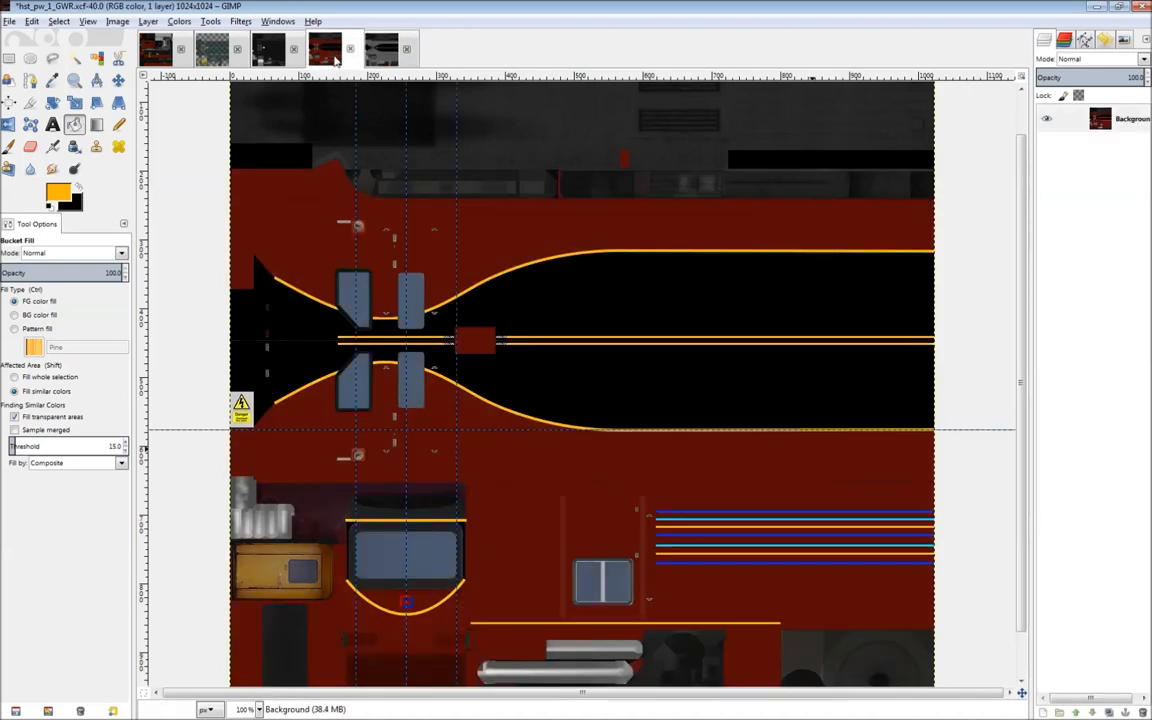
key(ctrl+z)
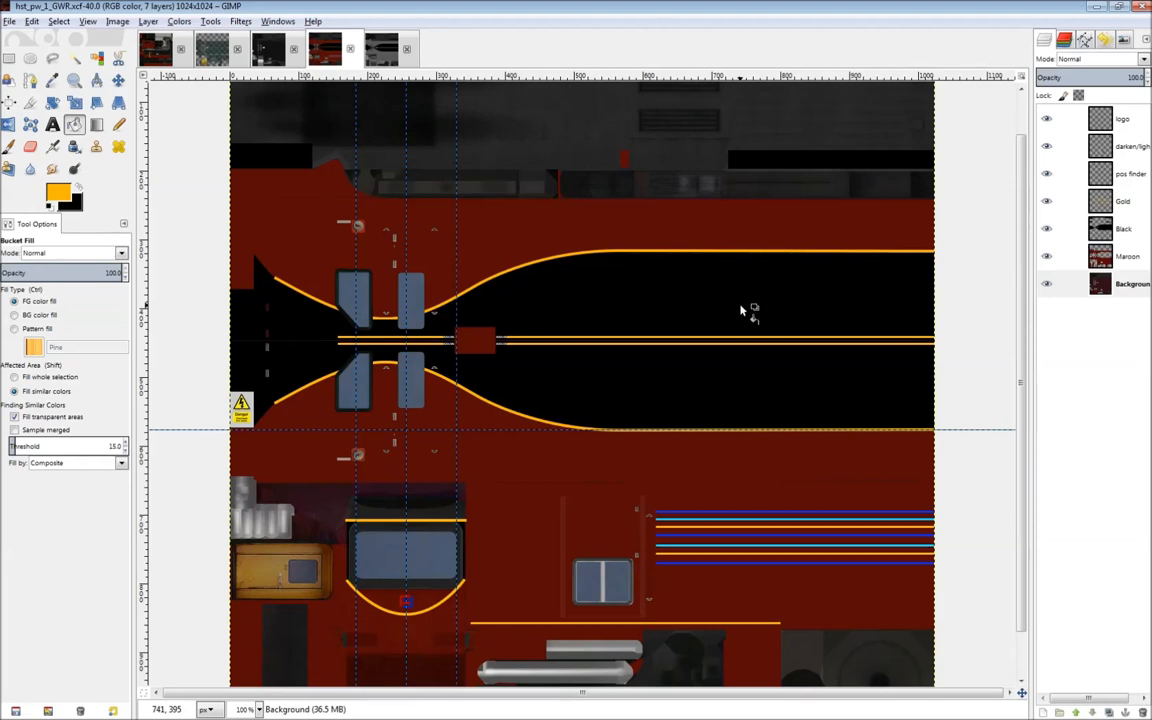
click(383, 50)
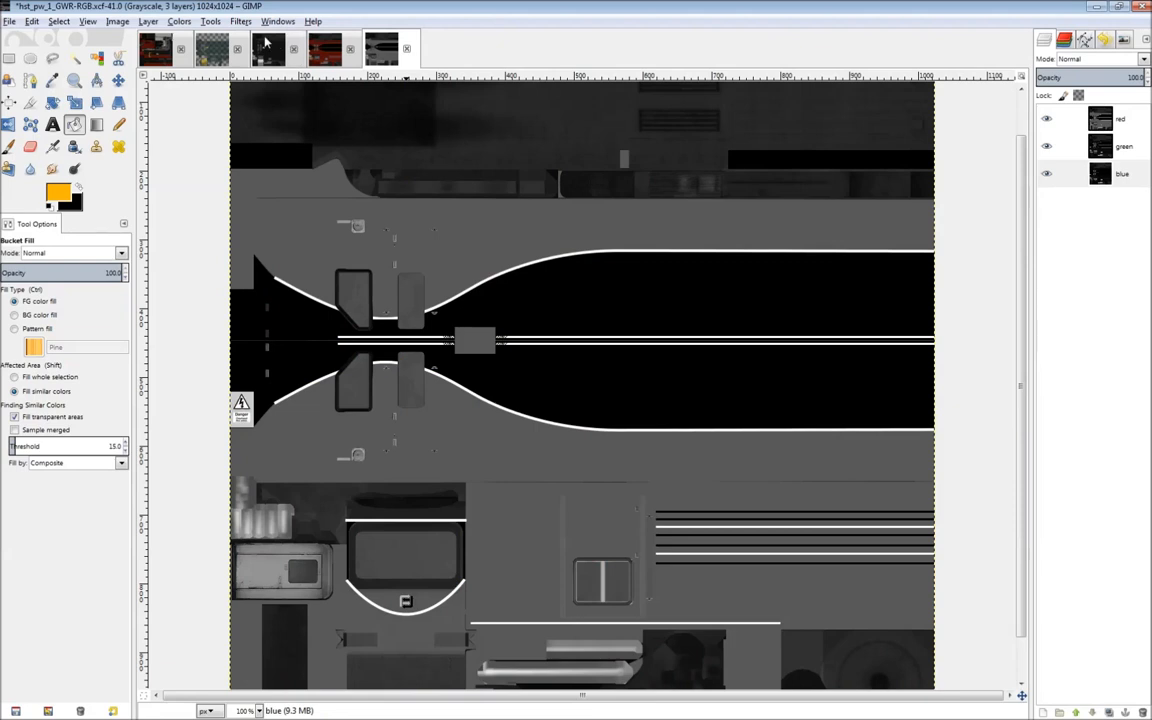
Step: Add a transparent 1024 × 1024 px layer, place it beneath the blue layer and name it alpha
right_click(1117, 178)
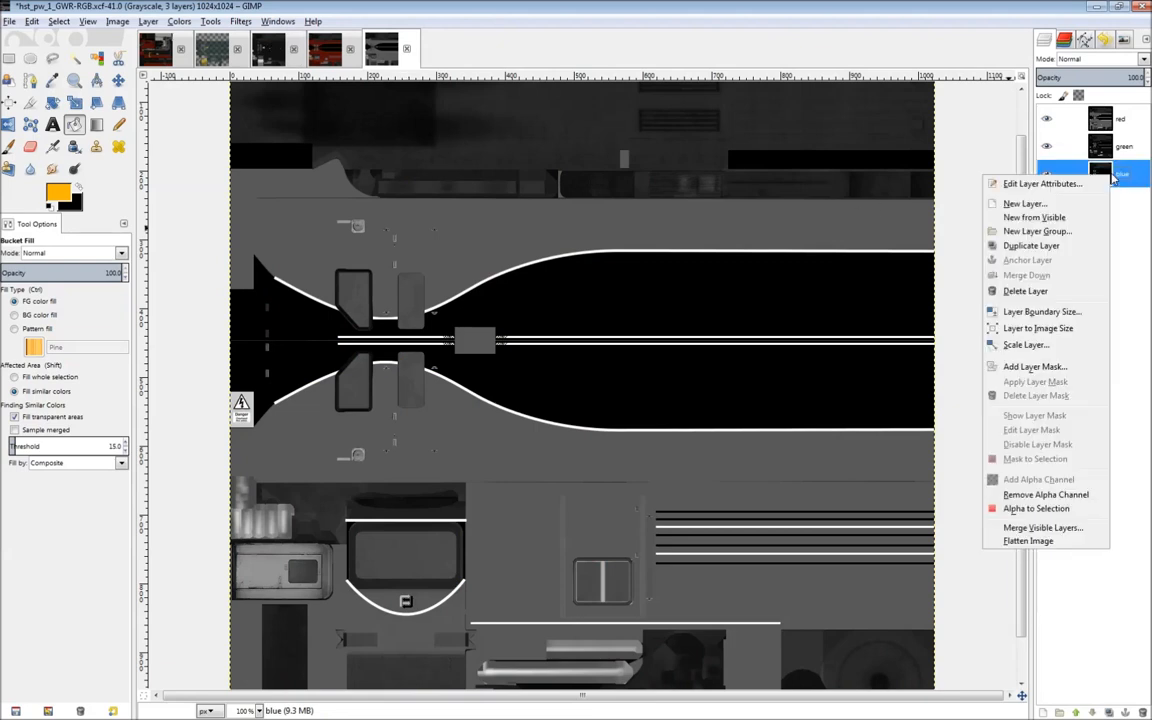
click(1087, 611)
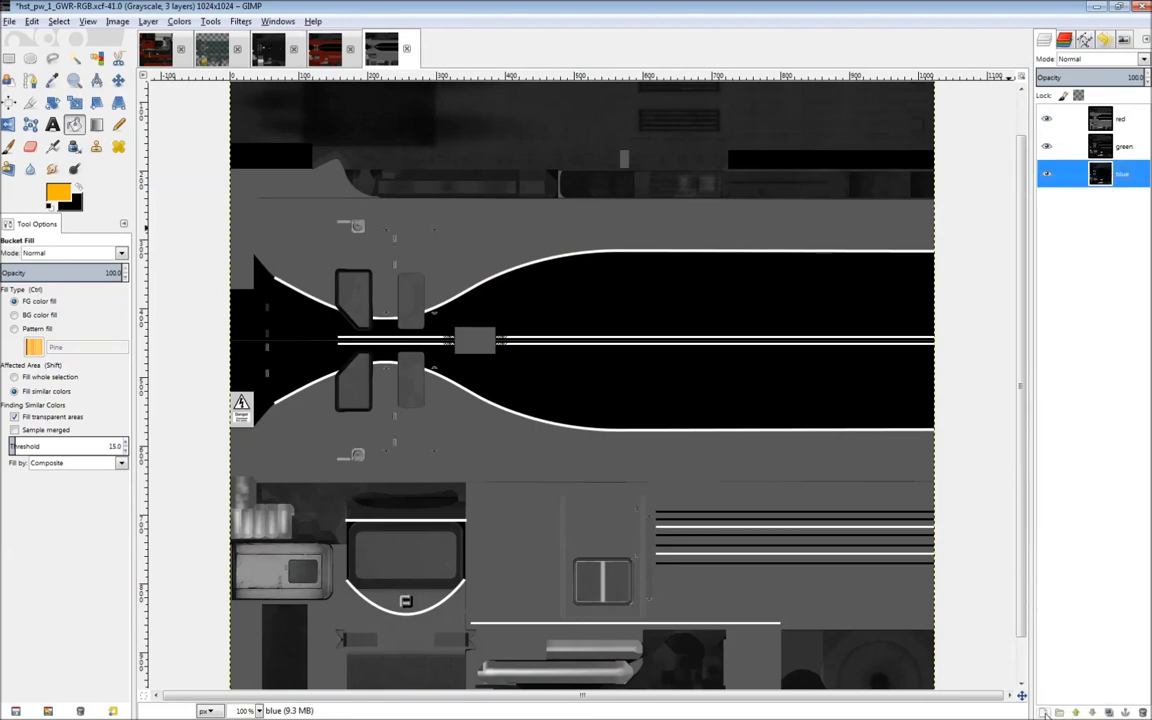
click(1044, 706)
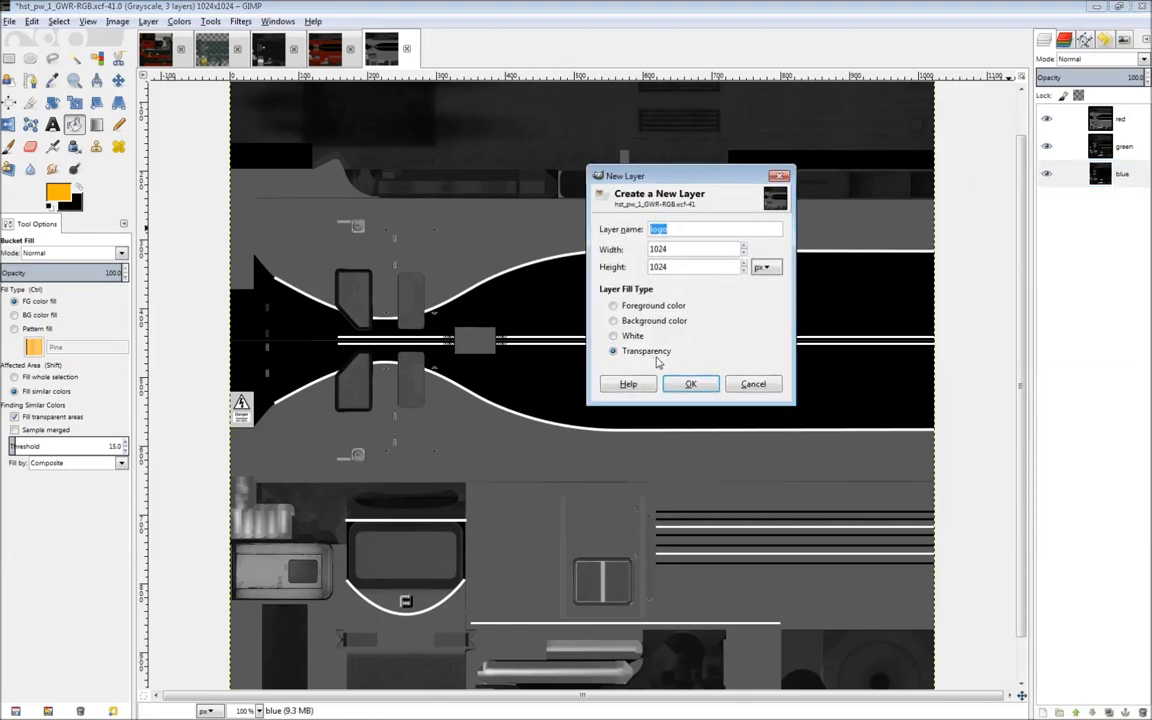
key(Return)
click(1092, 712)
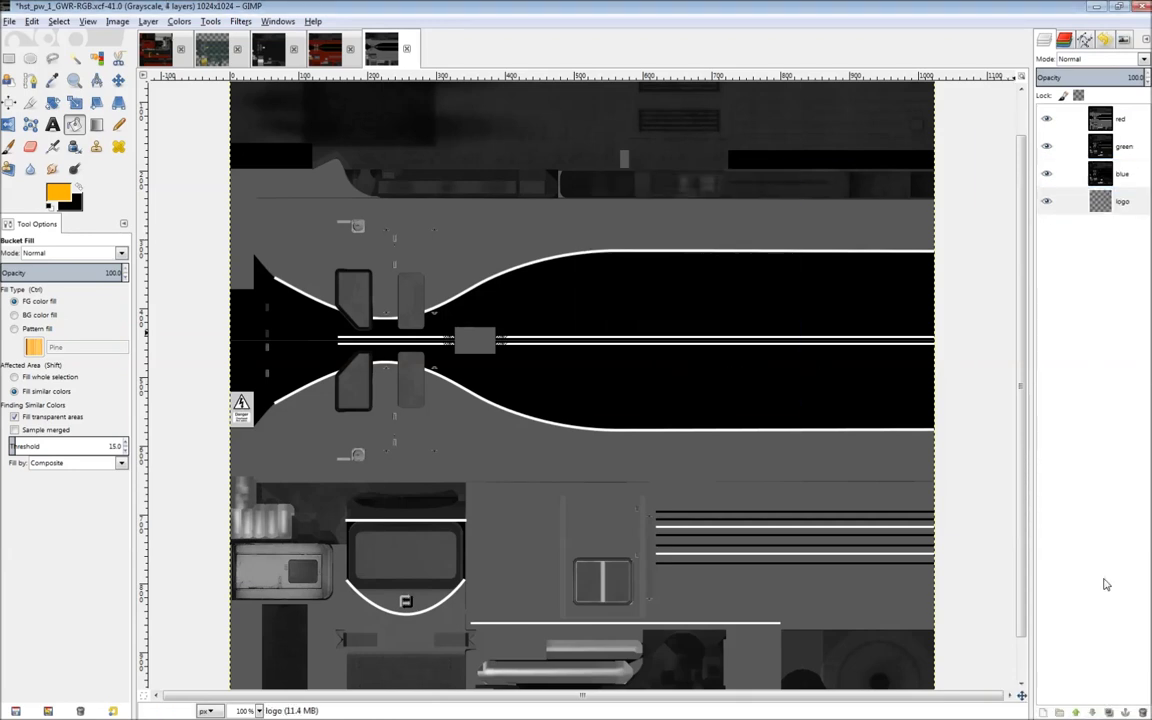
double_click(1122, 201)
text(alpha)
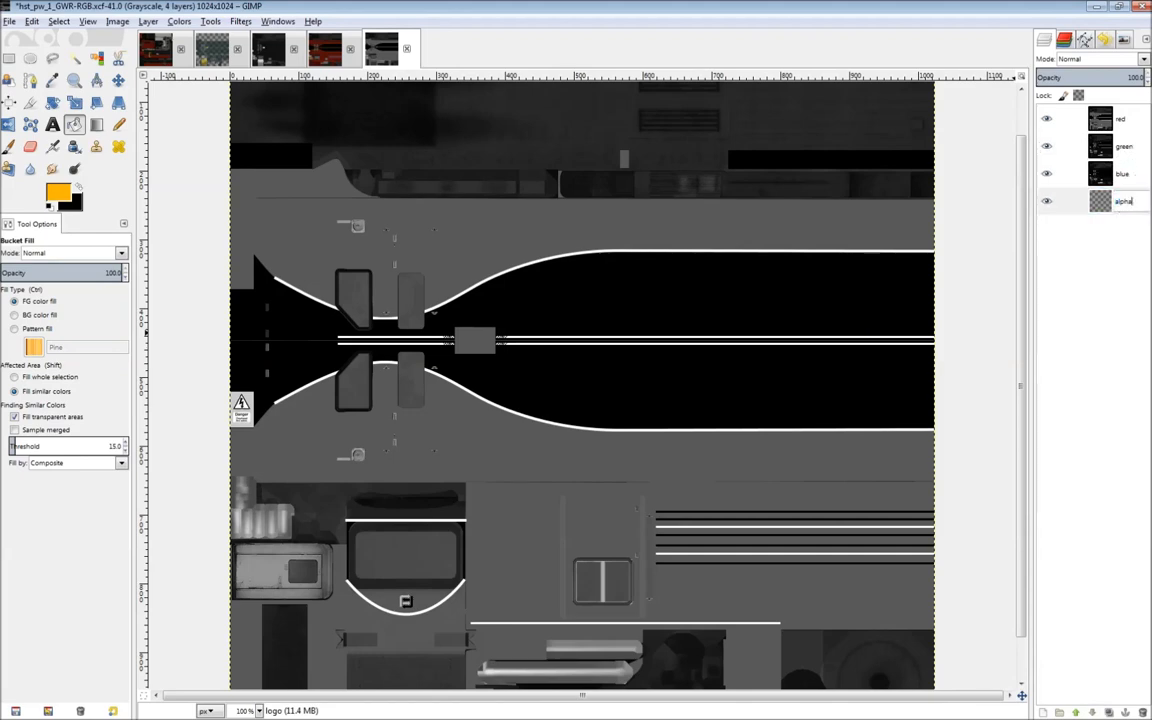
key(Return)
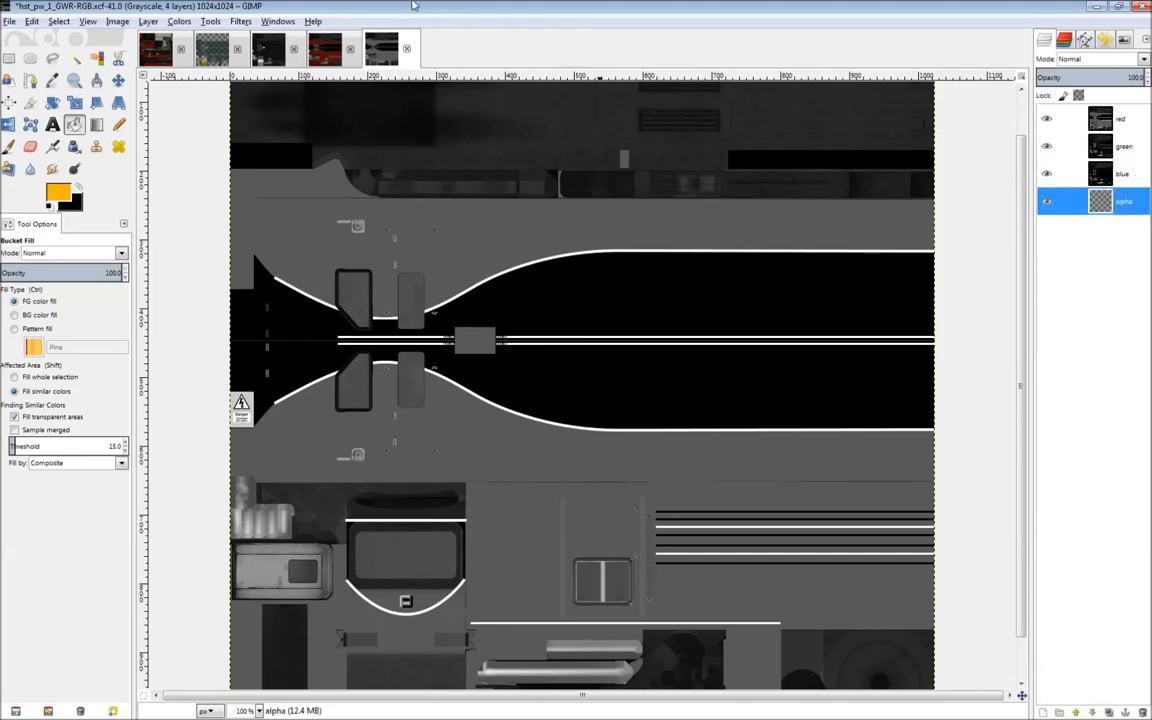
Step: Copy the whole alpha layer from the decomposed original texture, hst_pw_1_GWR-RGBA.dds
click(222, 58)
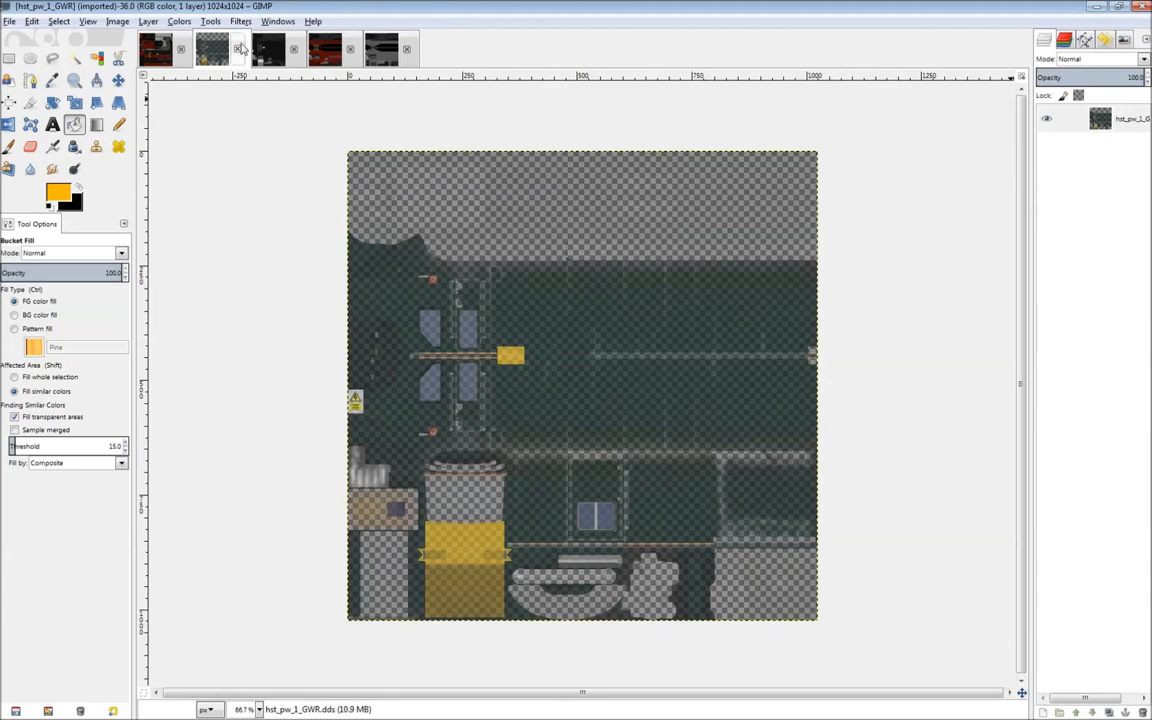
click(268, 48)
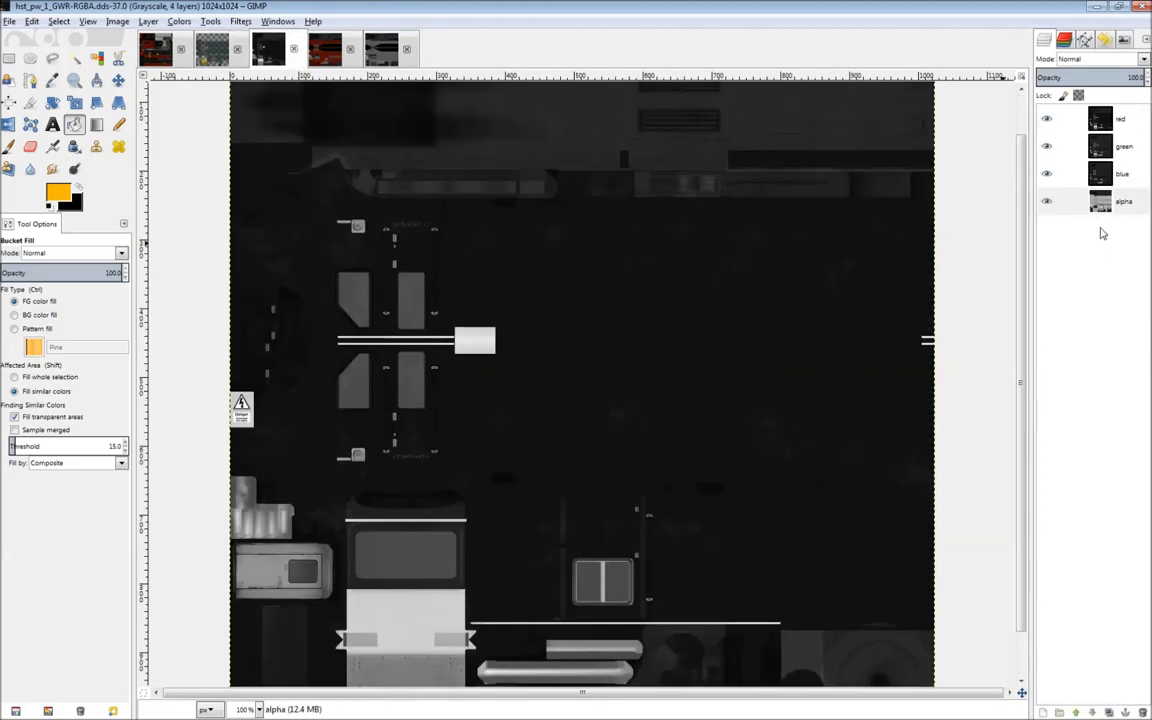
click(1115, 174)
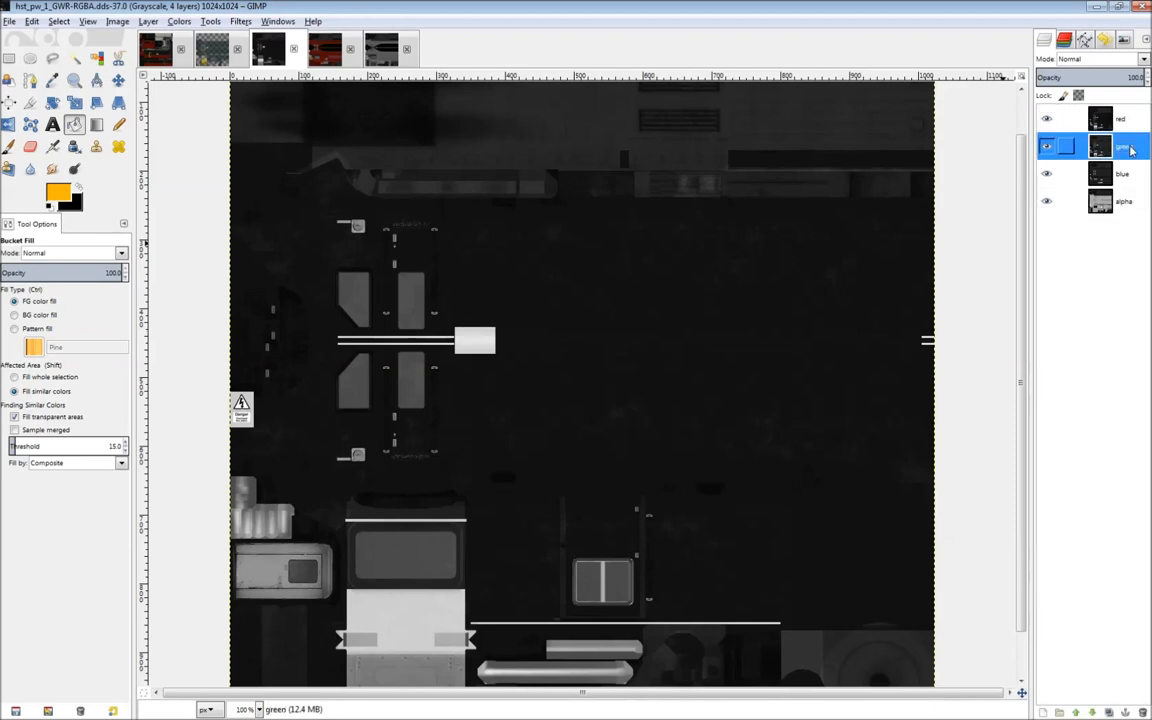
click(1127, 204)
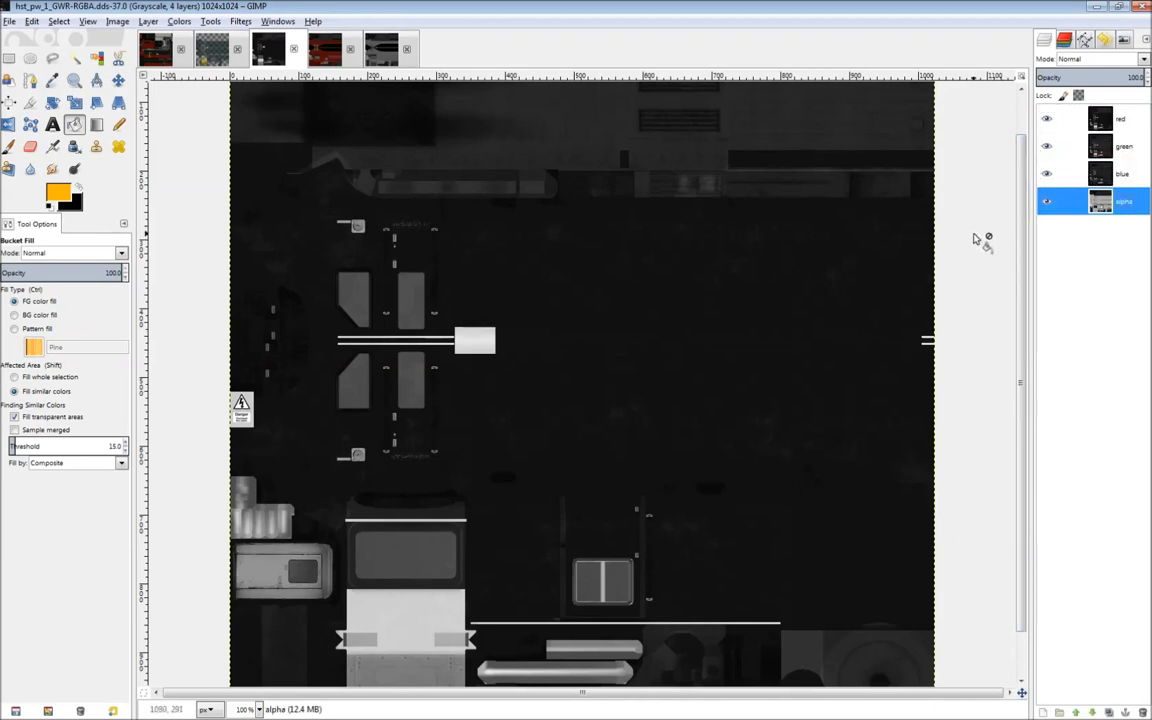
click(10, 59)
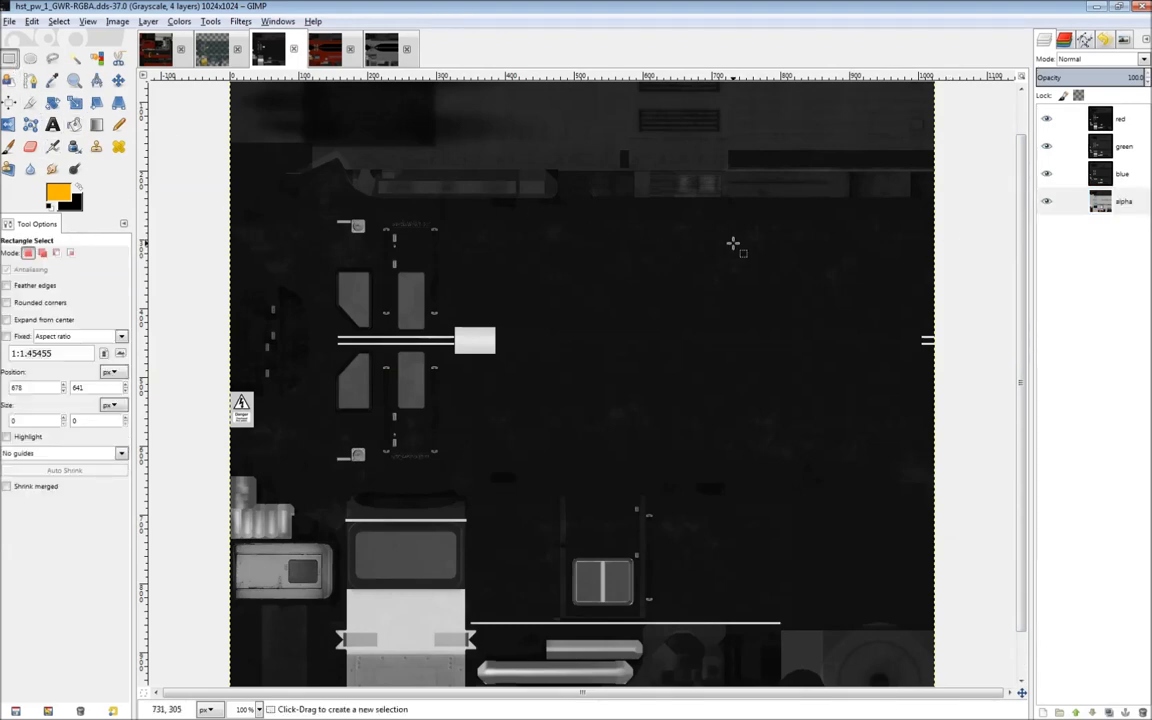
click(980, 198)
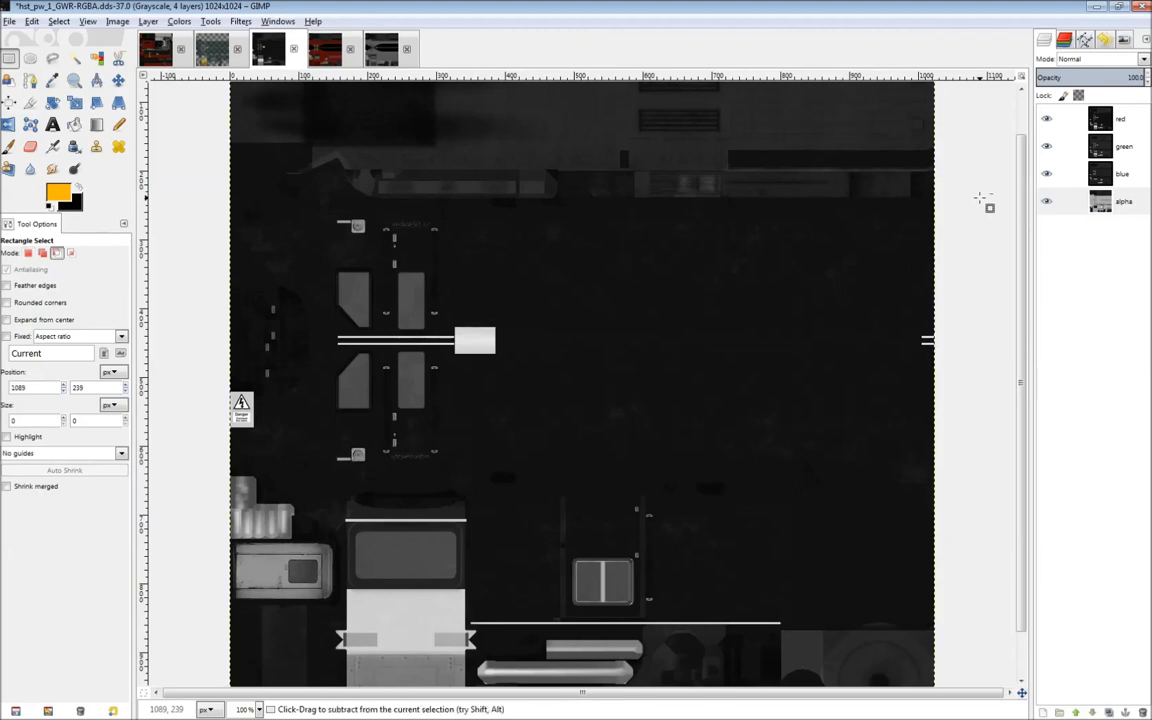
key(ctrl+c)
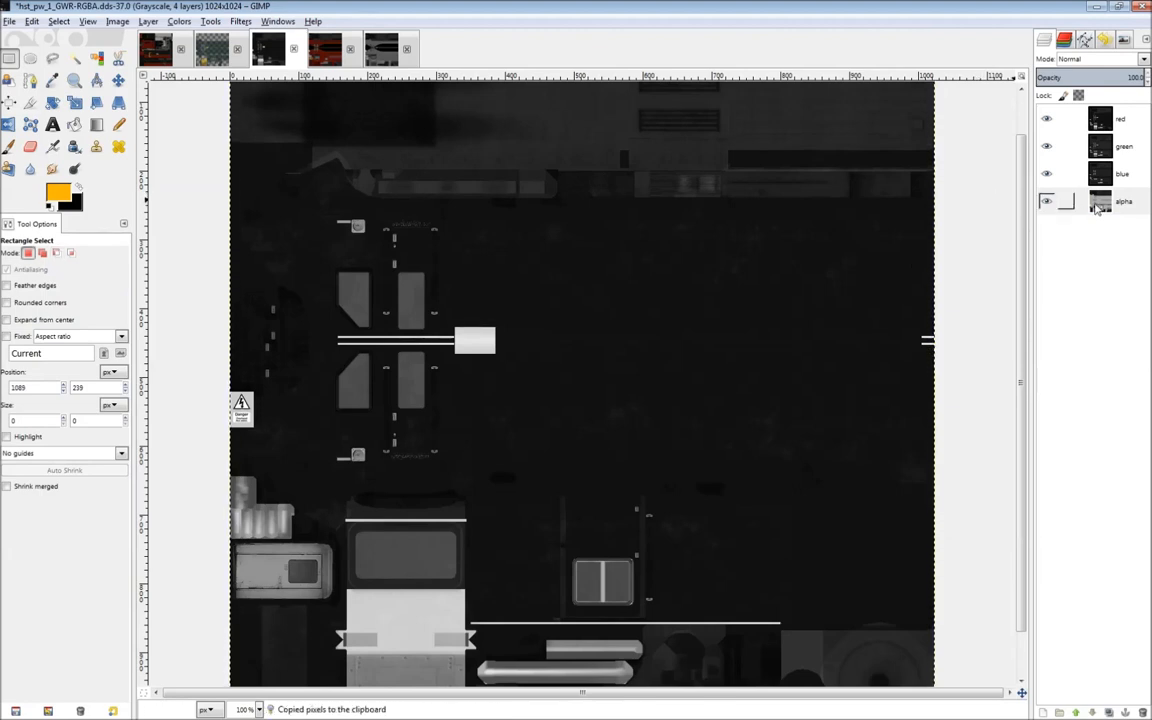
Step: Paste the copied alpha channel into the alpha layer of the decomposed livery image and anchor it
click(380, 50)
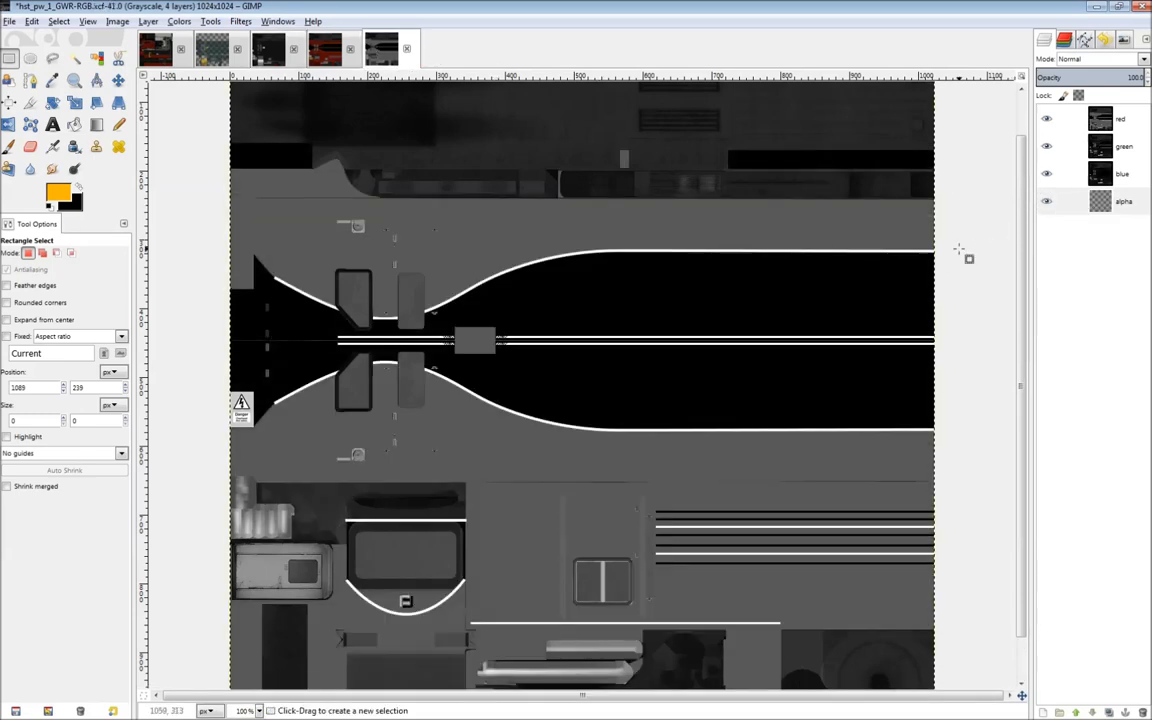
key(ctrl+v)
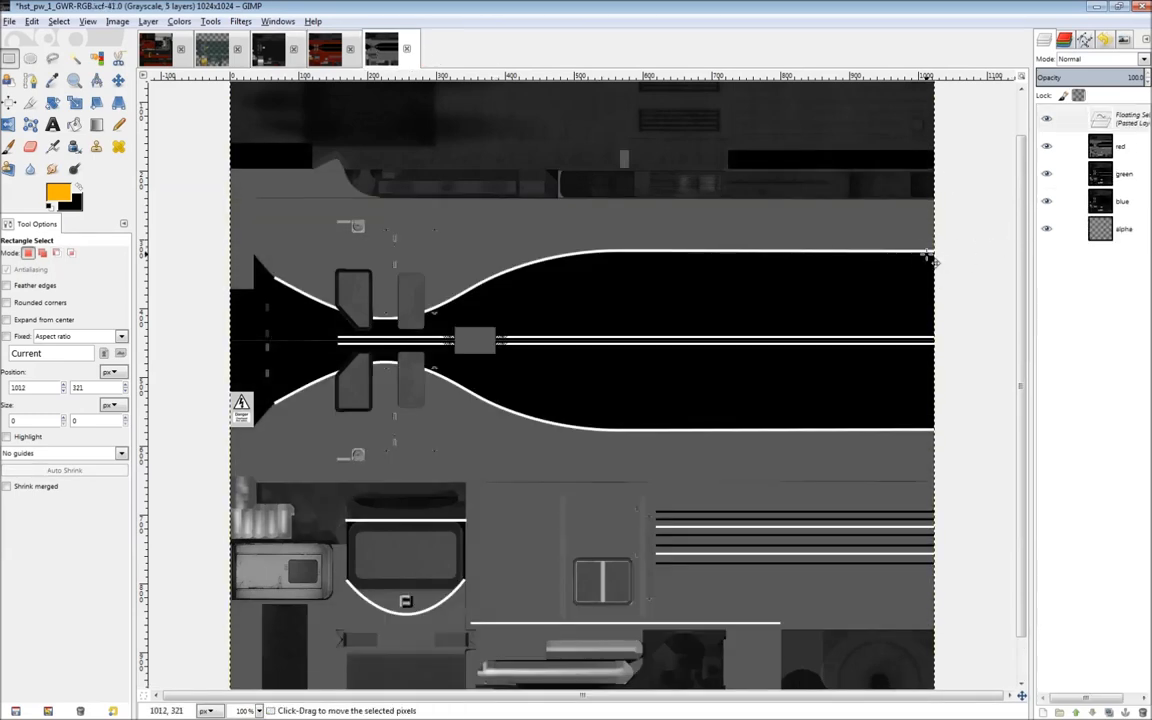
click(980, 208)
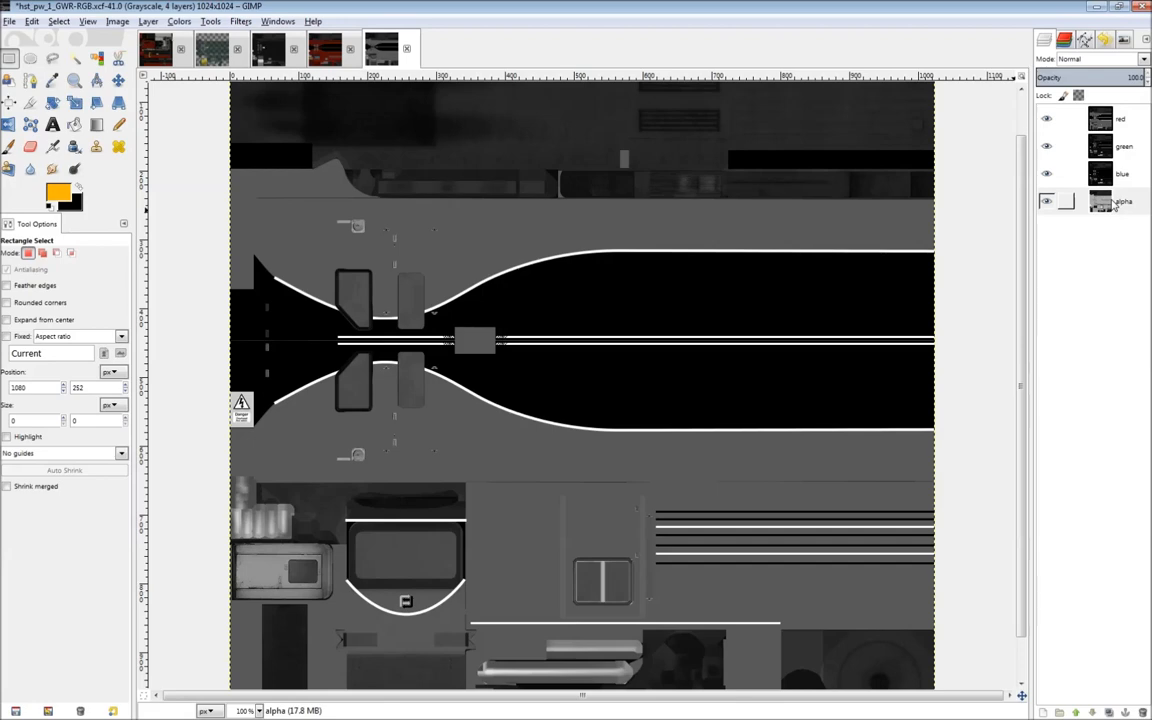
Step: Compose the red, green, blue and alpha layers into one image using the RGBA color model
click(209, 22)
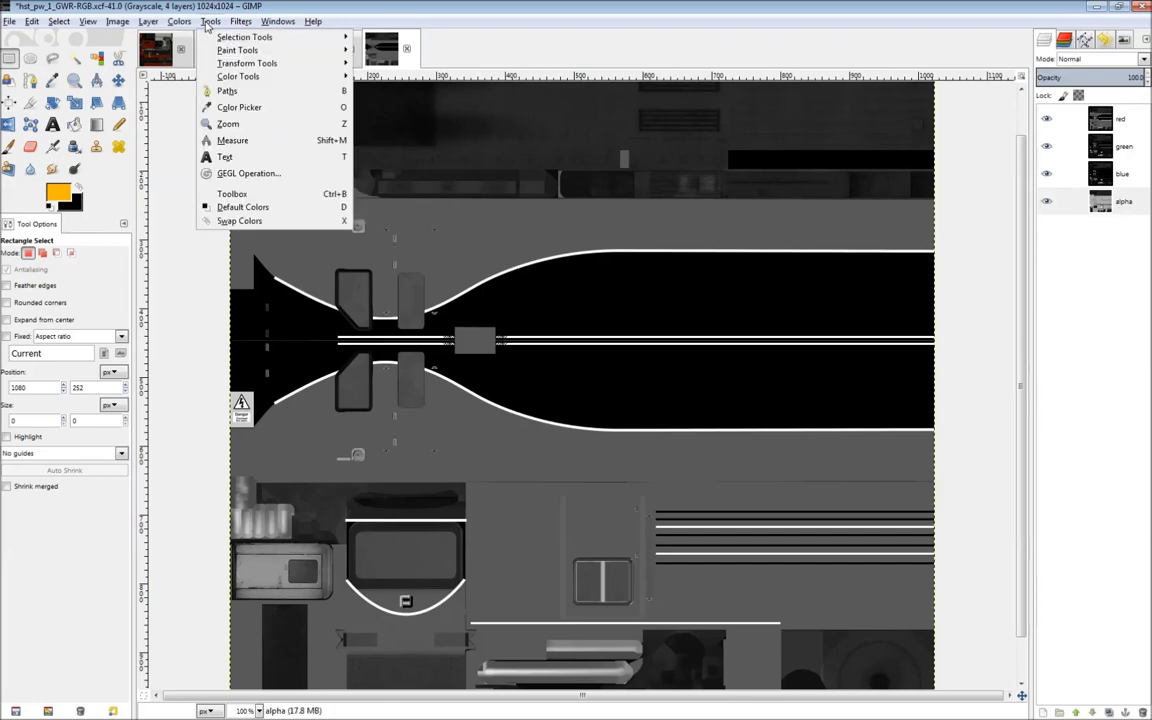
mouse_move(179, 22)
mouse_move(276, 241)
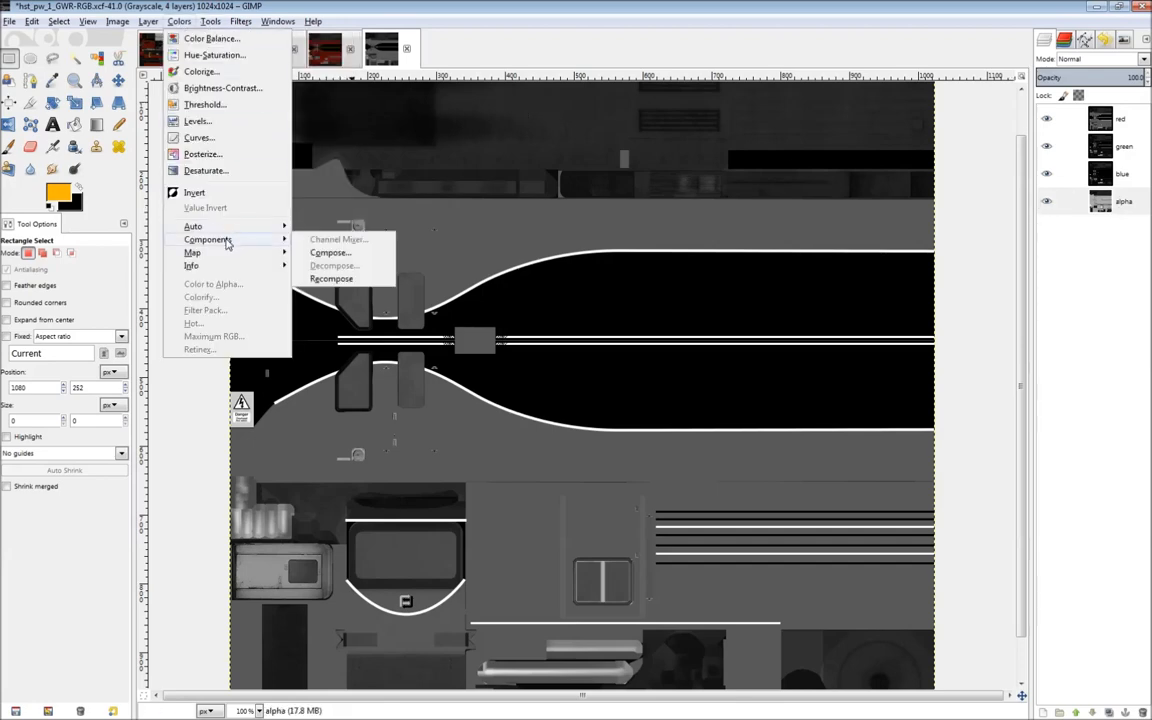
click(319, 251)
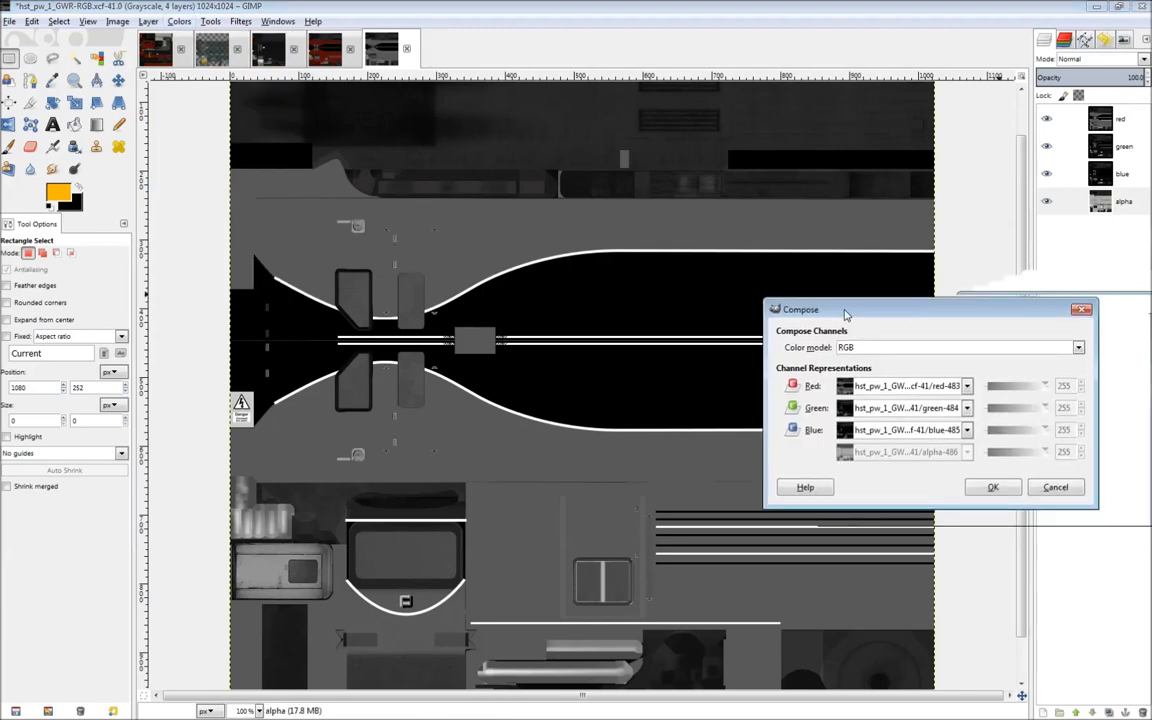
click(884, 347)
click(876, 381)
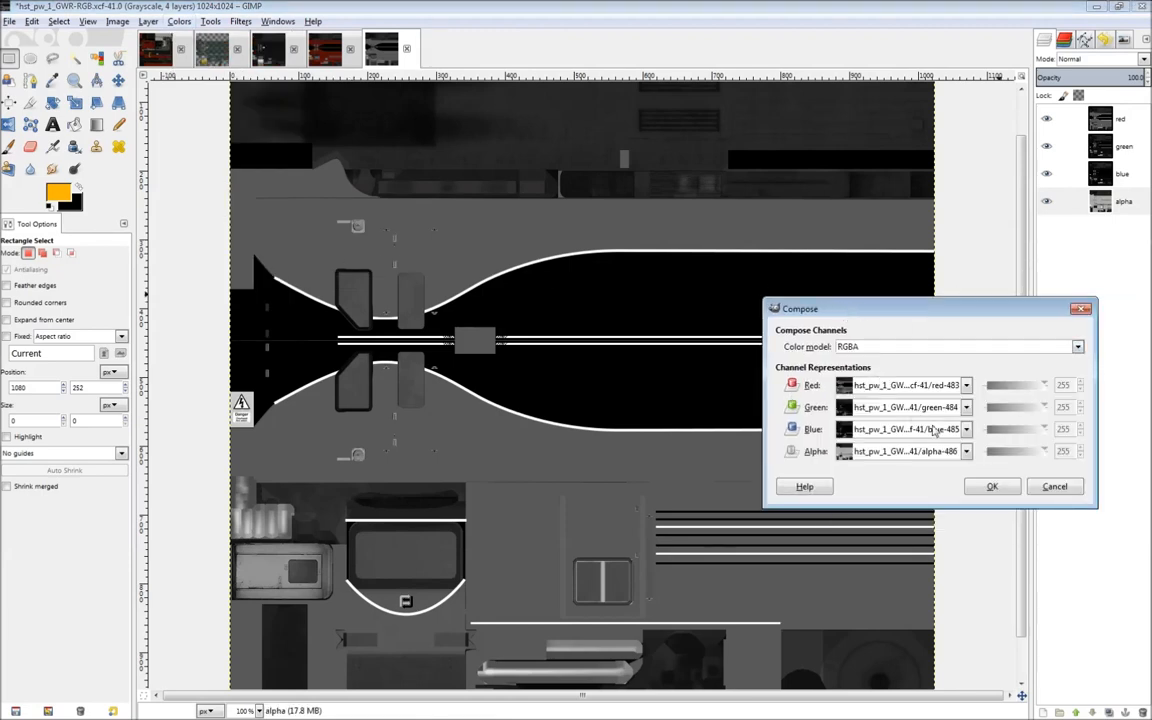
click(985, 484)
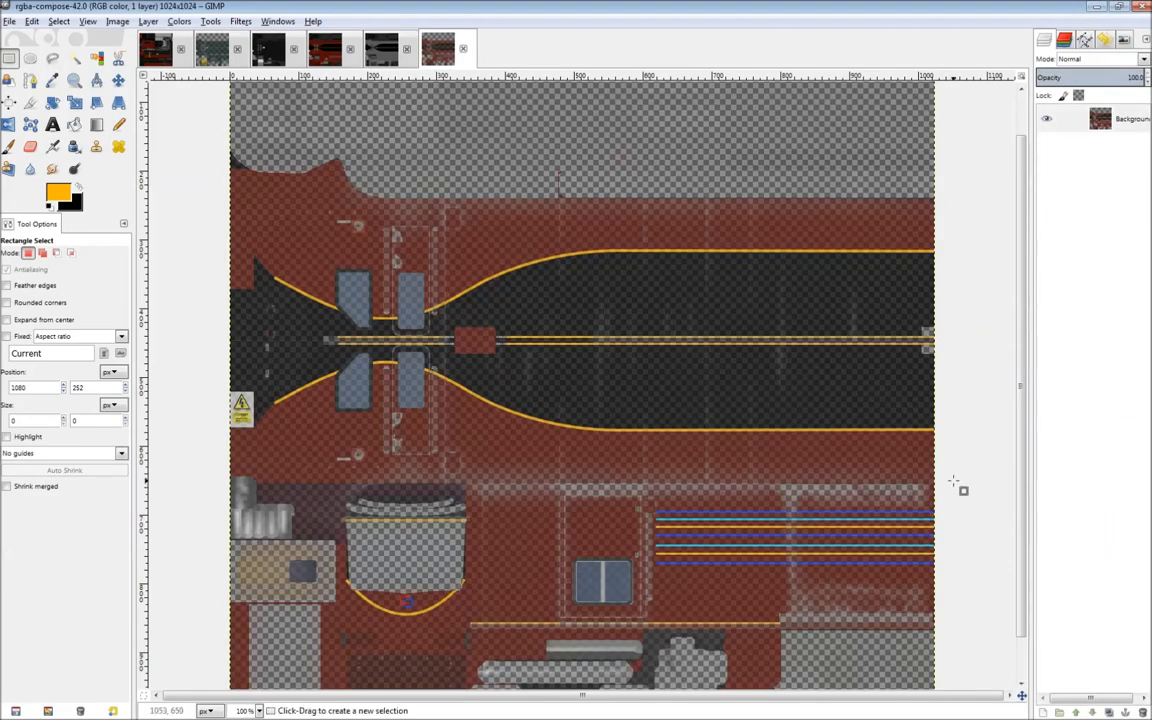
Step: Export the composed image as hst_pw_1_GWR_reskinned.dds into the HSTCPRR folder under Documents\reskins
scroll(851, 371, down, 1)
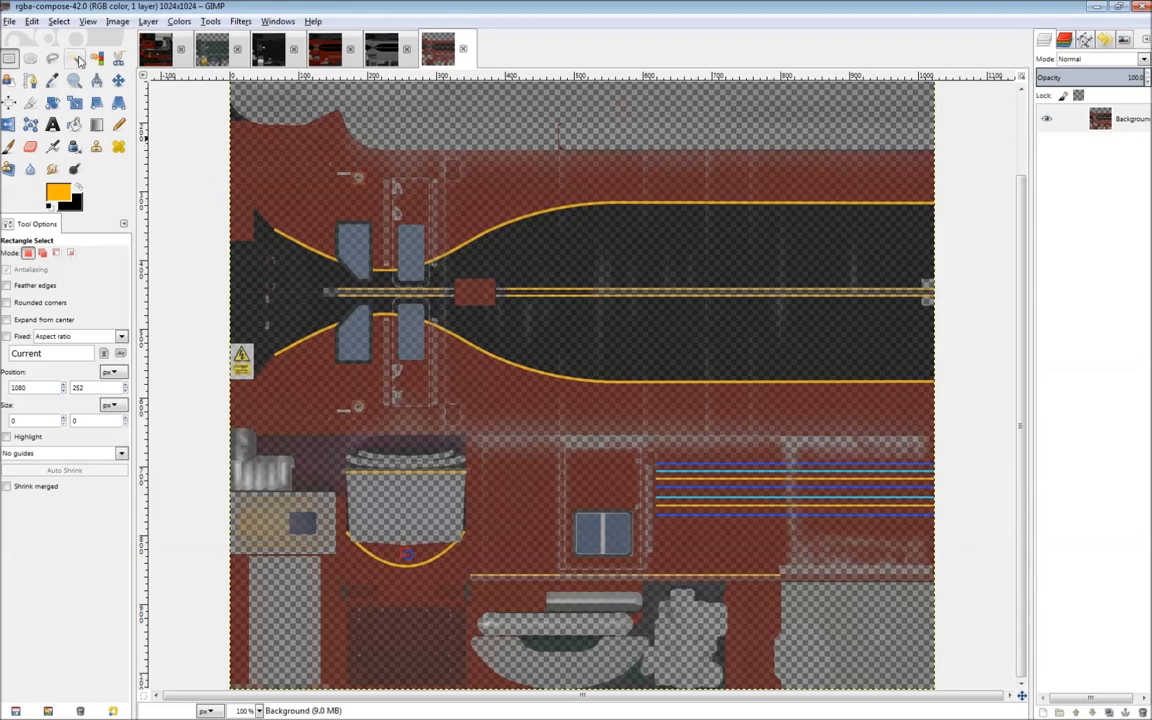
click(10, 21)
mouse_move(32, 21)
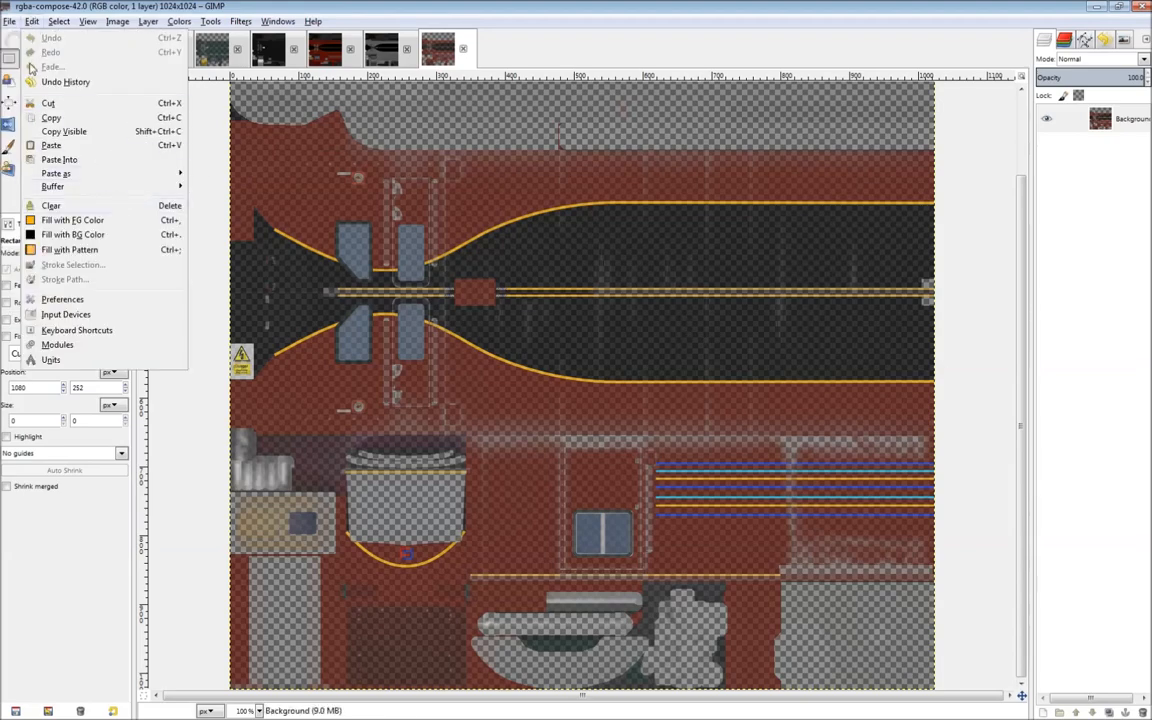
click(53, 205)
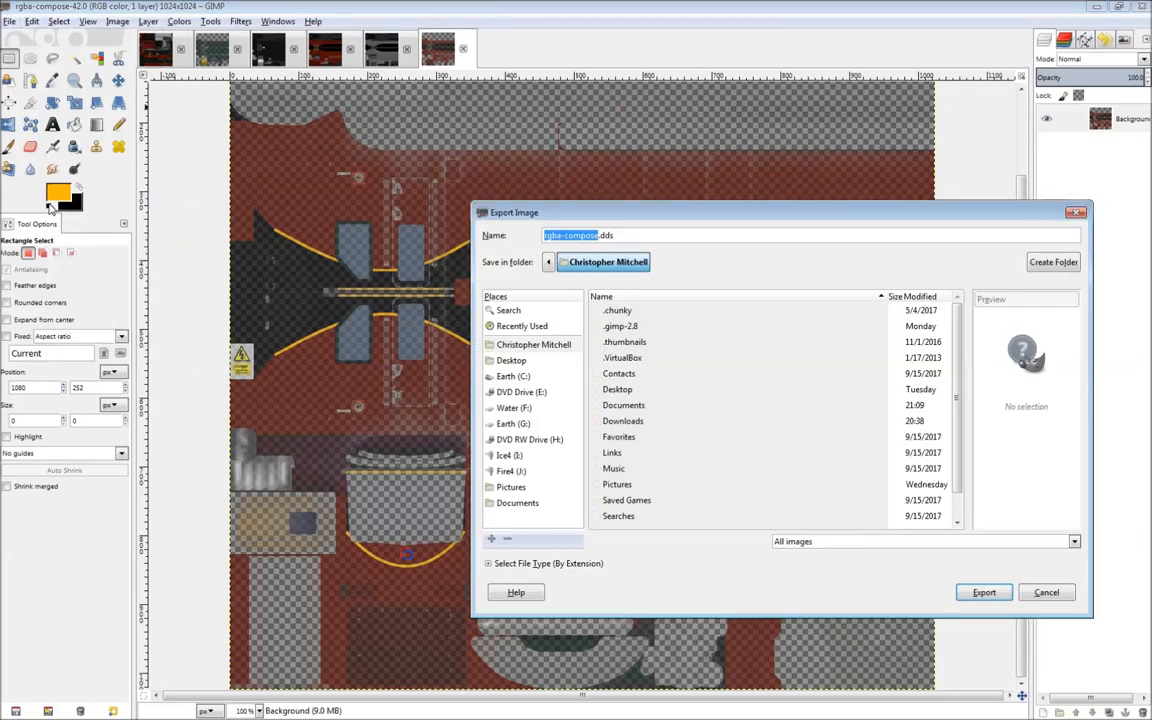
double_click(639, 406)
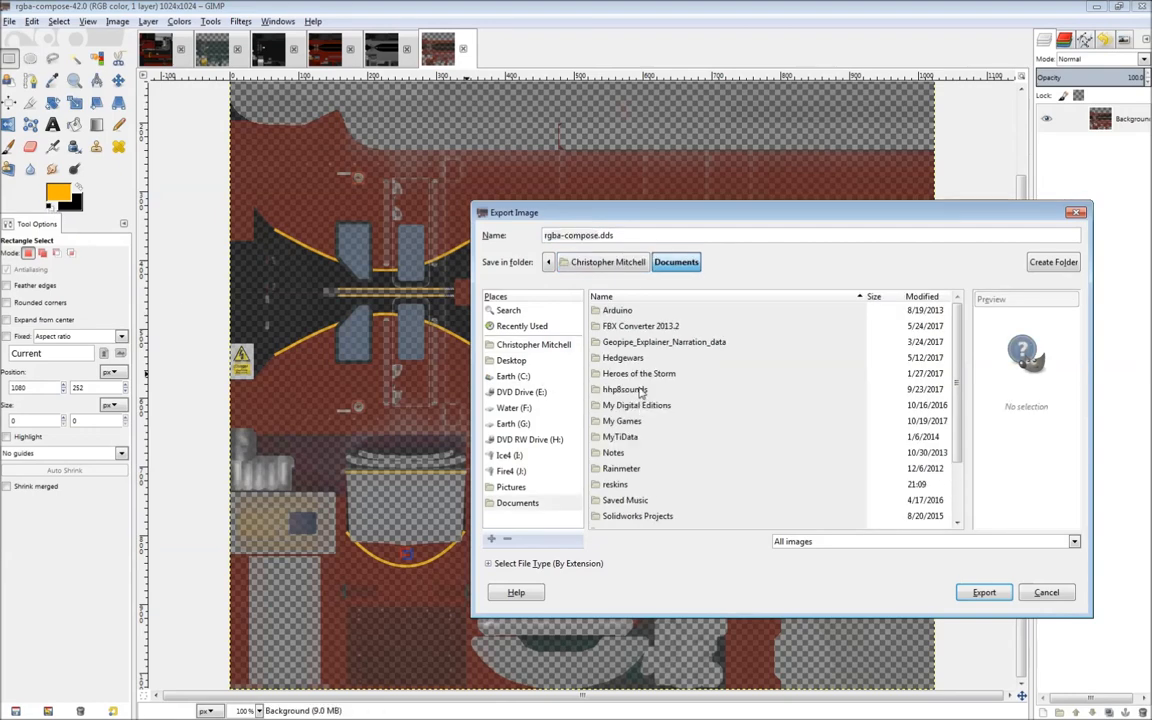
double_click(616, 484)
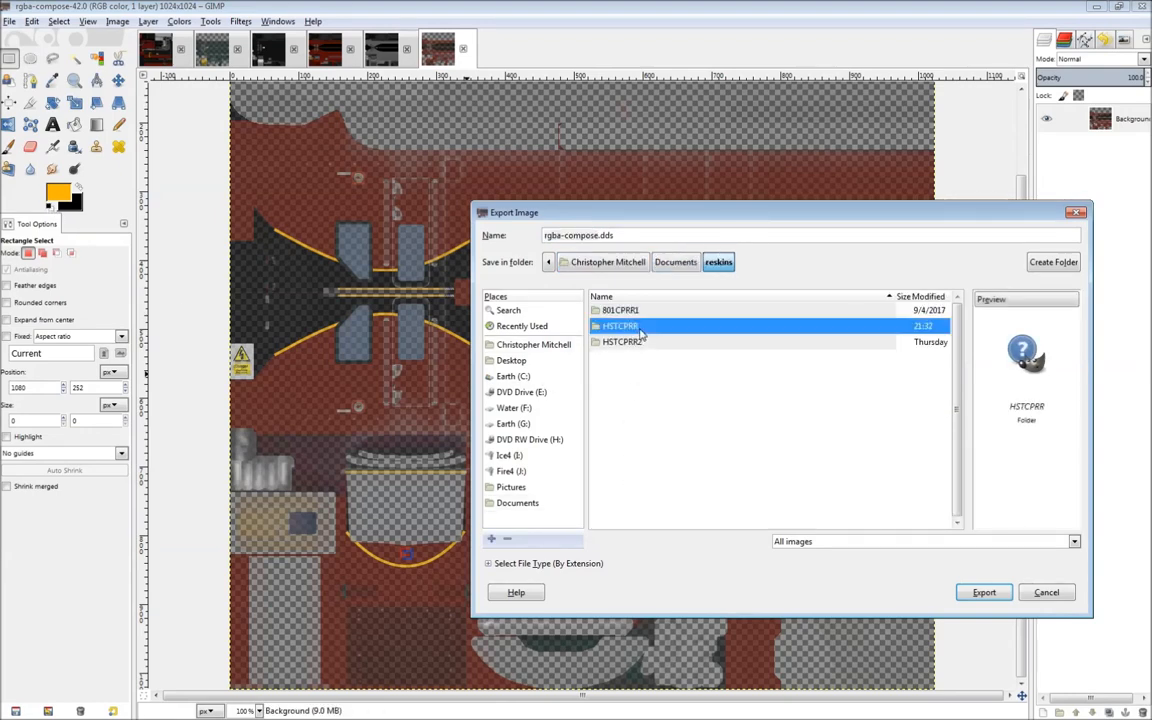
double_click(605, 326)
click(658, 312)
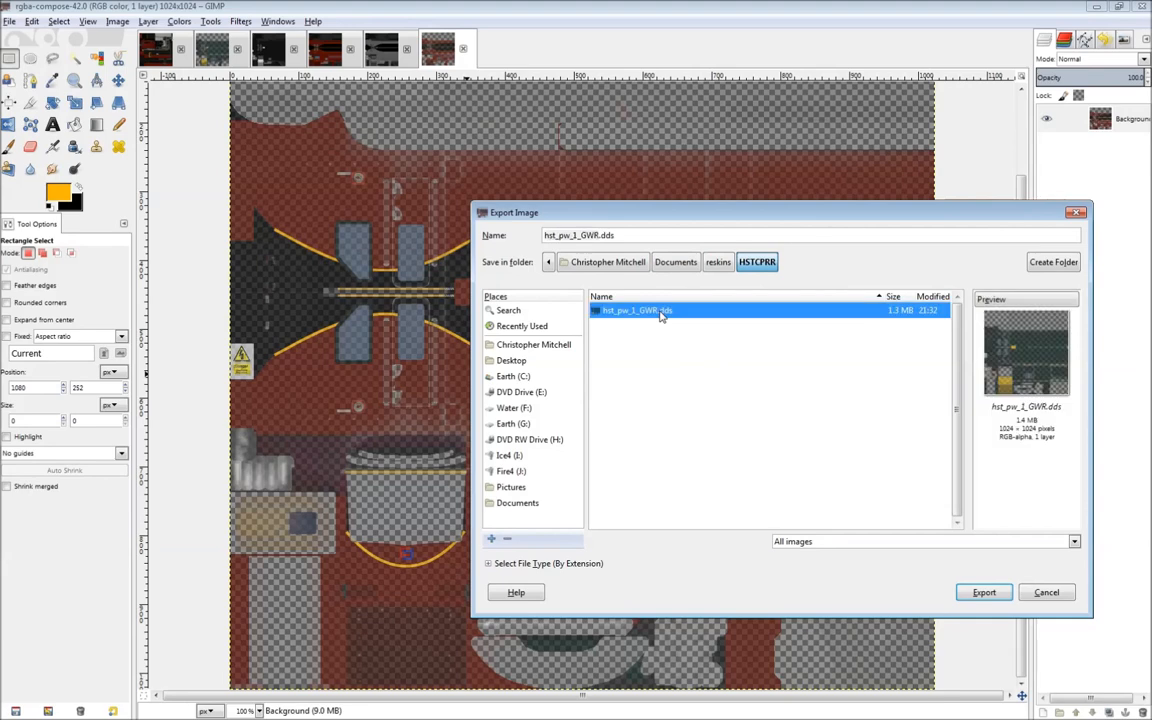
click(600, 235)
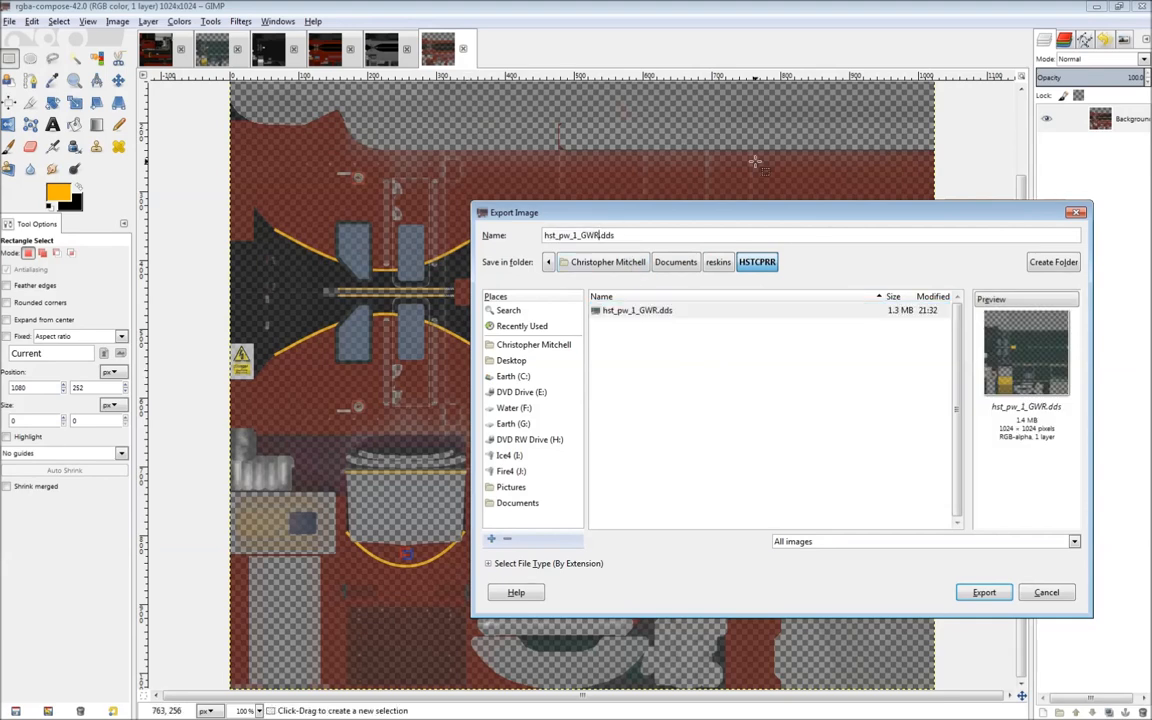
text(_rek)
text(kinned)
key(Return)
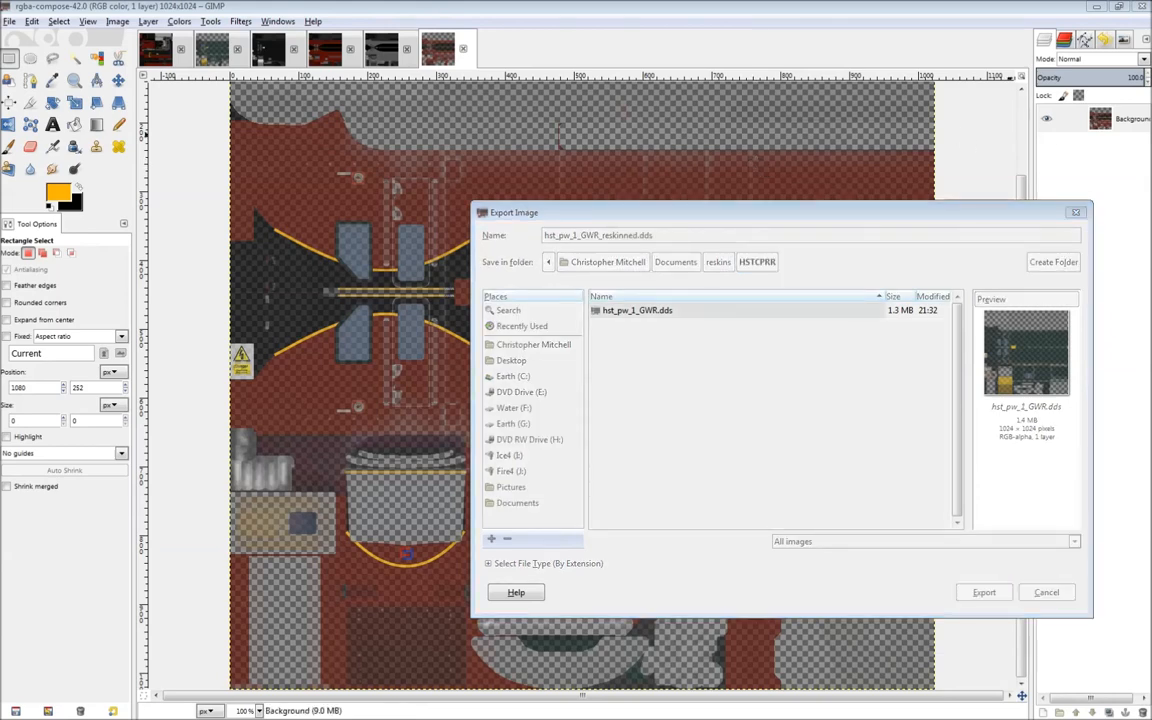
Step: Try DDS export settings with compression set to None and the ABGR8 format
drag(800, 291, 907, 242)
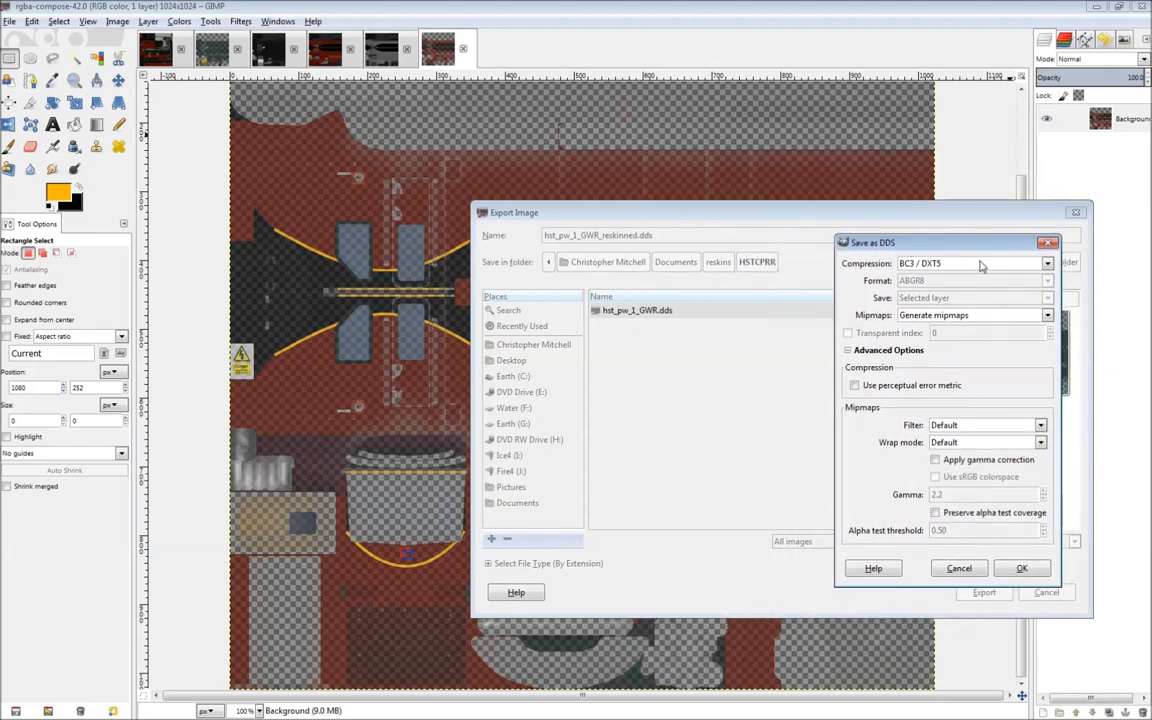
click(972, 264)
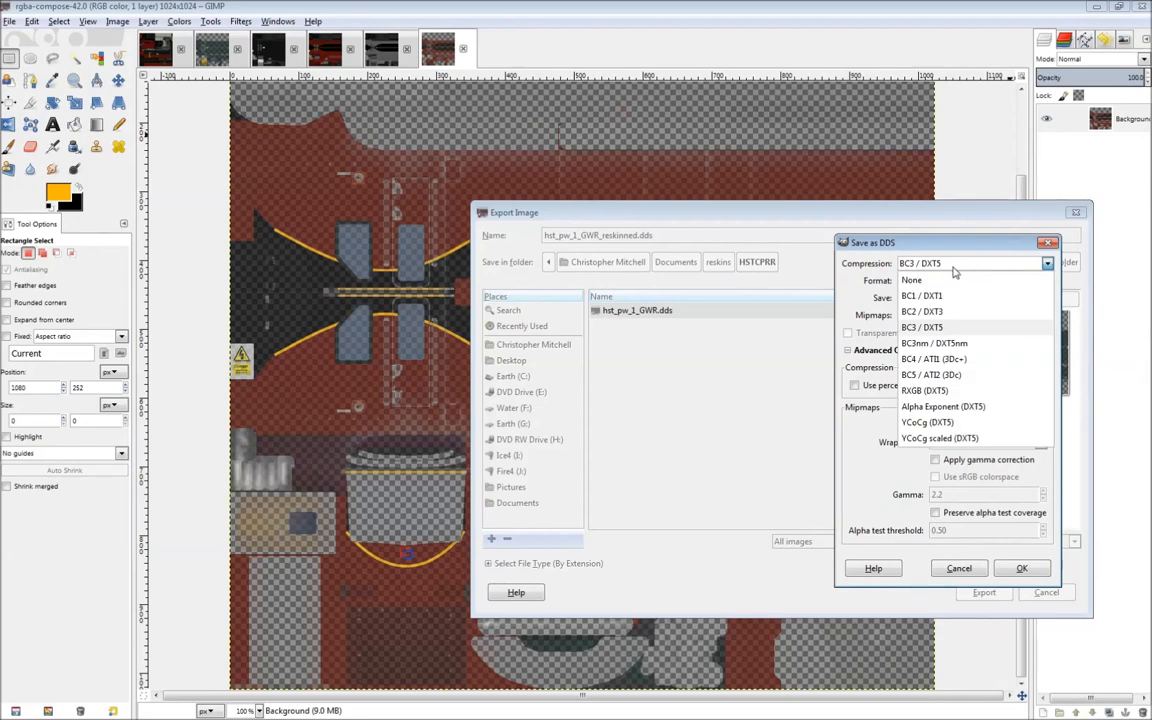
click(945, 282)
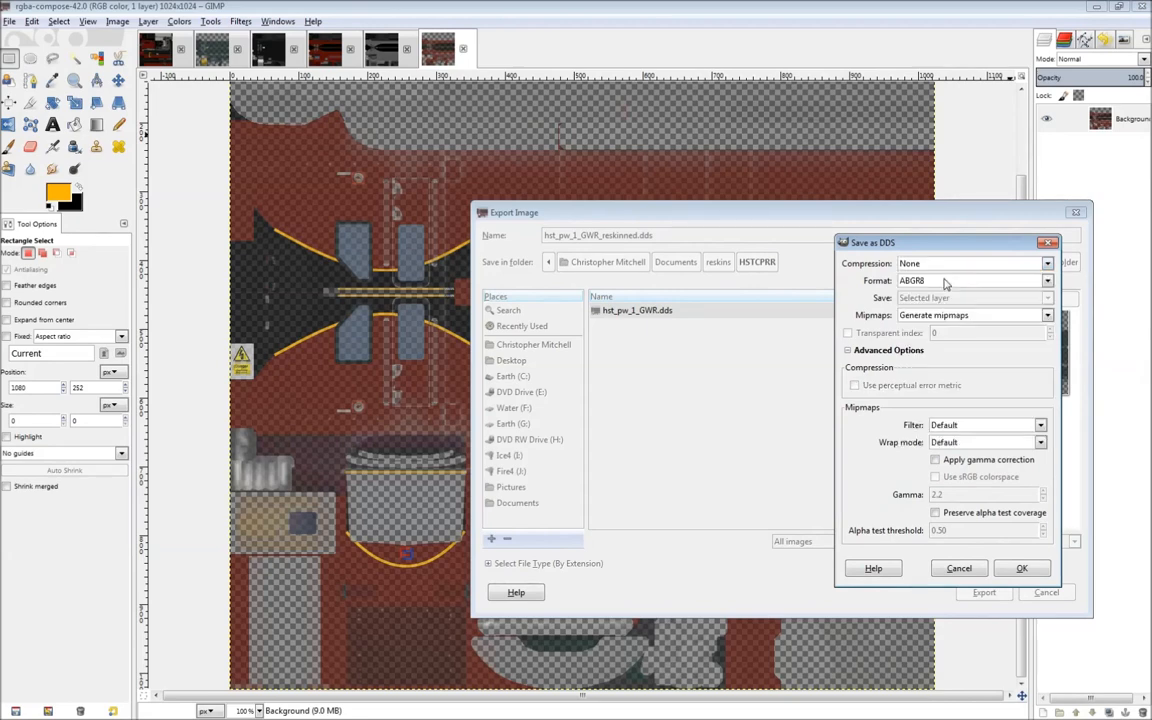
click(946, 284)
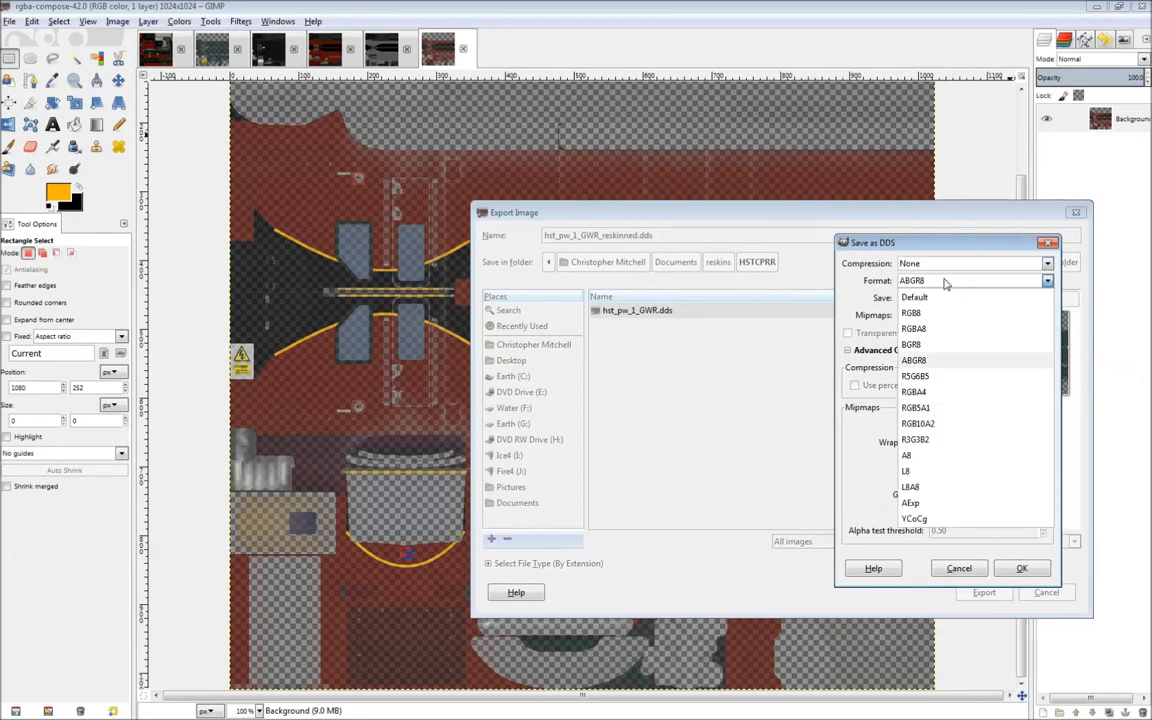
click(928, 362)
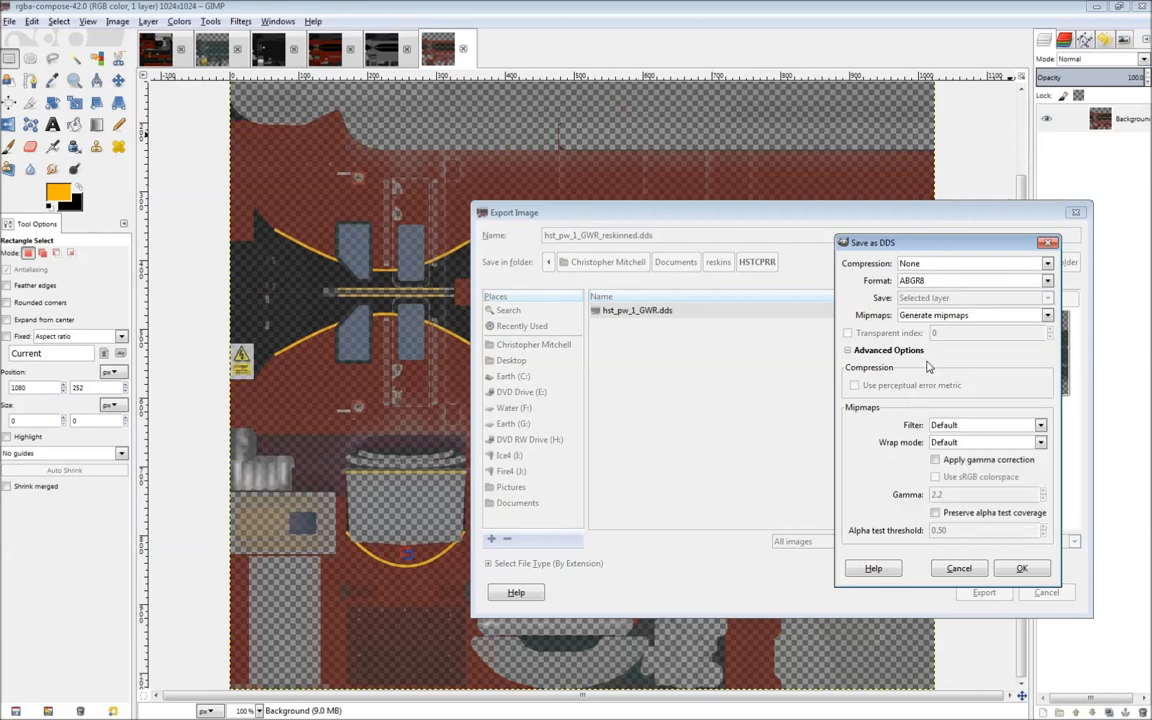
Step: Complete the DDS export with BC3 / DXT5 compression, generated mipmaps, and default filter and wrap mode
click(912, 266)
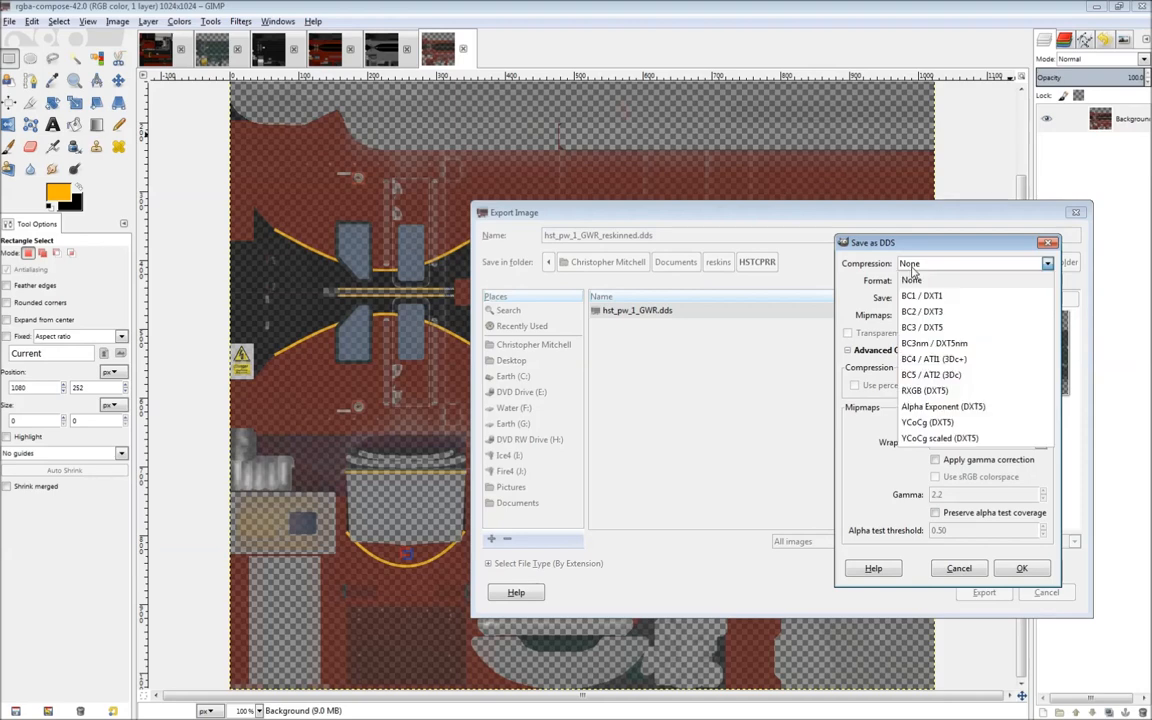
click(925, 327)
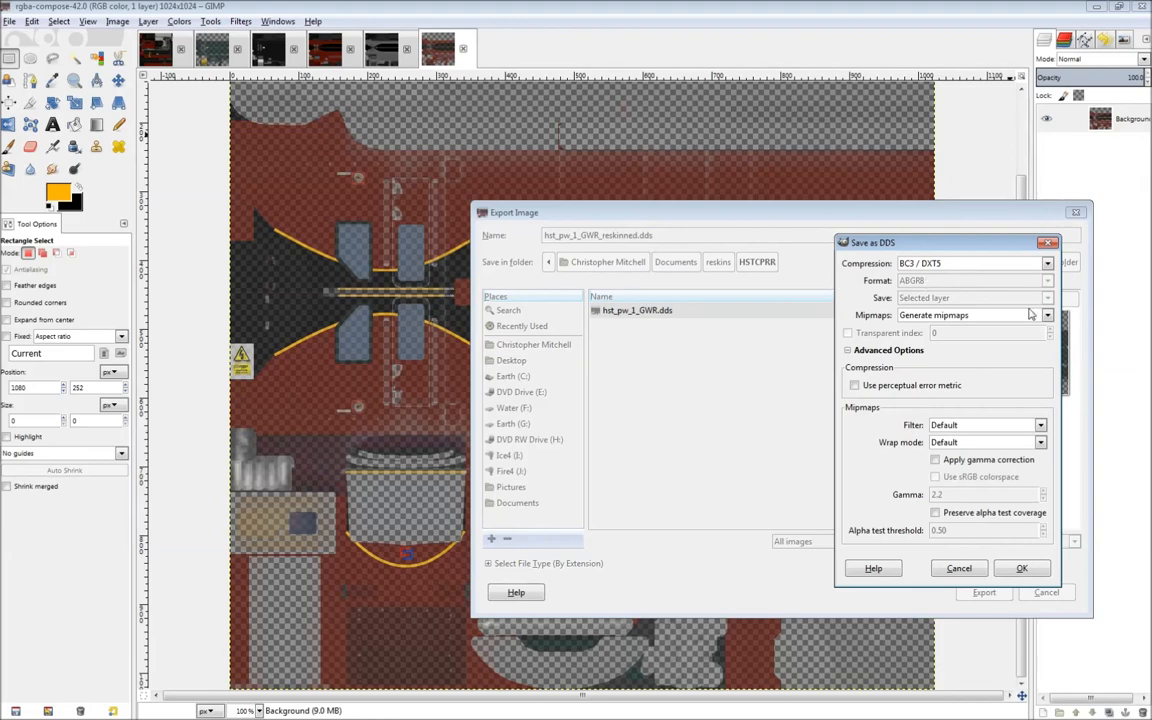
click(930, 315)
click(928, 350)
click(986, 427)
click(984, 425)
click(981, 442)
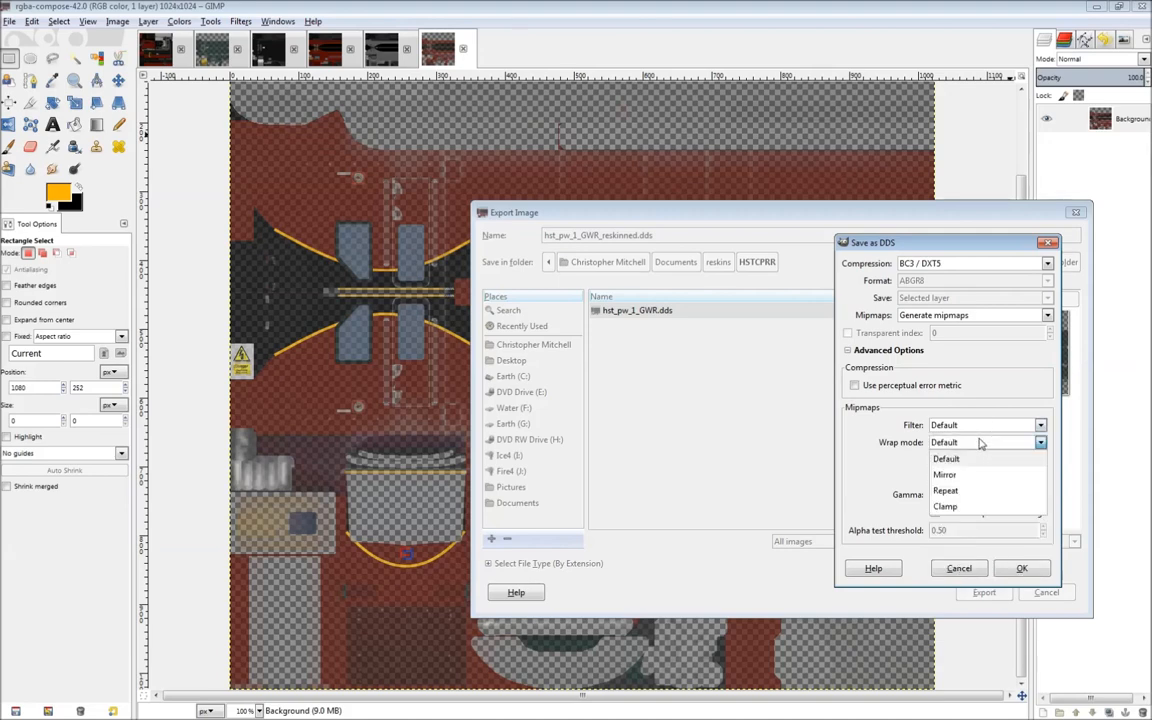
click(981, 442)
click(1020, 568)
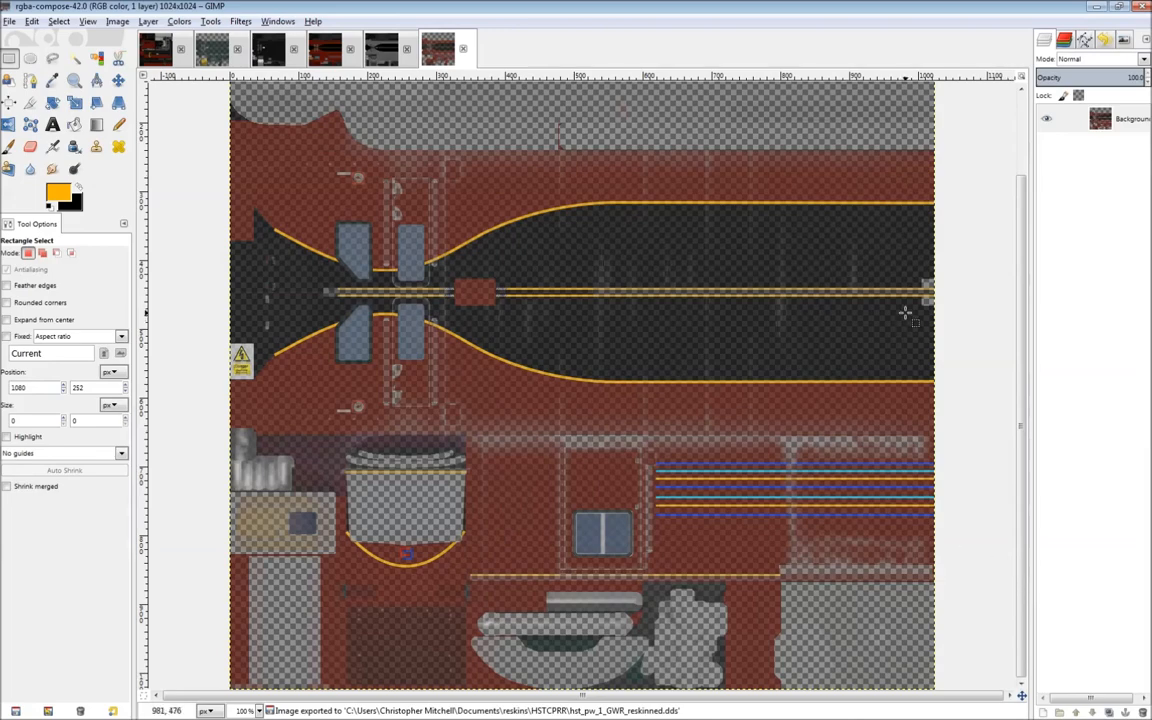
Step: Switch to RSBinTool and import the DDS data from hst_pw_1_GWR_reskinned.dds into the hst_pw_1_GWR.TgPcDx texture
click(1097, 7)
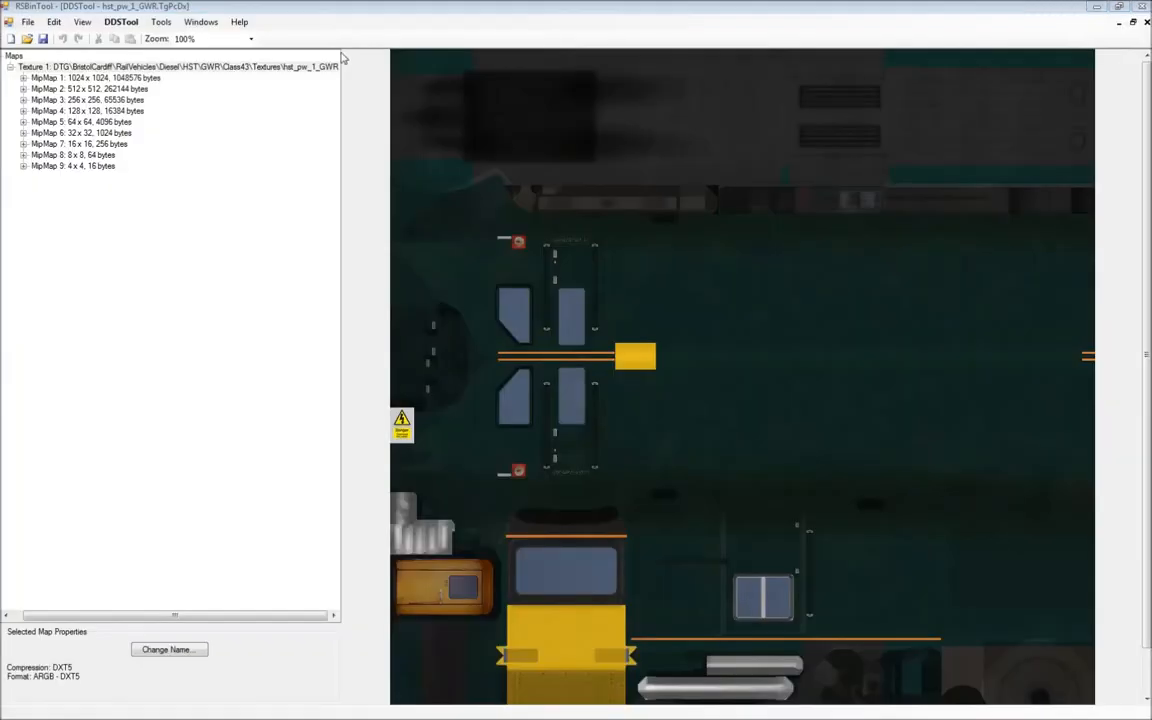
click(120, 21)
click(120, 21)
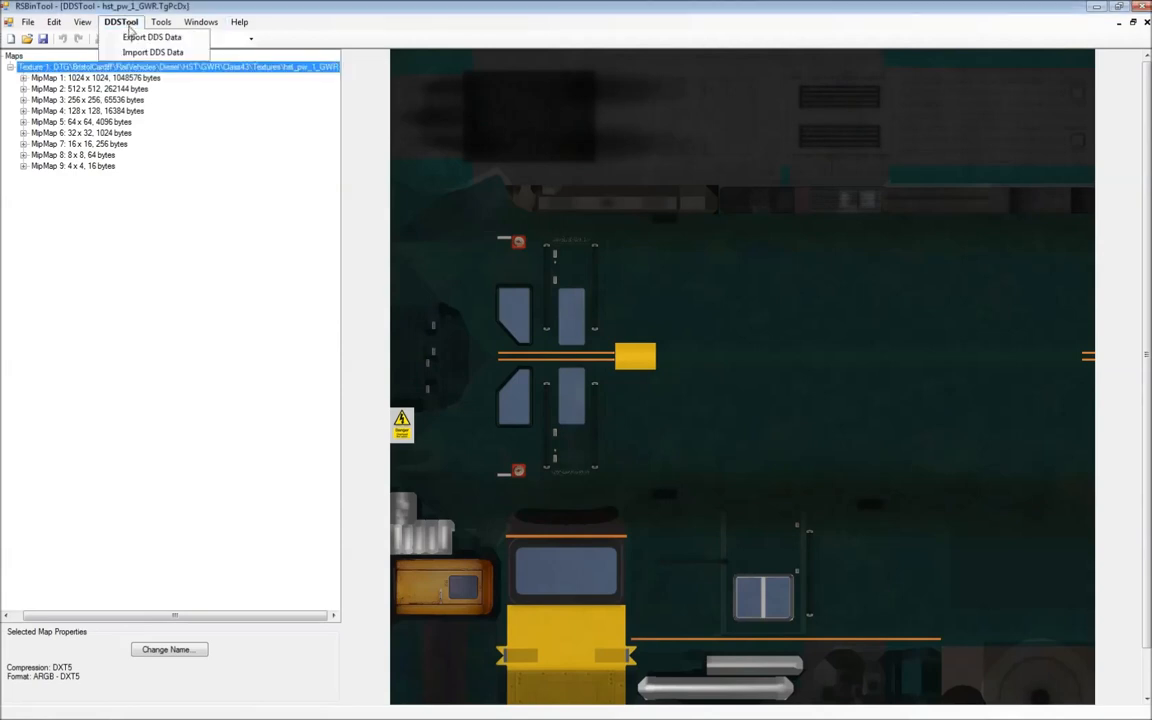
click(150, 53)
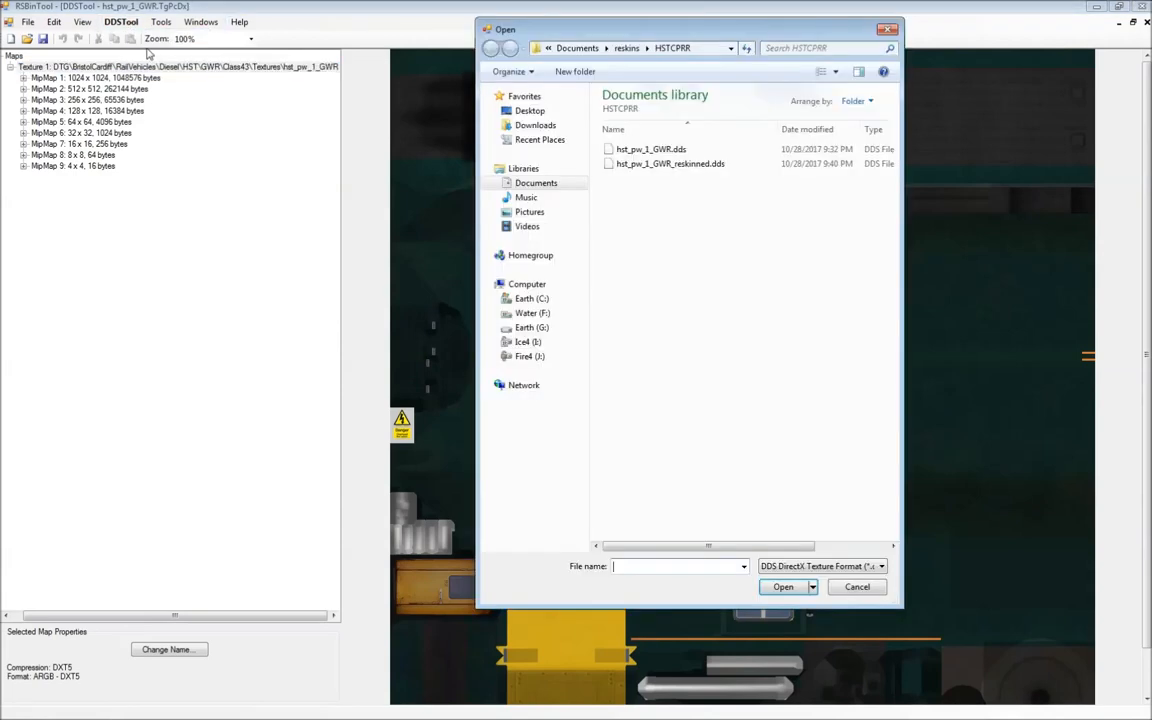
click(699, 166)
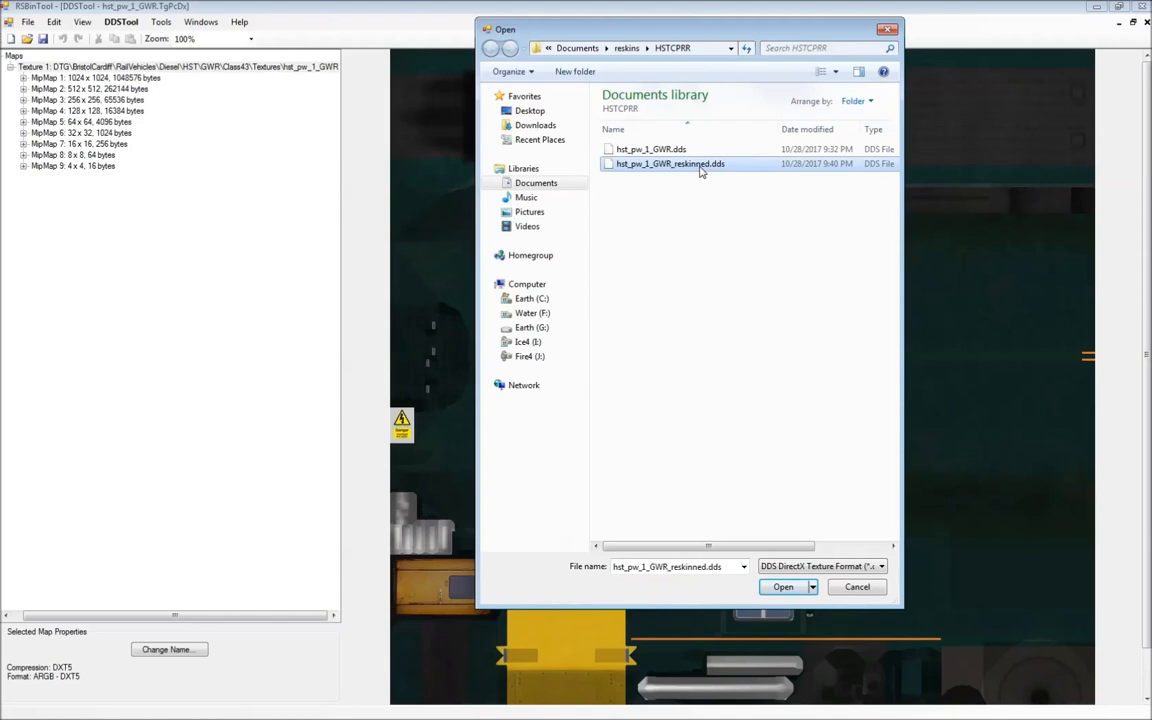
double_click(699, 166)
click(617, 408)
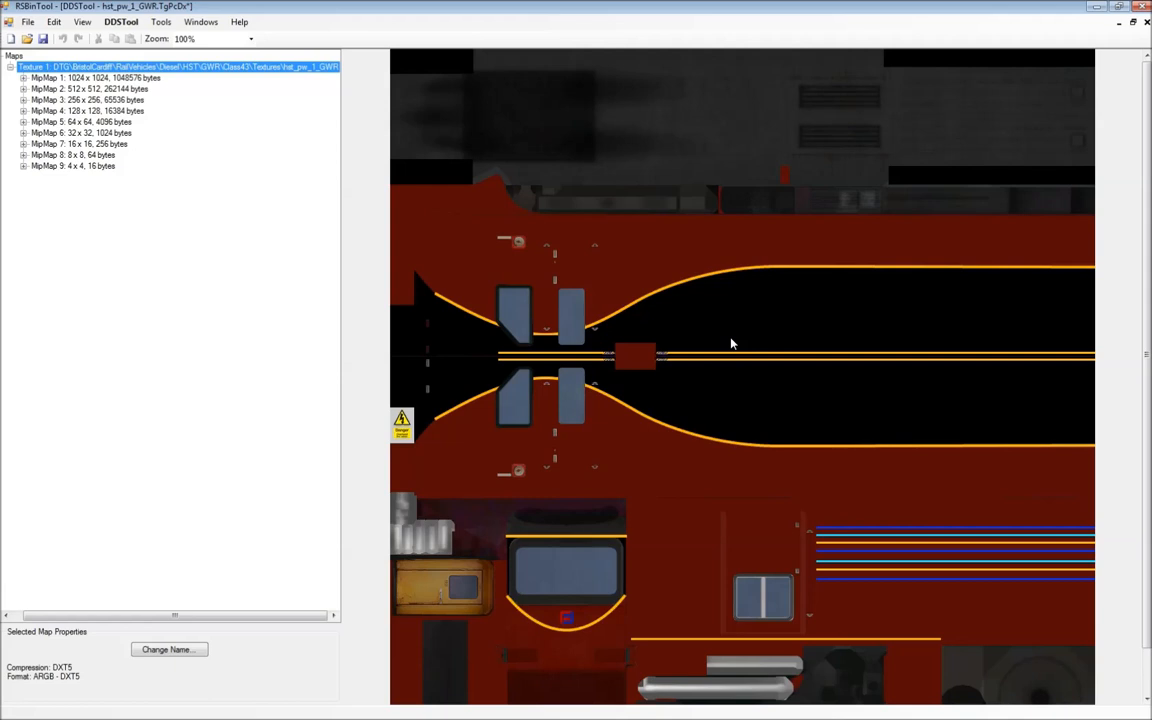
Step: Try to save the modified hst_pw_1_GWR.TgPcDx texture under its existing name
click(37, 23)
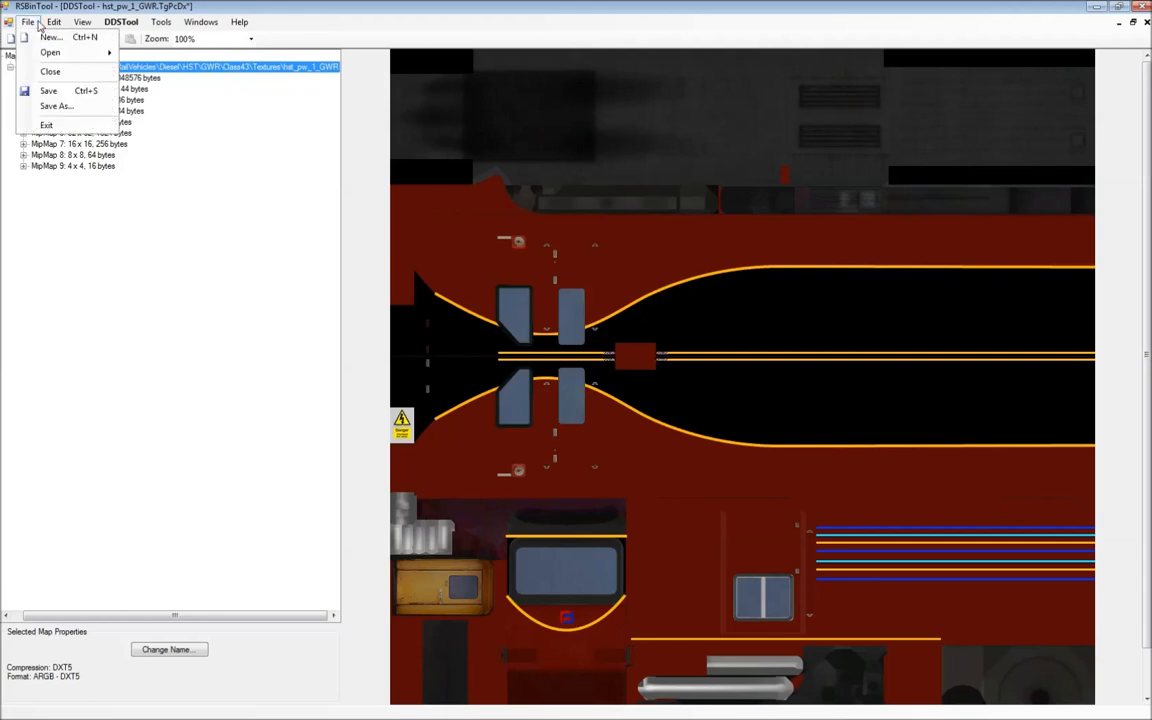
click(33, 22)
click(30, 22)
click(50, 90)
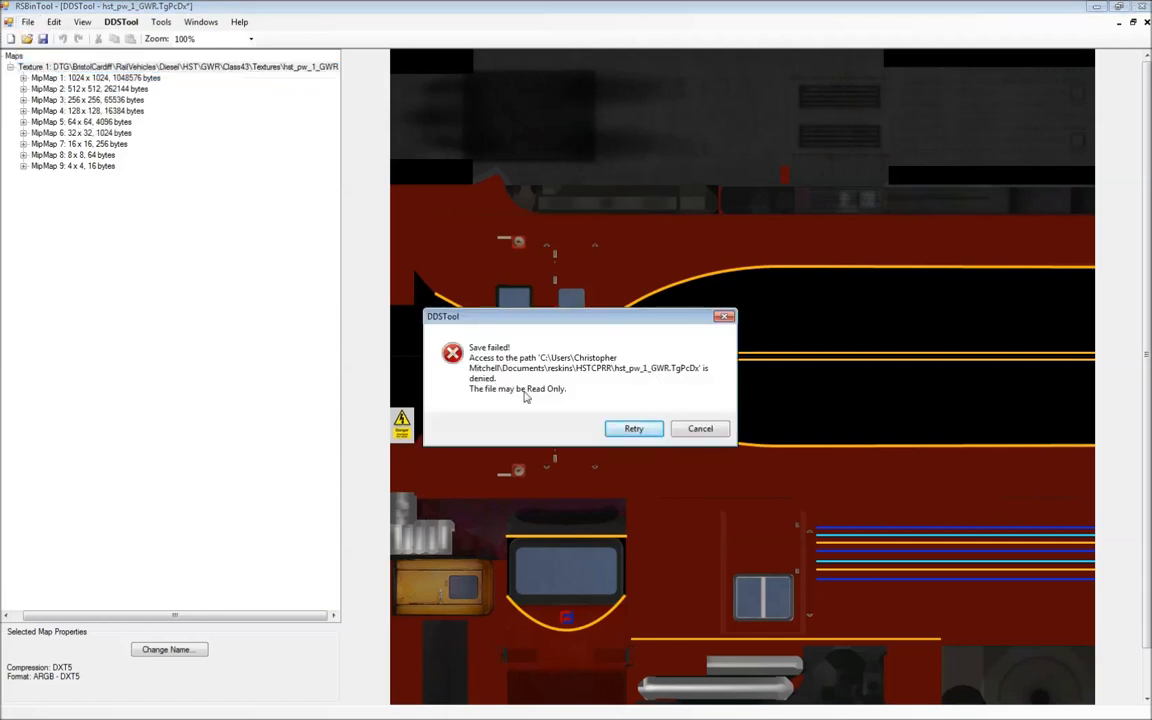
click(700, 429)
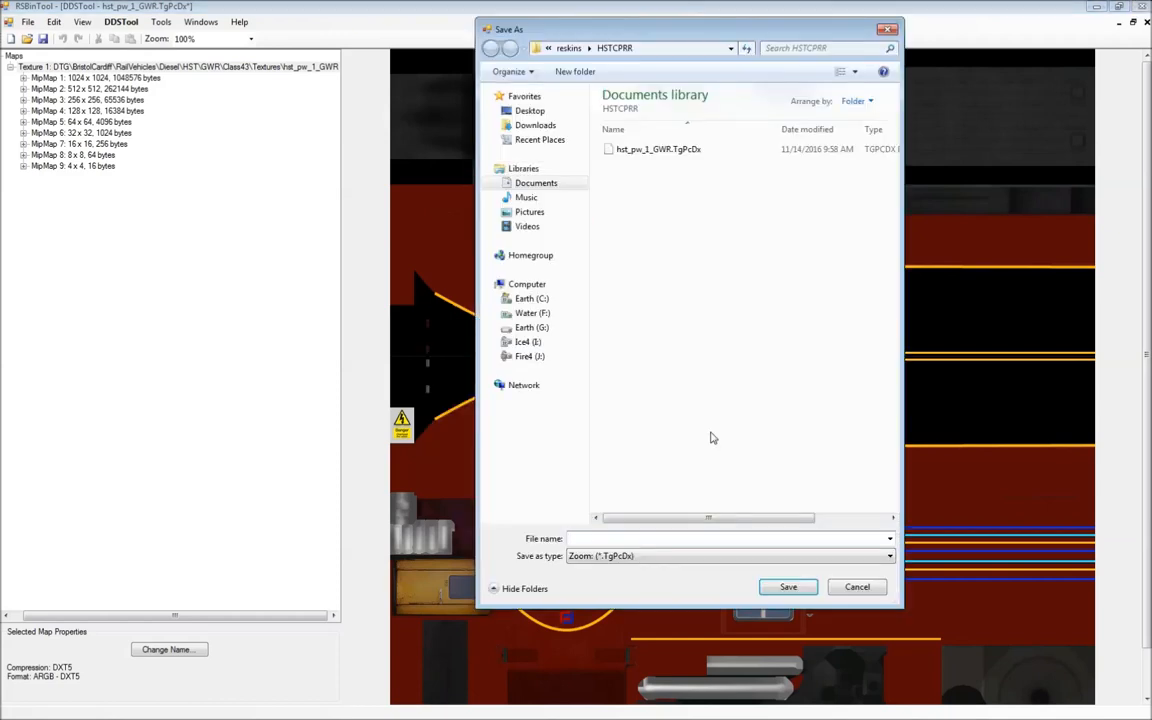
key(Escape)
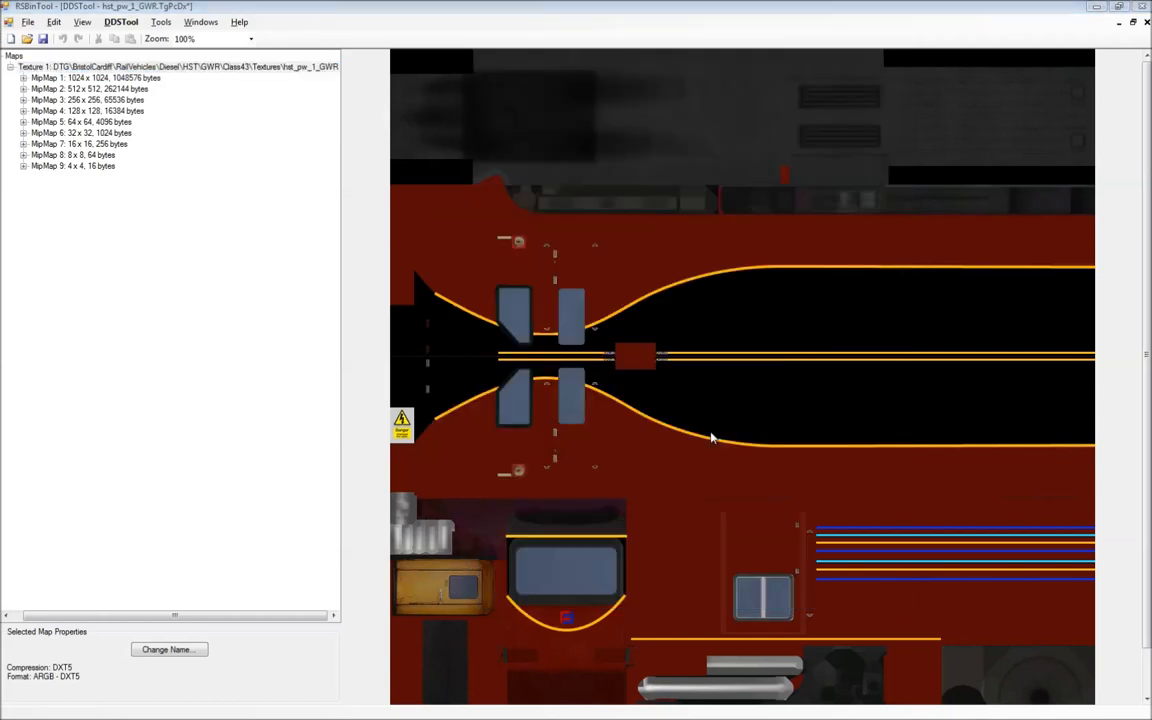
Step: Switch to the HSTCPRR reskins folder and remove the read-only attribute from hst_pw_1_GWR.TgPcDx
key(alt+Tab)
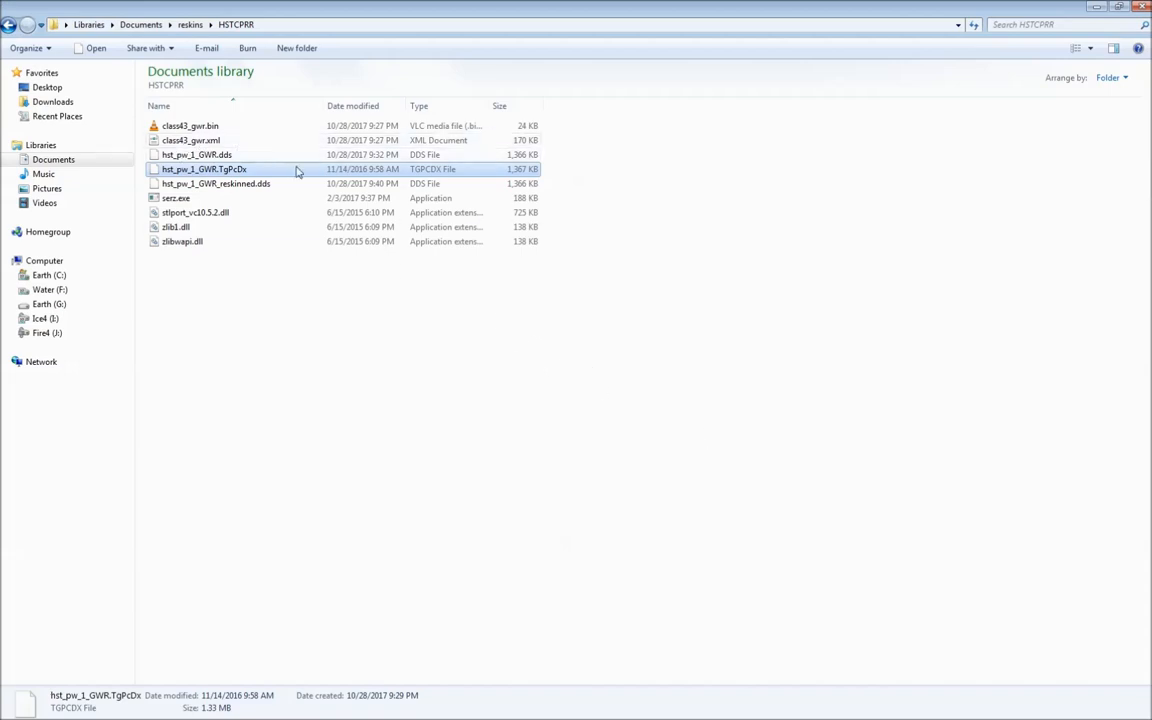
right_click(248, 171)
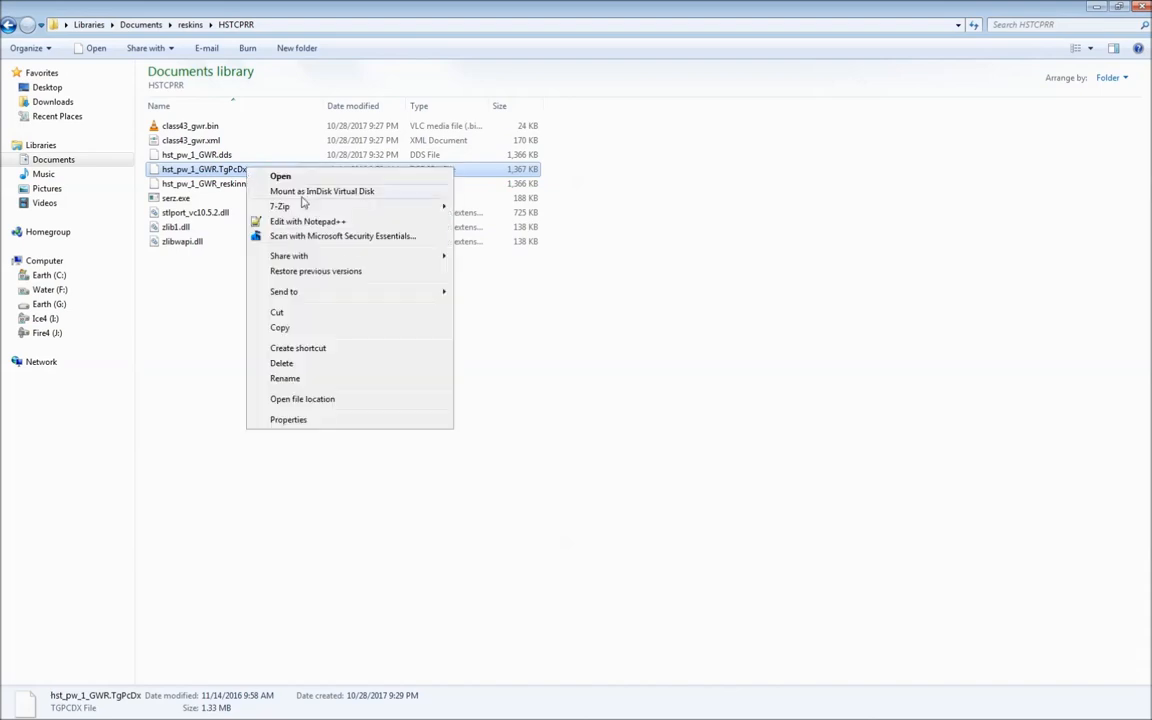
click(357, 420)
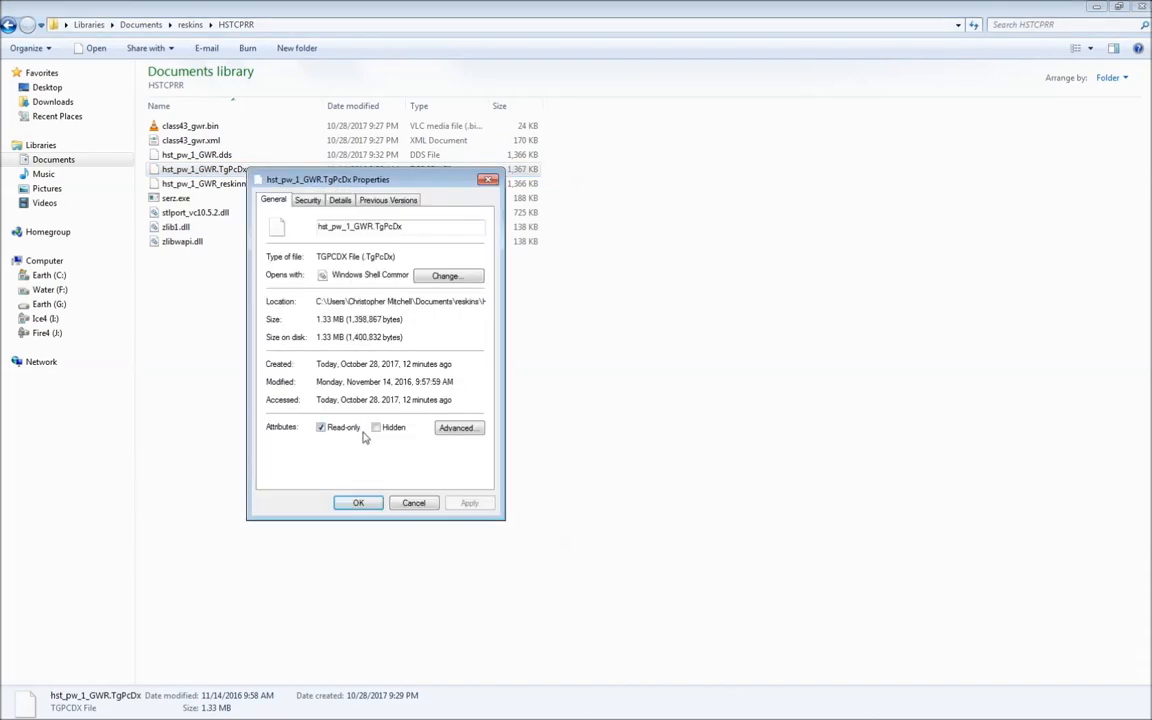
click(355, 427)
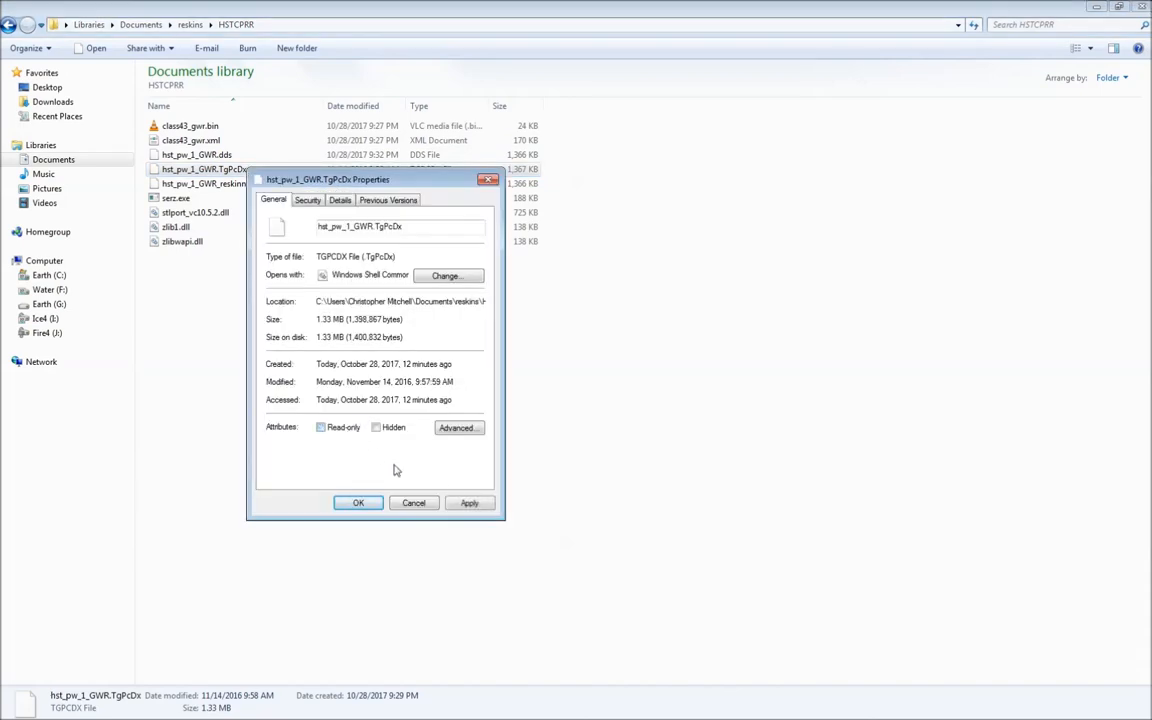
click(470, 512)
click(348, 505)
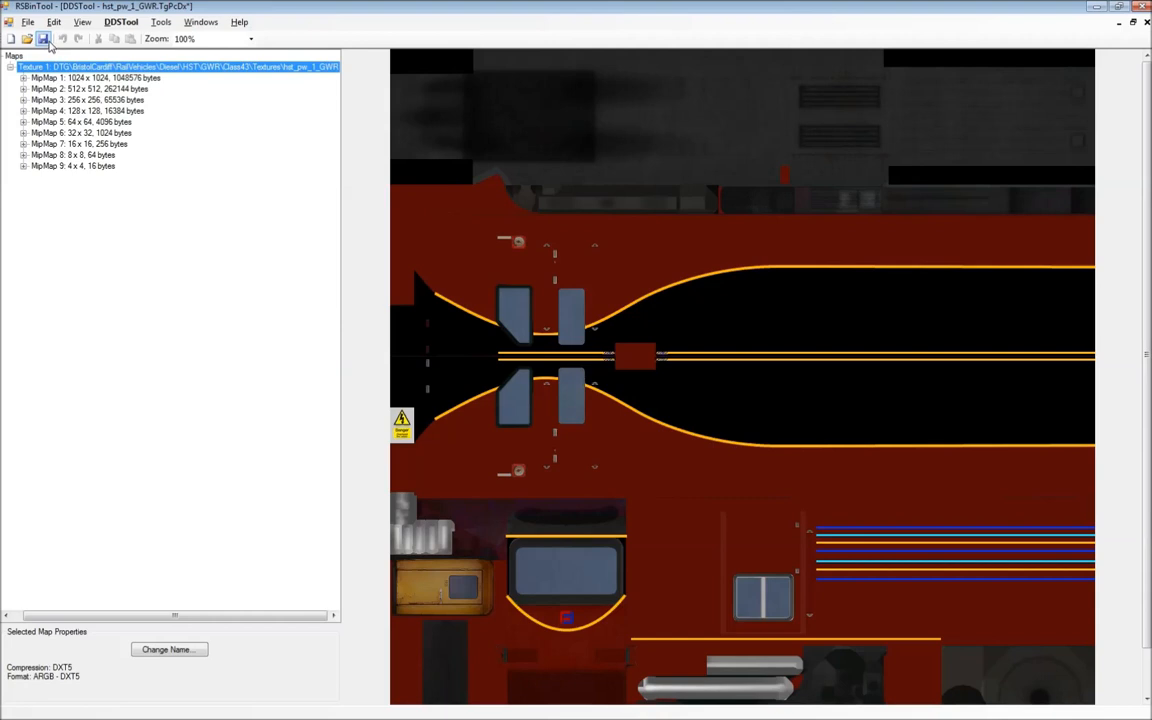
Step: Save the modified hst_pw_1_GWR.TgPcDx texture in RSBinTool under its existing name, and minimize the program
click(28, 21)
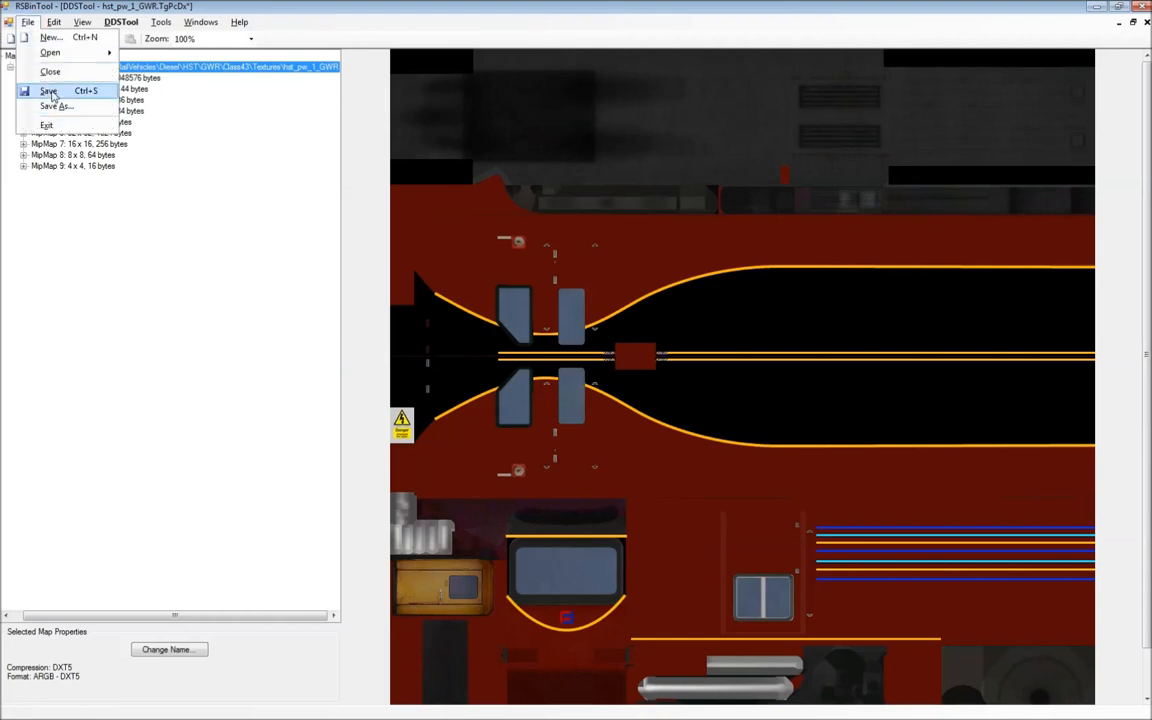
click(40, 86)
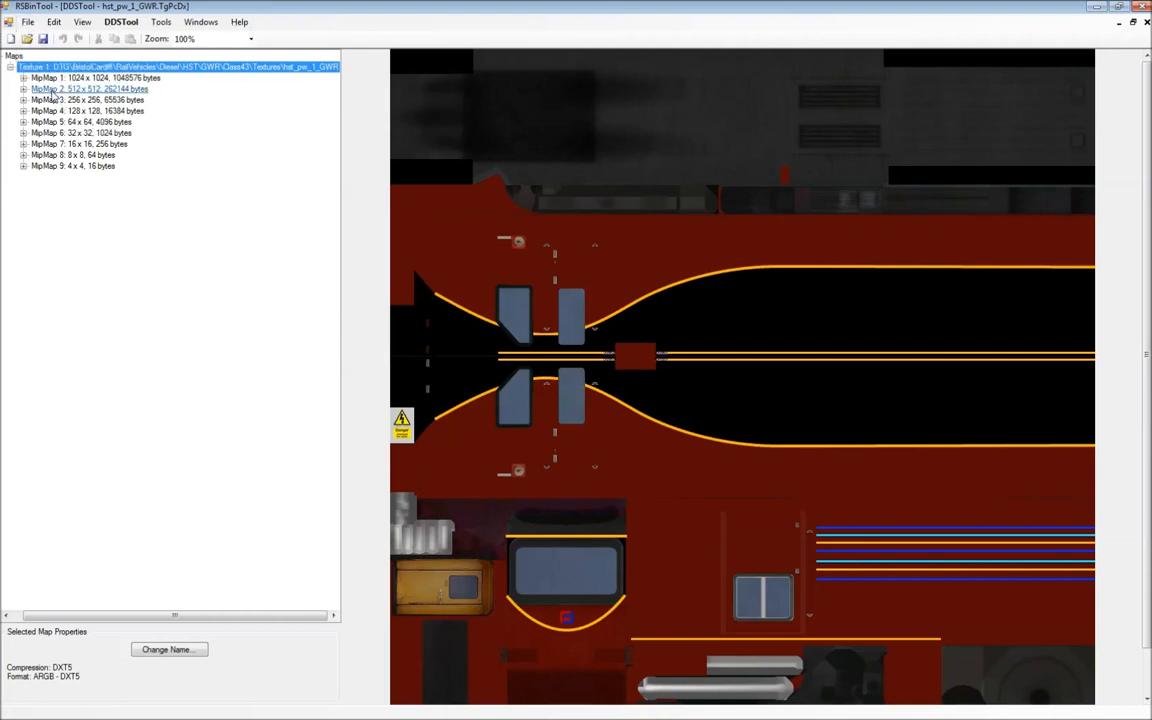
click(1099, 8)
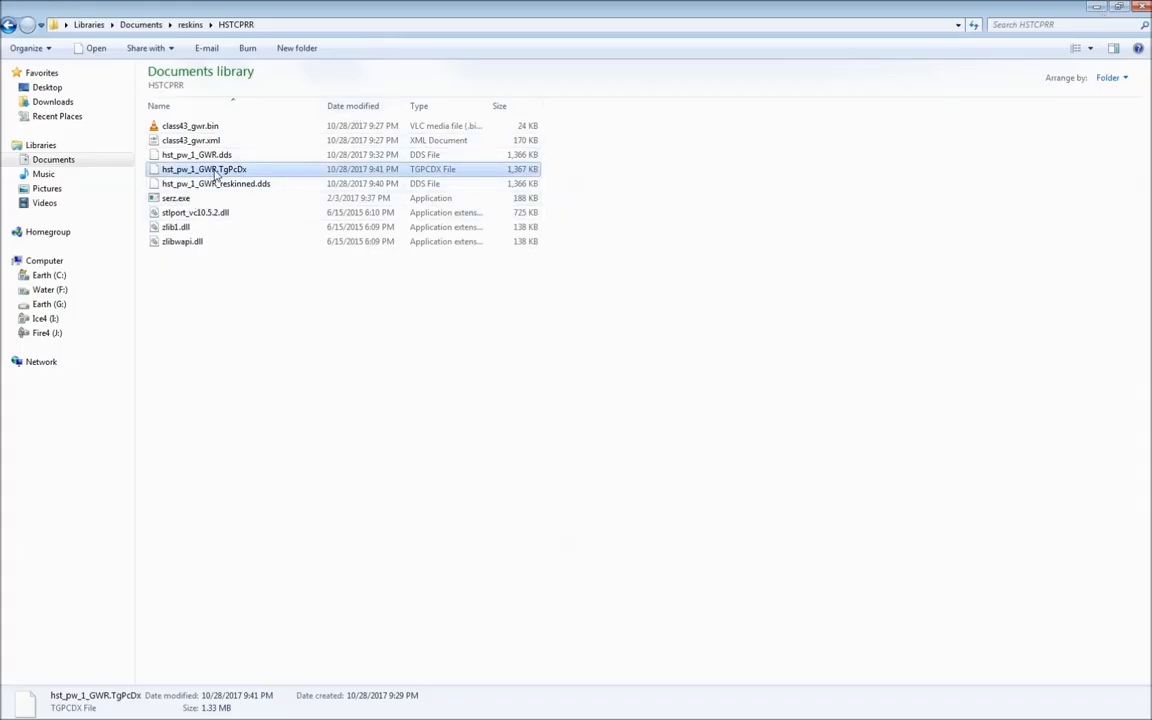
Step: Copy the reskinned hst_pw_1_GWR.TgPcDx into the Class43\Textures folder of the BristolCardiffAssets.ap archive, replacing the original
key(alt+Tab)
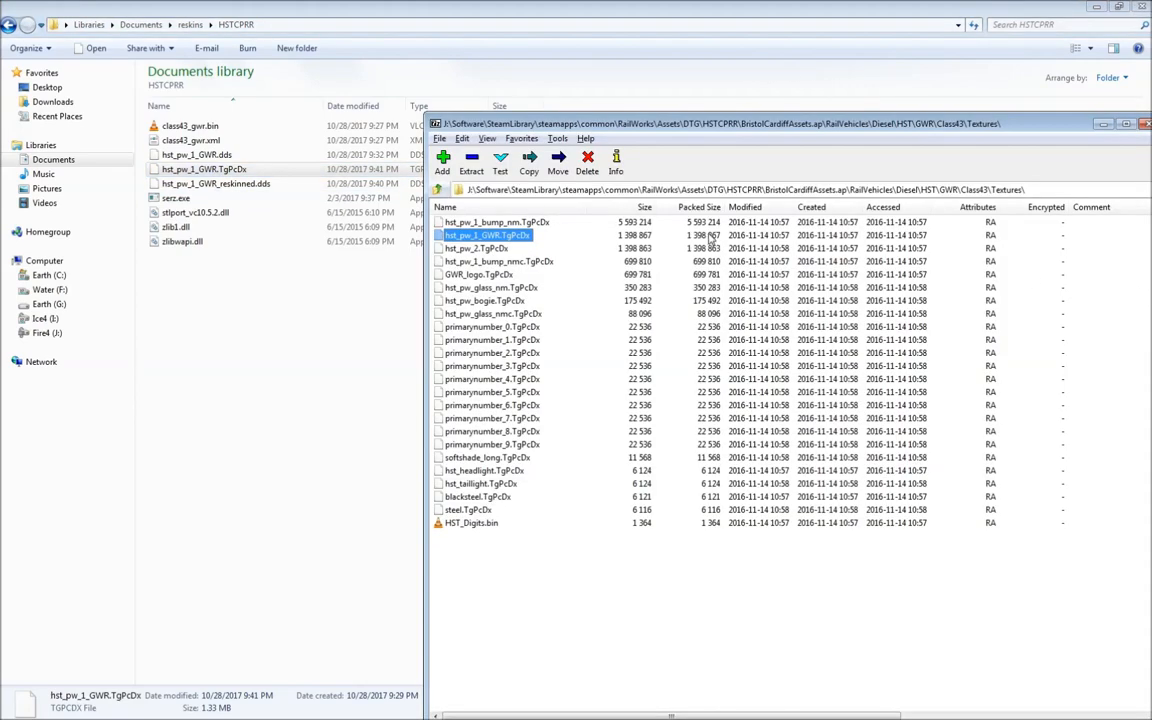
drag(616, 120, 617, 130)
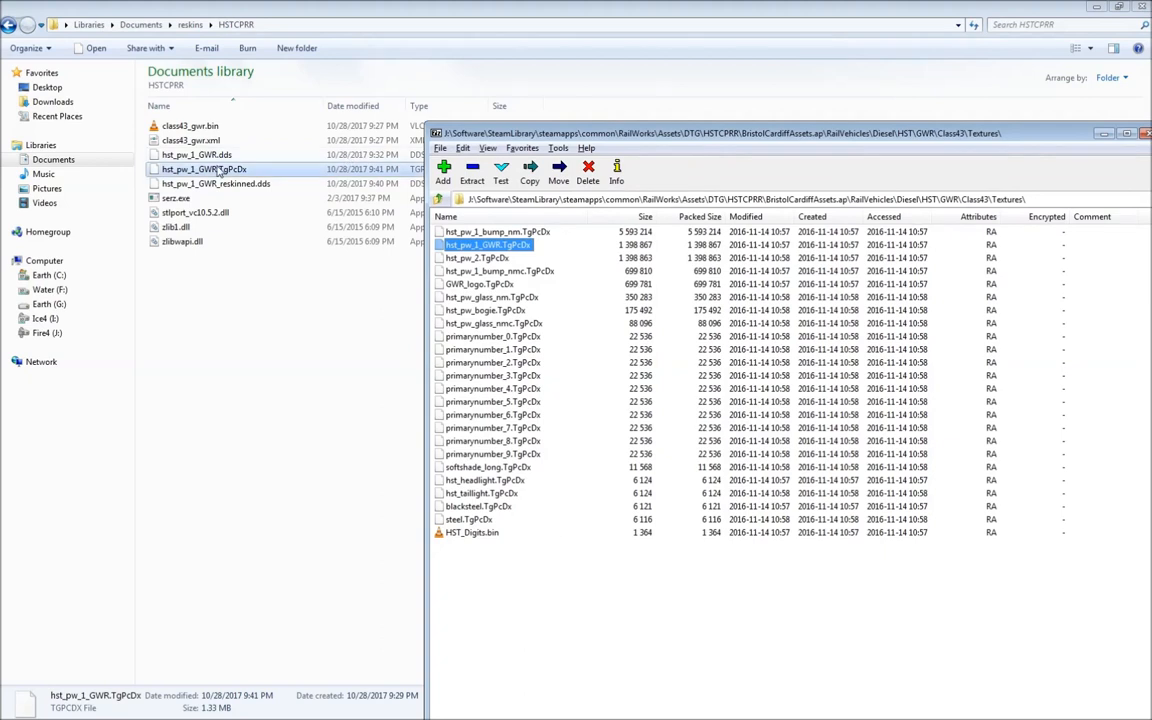
drag(199, 172, 505, 330)
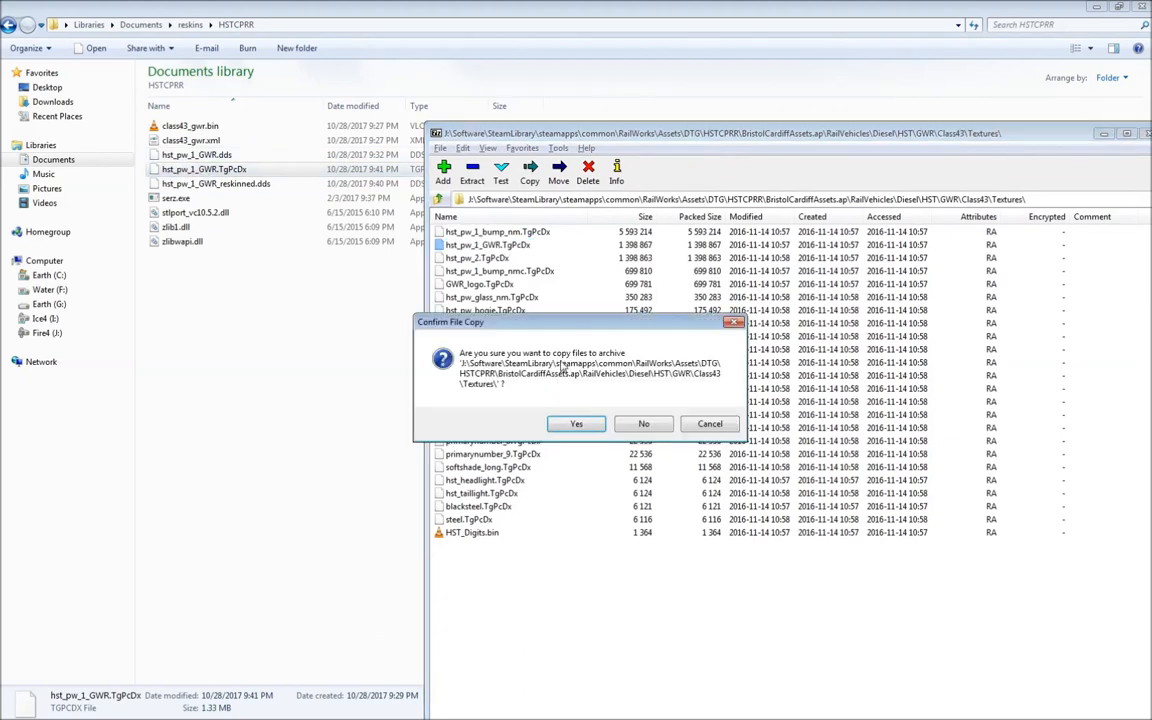
click(577, 424)
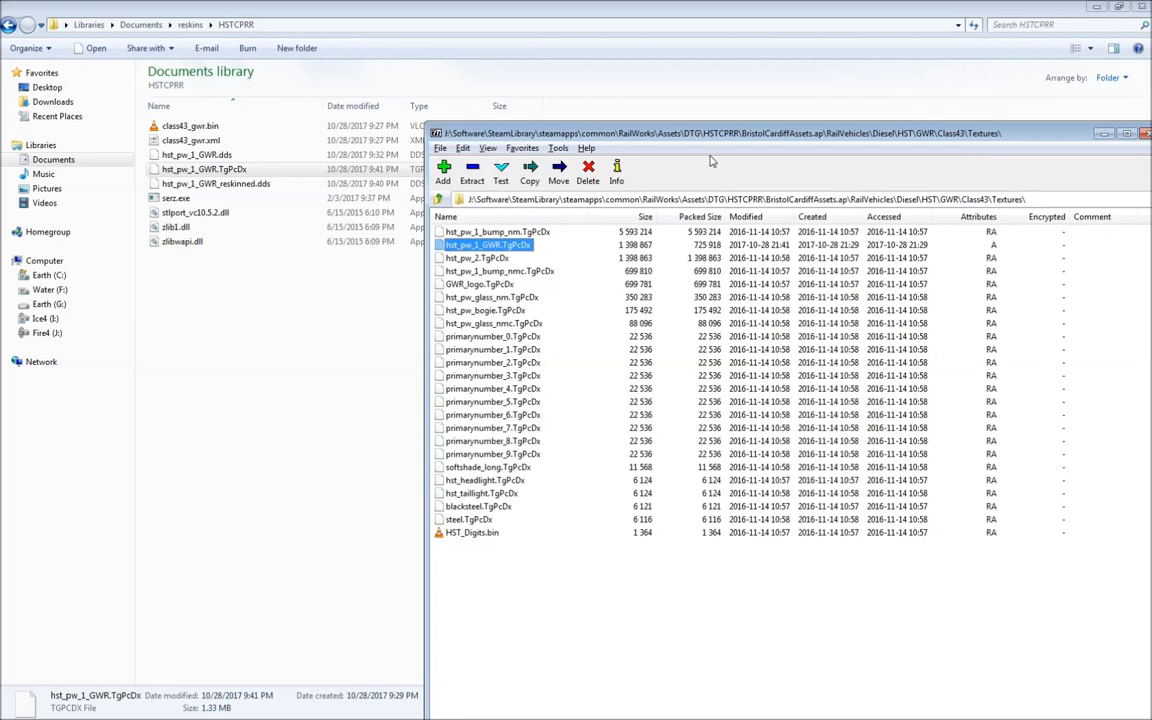
Step: Bring up the RailWorks Assets\DTG\HSTCPRR folder and delete Blueprints.pak
click(318, 325)
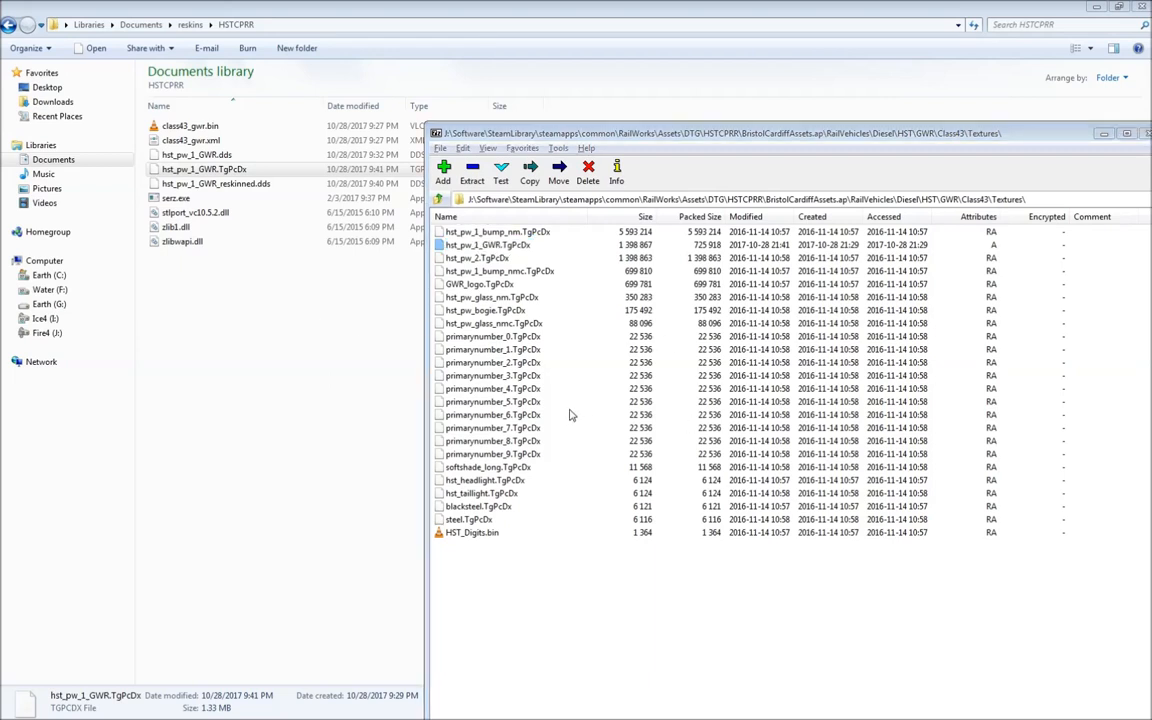
click(688, 372)
drag(1151, 362, 602, 272)
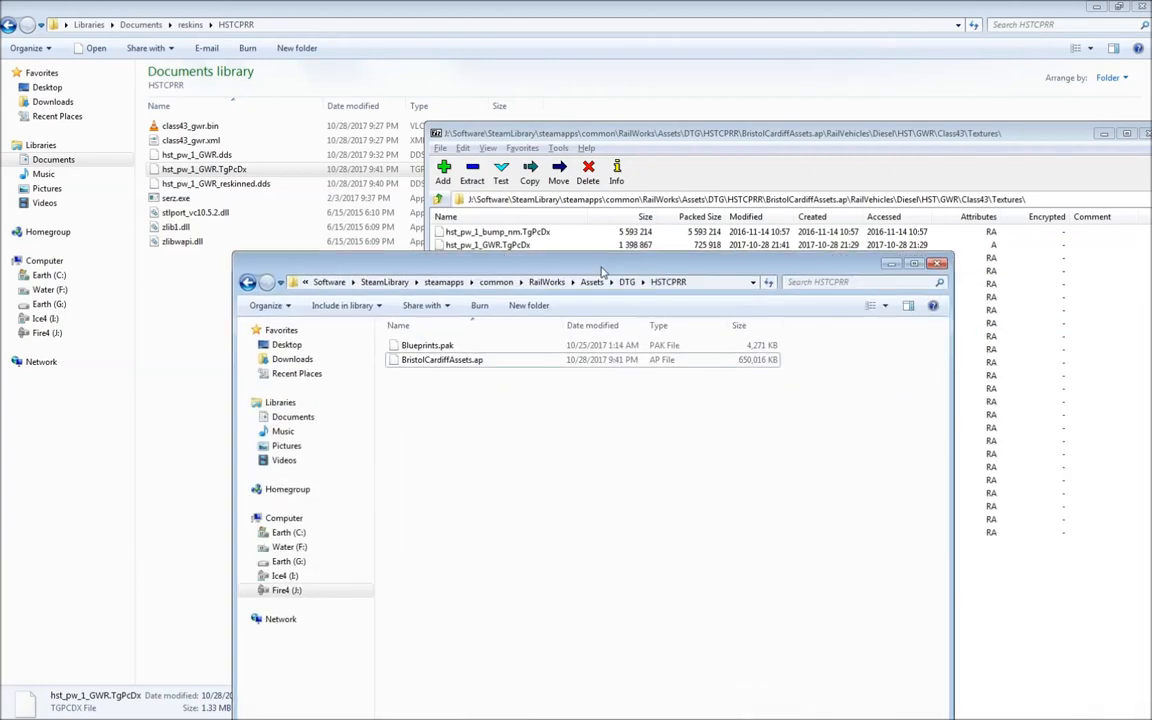
double_click(602, 272)
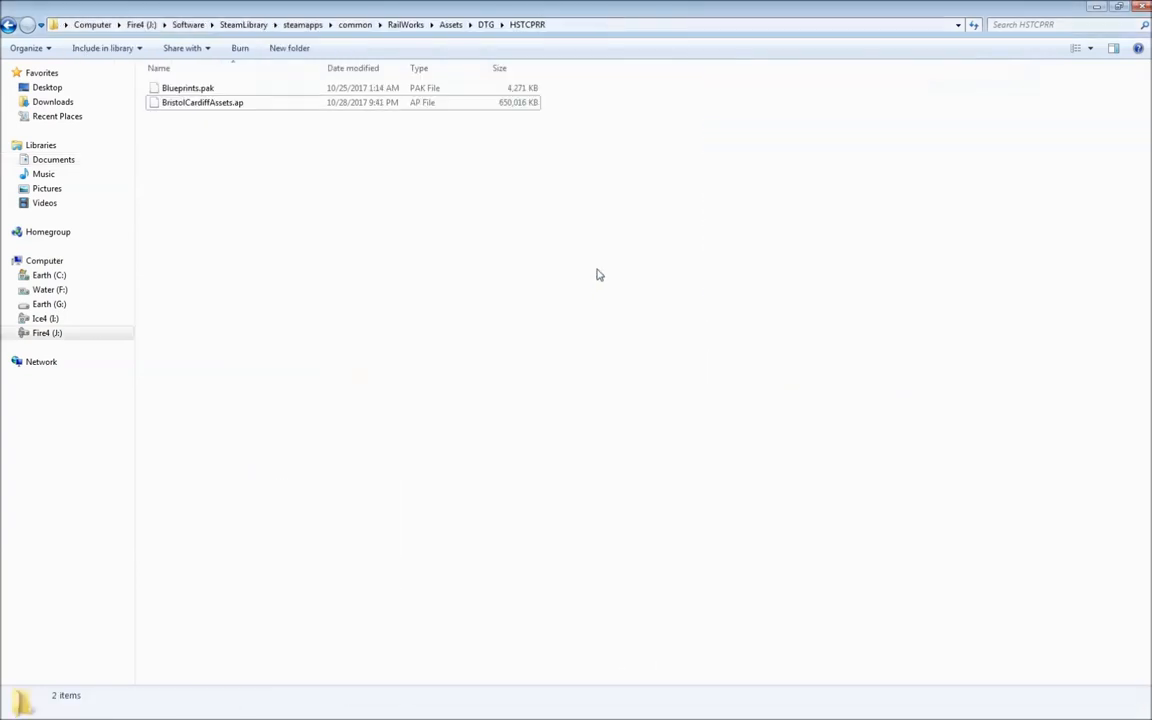
click(247, 116)
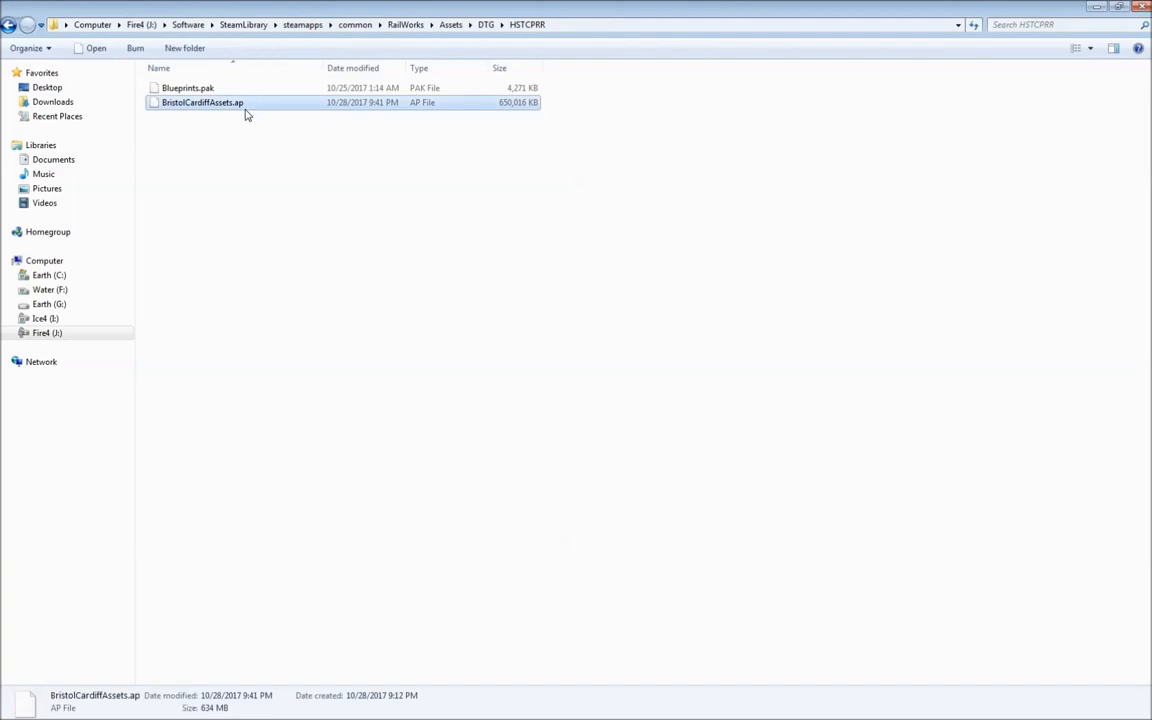
click(222, 91)
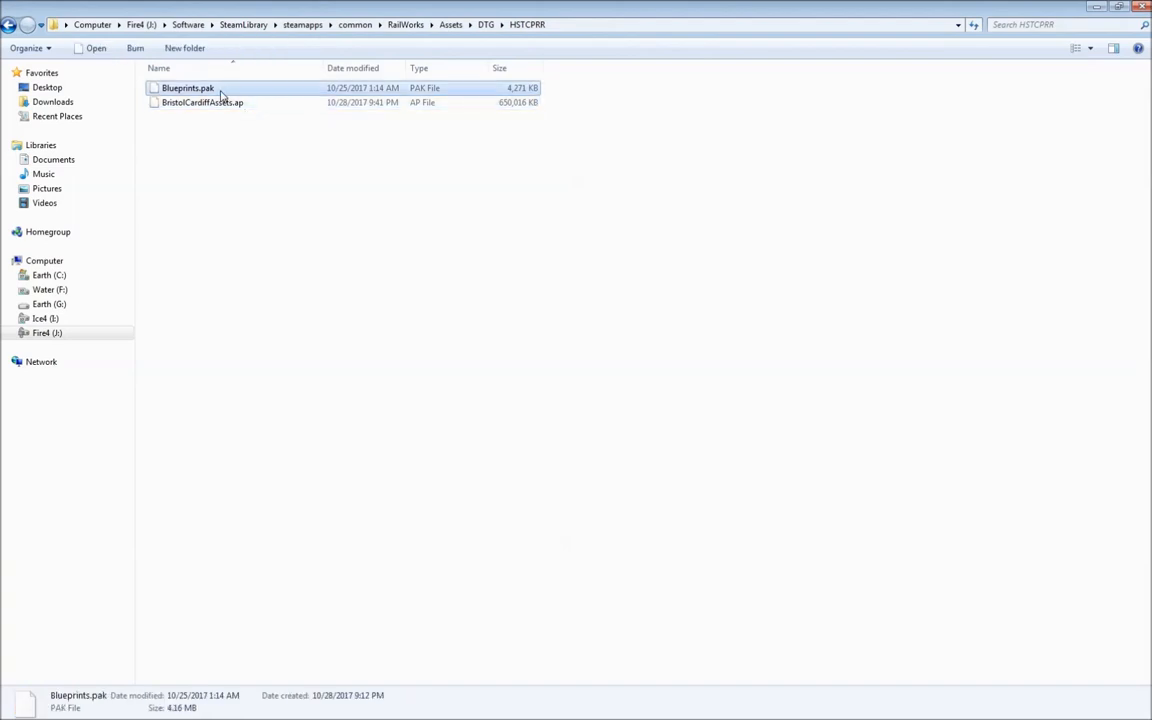
key(Delete)
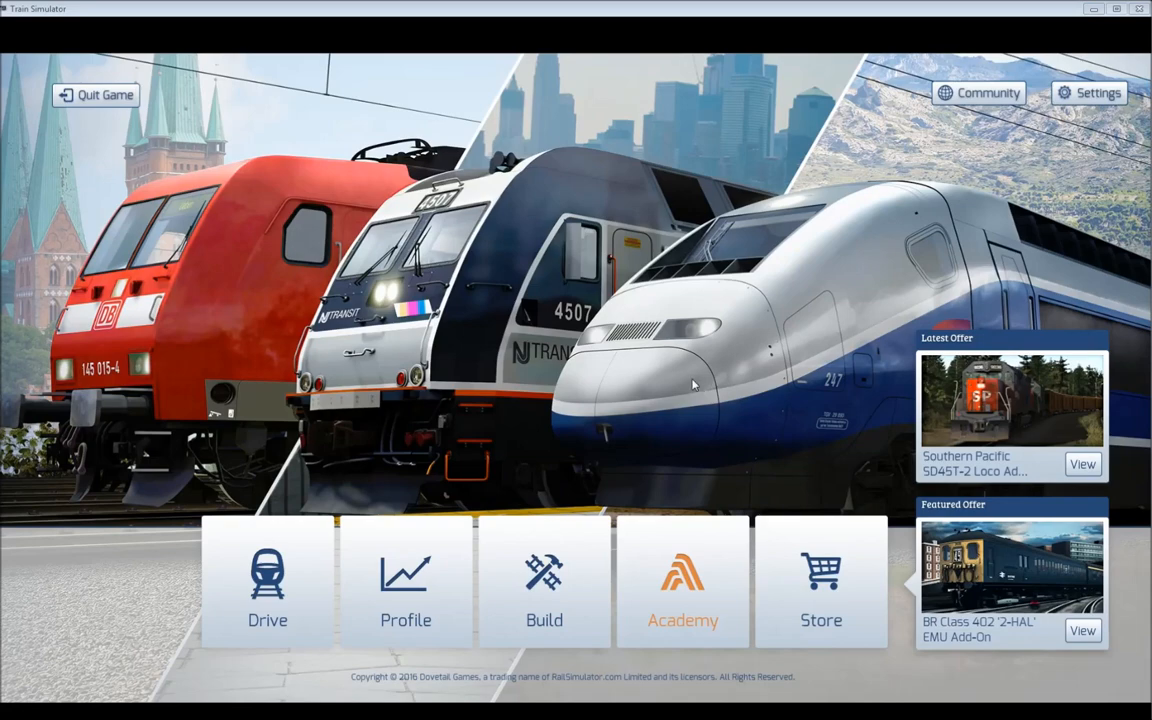
Step: Clear the Train Simulator cache from its settings
click(1088, 93)
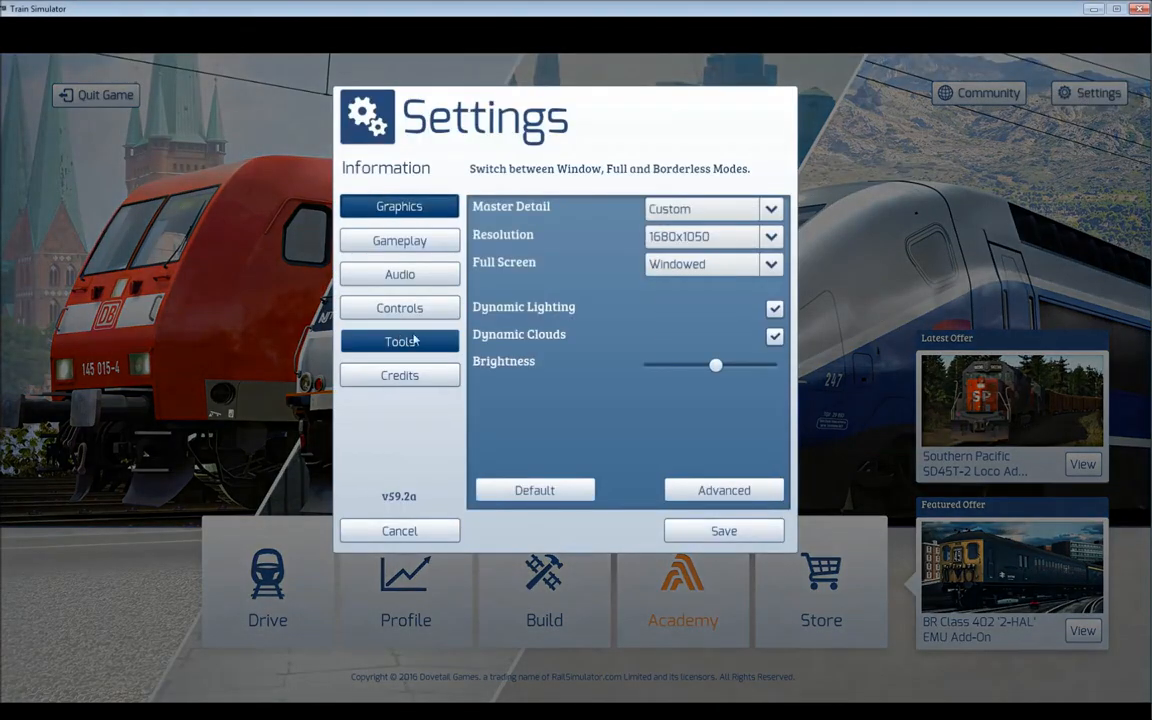
click(399, 341)
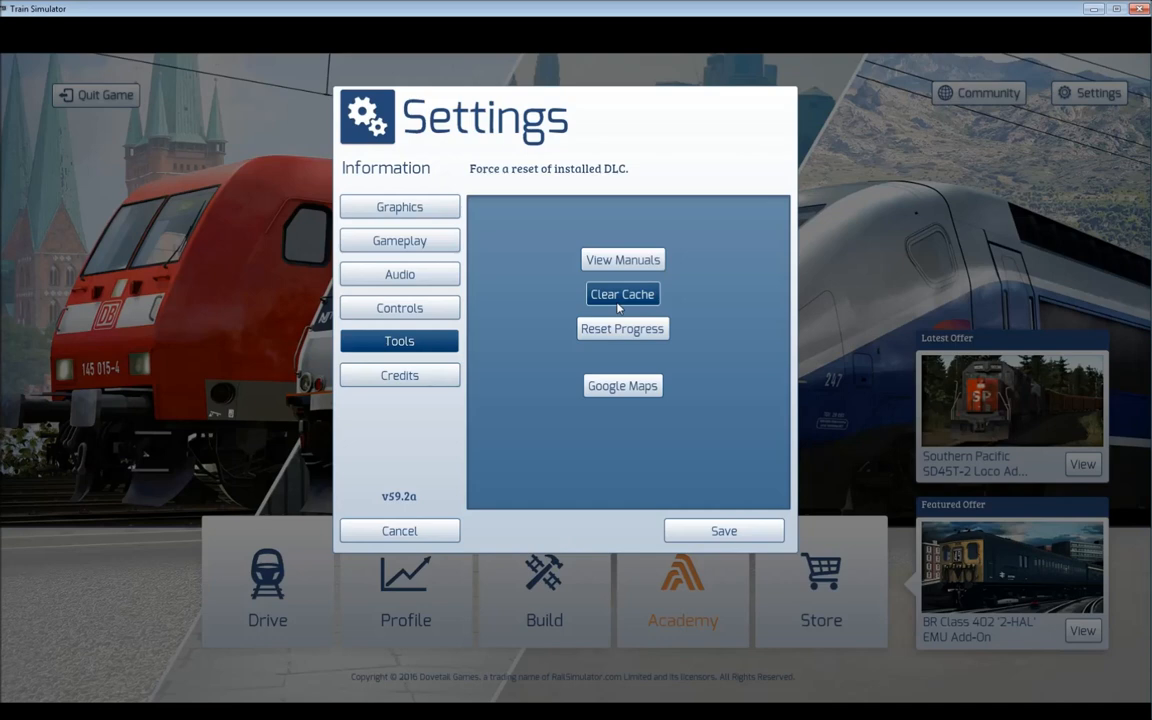
click(619, 306)
click(580, 492)
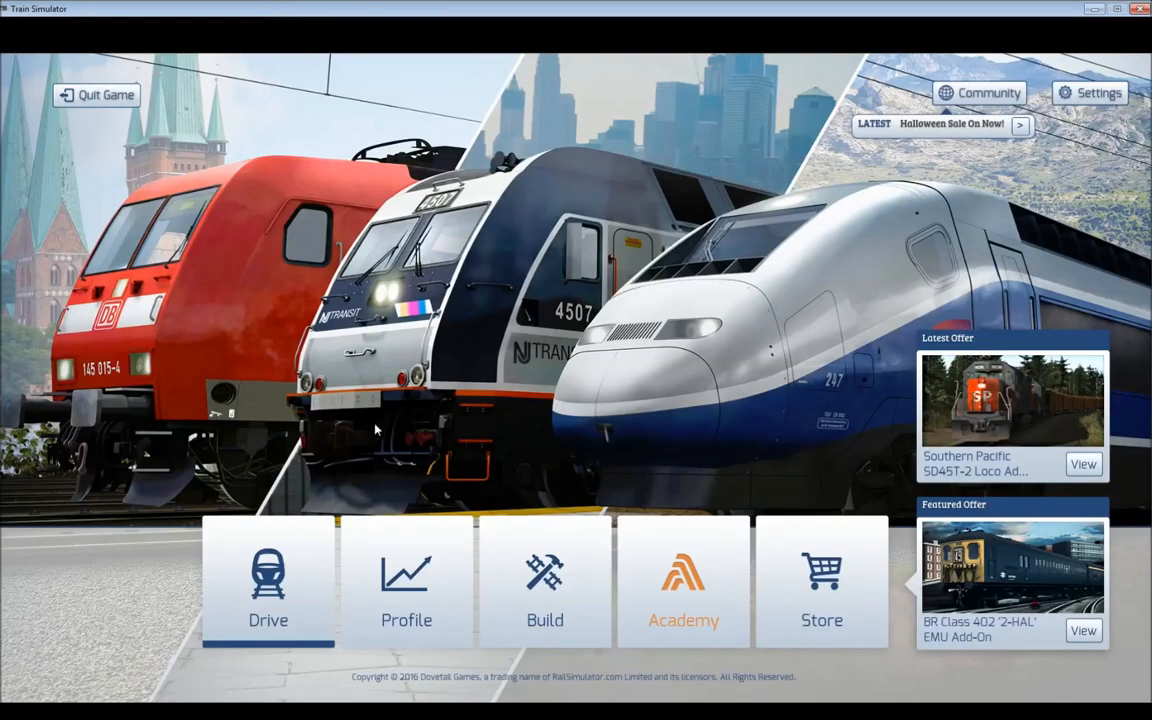
Step: Start creating a new custom consist for a Quick Drive
click(308, 566)
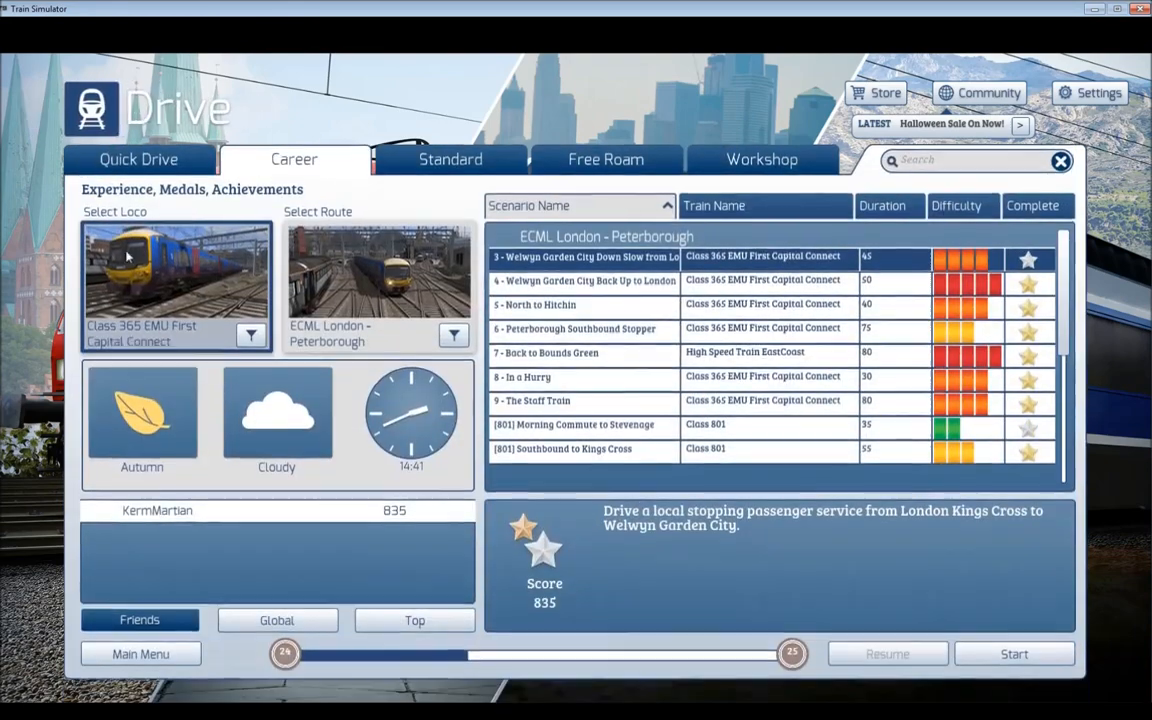
click(143, 155)
click(204, 304)
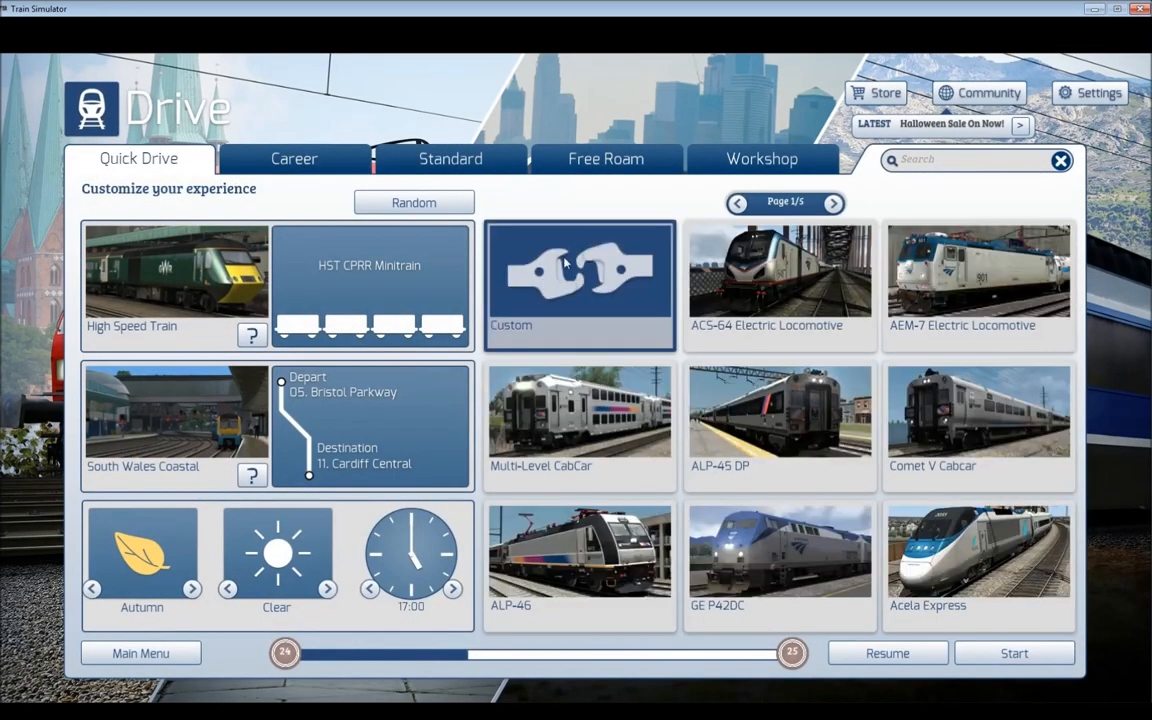
click(572, 262)
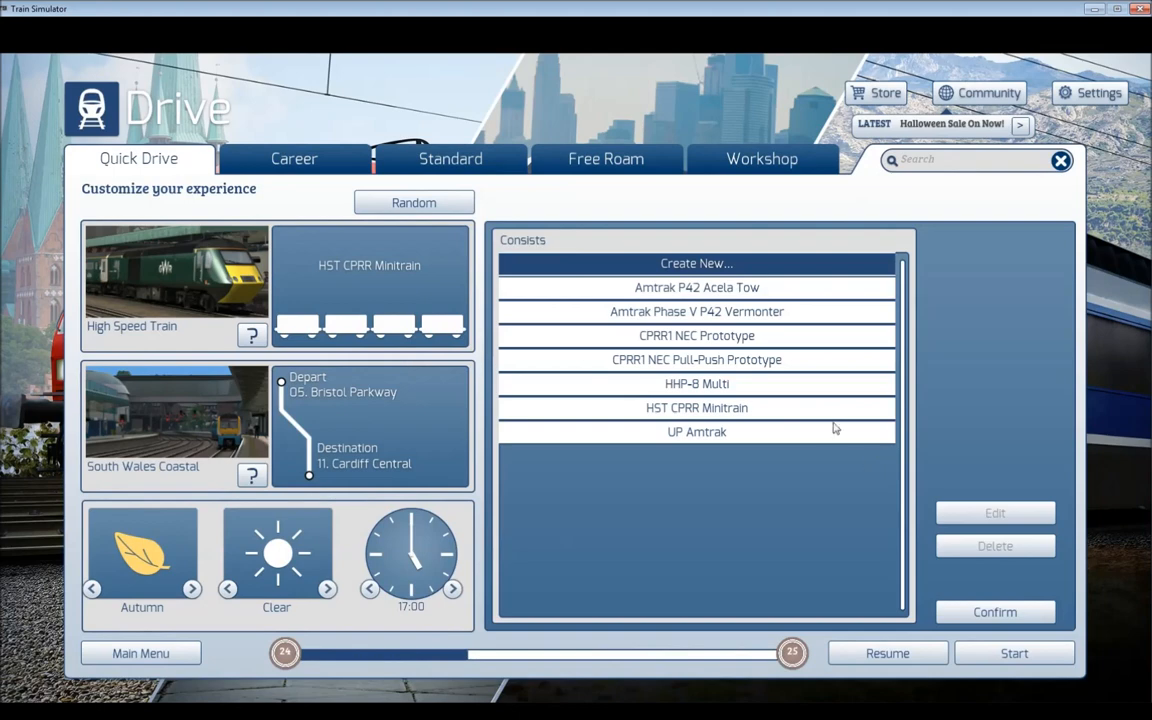
click(1022, 615)
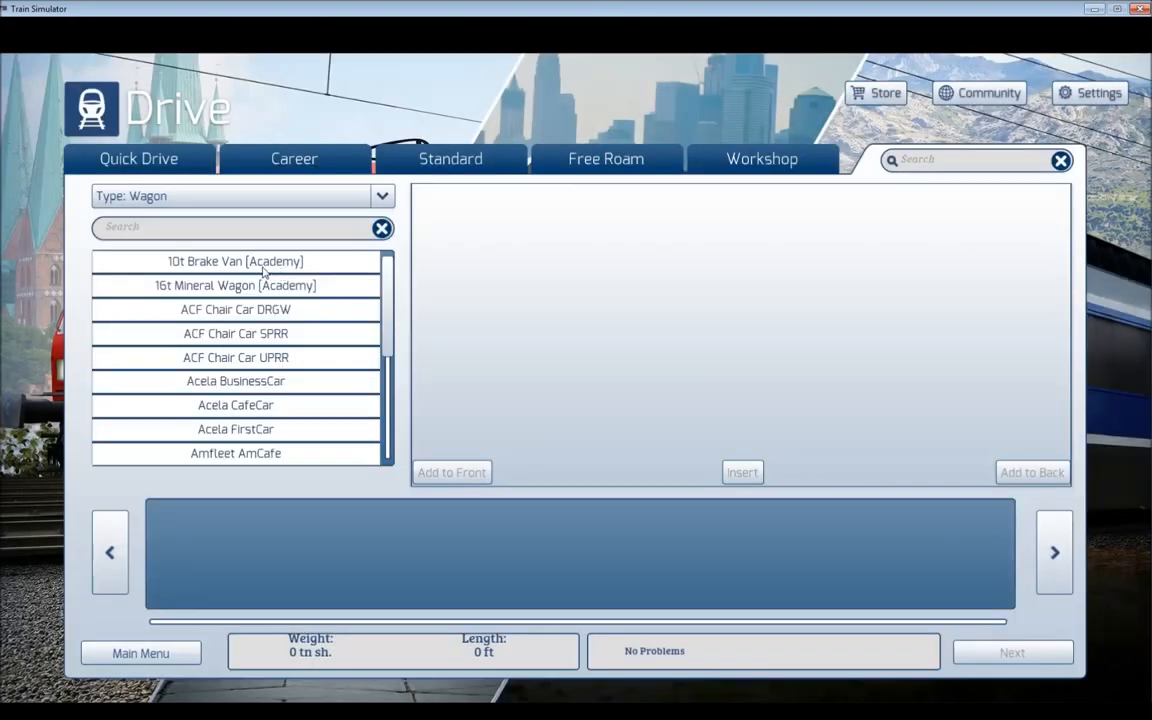
Step: Add the diesel Class 43 CPRR to the front and back of the consist, and flip the rear locomotive
click(235, 196)
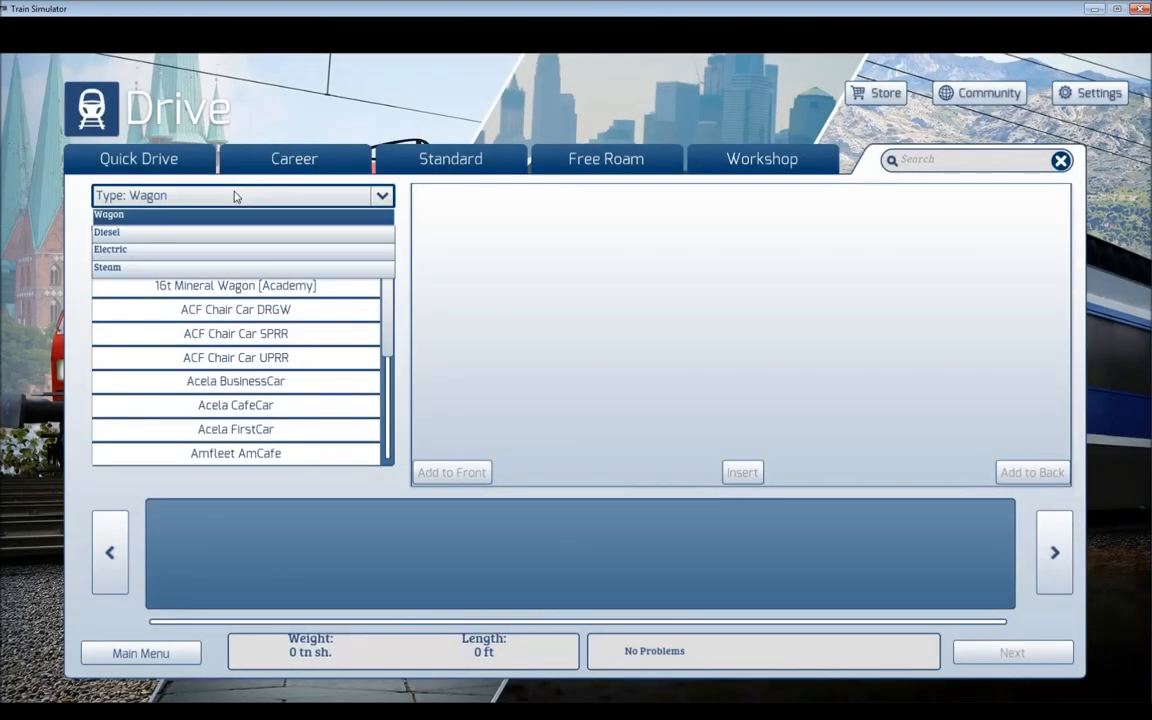
click(160, 231)
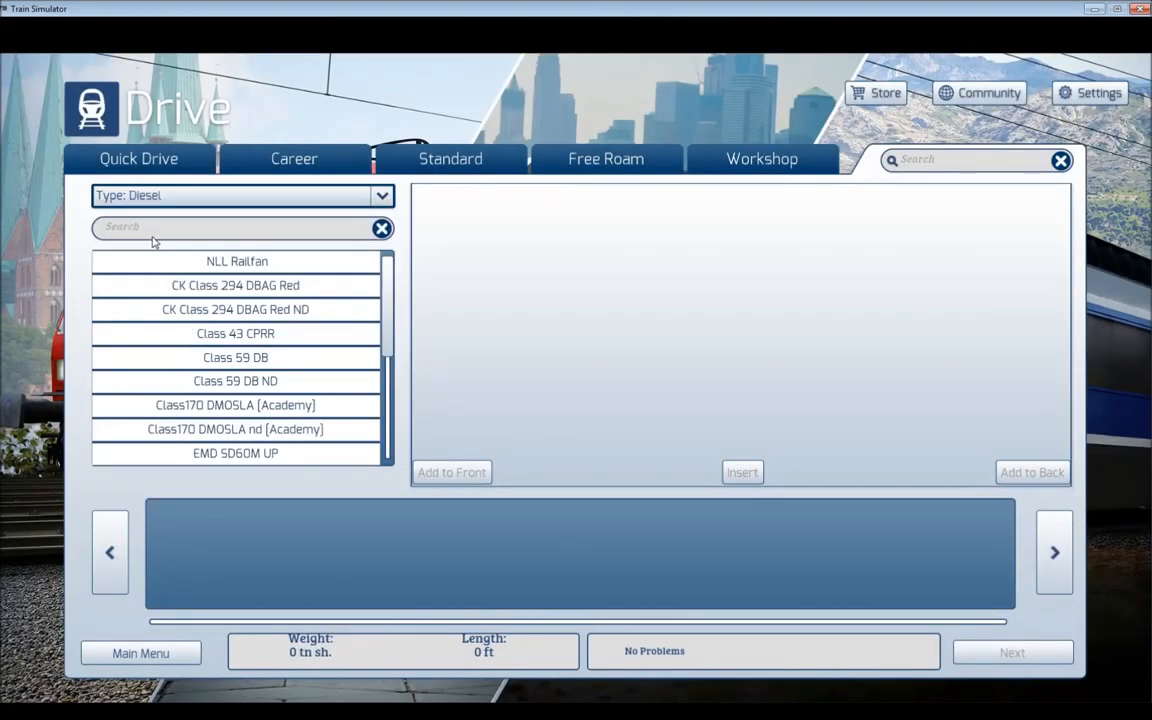
click(257, 340)
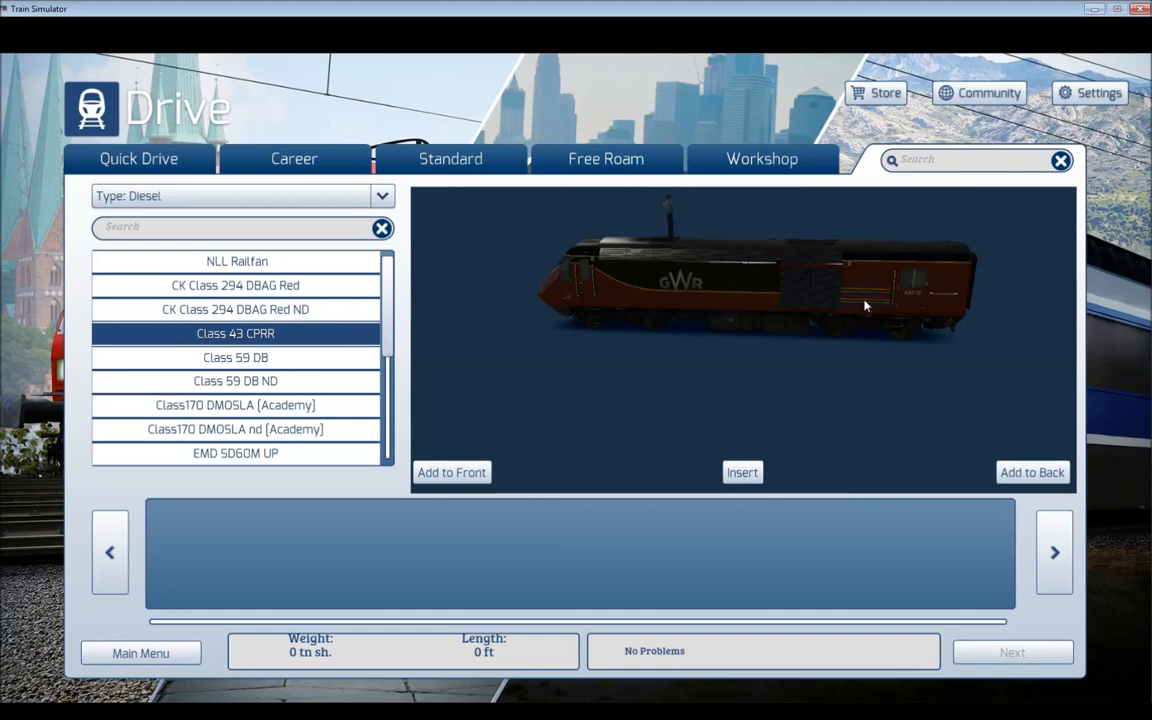
click(434, 474)
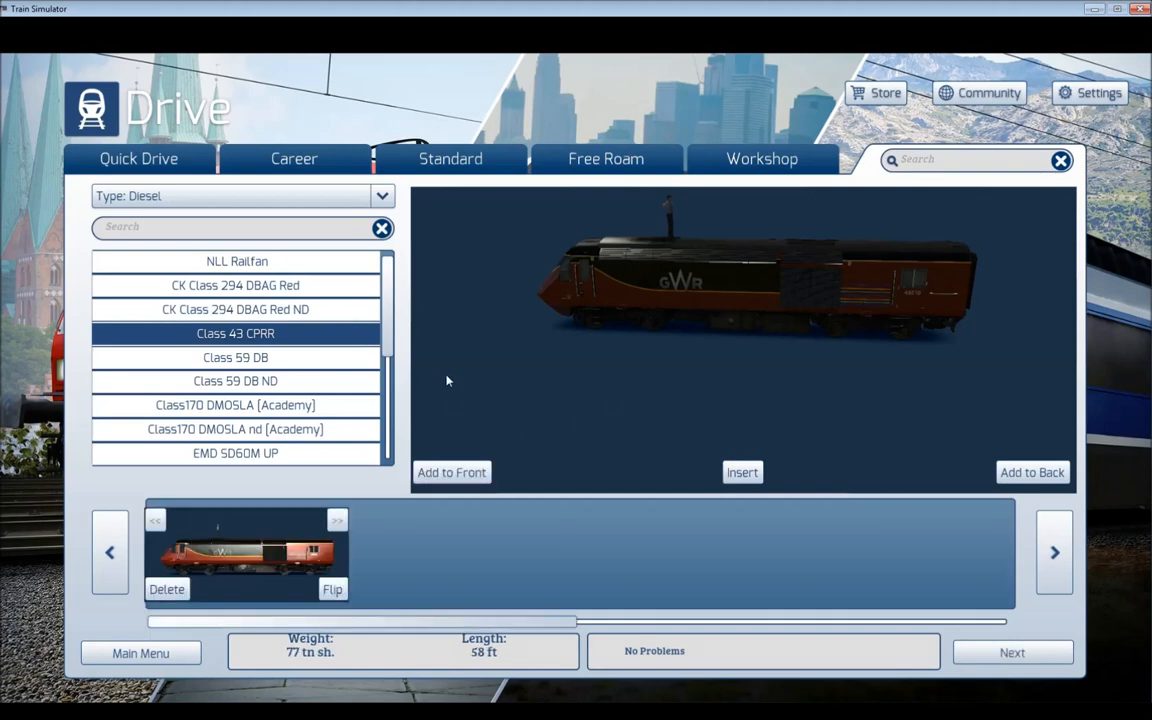
click(1032, 472)
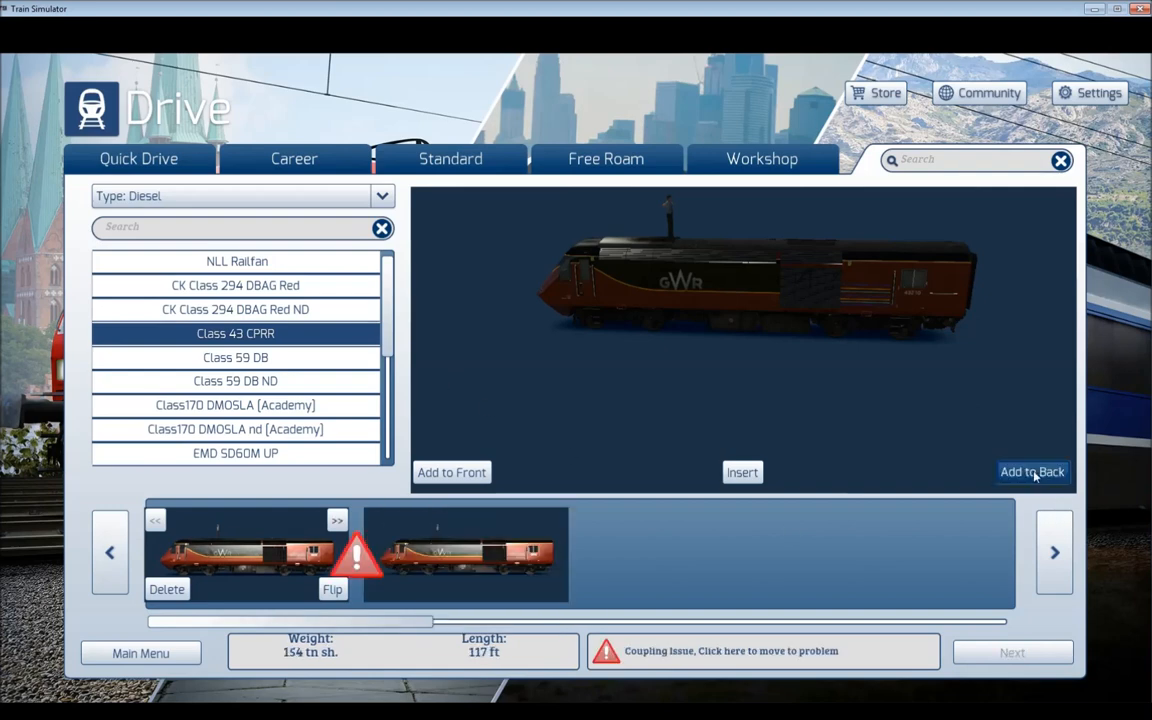
click(552, 589)
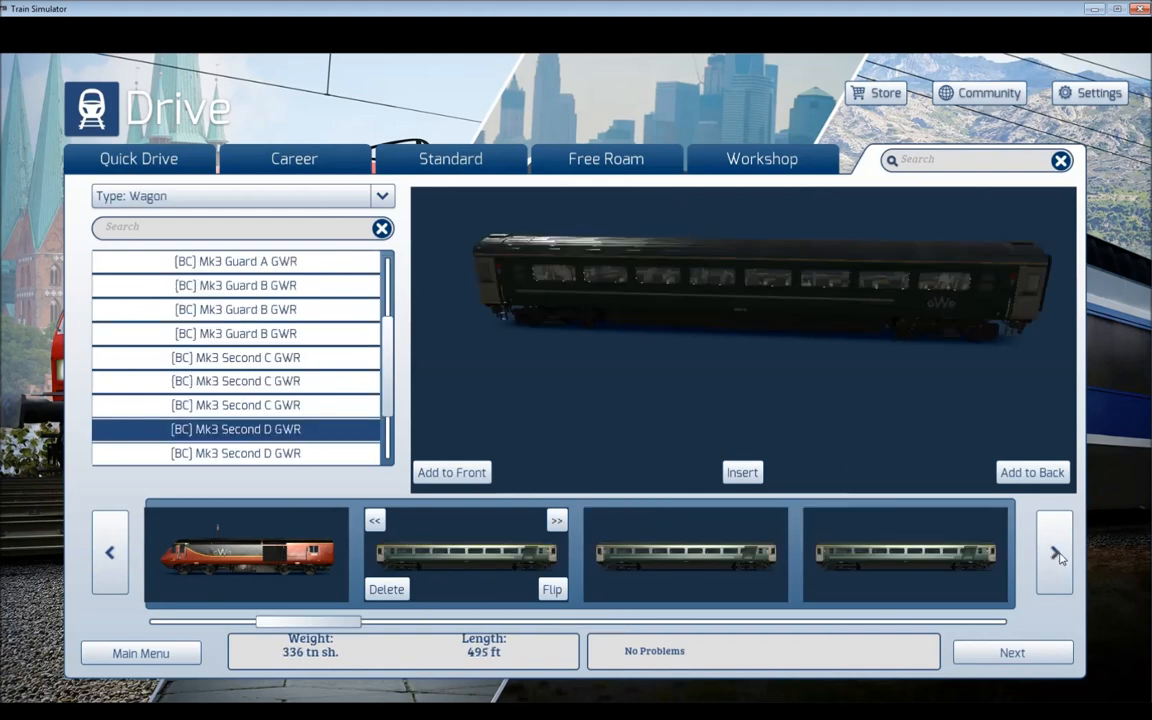
Step: Examine the whole consist from end to end, checking the coaches between the two Class 43 CPRR locomotives
click(1060, 558)
click(1064, 559)
click(1064, 559)
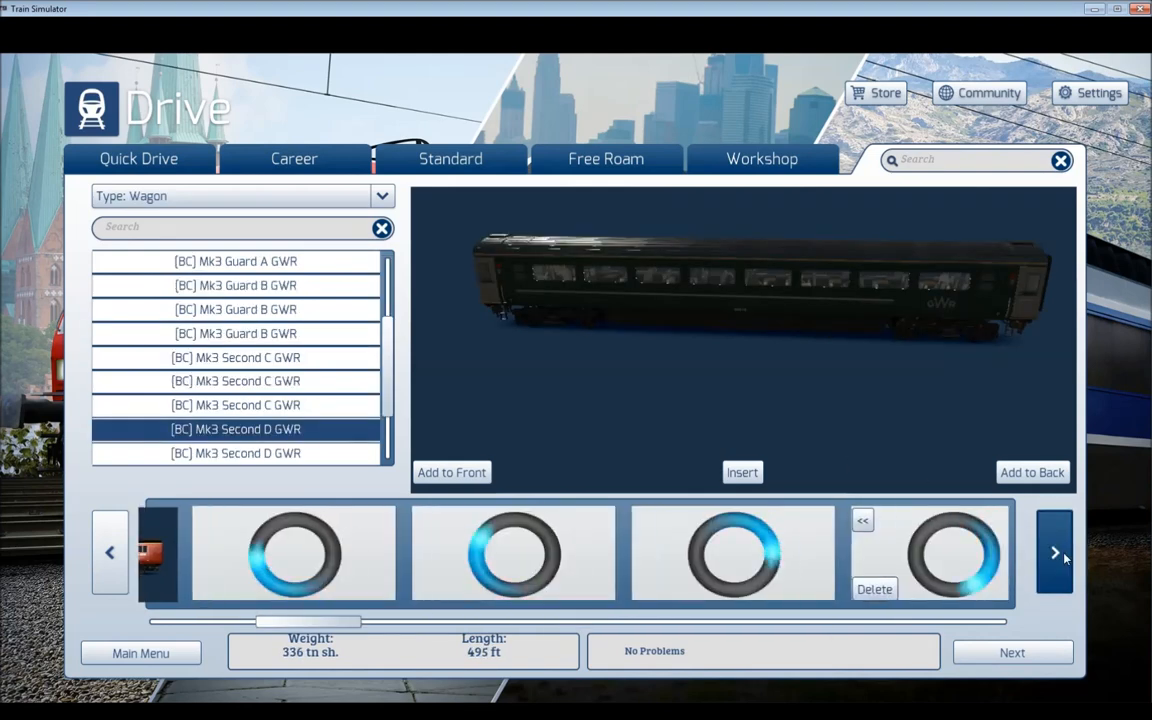
click(1064, 559)
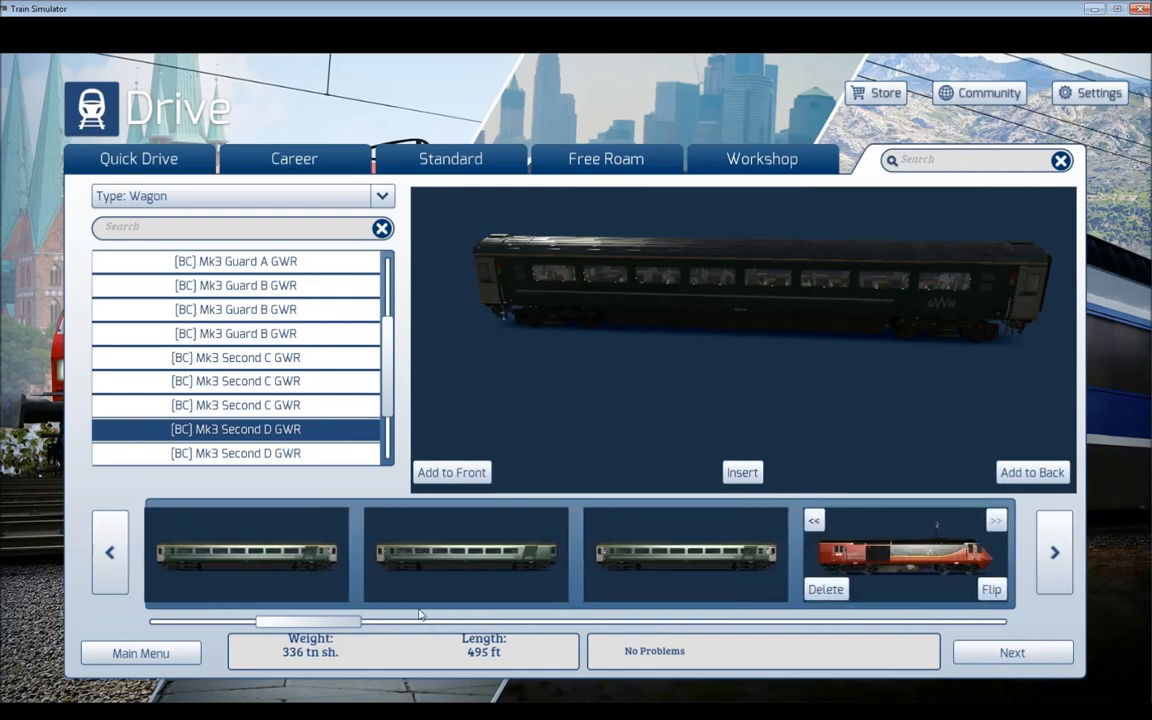
click(111, 551)
click(111, 551)
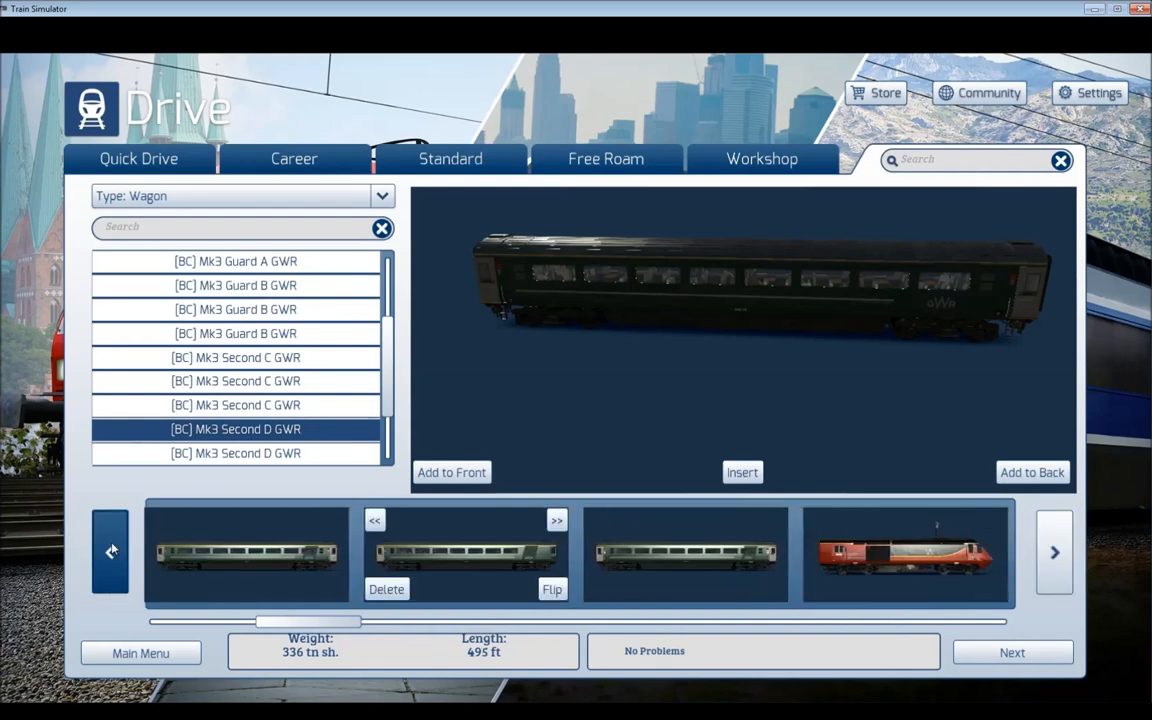
click(111, 551)
click(111, 551)
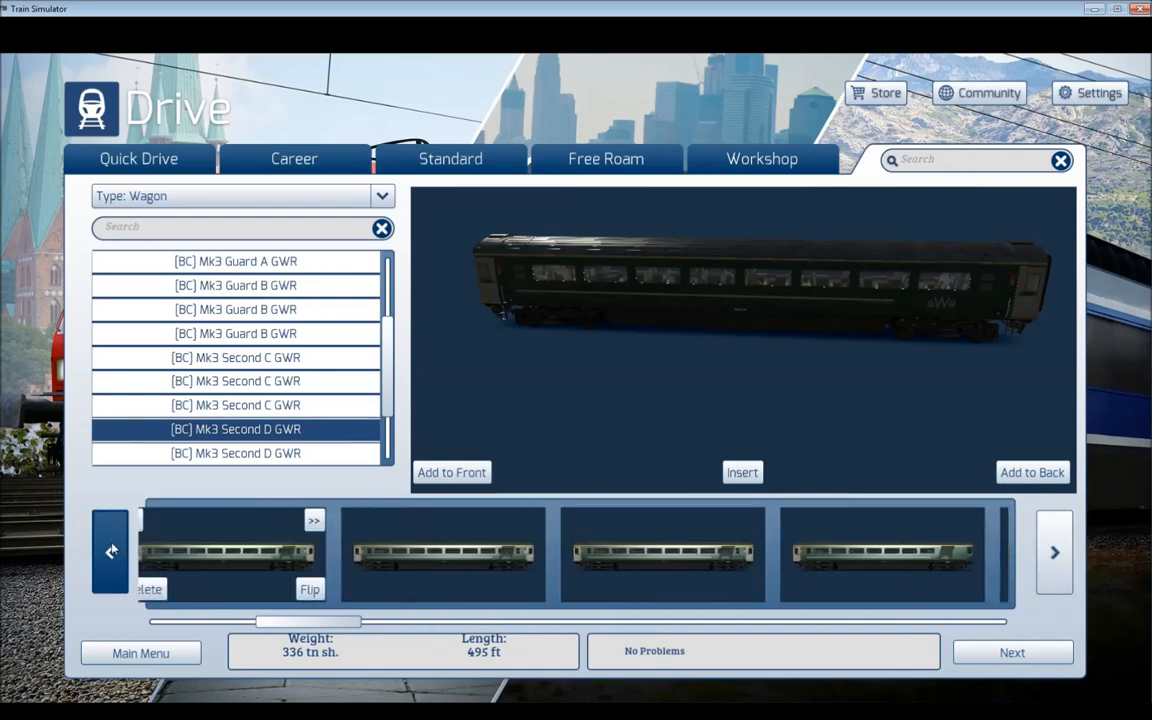
Step: Save the consist as "Tutorial HST CPRR" and select it for the Quick Drive
click(992, 651)
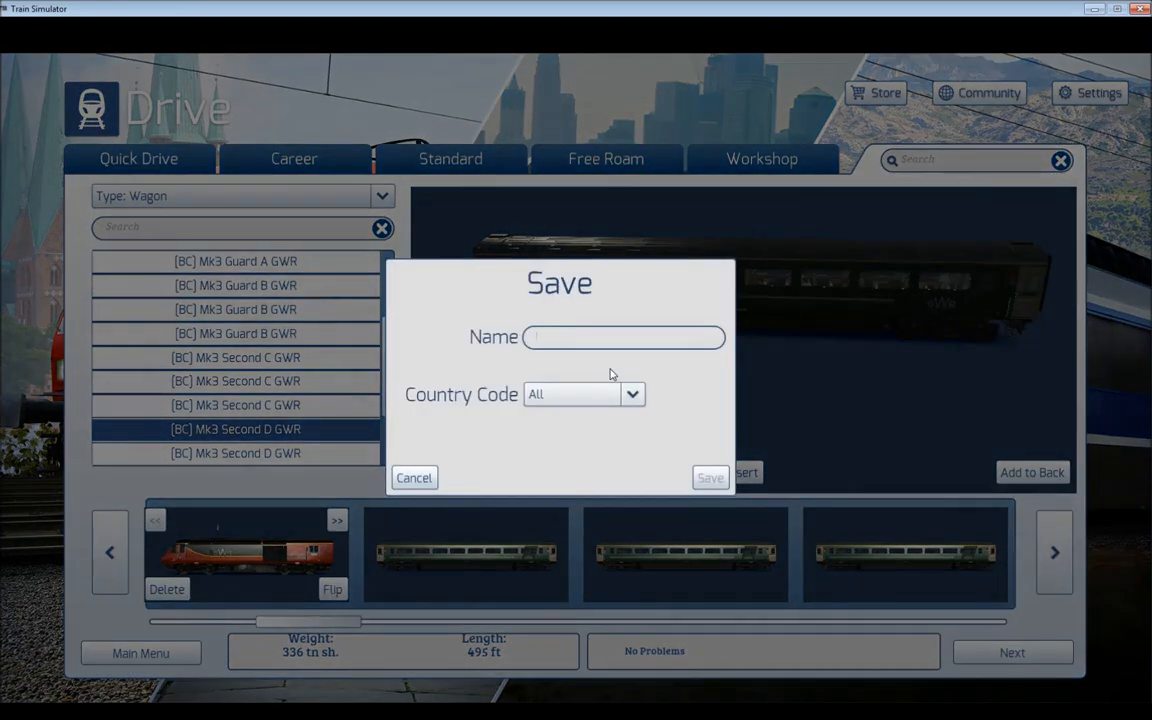
text(Tutorial HST CPRR)
click(712, 479)
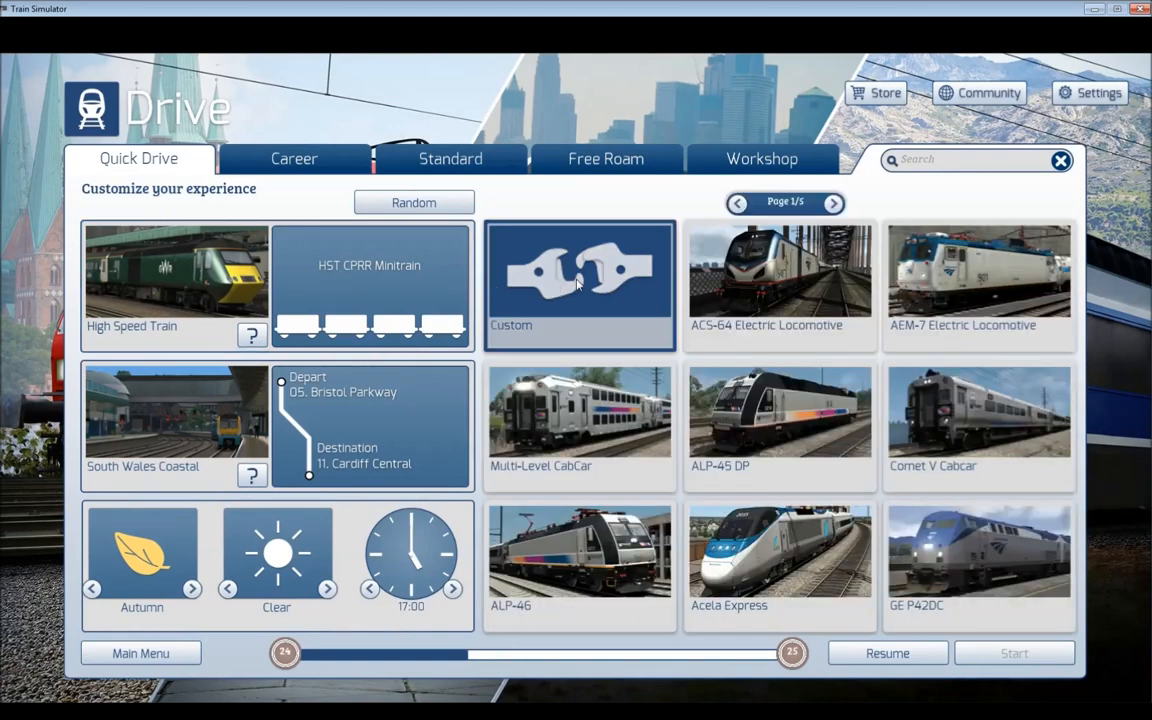
click(592, 289)
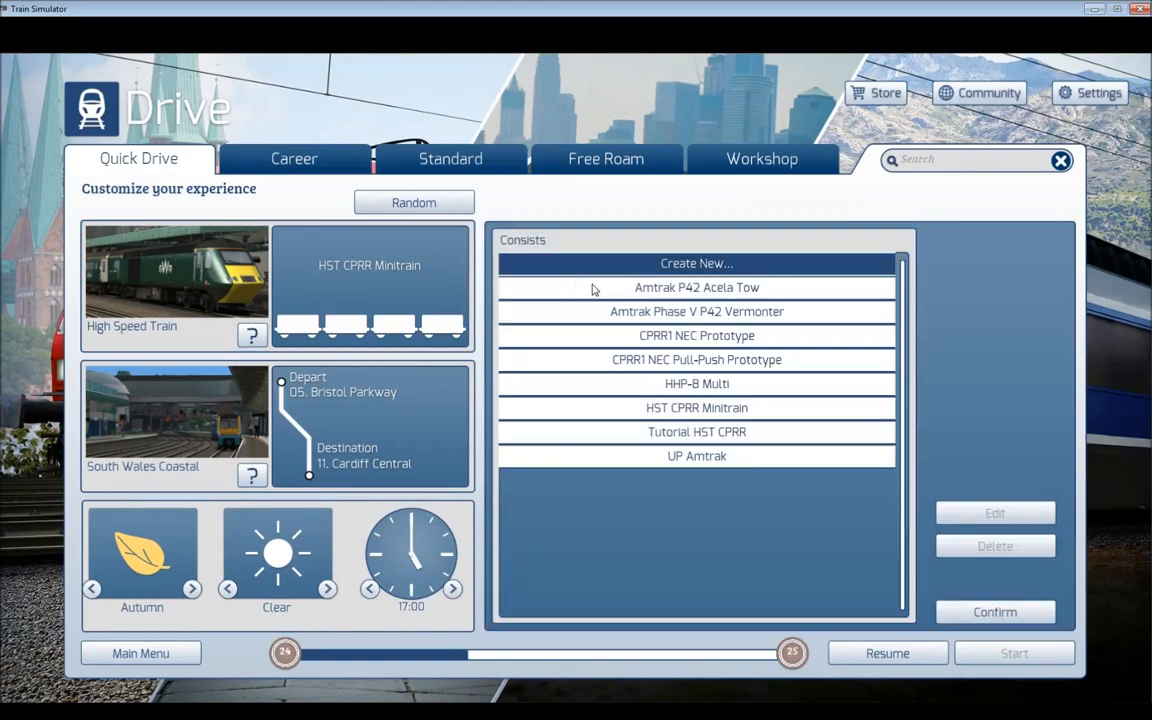
click(697, 432)
Step: Choose the South Wales Coastal route and start the Quick Drive from Bristol Parkway to Cardiff Central
click(167, 422)
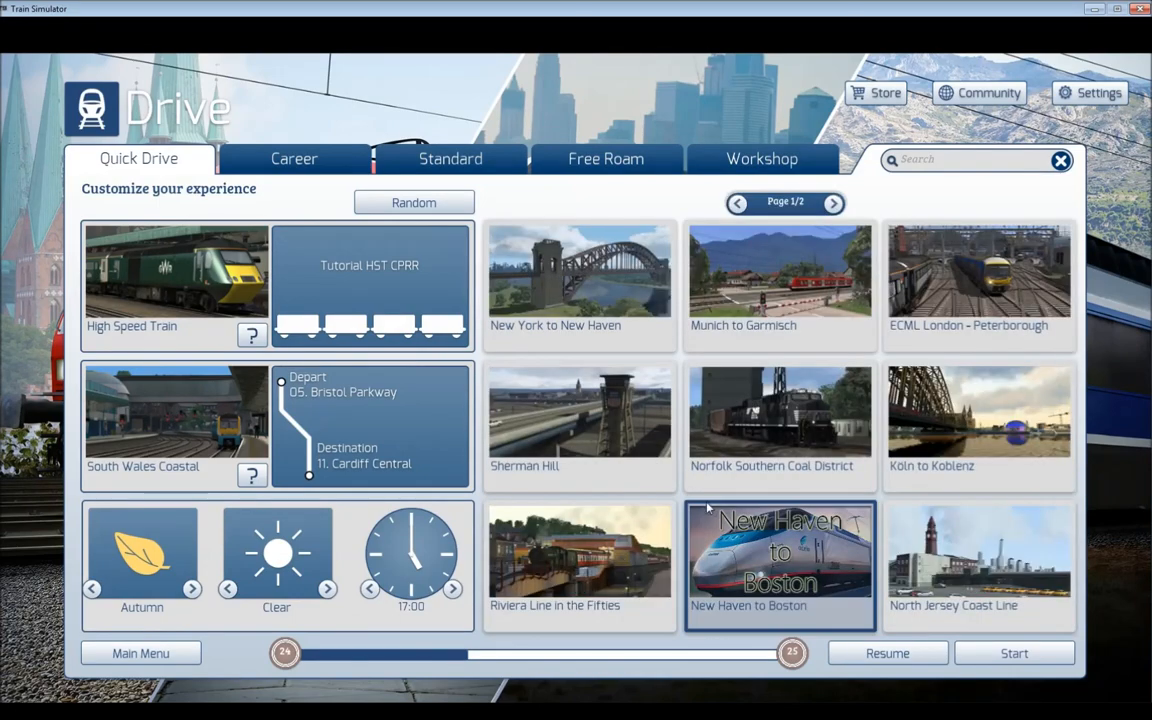
click(833, 203)
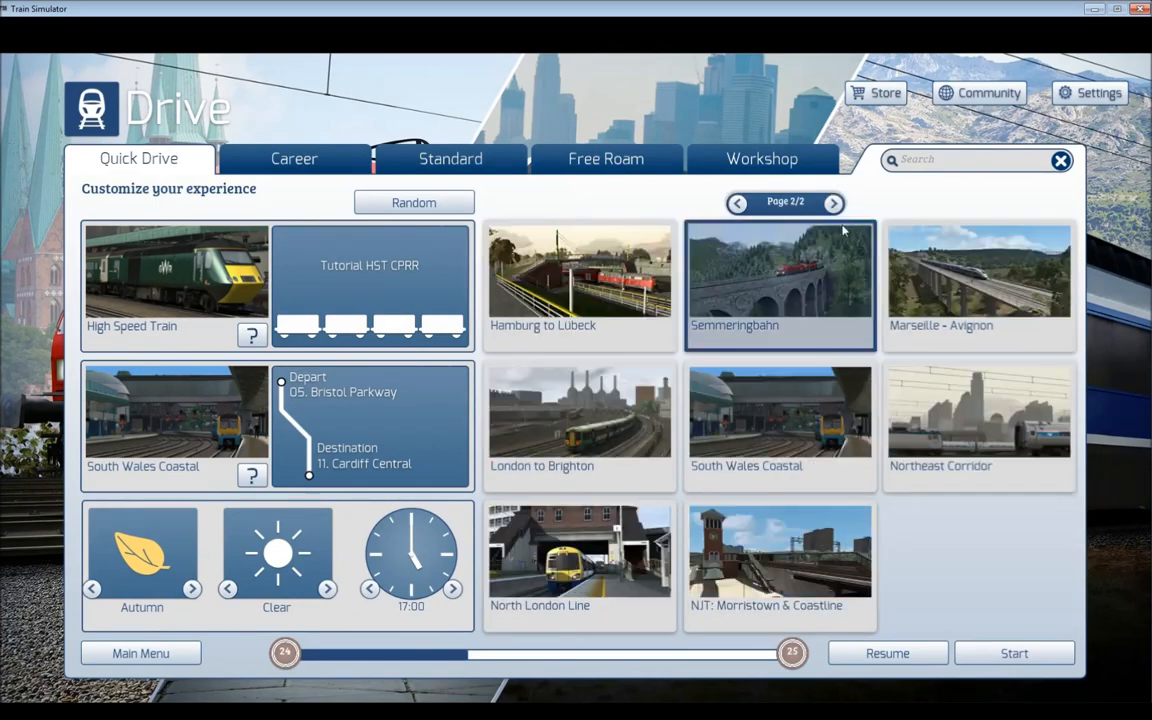
click(780, 420)
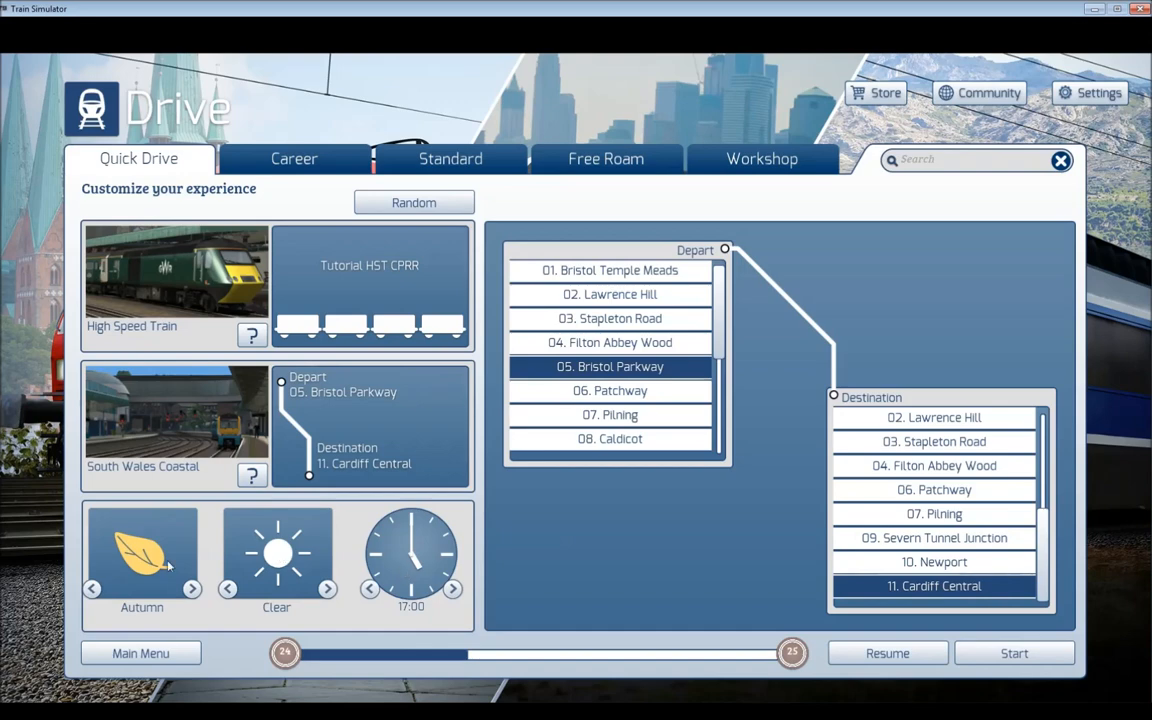
click(1010, 654)
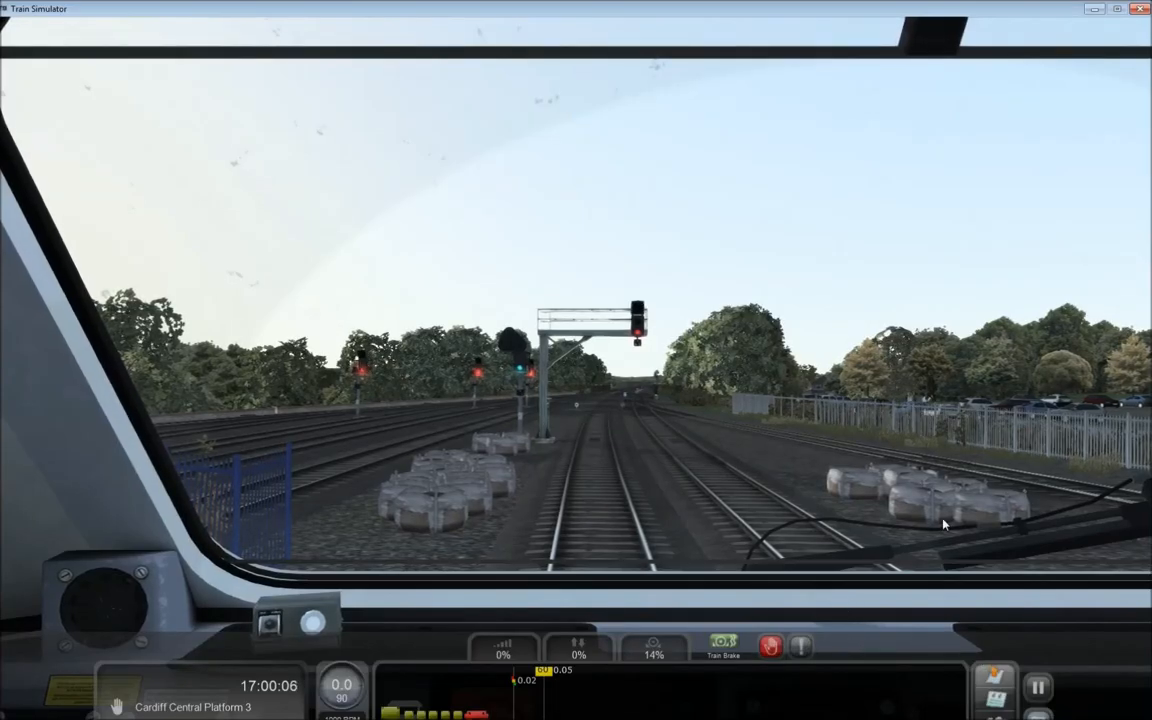
Step: Examine the lead Class 43 CPRR's nose and GWR-lettered body from outside with the free camera
drag(897, 511, 1140, 420)
key(8)
key(Up)
key(Down)
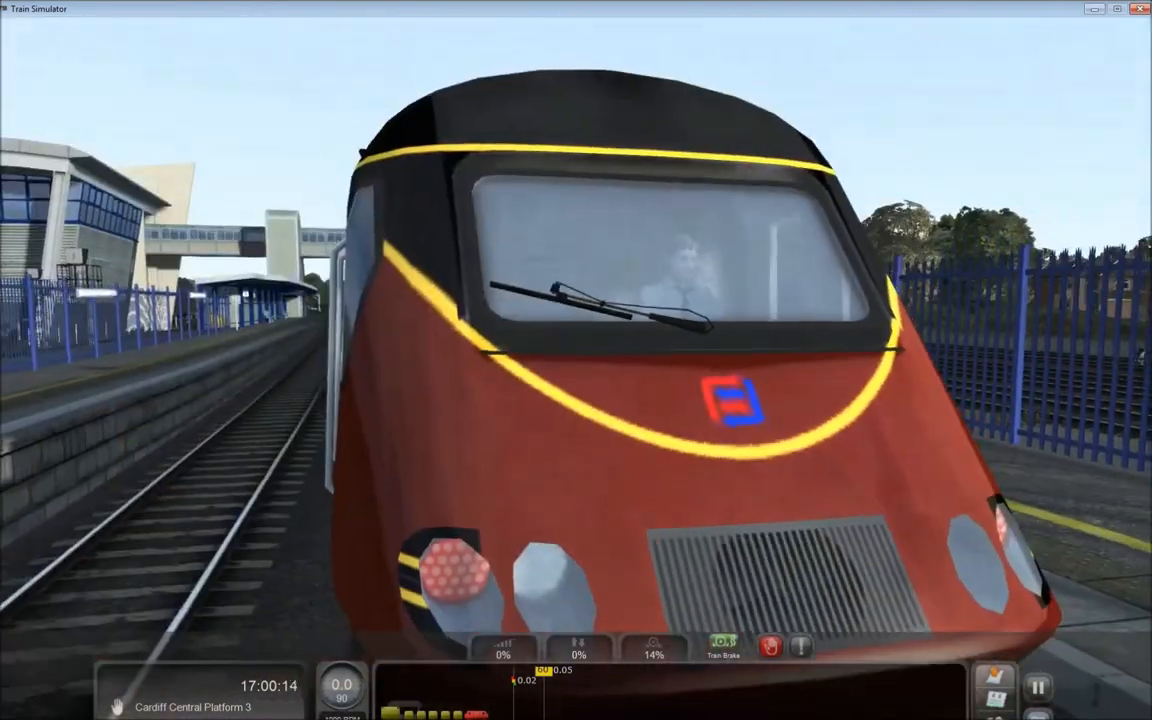
key(Left)
key(Right)
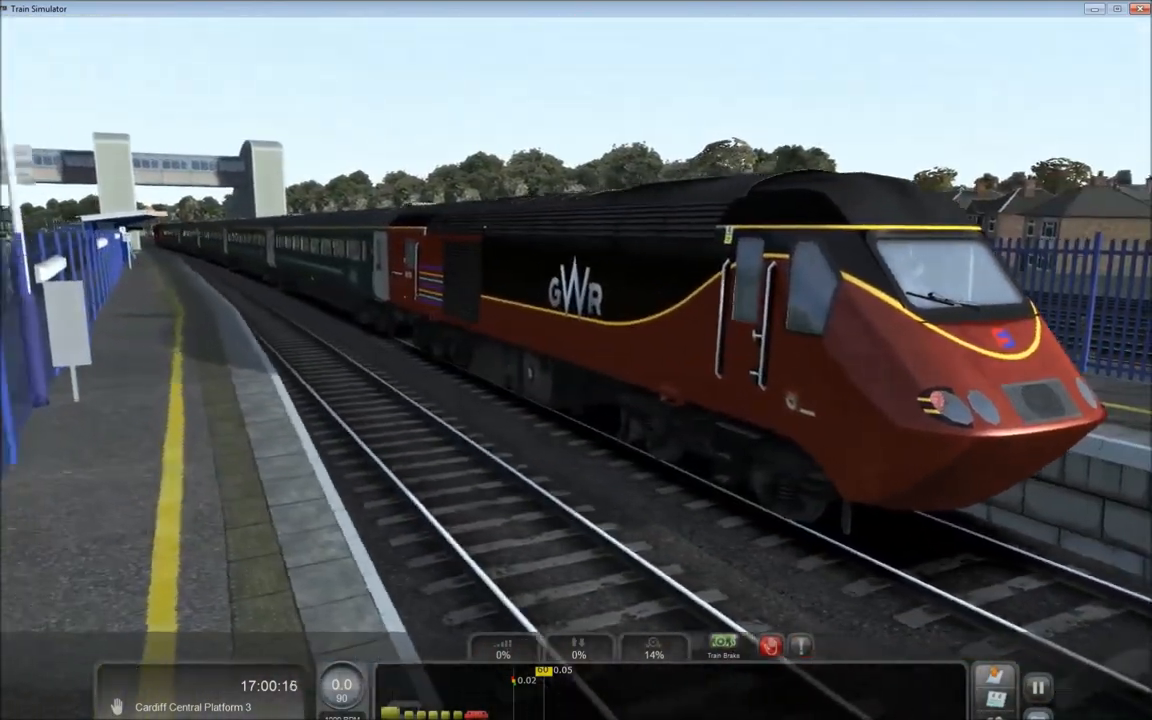
key(Right)
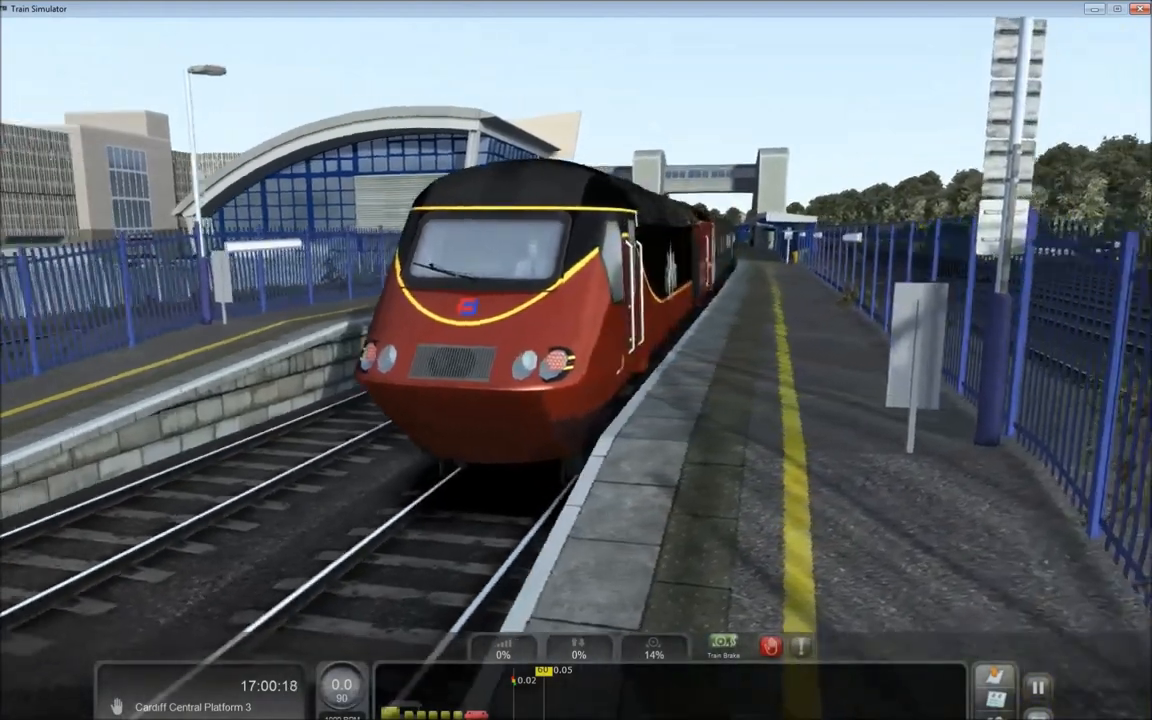
key(Up)
key(Right)
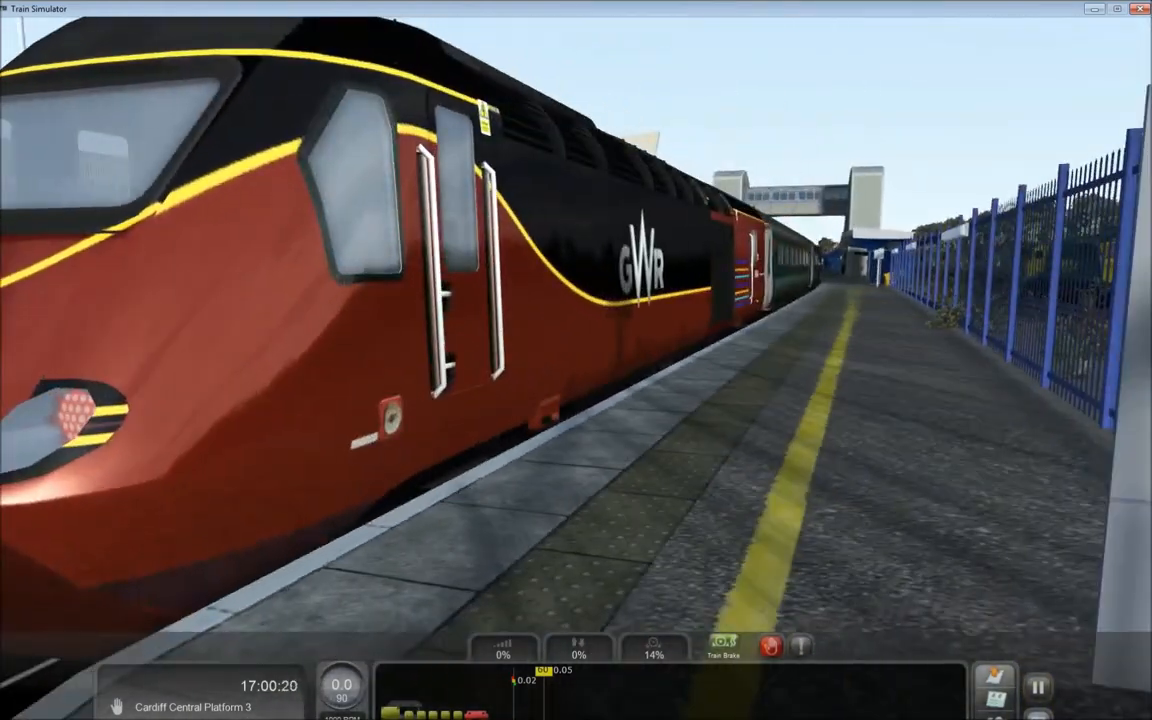
key(Down)
key(Left)
key(Down)
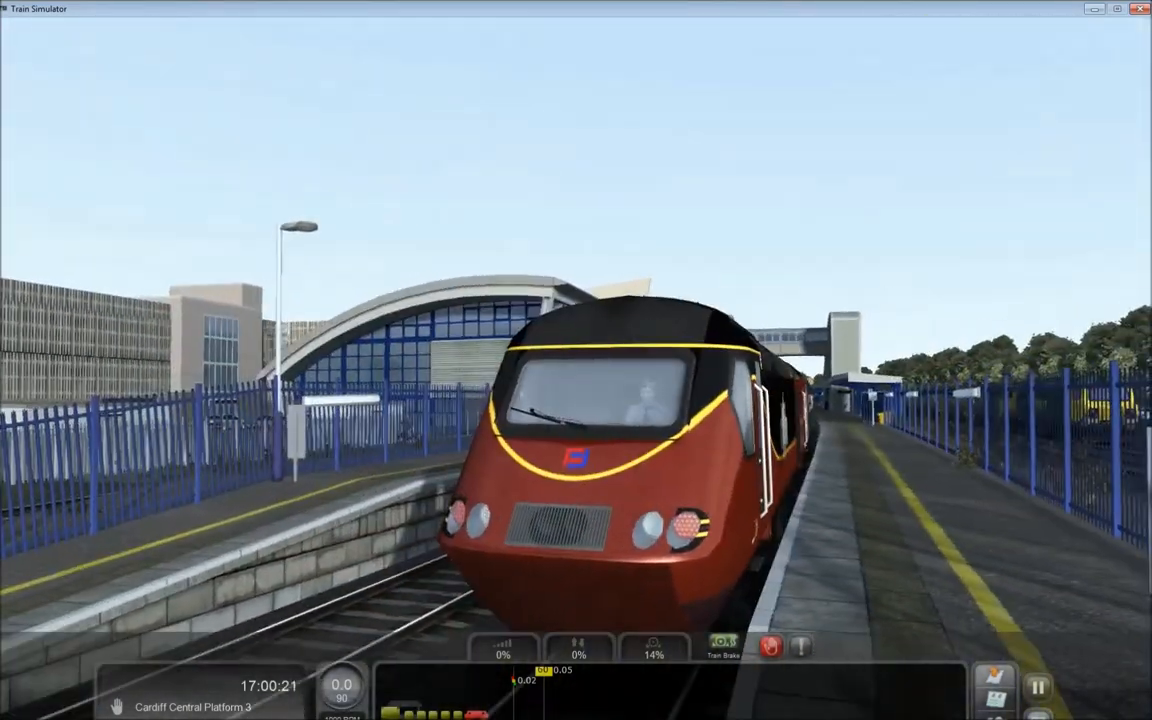
Step: Inspect the side grille and the coloured stripes beside number 43179 on the lead locomotive up close
key(Up)
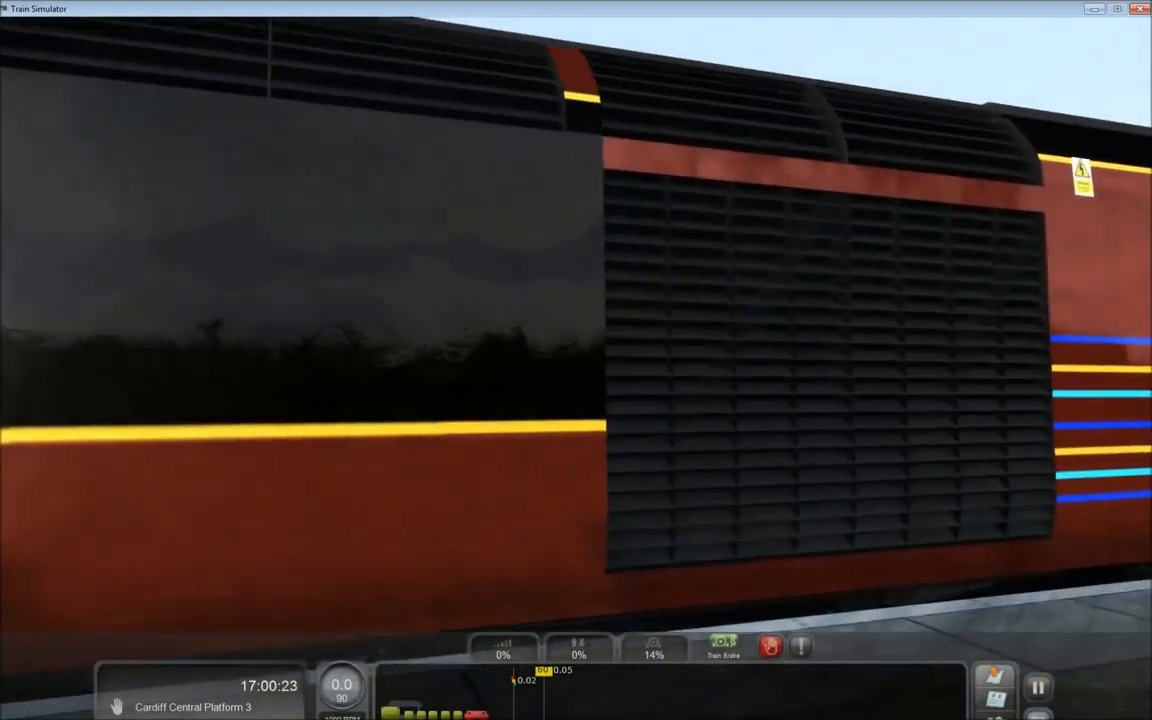
key(Right)
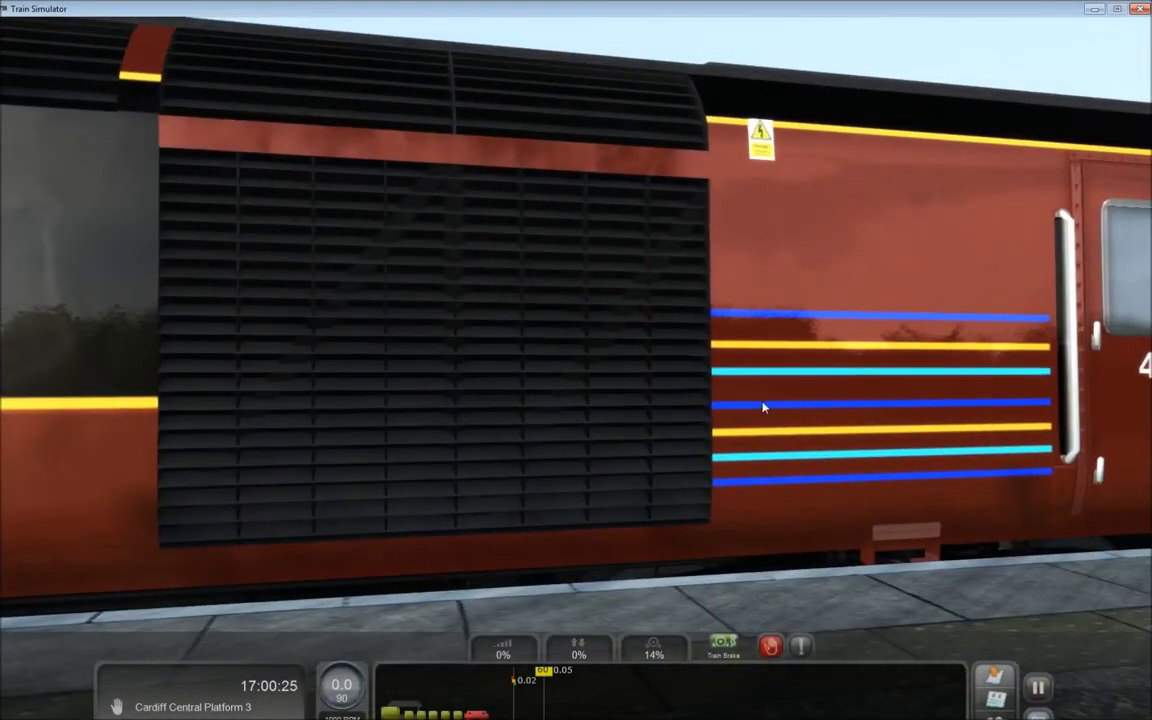
key(Left)
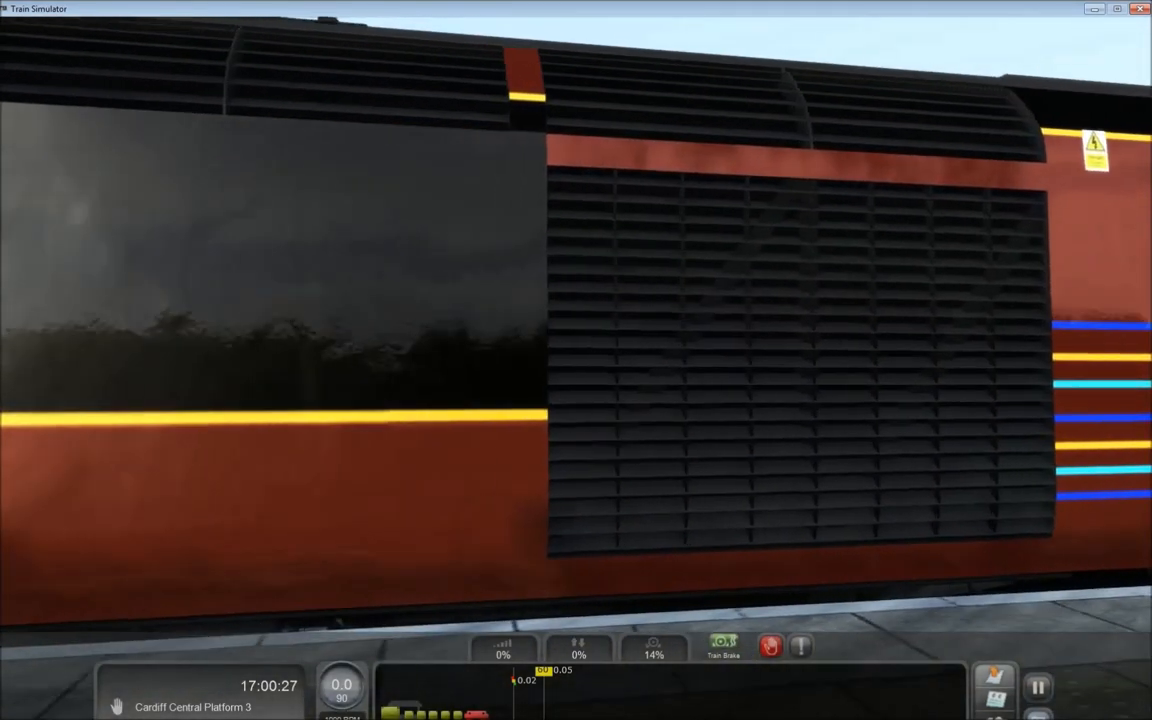
key(Up)
drag(600, 388, 722, 398)
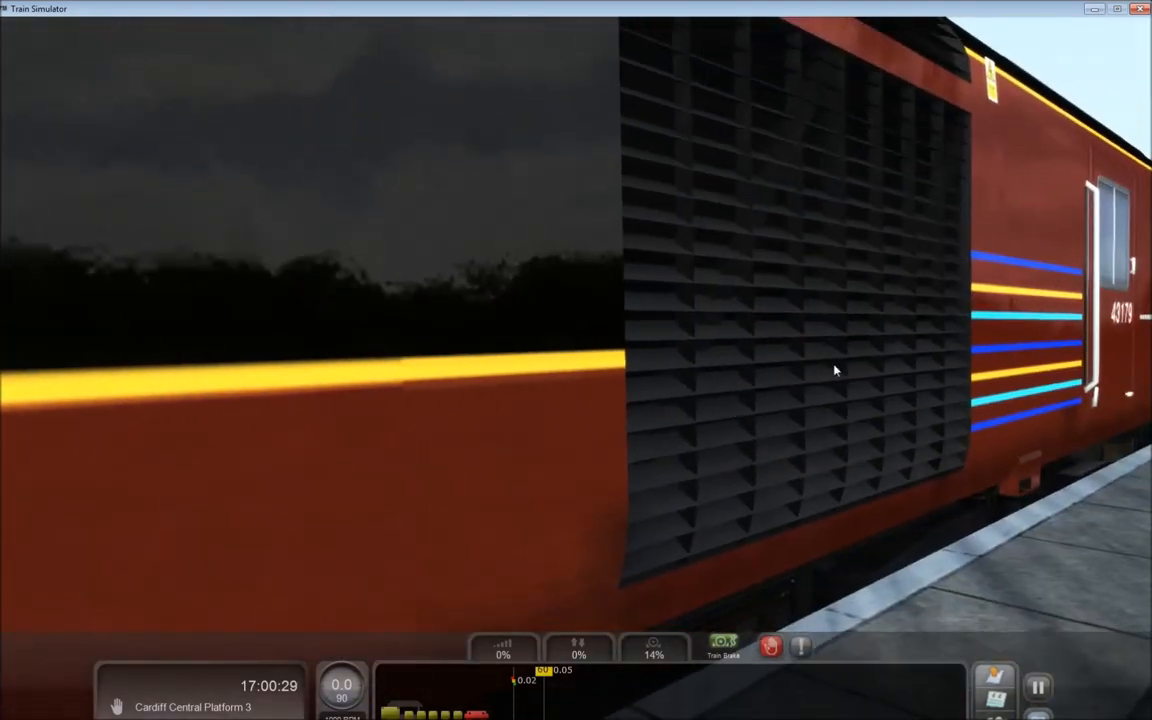
key(Up)
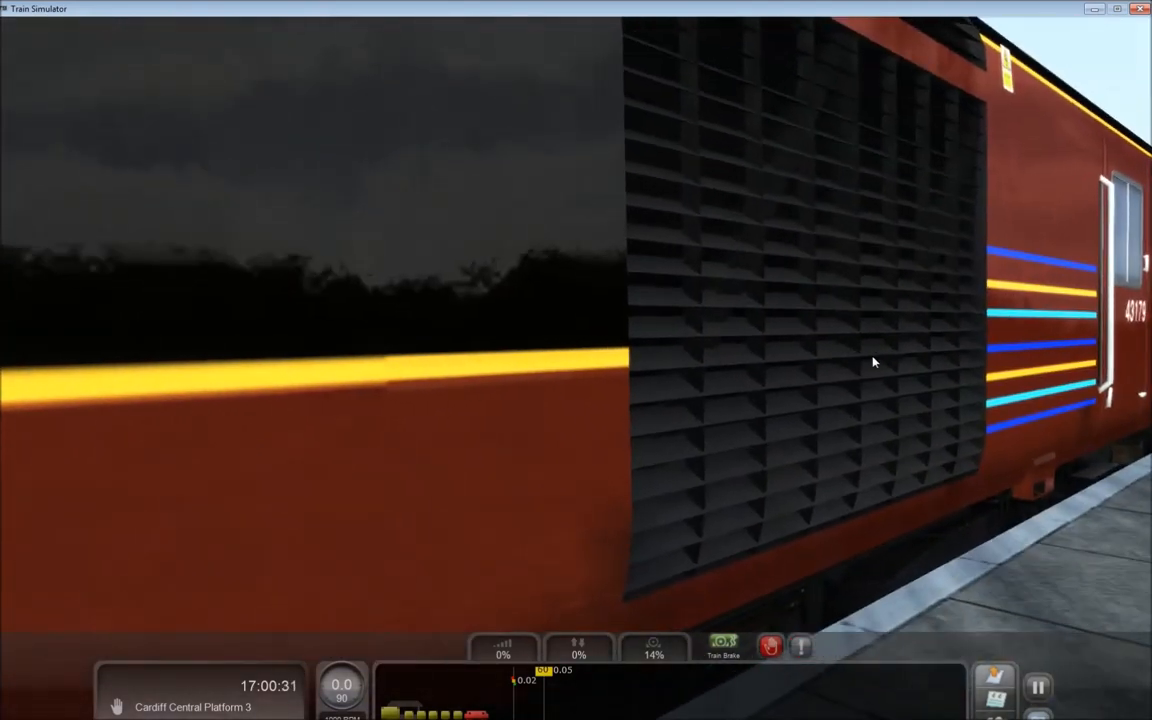
key(Right)
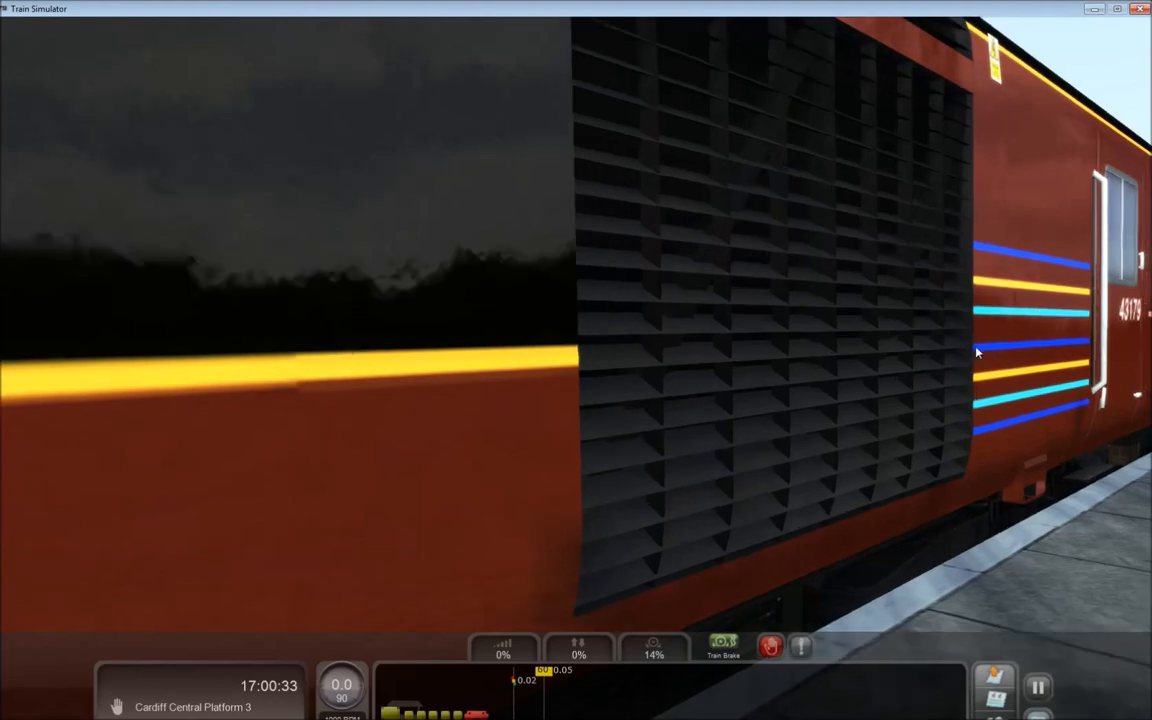
key(Up)
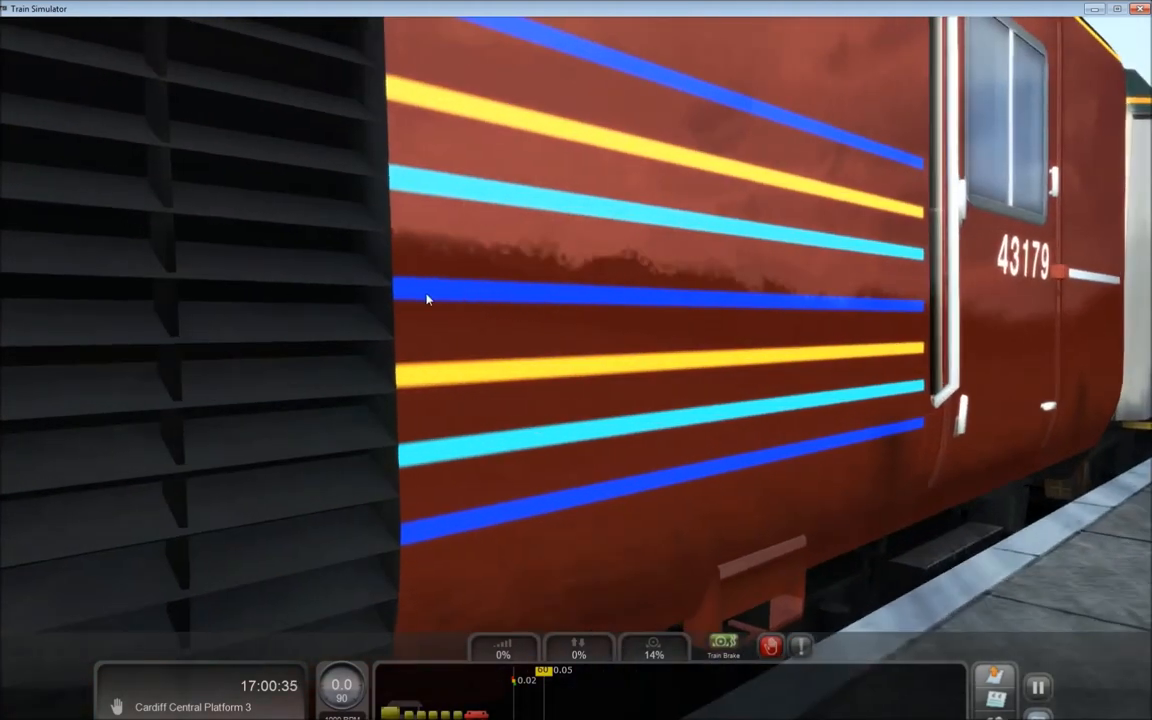
key(Down)
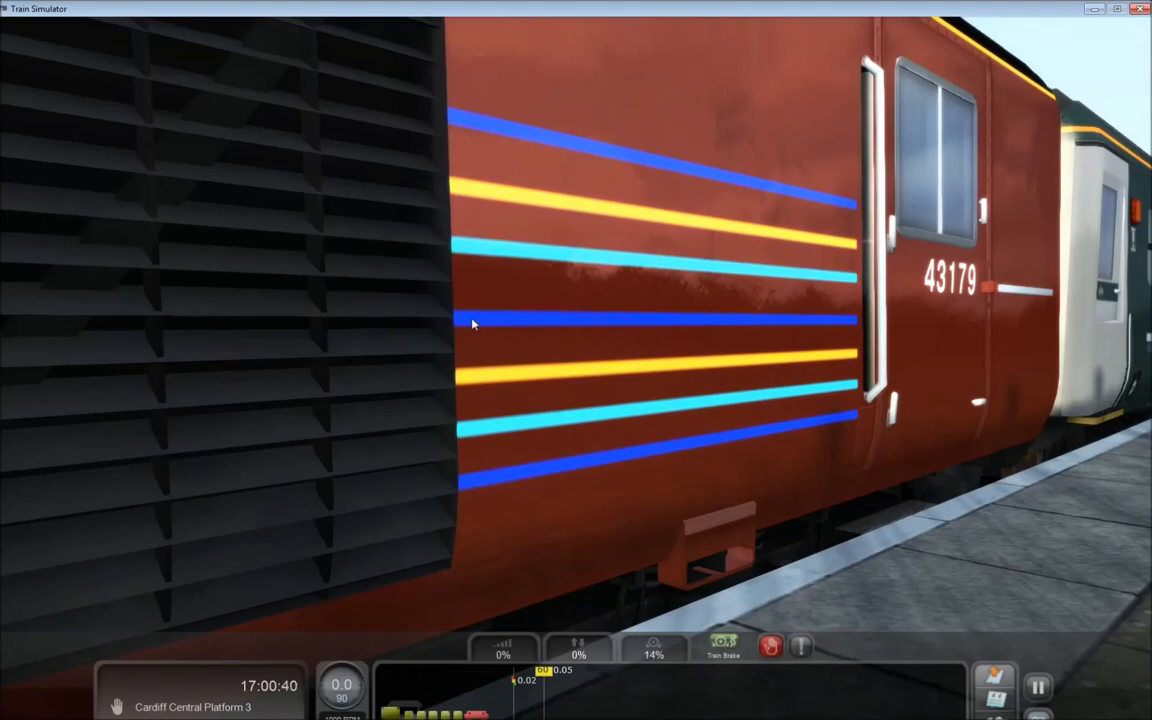
Step: Examine the opposite side of the lead locomotive, including its stripes, number and GWR lettering
key(Left)
key(Down)
drag(540, 367, 430, 445)
key(Up)
key(Left)
key(Down)
key(Down)
key(Up)
key(Down)
key(Up)
key(Down)
key(Left)
key(Left)
key(Up)
key(Left)
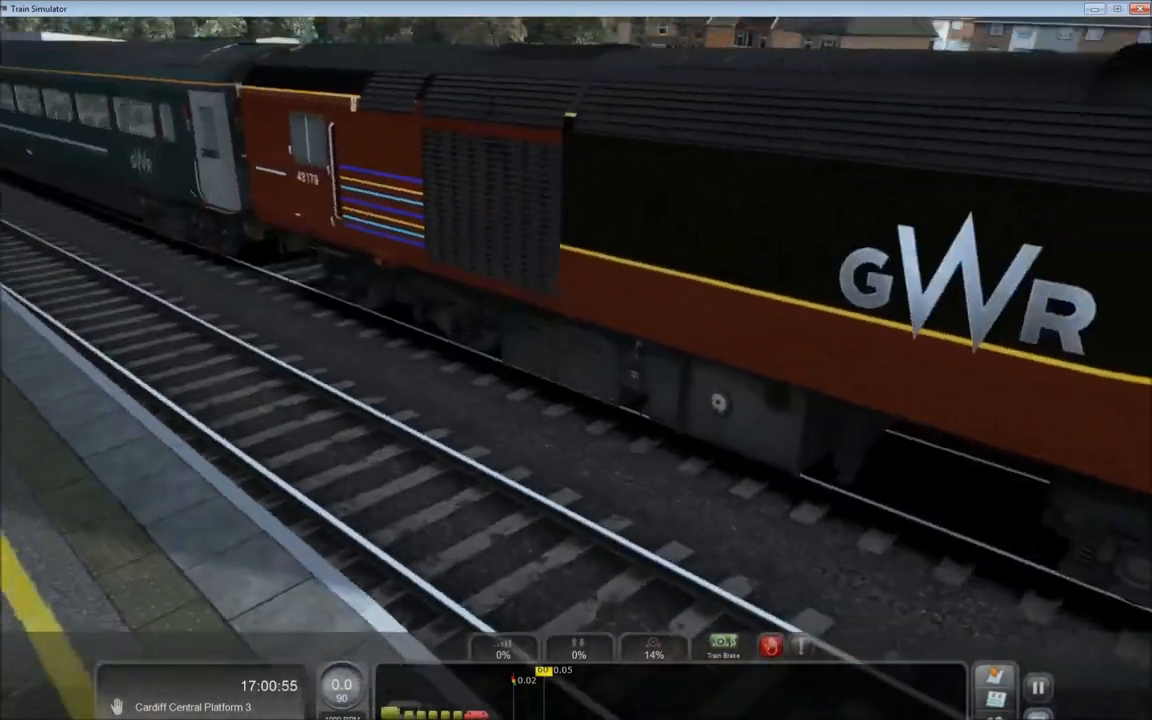
key(Left)
key(Up)
key(Right)
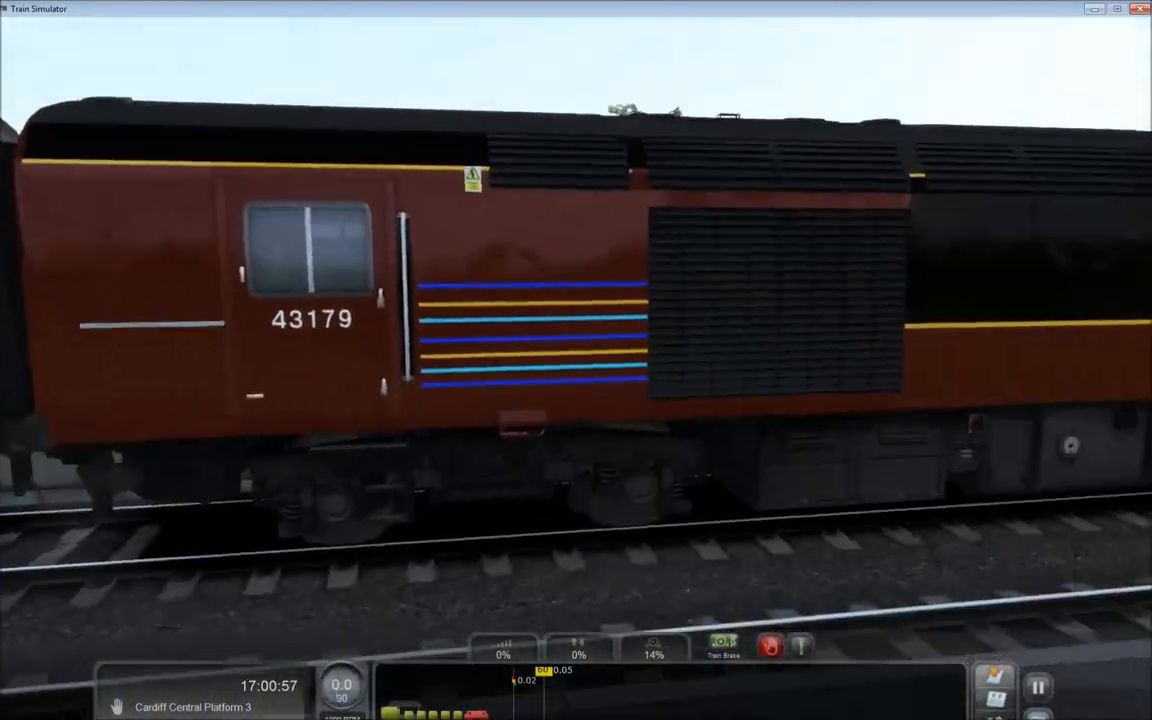
key(Left)
key(Up)
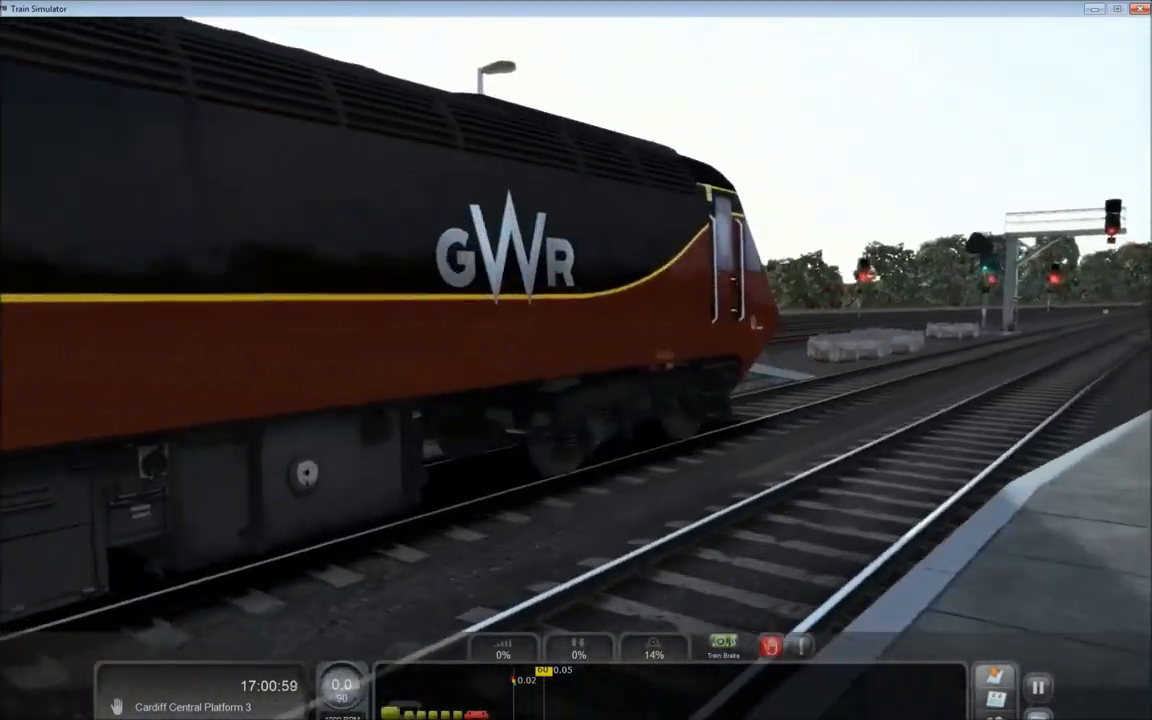
Step: Inspect the locomotive's front logo, yellow line and the markings around the headlights from several angles
key(Down)
key(Right)
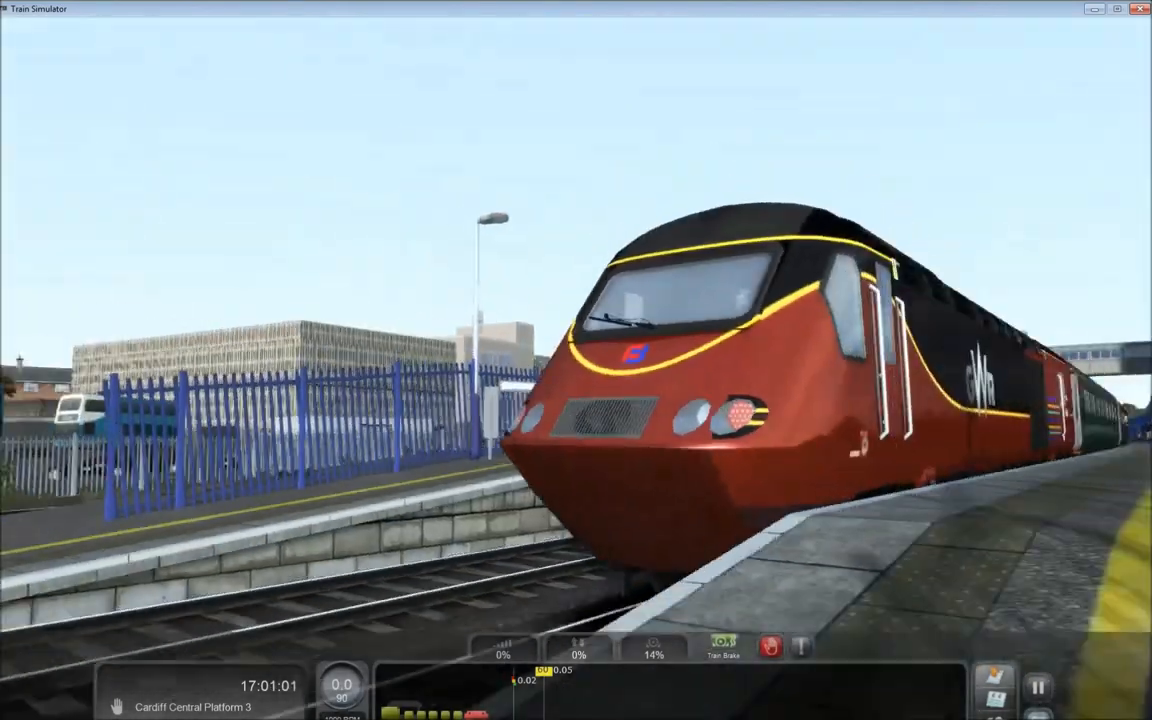
key(Down)
key(Left)
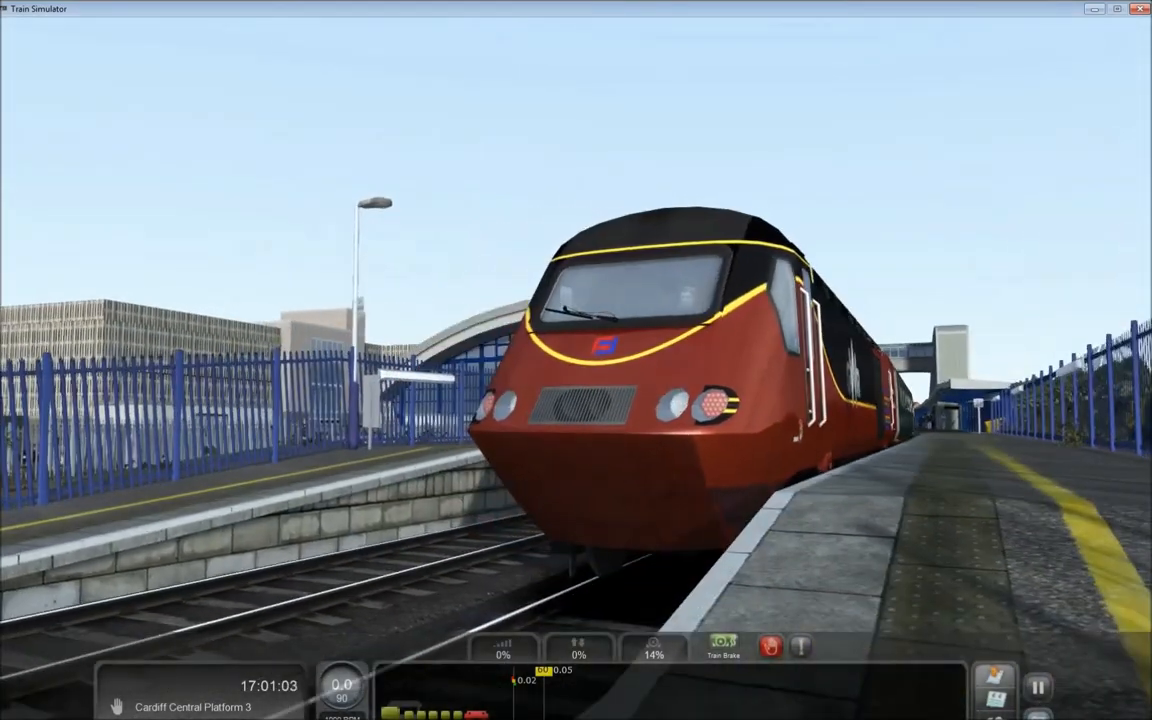
key(Up)
key(Up)
key(Right)
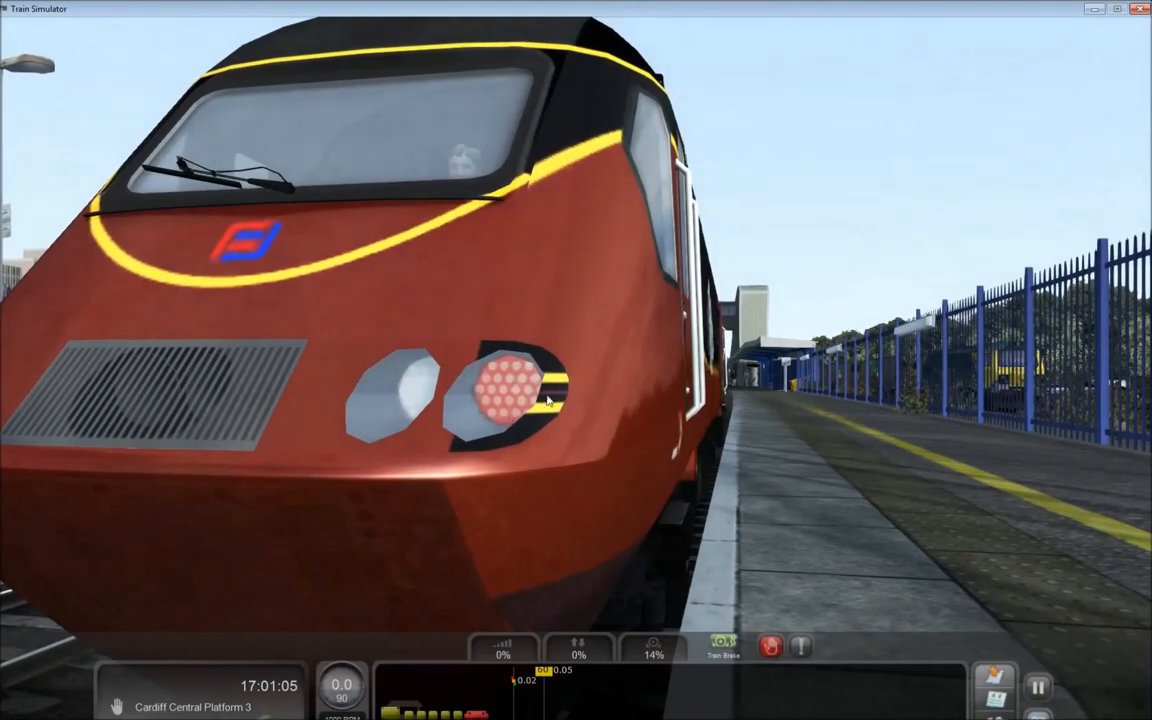
key(Left)
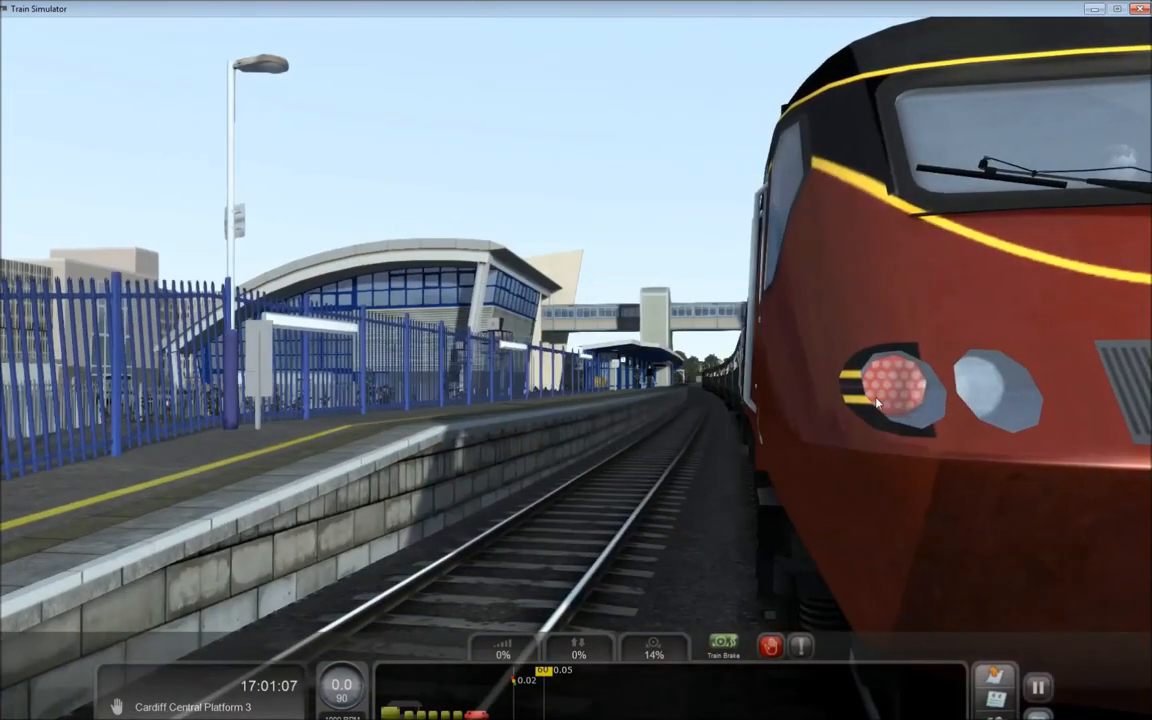
key(Down)
key(Right)
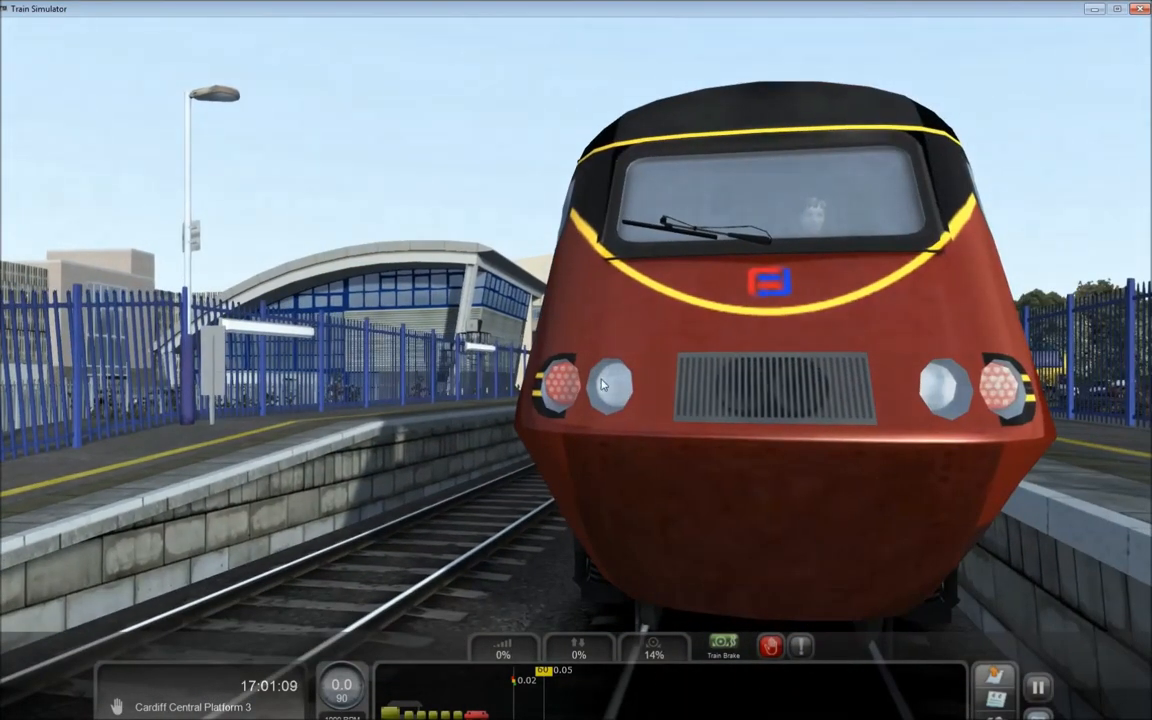
key(Right)
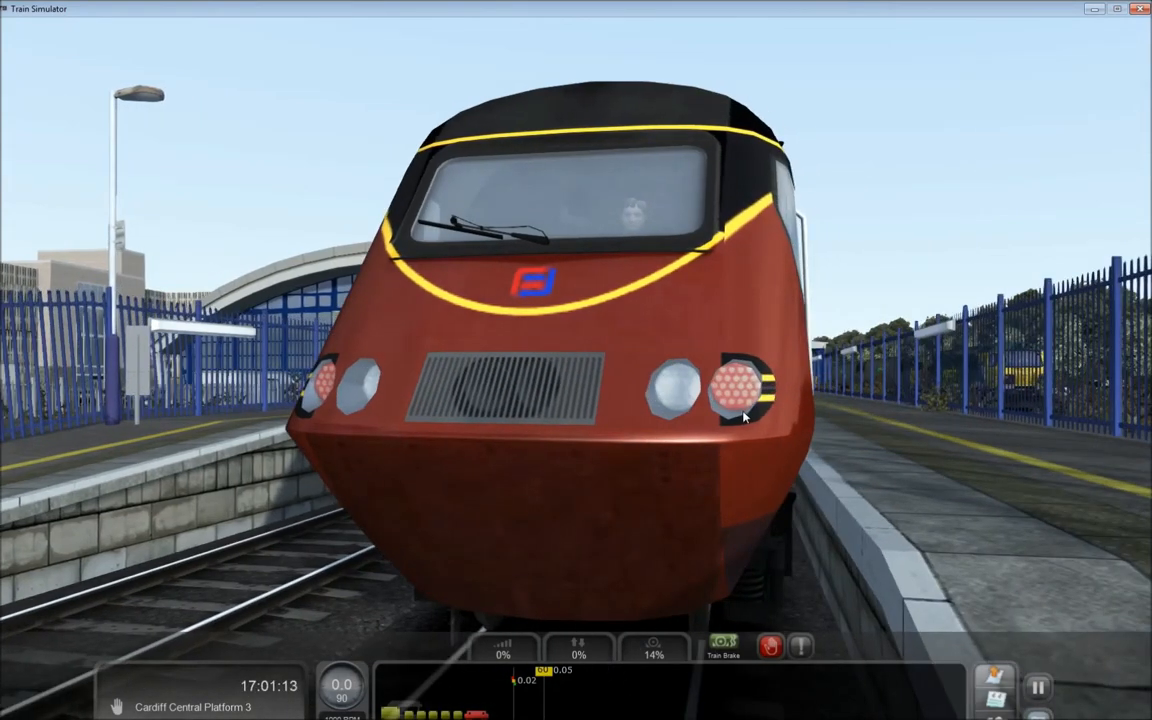
key(Right)
key(Up)
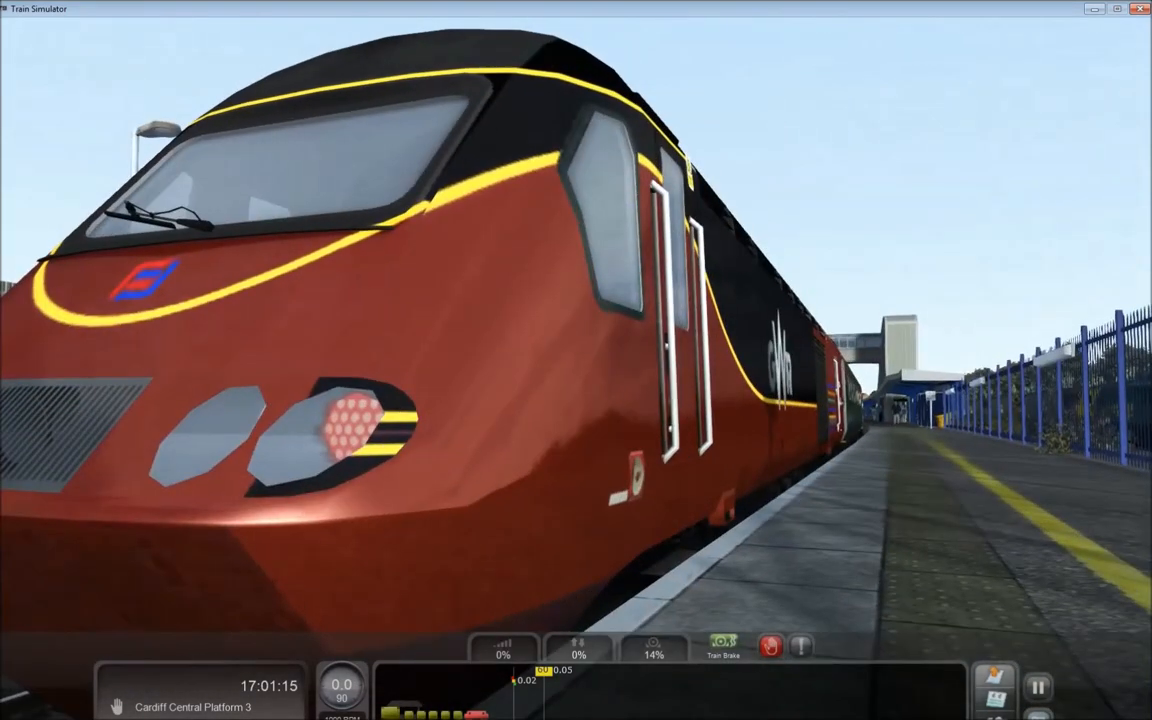
Step: From the driver's cab, set the reverser to 100% forward and release the train brake
key(1)
key(Up)
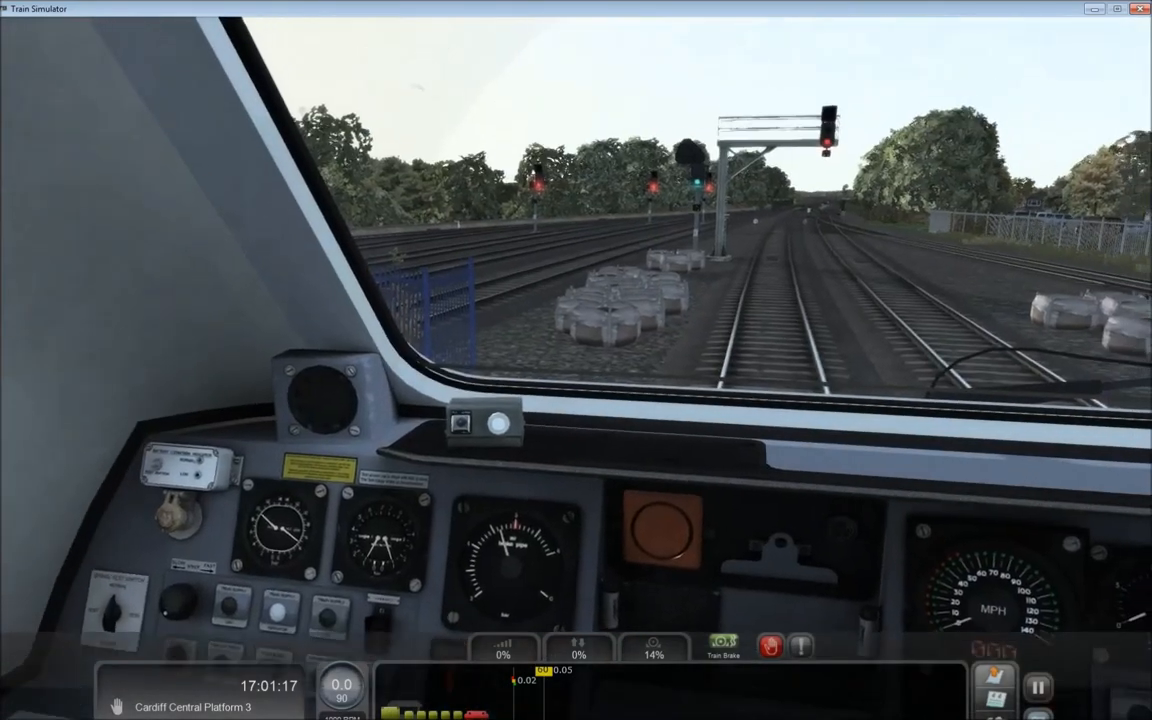
key(Down)
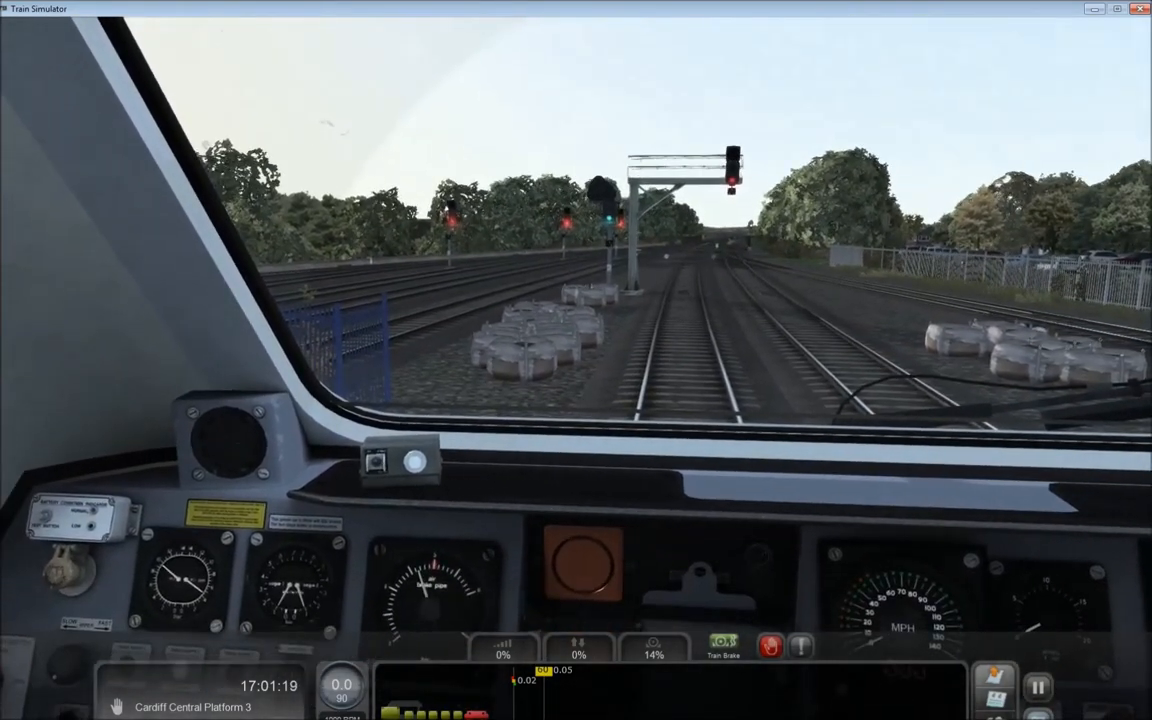
drag(797, 425, 805, 397)
key(w)
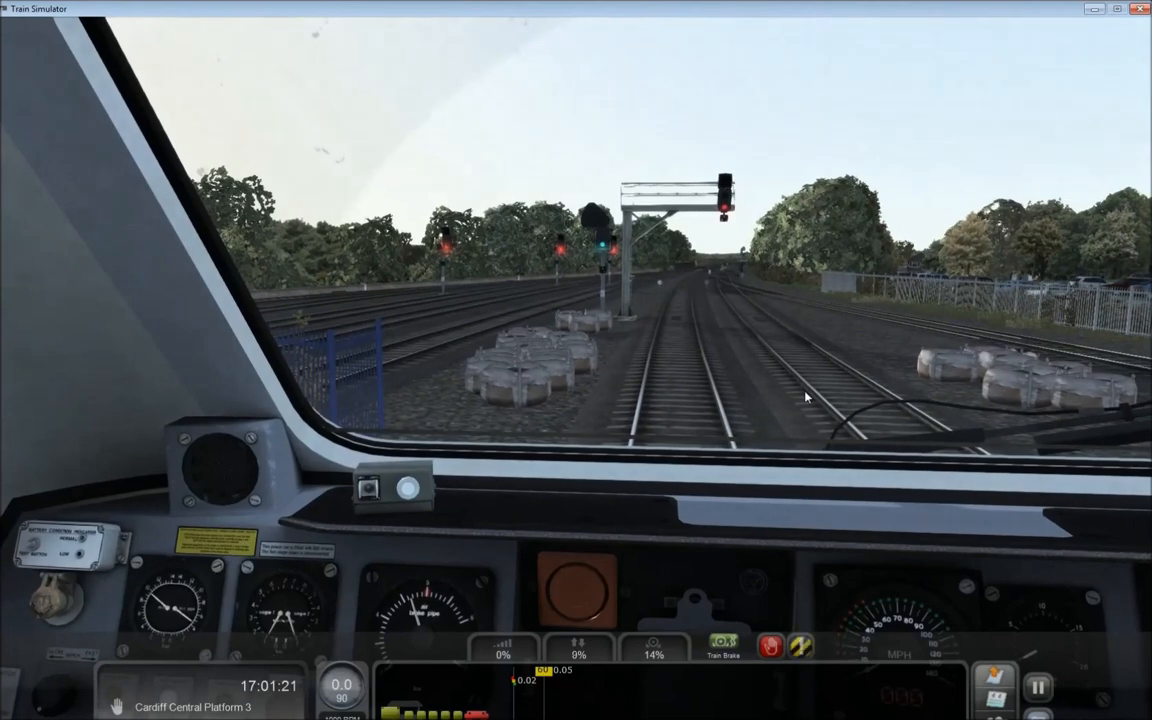
key(w)
key(q)
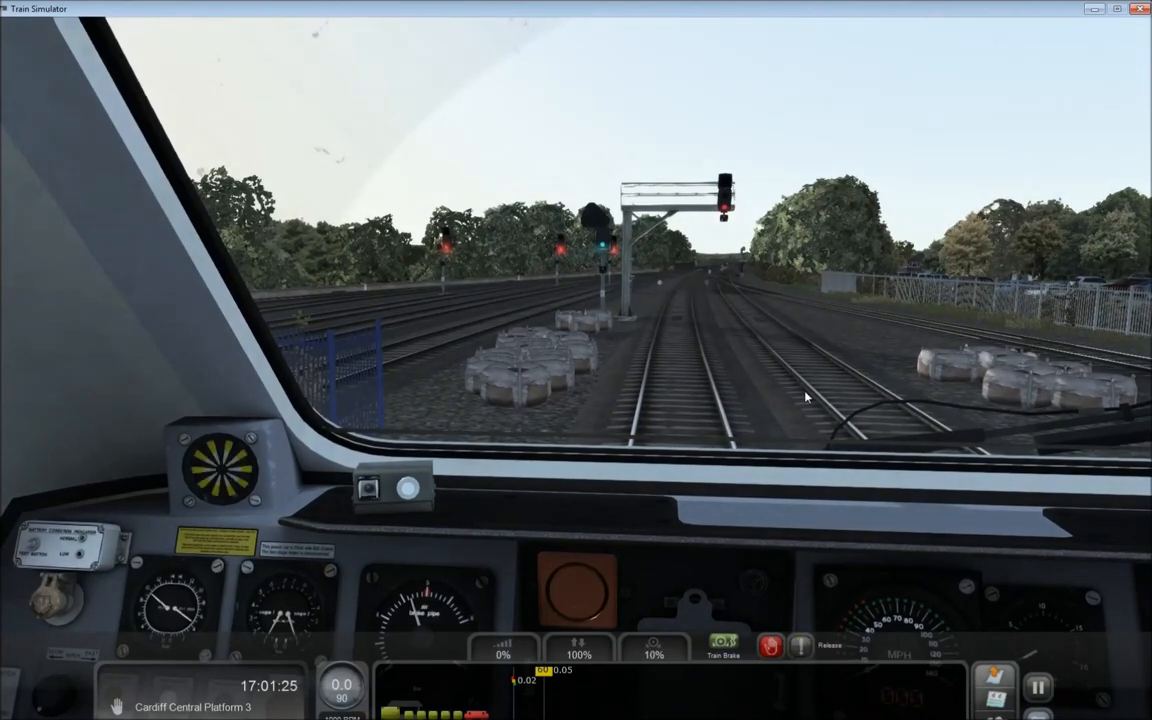
key(semicolon)
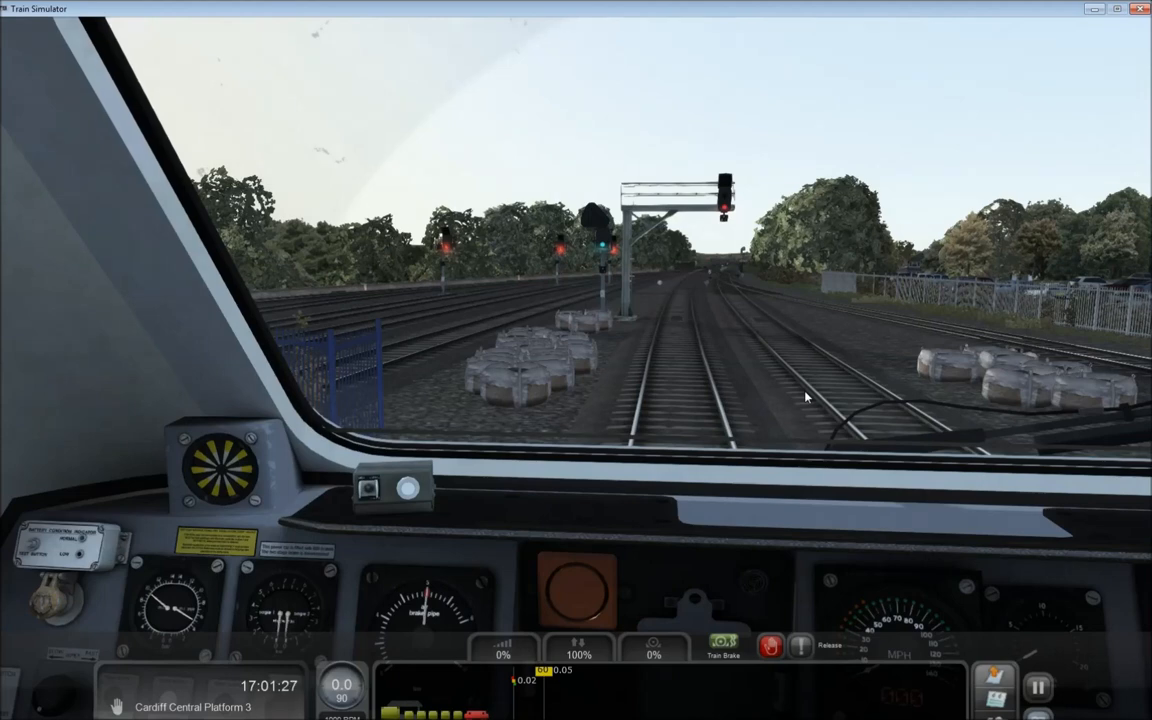
Step: Raise the throttle in stages to 100% and lower the trackside view to rail level facing the approaching train
key(a)
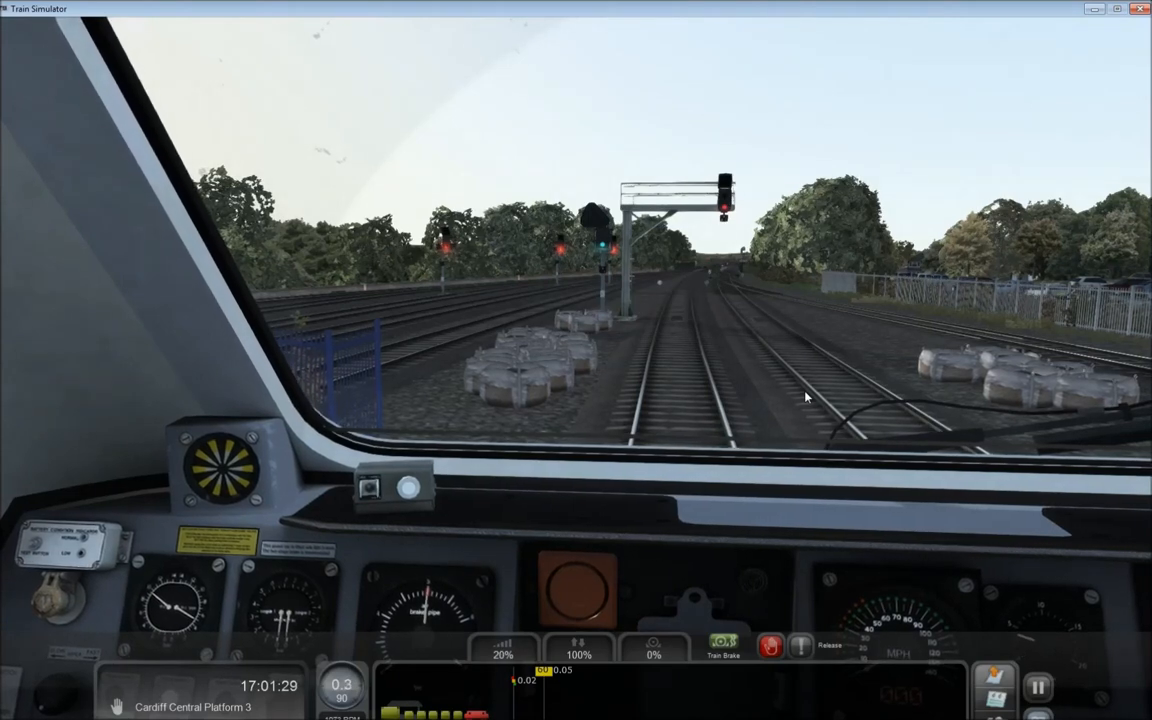
key(a)
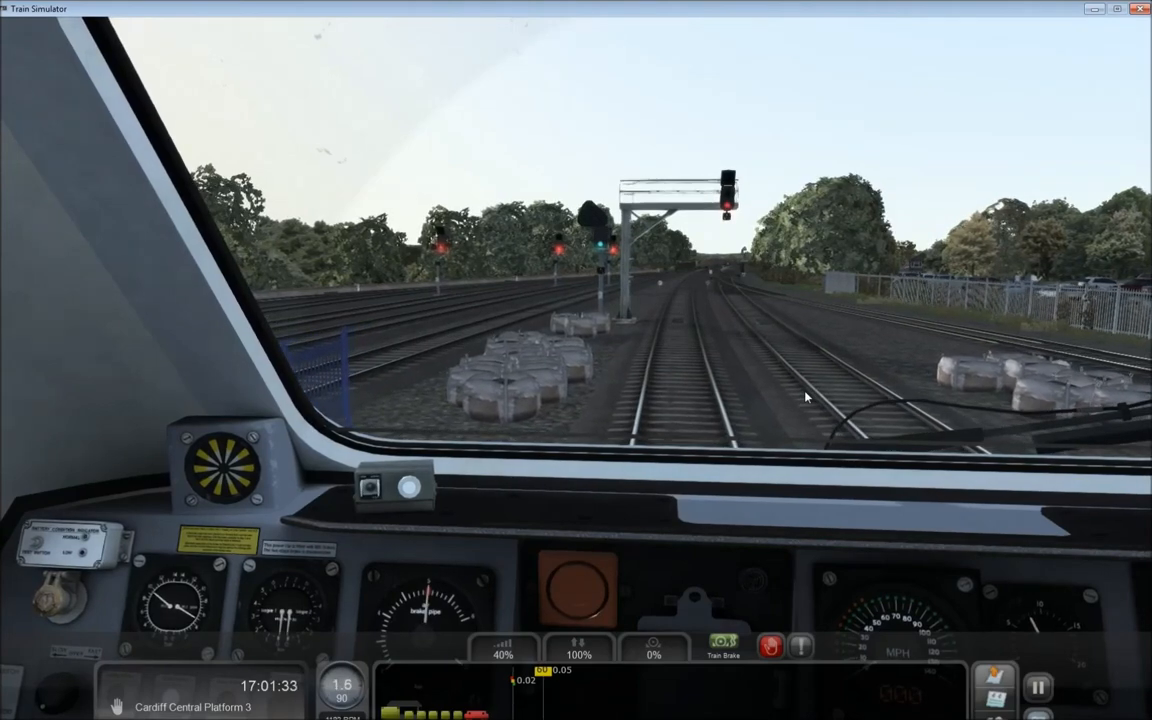
key(4)
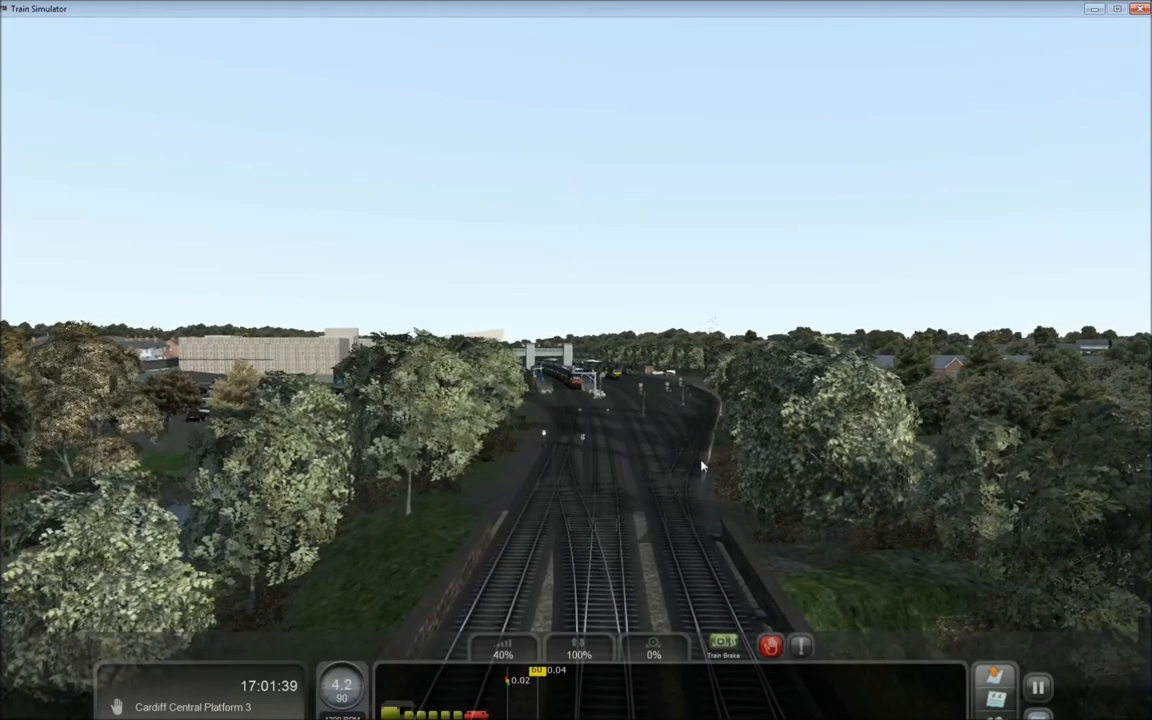
drag(703, 464, 690, 560)
key(Up)
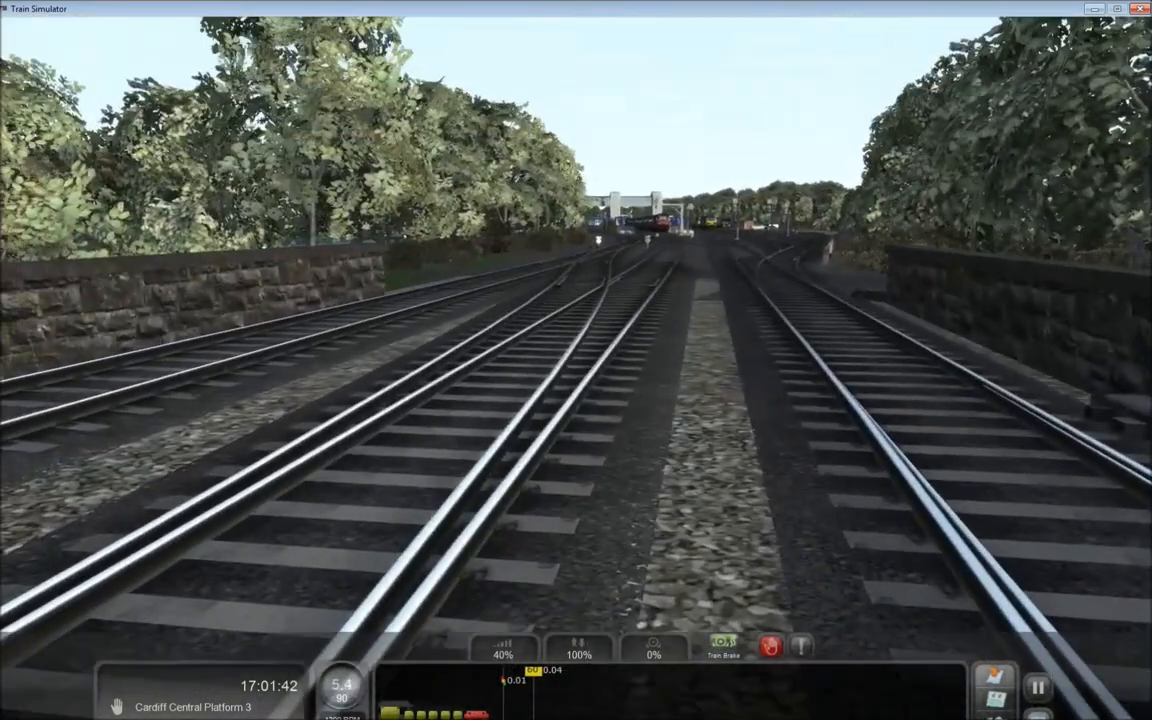
key(a)
drag(701, 466, 697, 362)
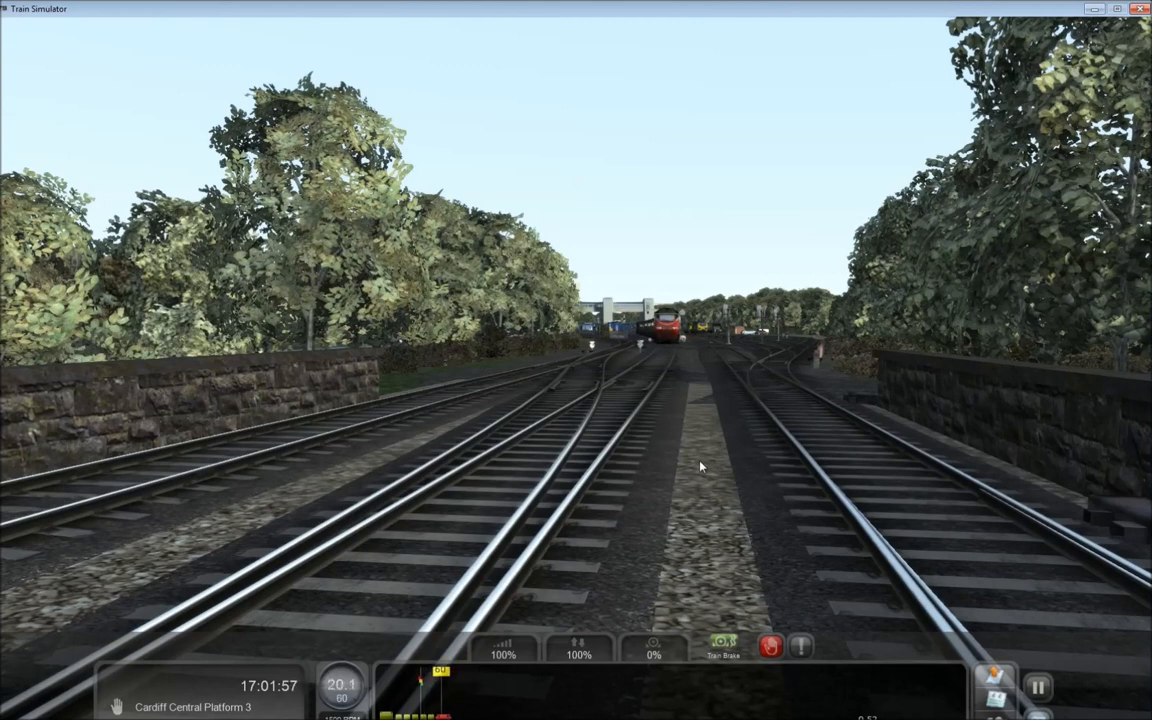
Step: Pause as the red locomotive passes the green one, frame both from the trackside, save a screenshot and resume
key(Left)
key(d)
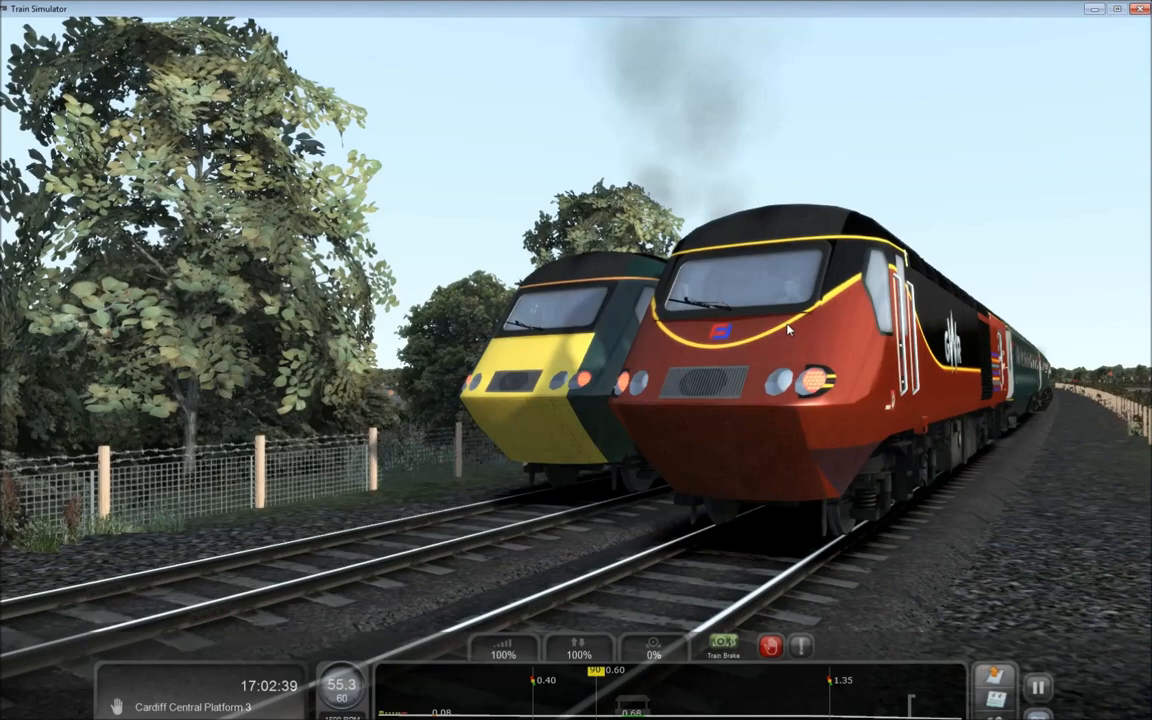
key(Left)
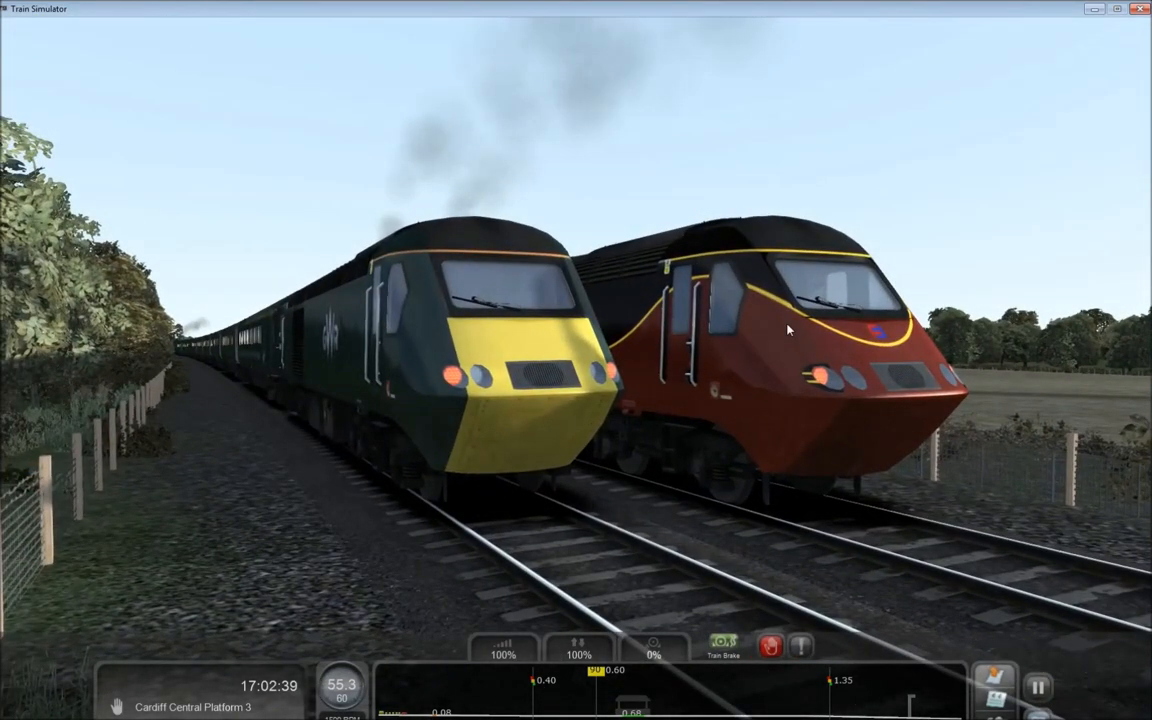
key(Pause)
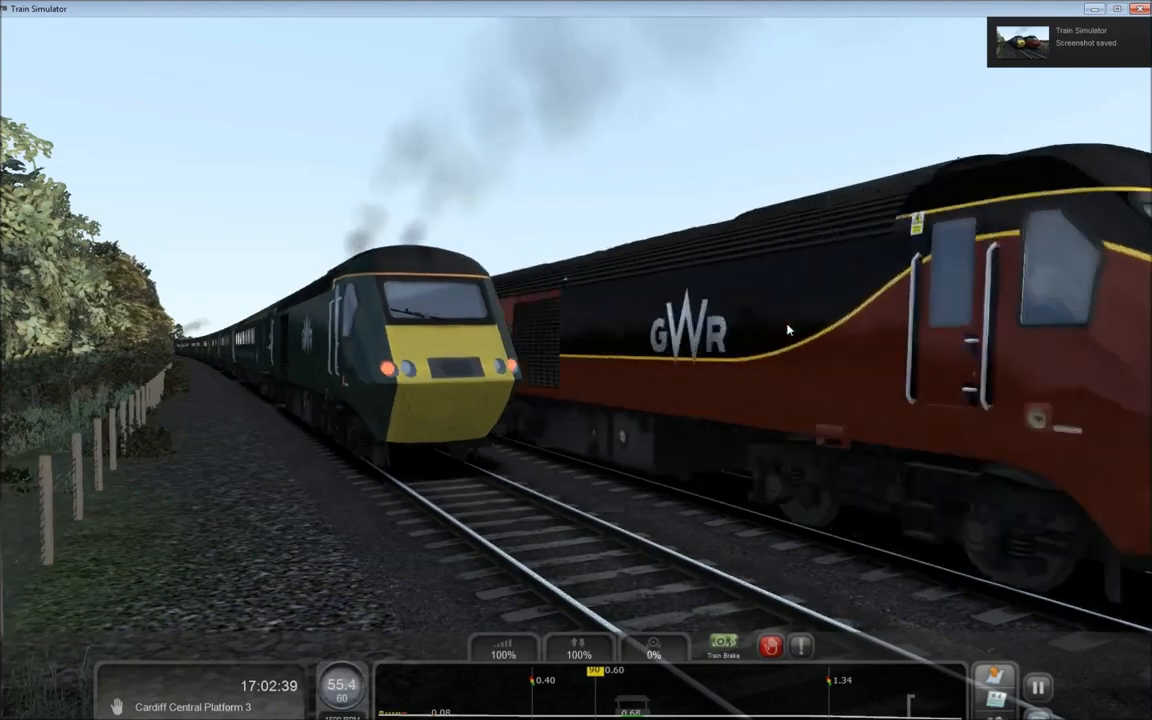
Step: Examine the moving lead locomotive's nose from outside, including a close-up of its red and blue logo
key(2)
drag(787, 330, 1030, 270)
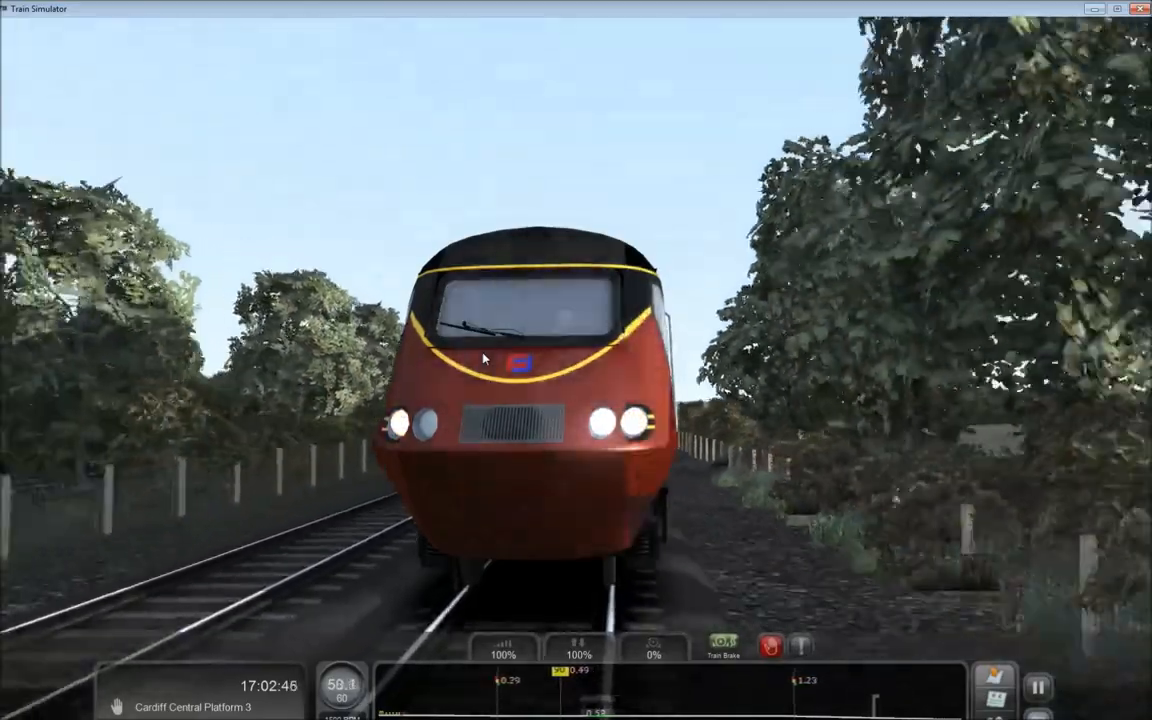
drag(485, 358, 530, 365)
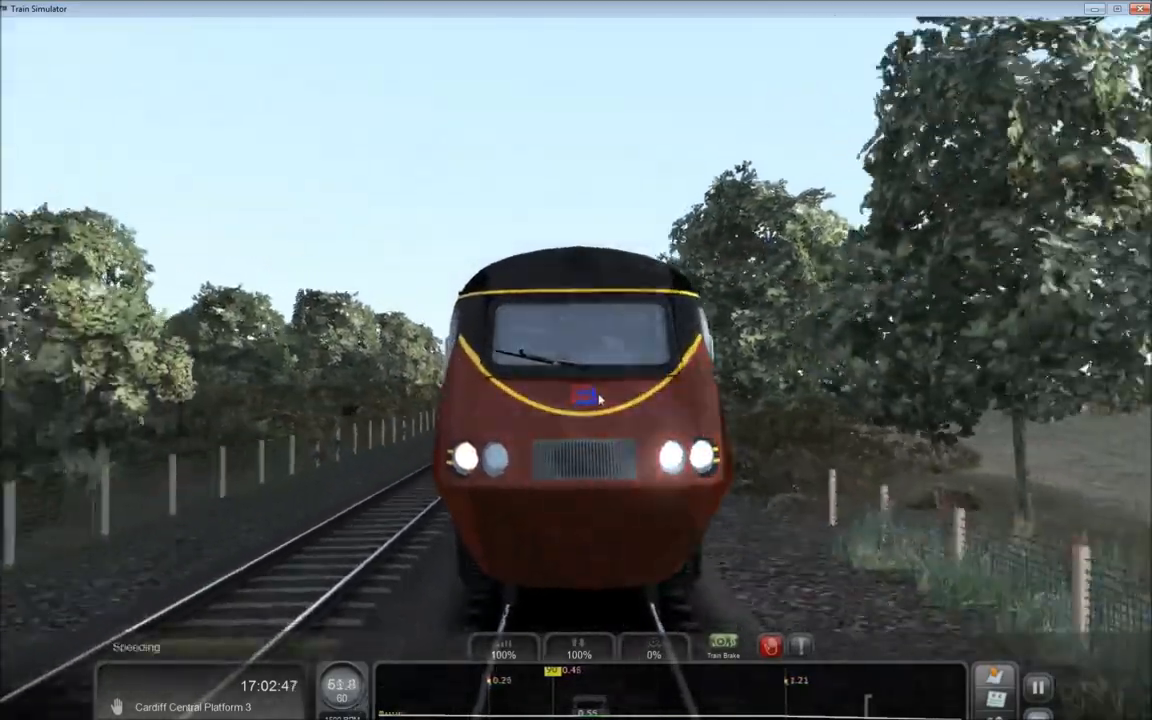
scroll(600, 400, up, 5)
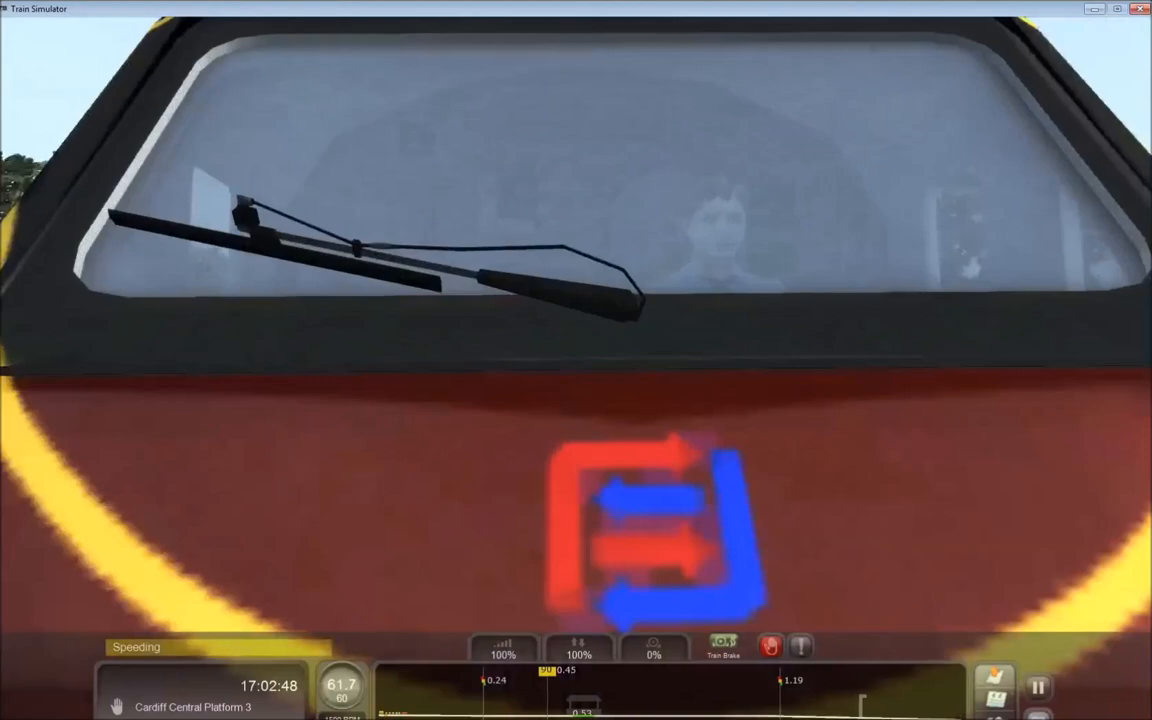
scroll(600, 400, down, 5)
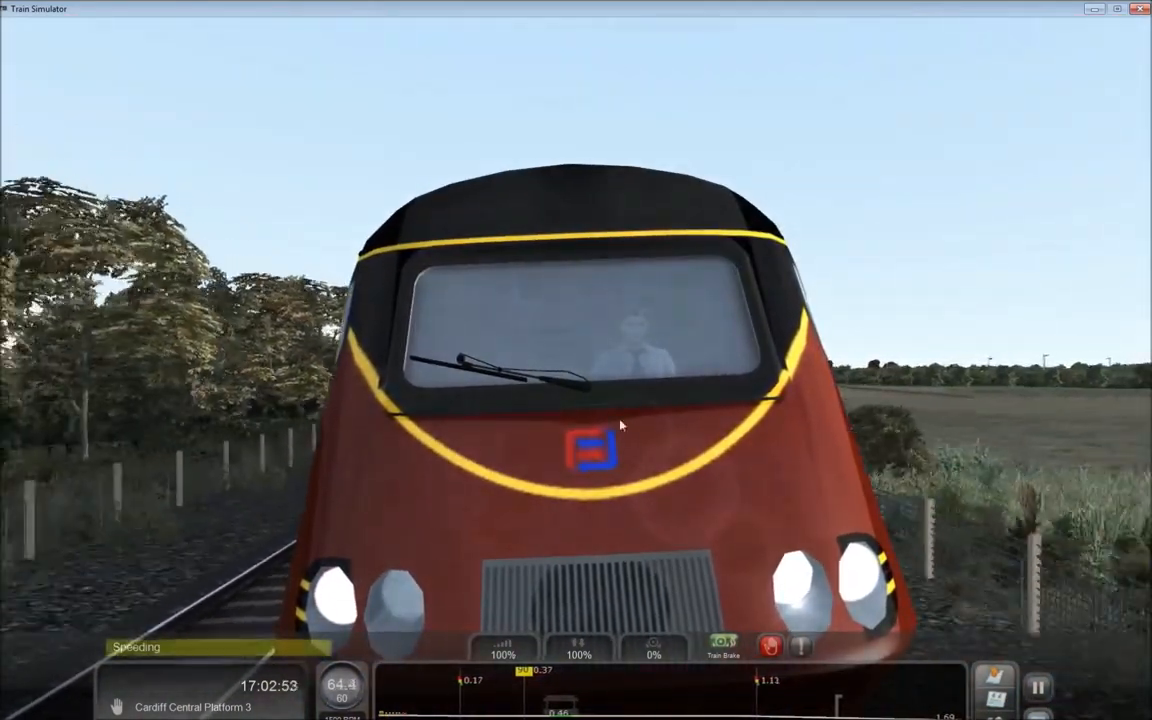
Step: Cut the throttle to 0% and apply the train brake to 85% from the driver's cab
key(d)
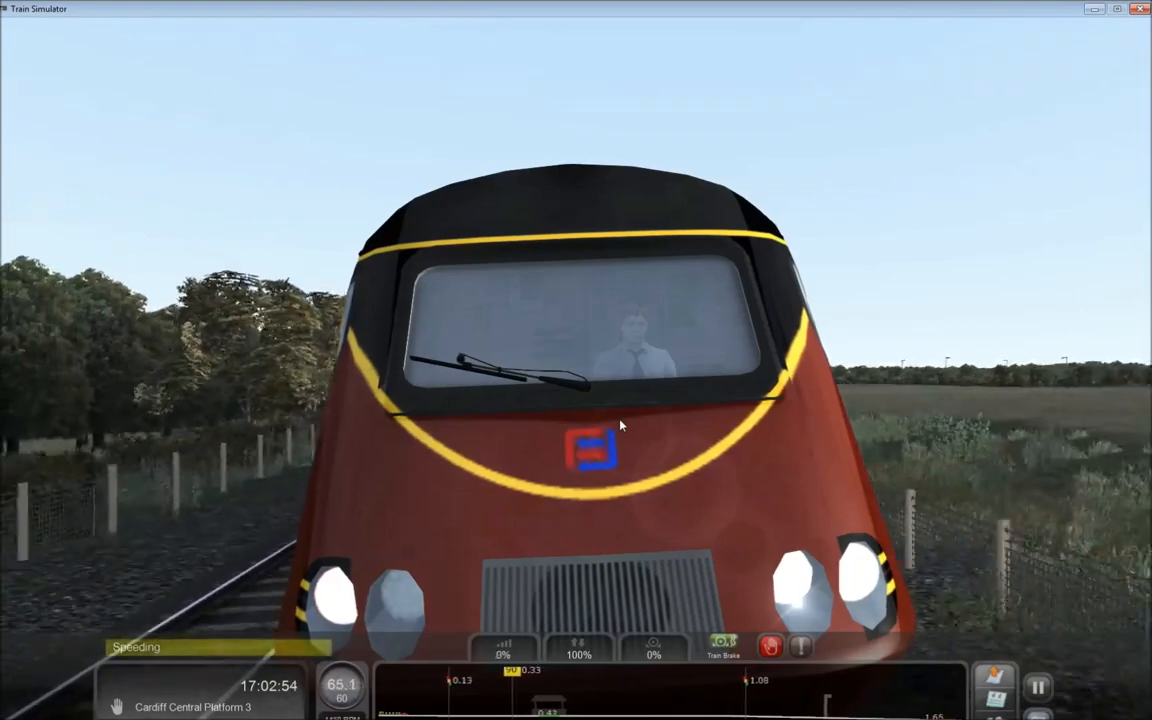
key(1)
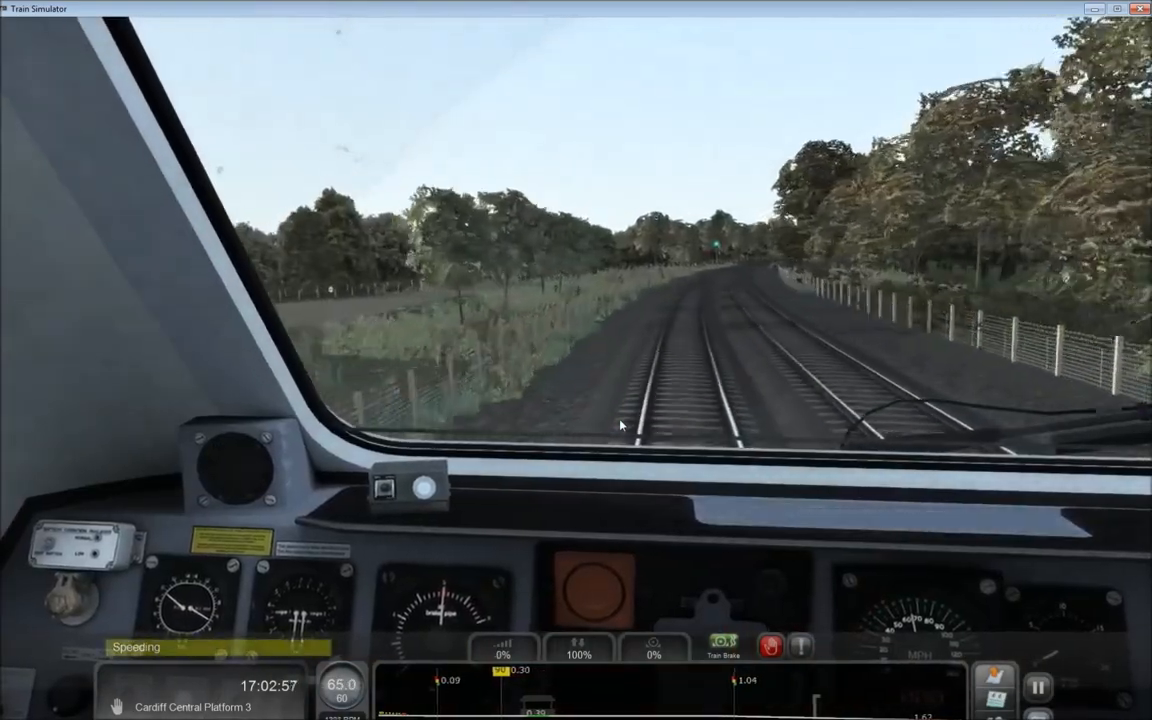
key(semicolon)
key(apostrophe)
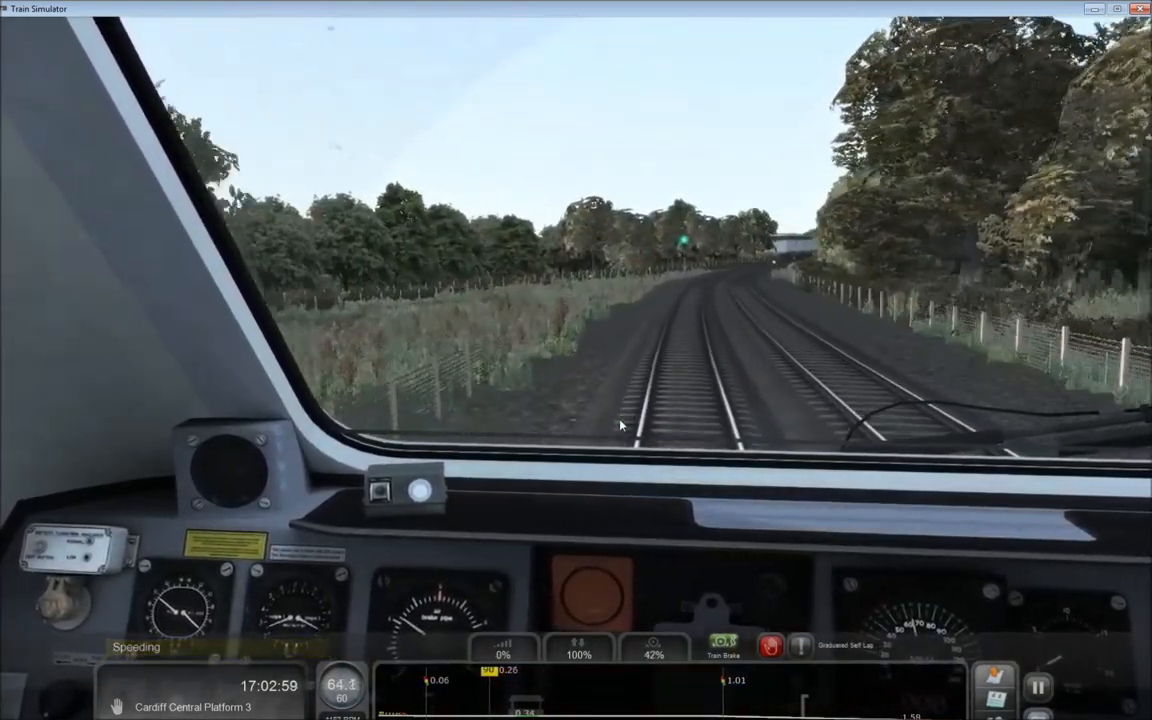
key(apostrophe)
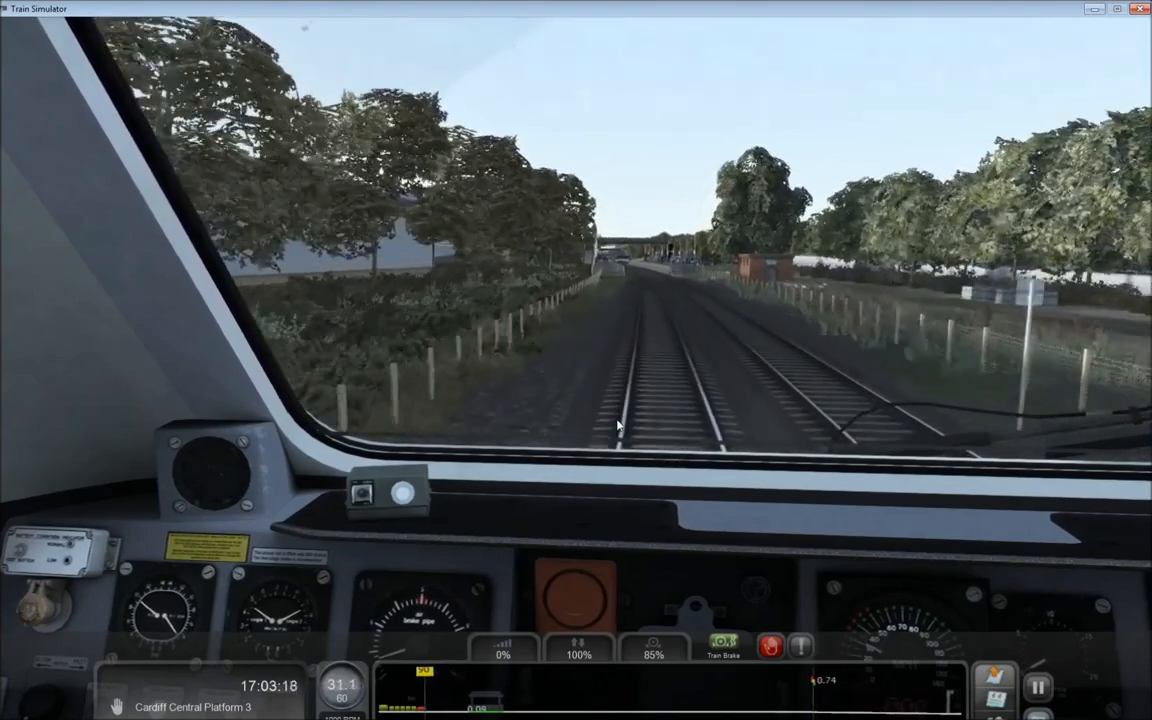
Step: Ease the train brake to 28% while viewing the front of the locomotive from outside
key(2)
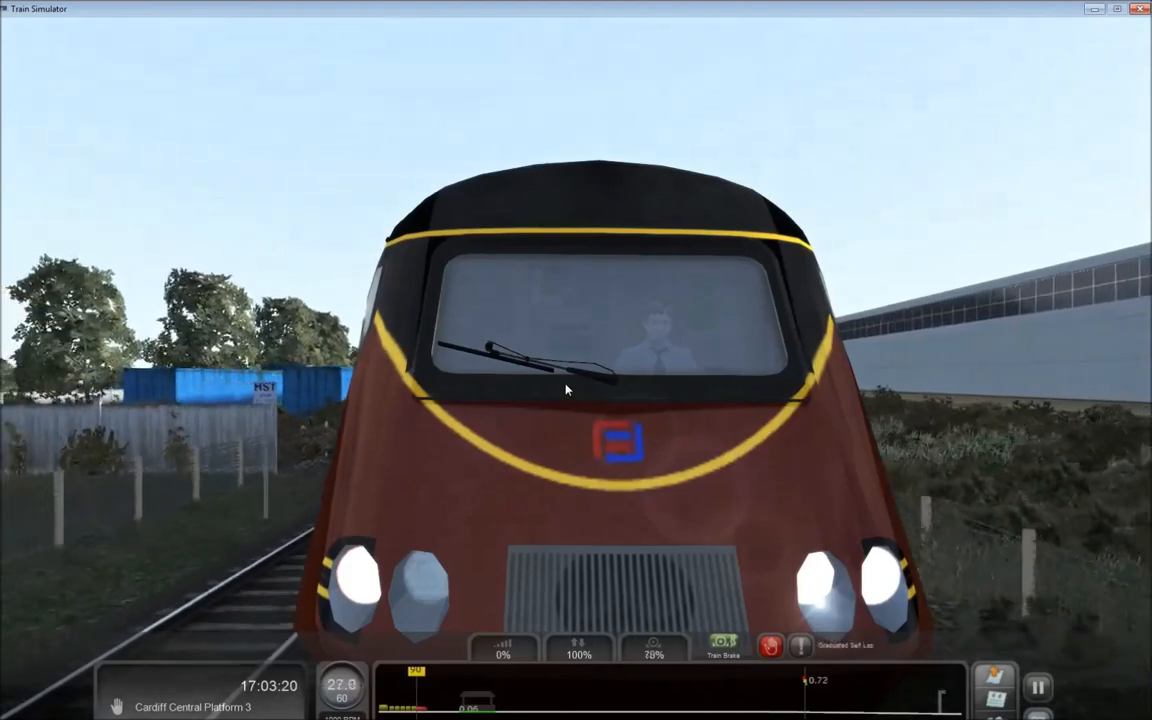
key(semicolon)
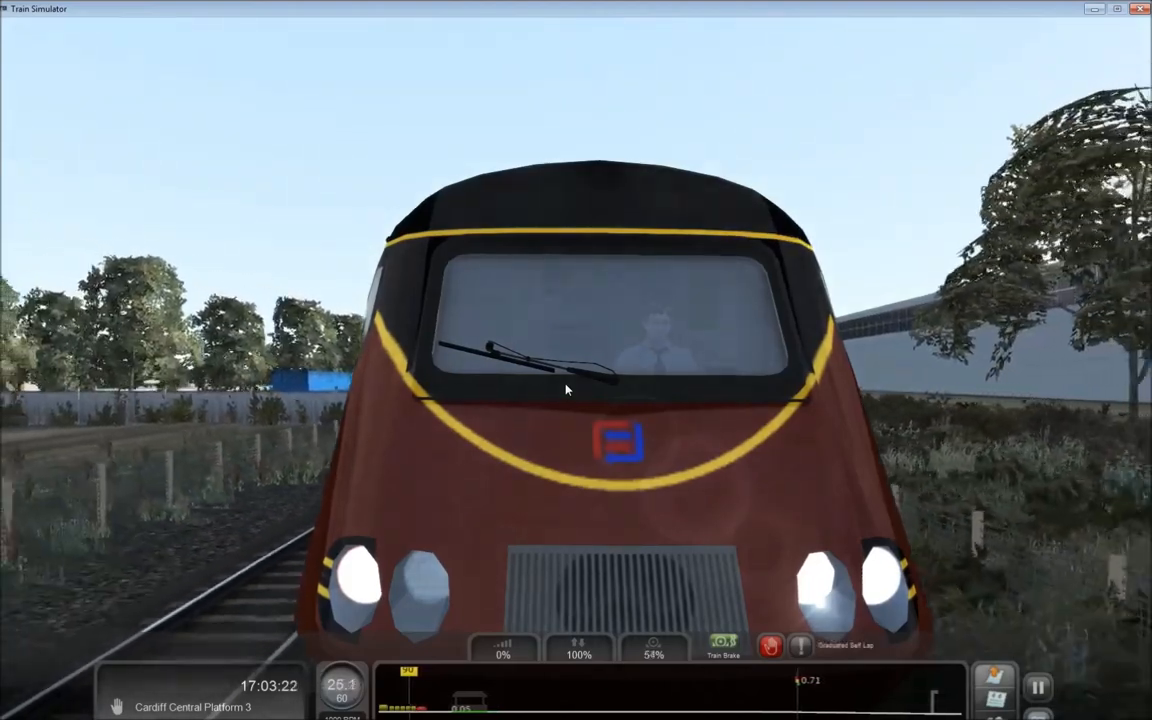
drag(566, 385, 530, 360)
scroll(576, 360, down, 5)
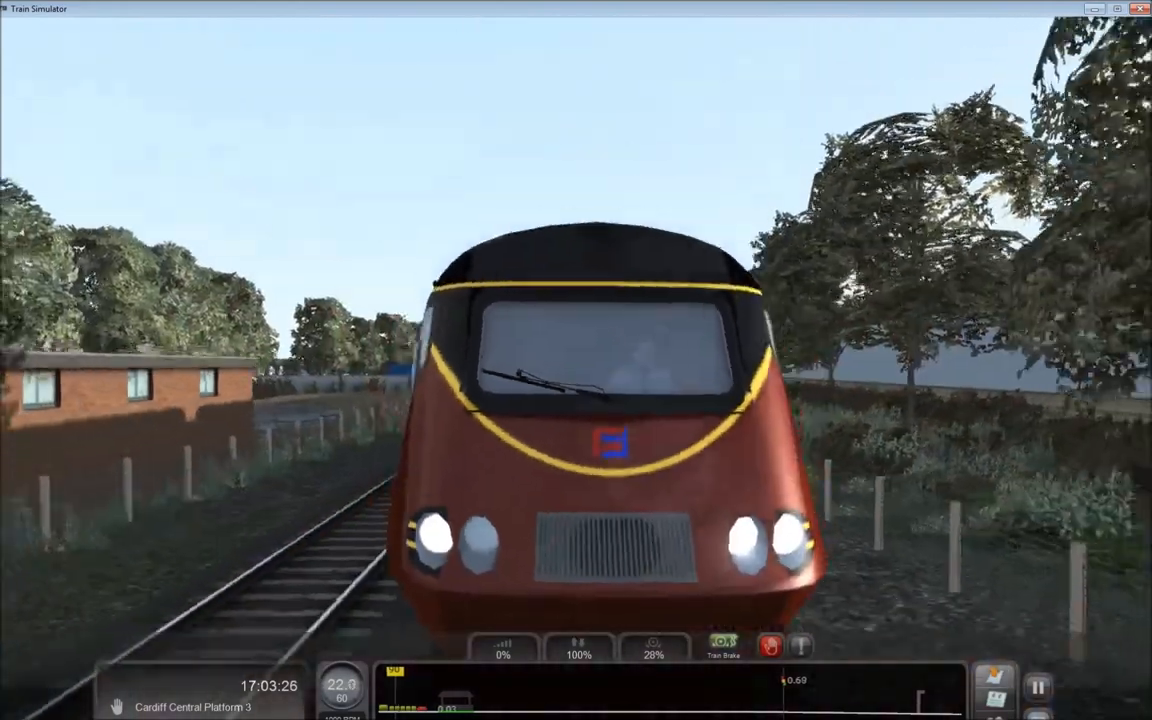
scroll(576, 360, up, 3)
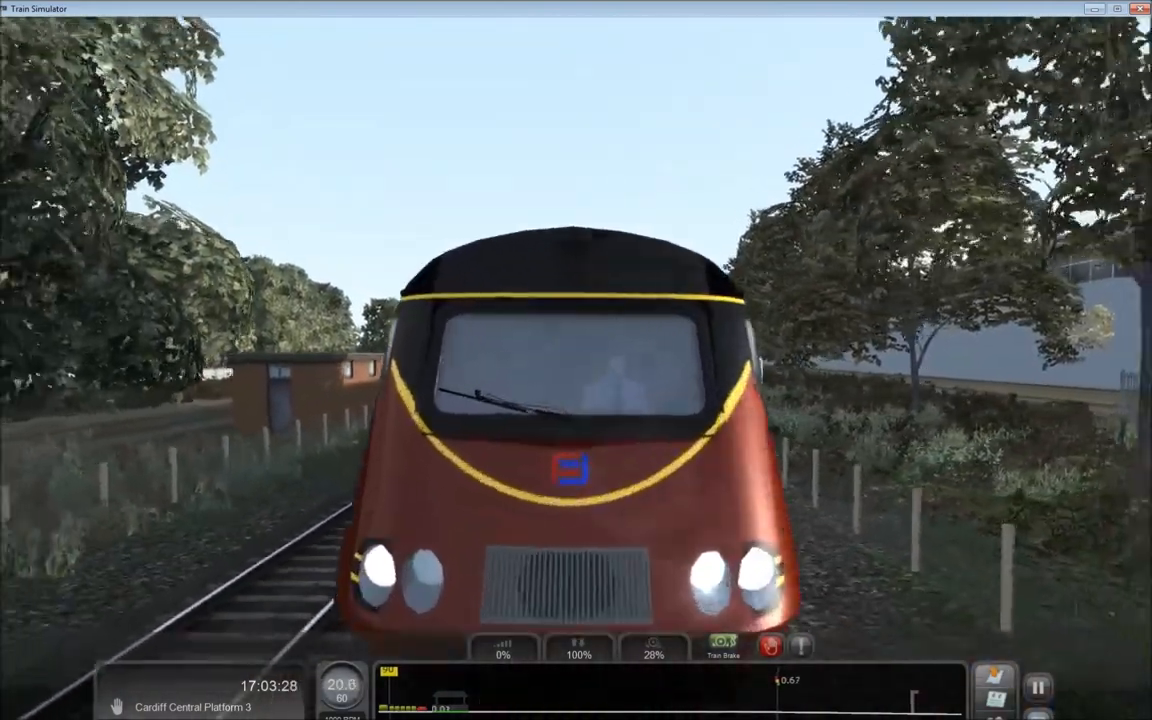
drag(576, 360, 505, 360)
Step: Adjust the train brake from the cab through the station platforms, reducing it to 0%, and check the locomotive from outside
key(1)
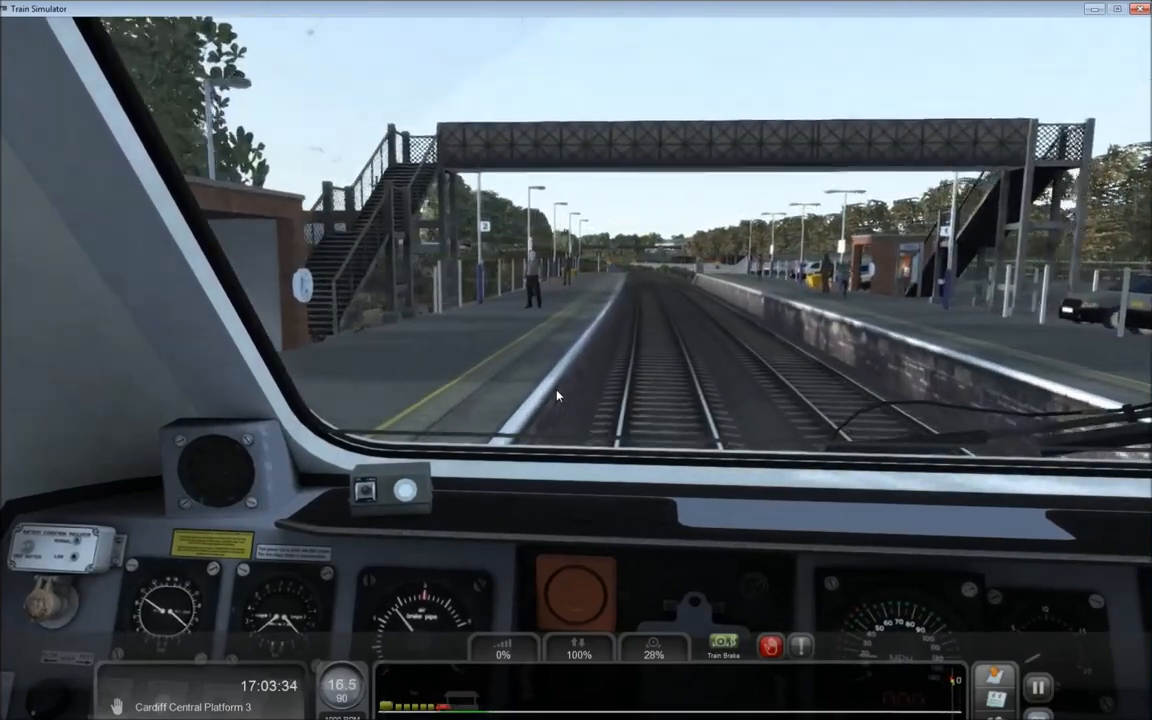
key(apostrophe)
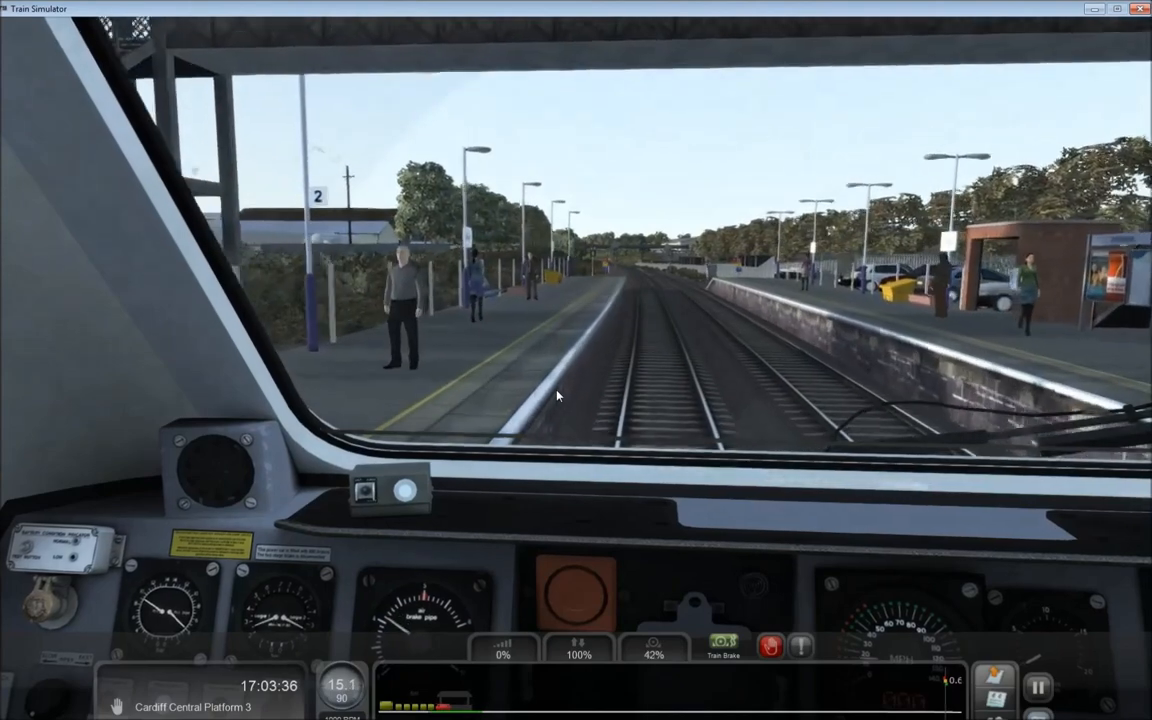
key(semicolon)
key(semicolon)
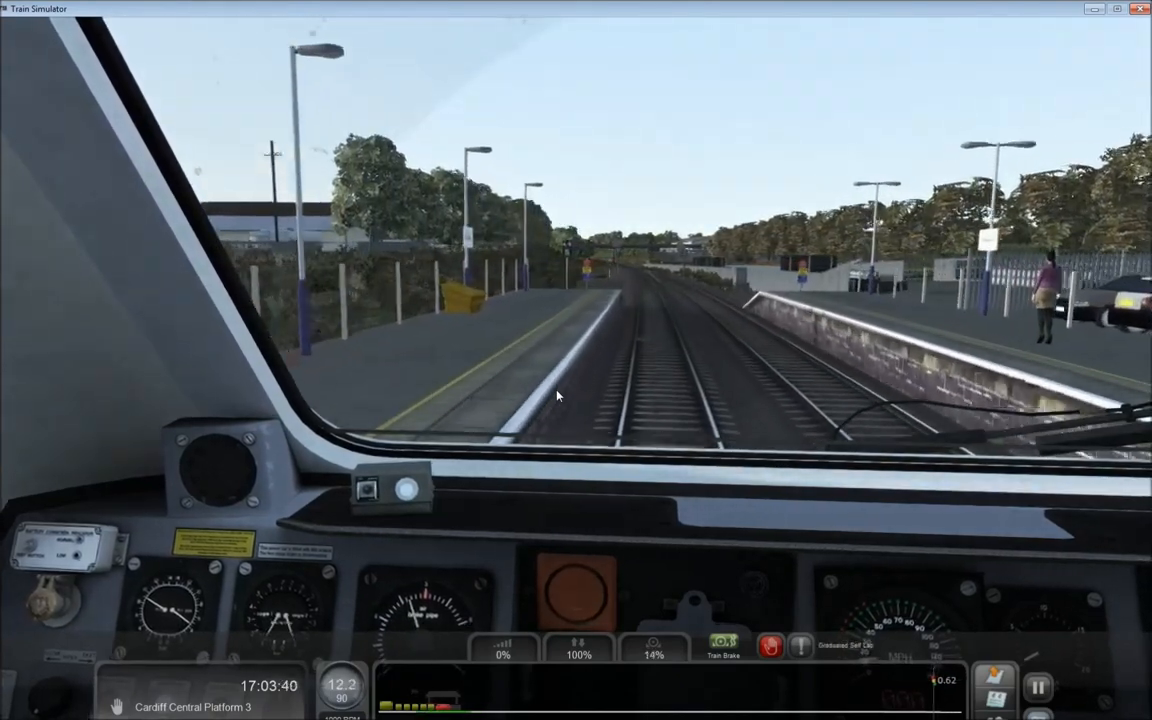
key(apostrophe)
key(semicolon)
key(semicolon)
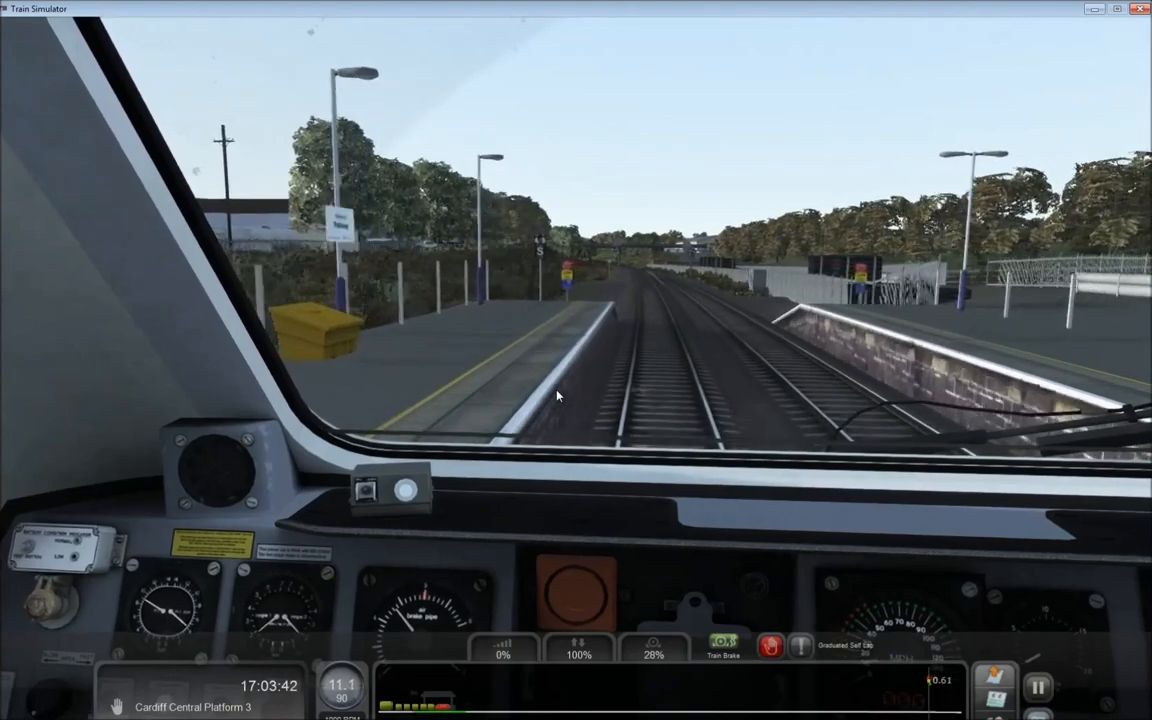
key(2)
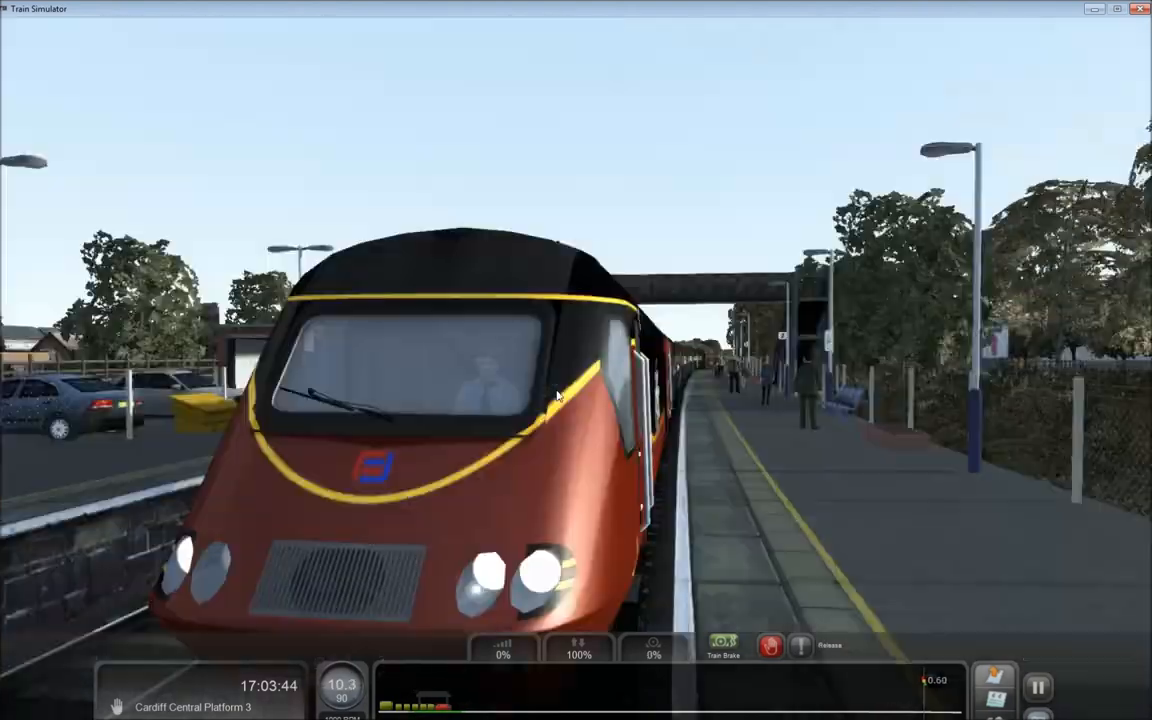
Step: Apply the train brake to 71% from the cab to stop the train just past the platform
key(1)
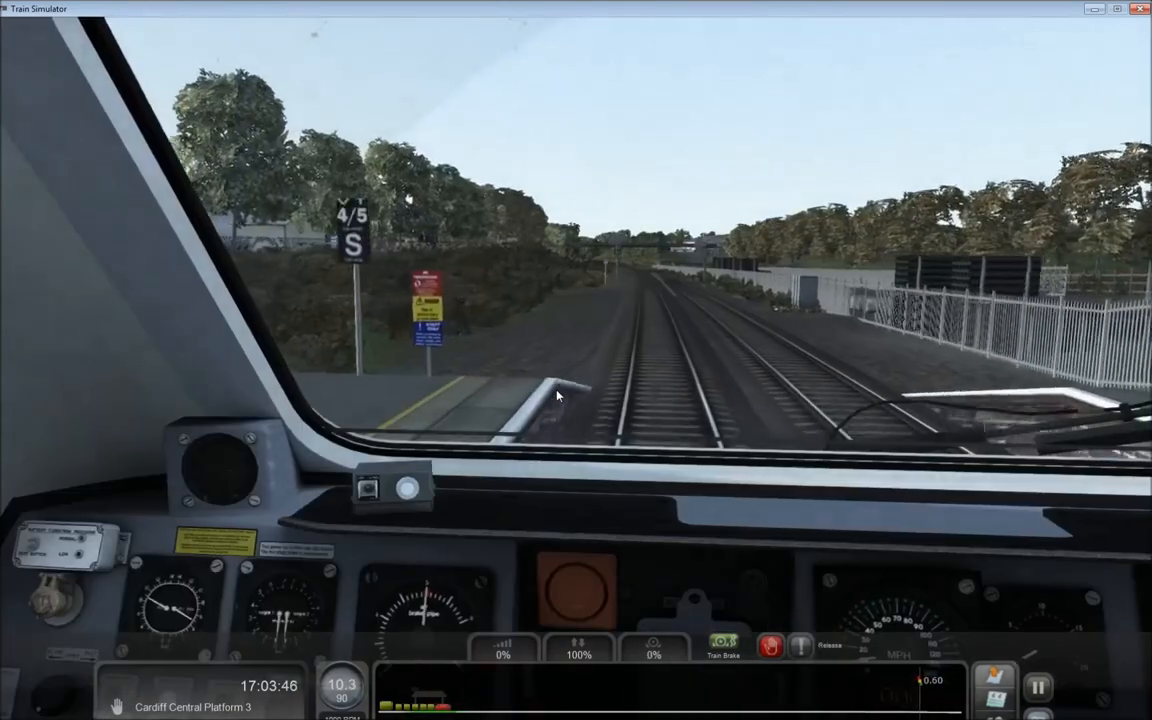
key(apostrophe)
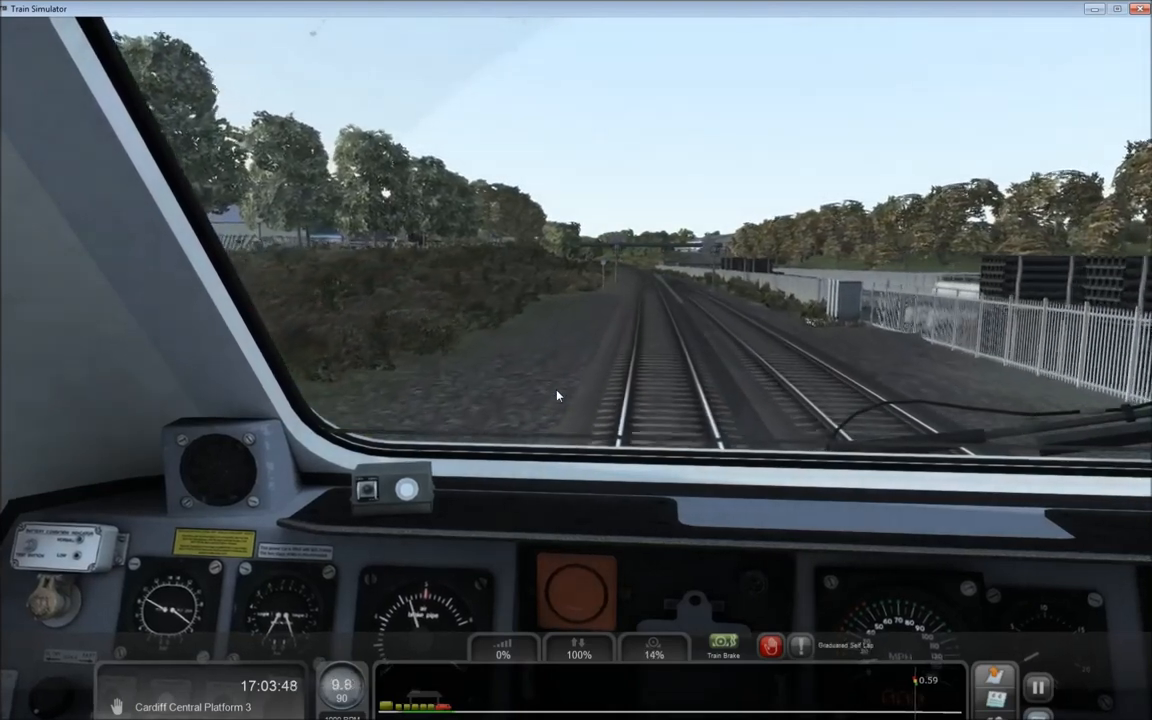
key(apostrophe)
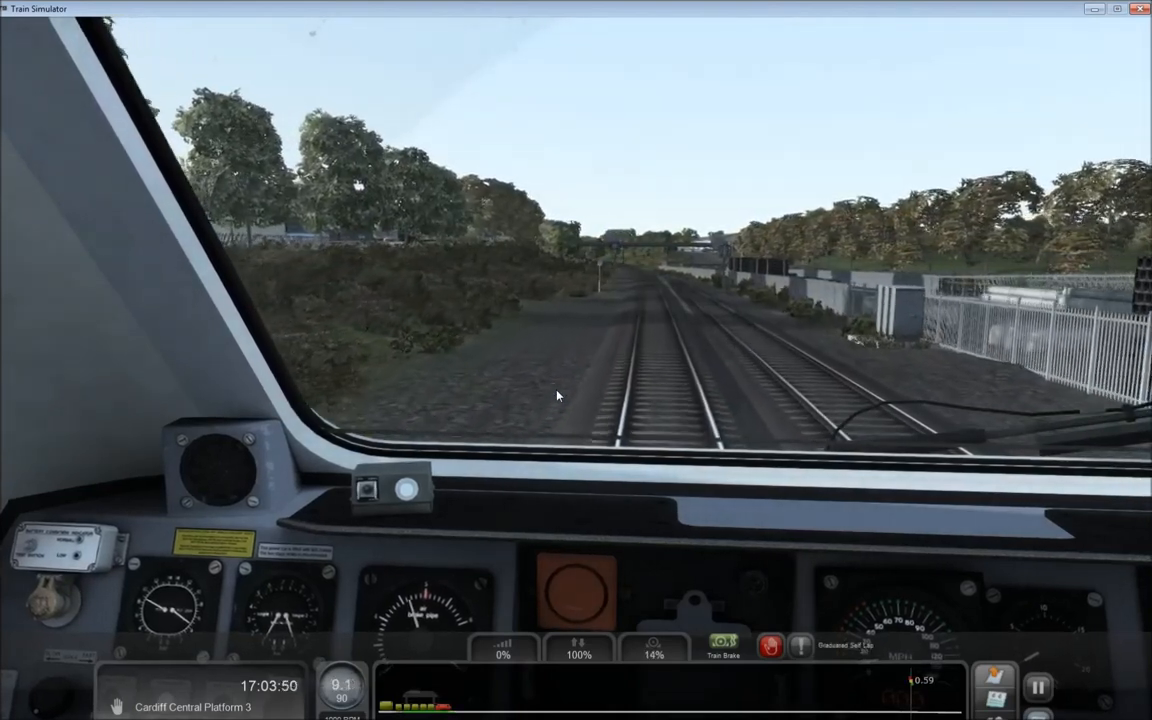
key(apostrophe)
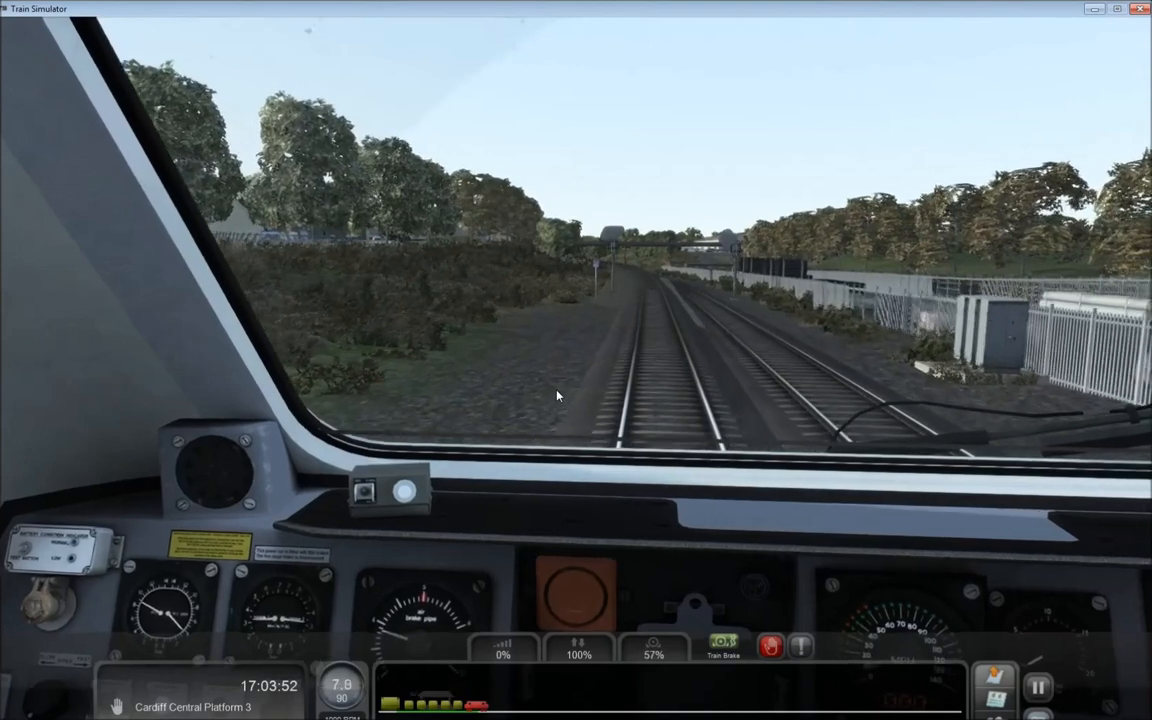
key(apostrophe)
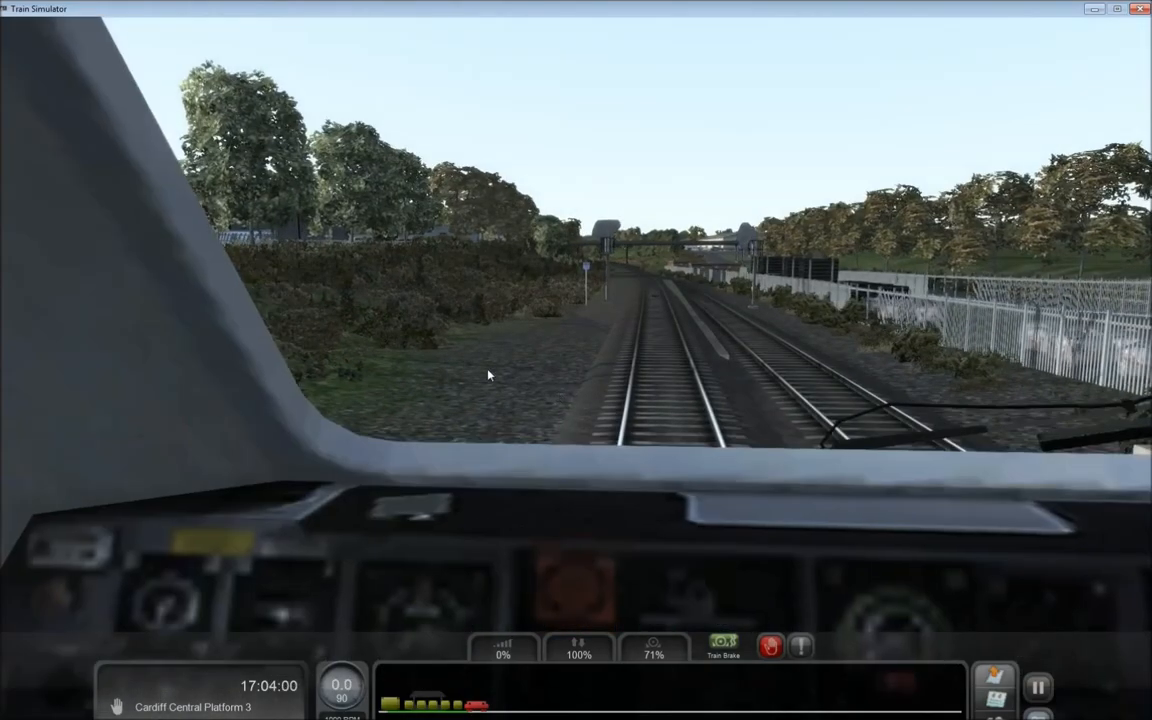
Step: Frame the stopped lead locomotive from outside at a front three-quarter angle and save a screenshot
key(2)
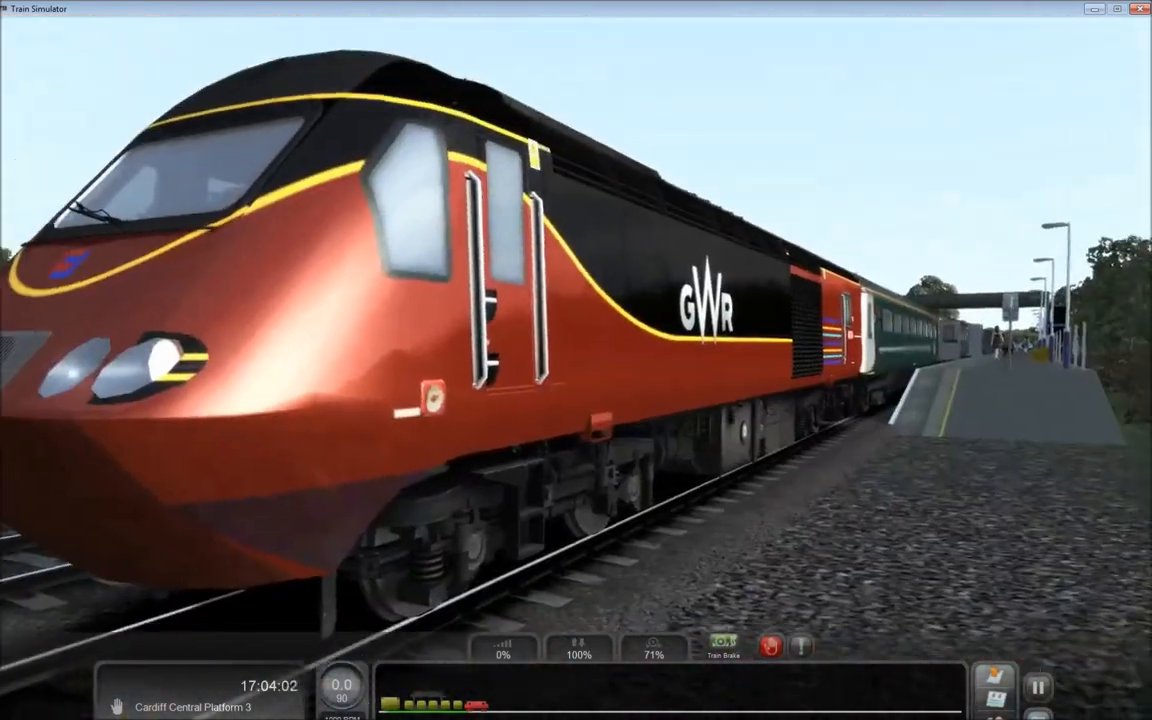
scroll(576, 340, down, 3)
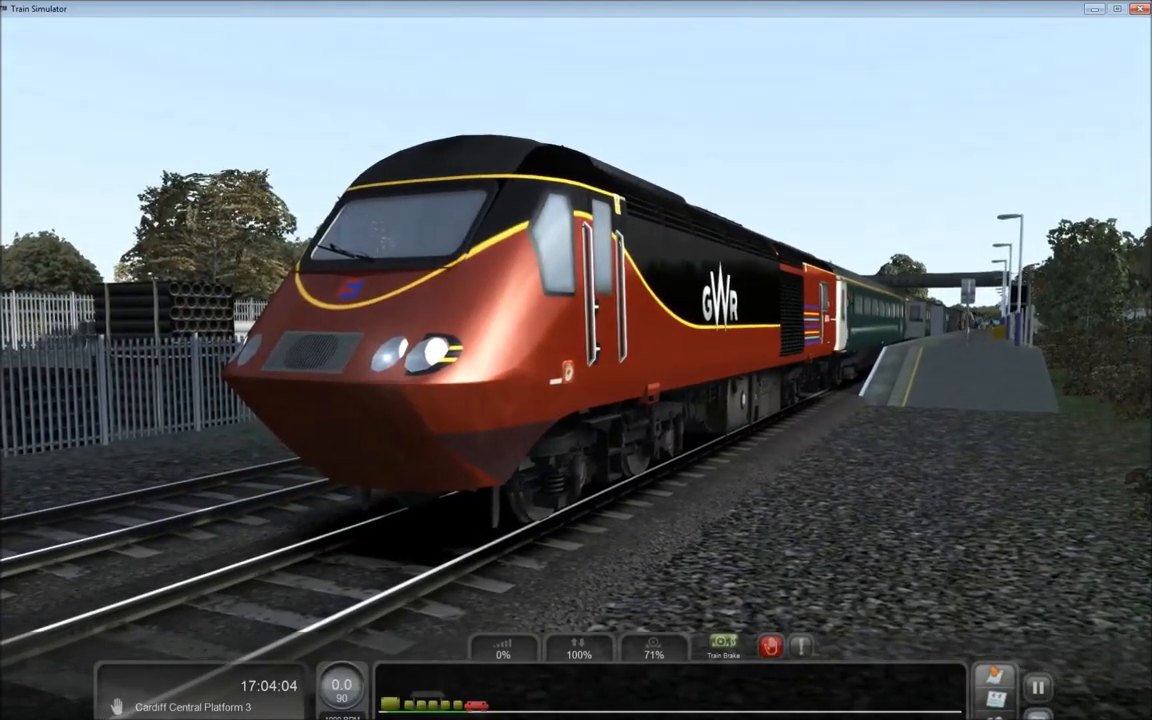
scroll(576, 340, up, 3)
scroll(576, 340, down, 3)
key(Right)
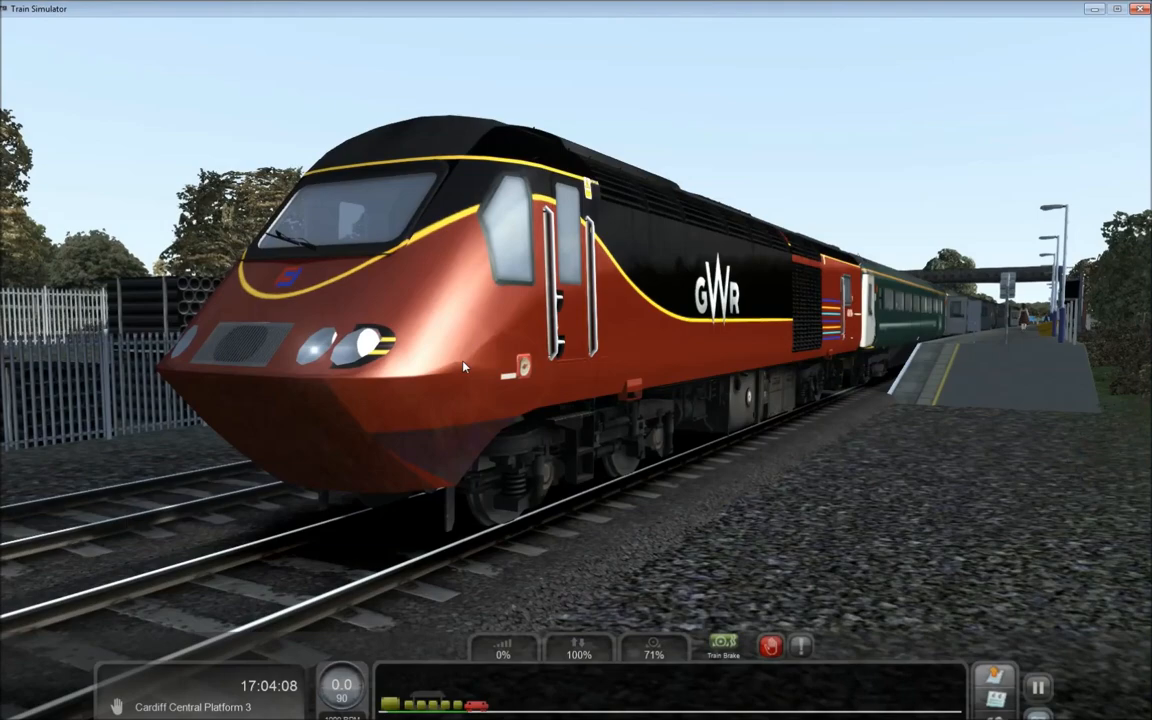
key(F12)
Step: Move the outside camera along the platform beside the stopped train, past the green coaches to the locomotive at the far end
key(Right)
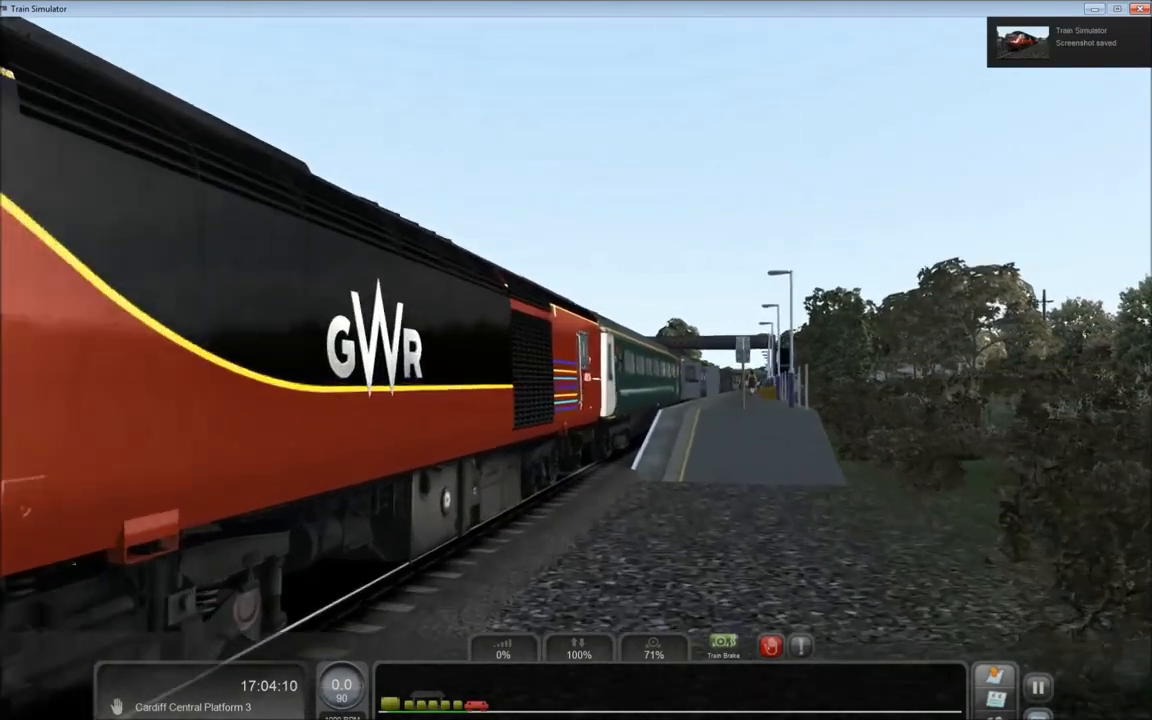
key(Up)
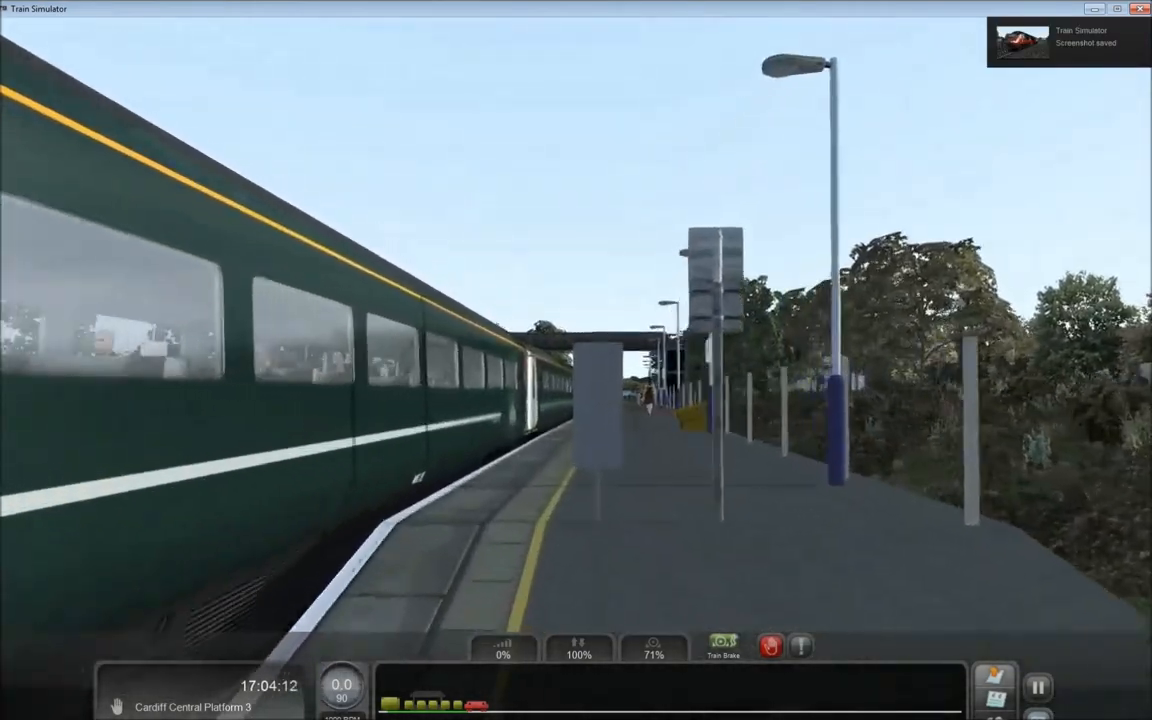
key(Up)
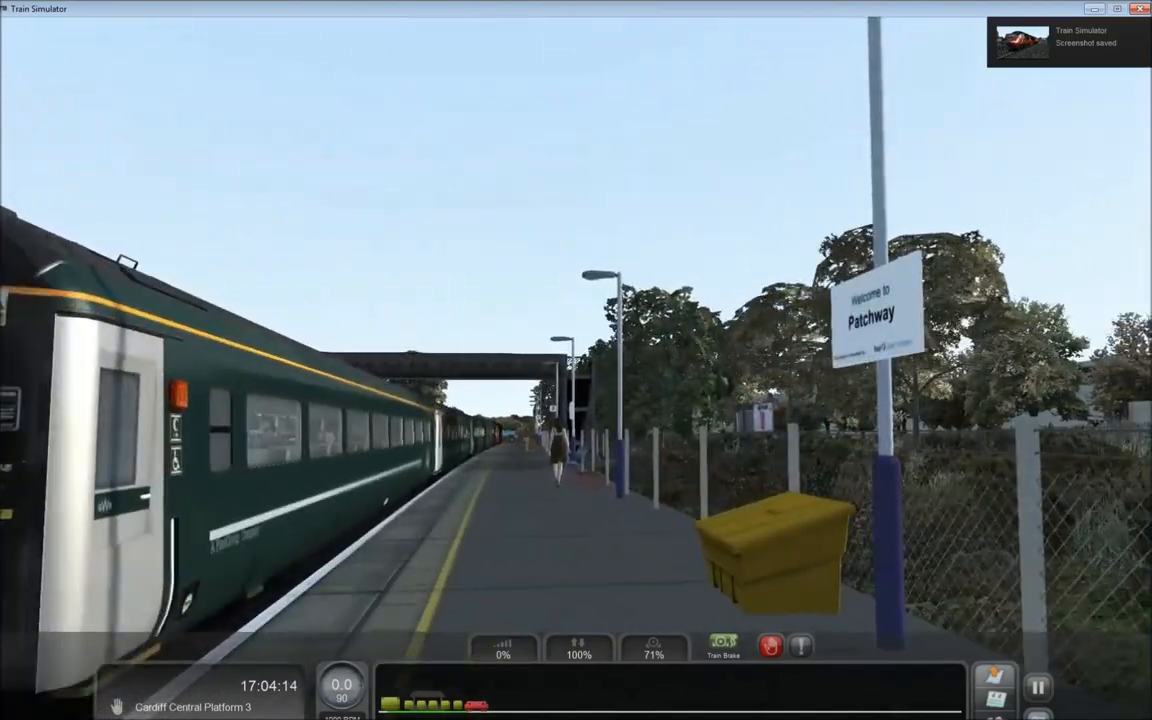
key(Up)
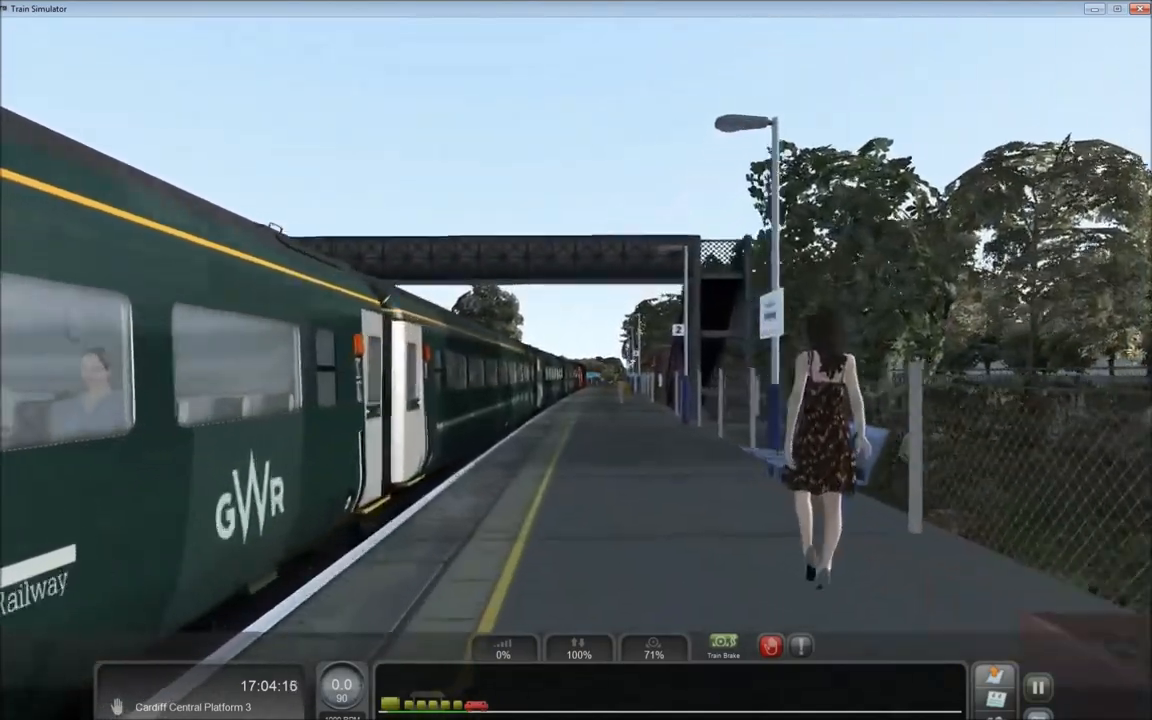
key(Up)
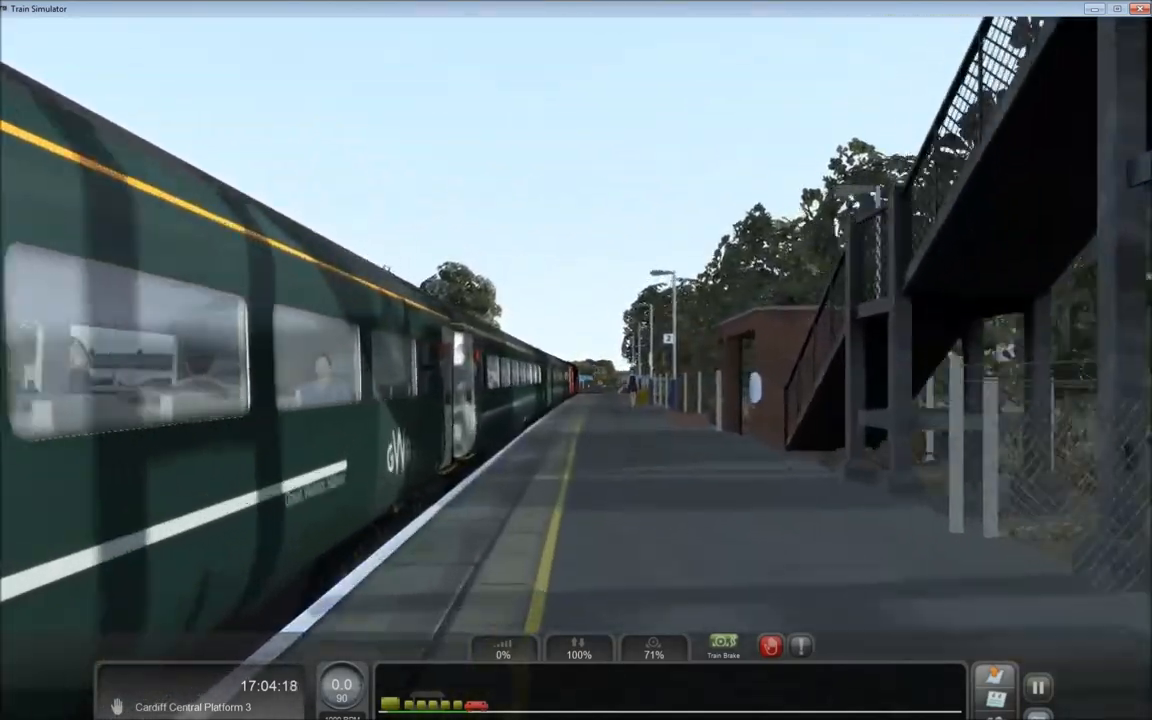
key(Up)
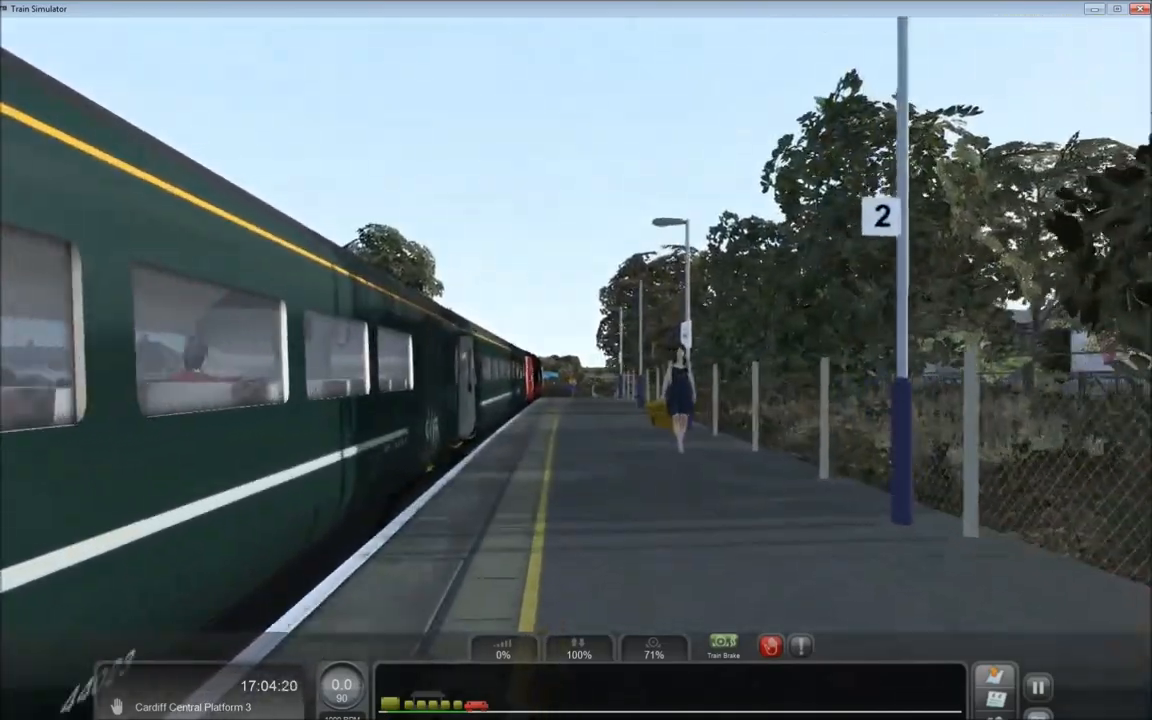
key(Up)
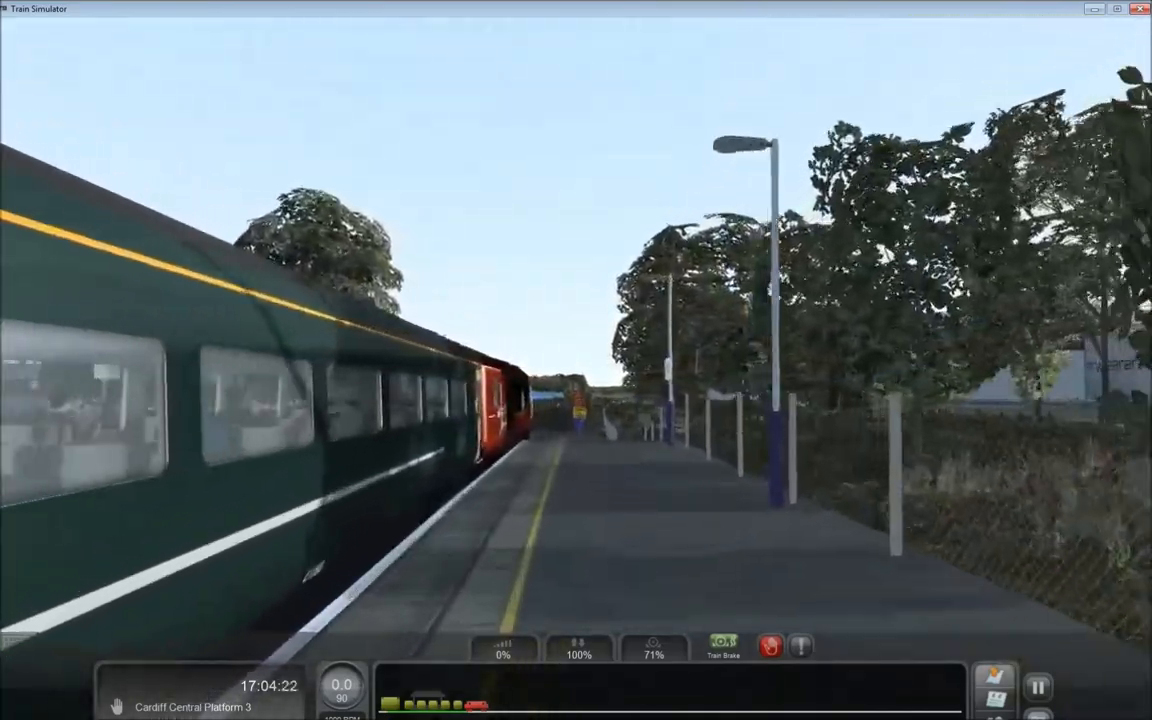
key(Up)
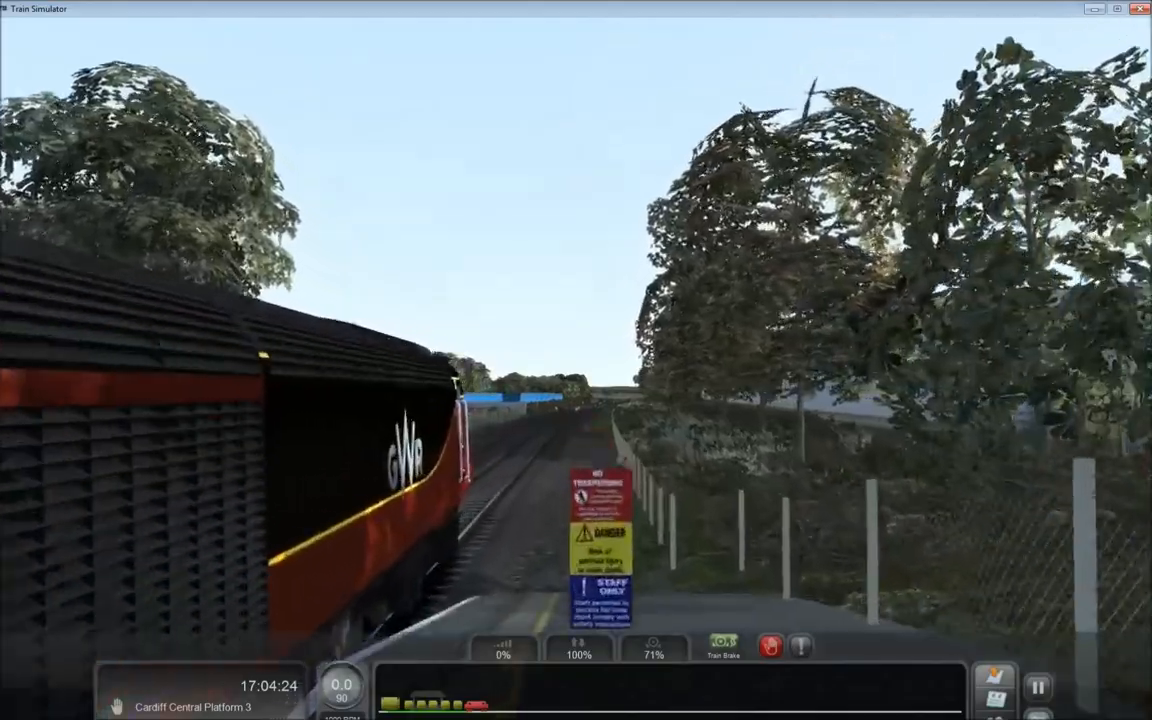
key(Up)
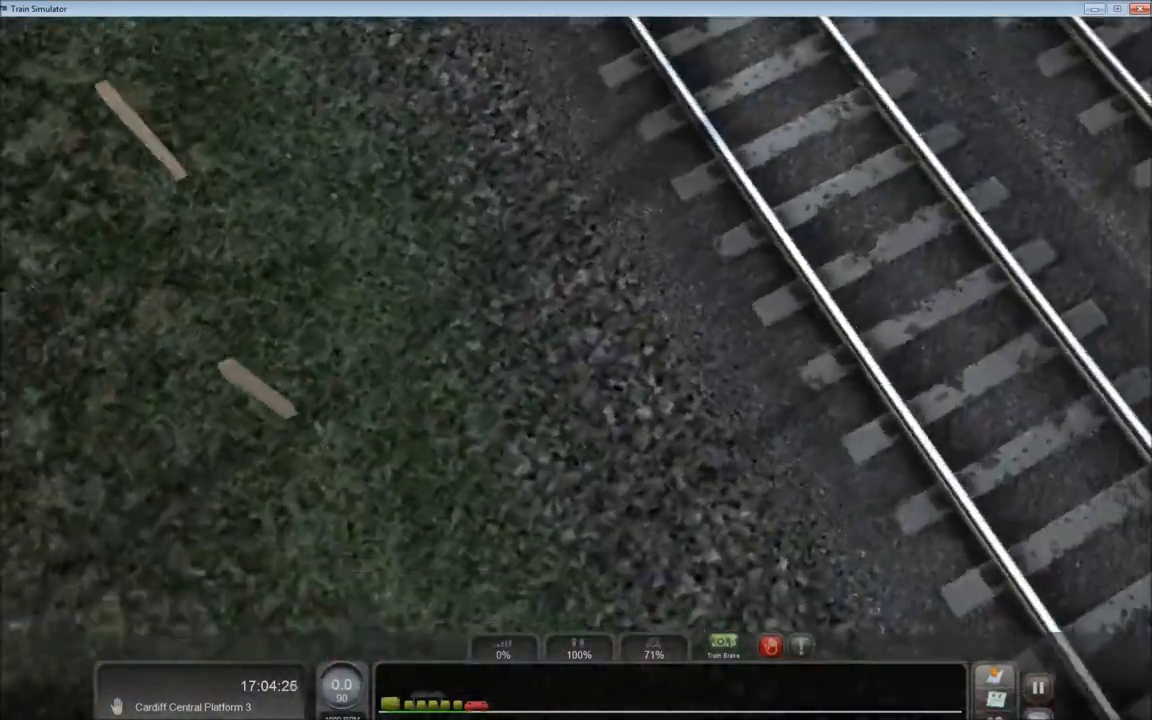
Step: Save a screenshot of the rear locomotive's nose from the platform, and reframe it with its coaches from the opposite platform
key(2)
key(Up)
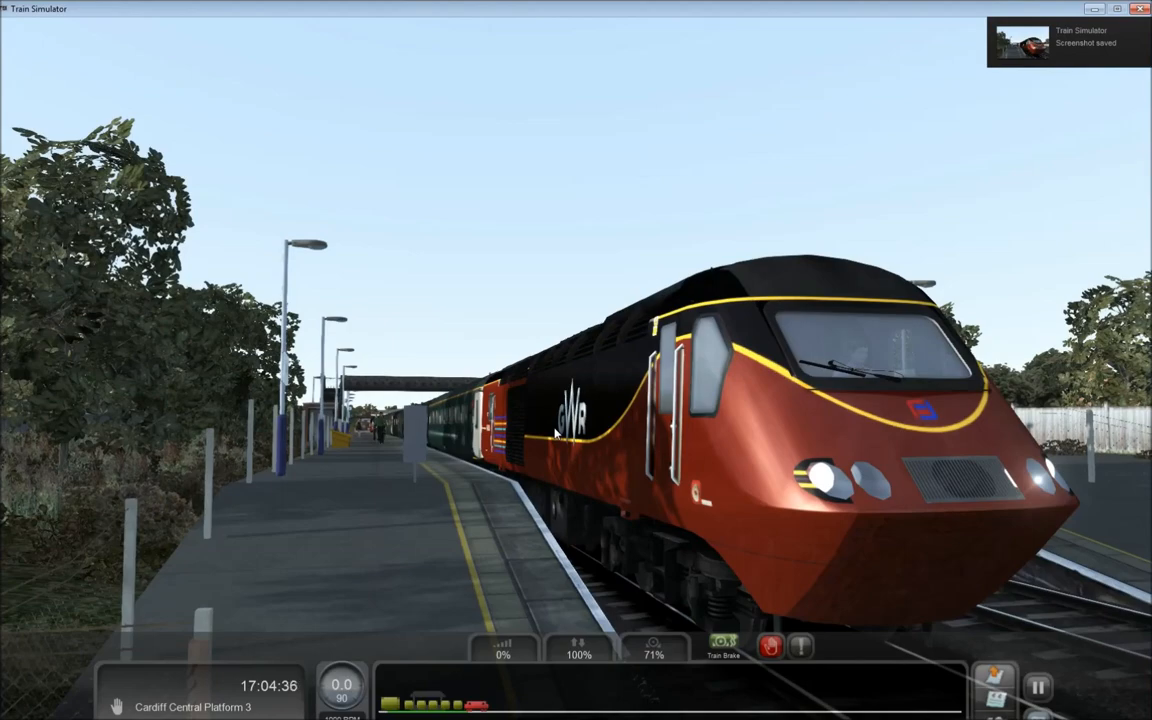
drag(499, 386, 310, 388)
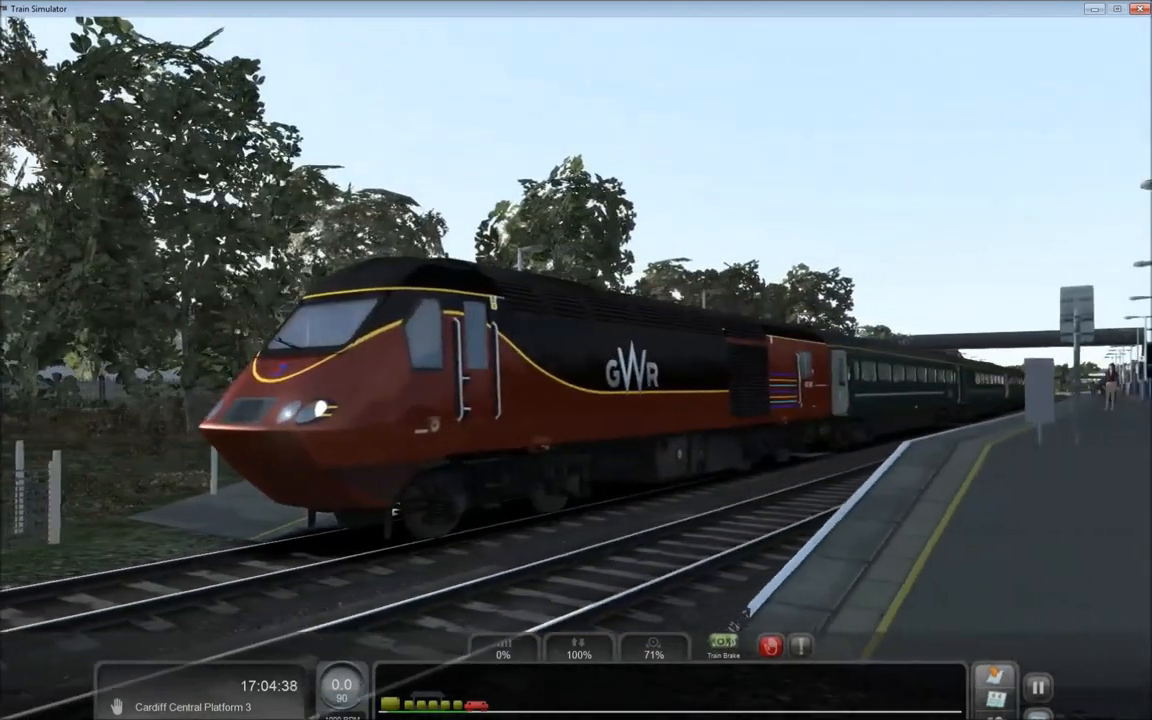
drag(560, 433, 555, 433)
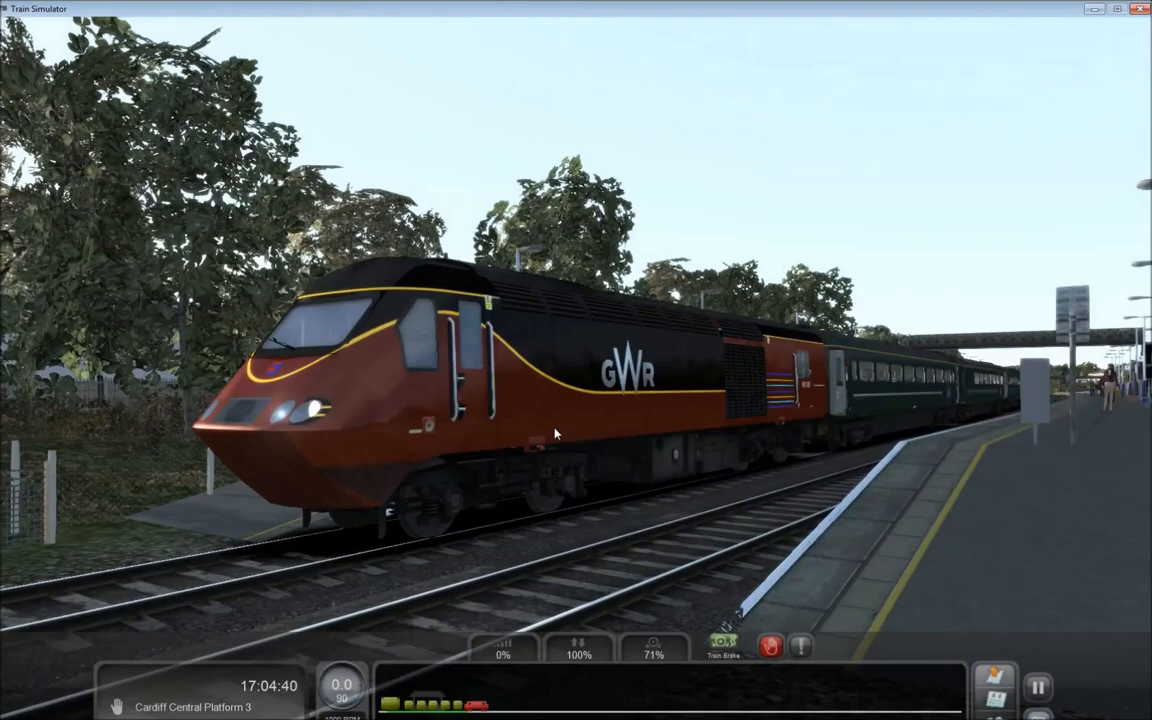